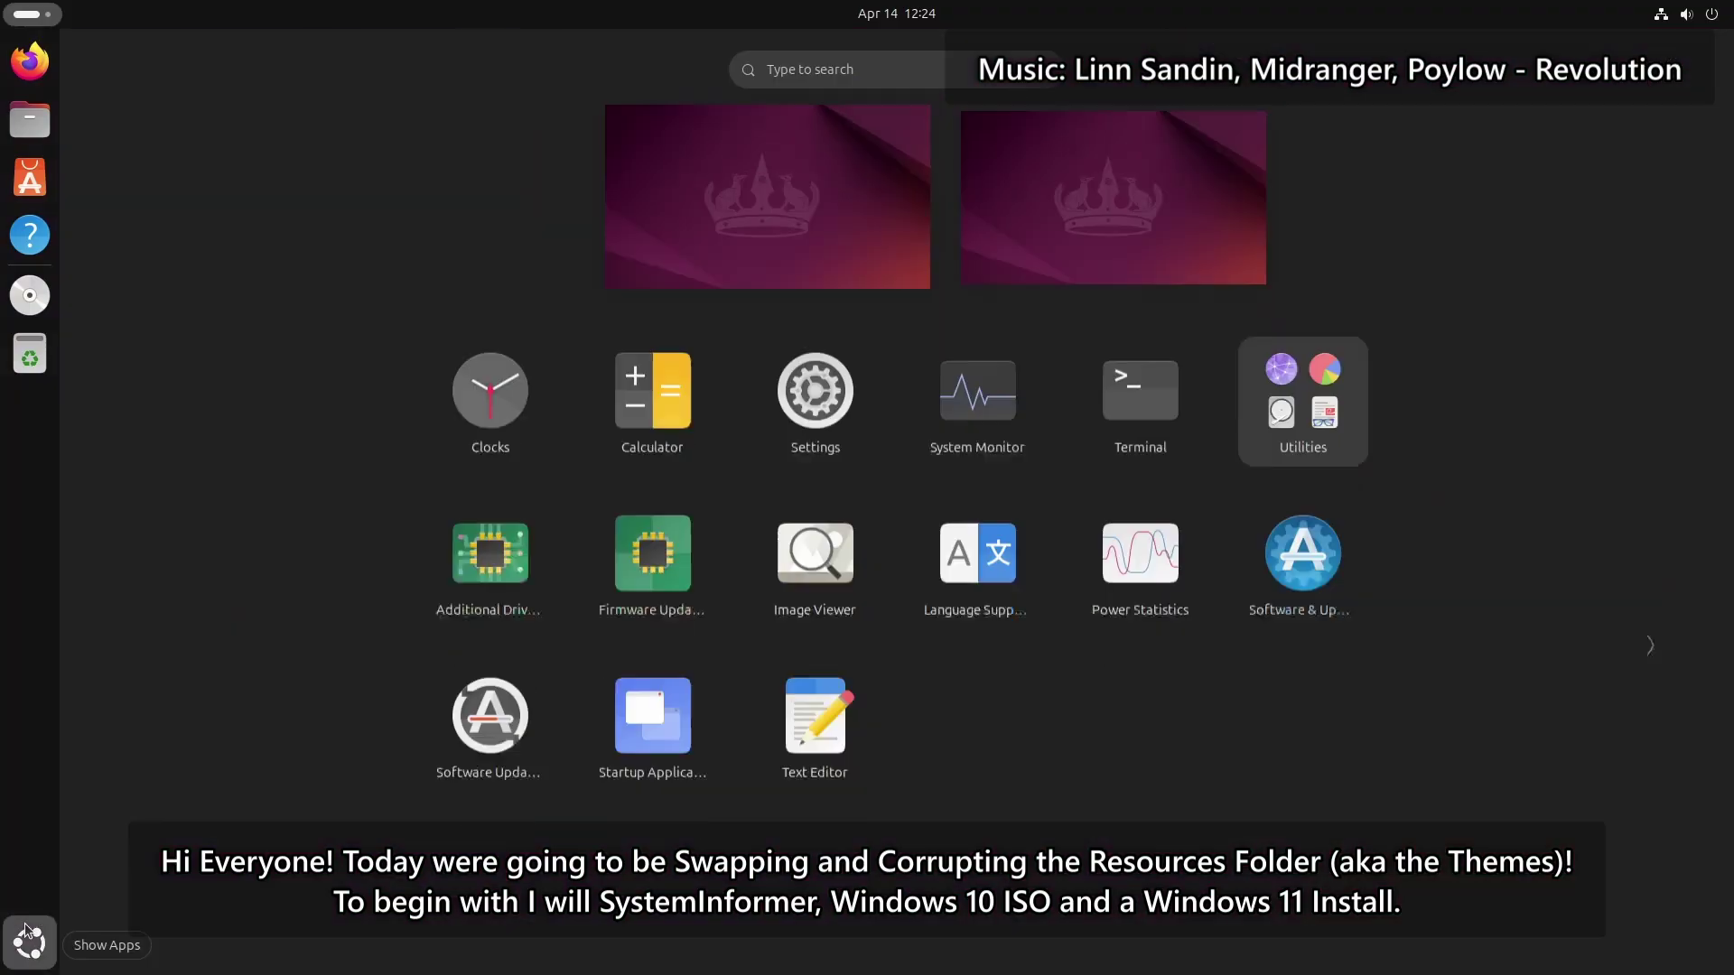
Step: Open a Terminal window and move it to the middle of the desktop
click(1113, 366)
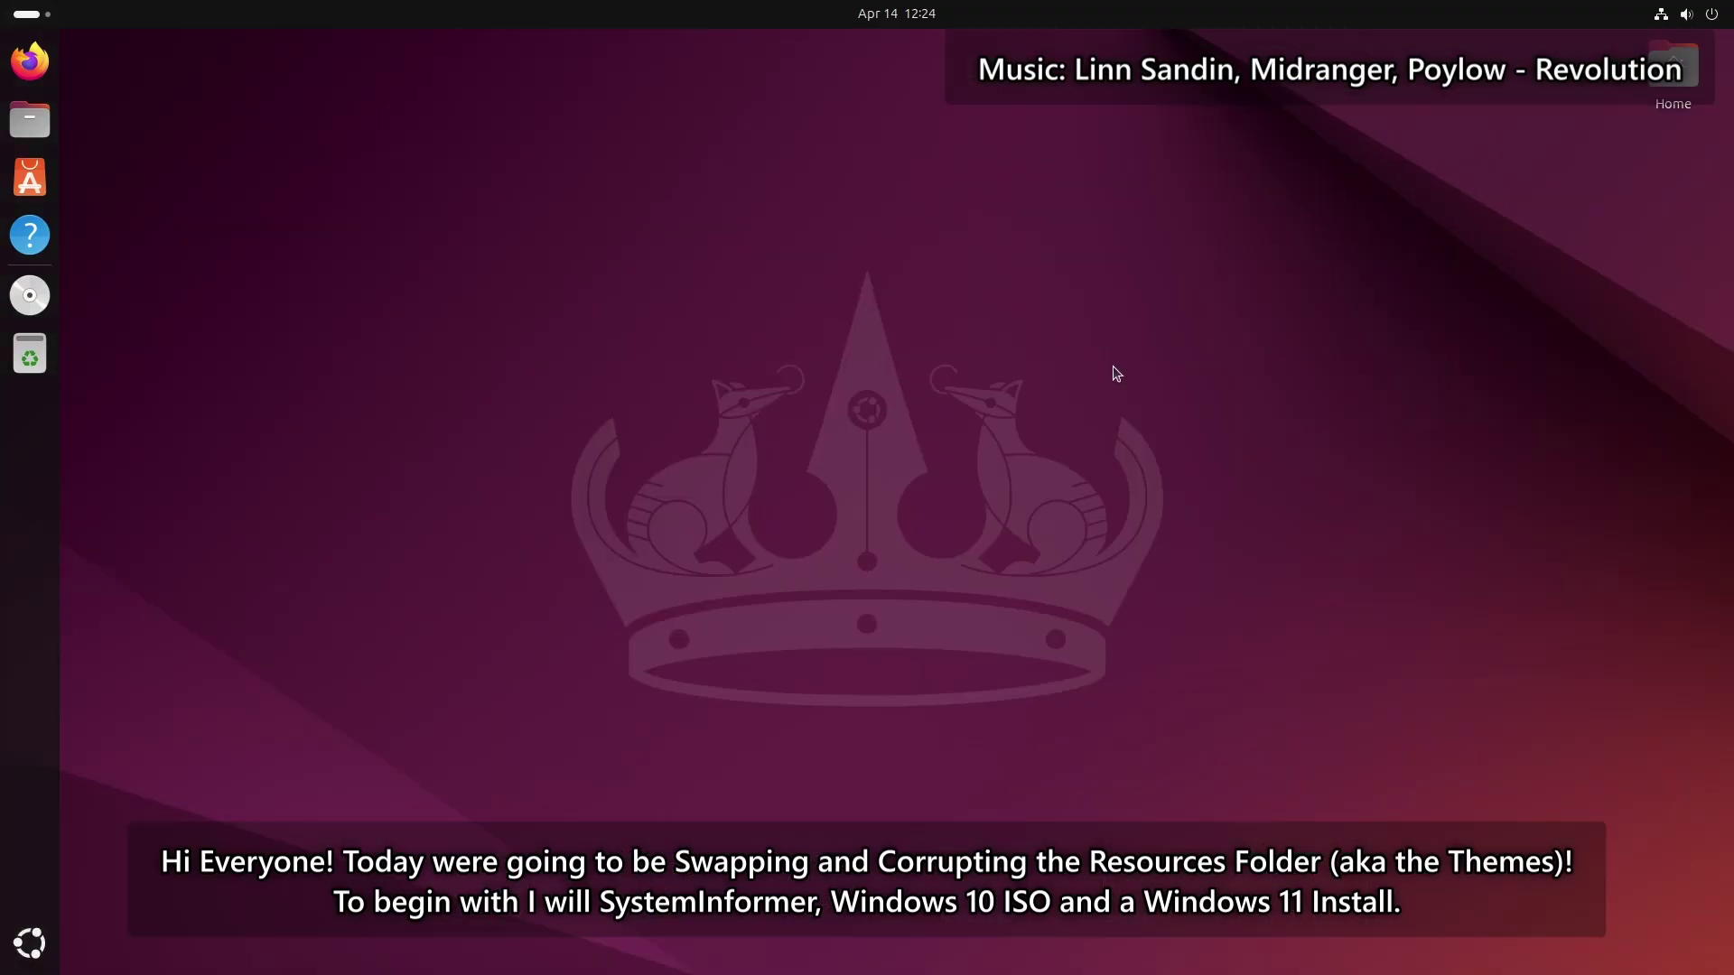
drag(443, 34, 883, 256)
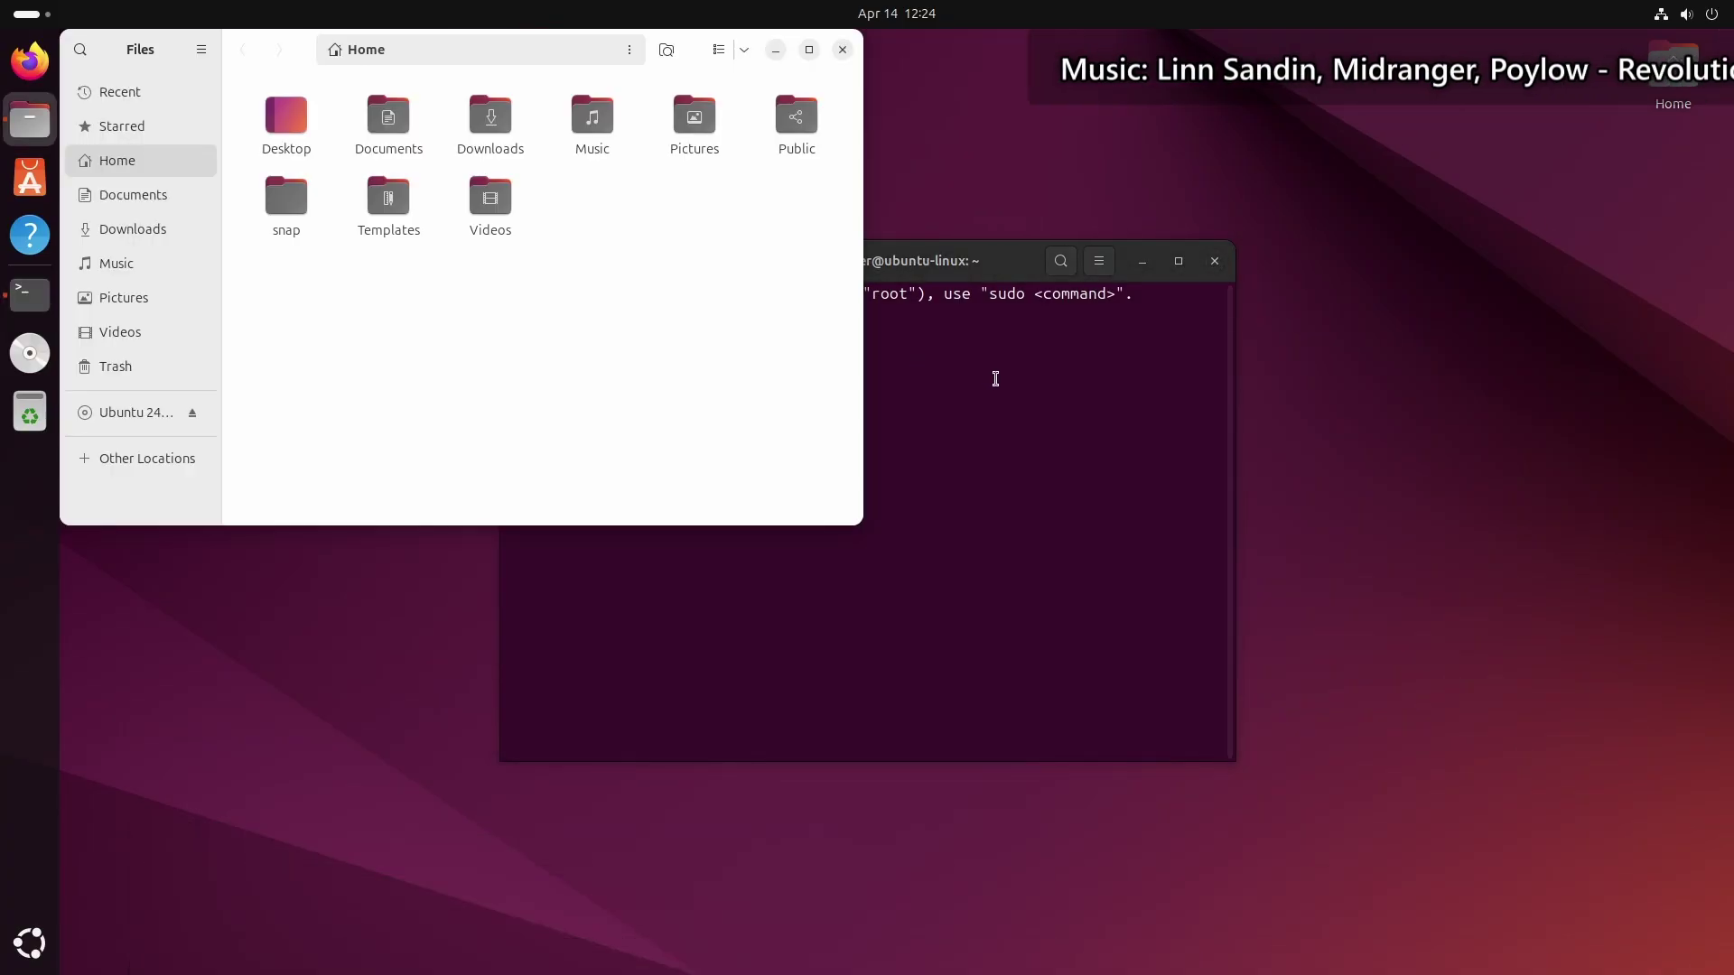
click(995, 378)
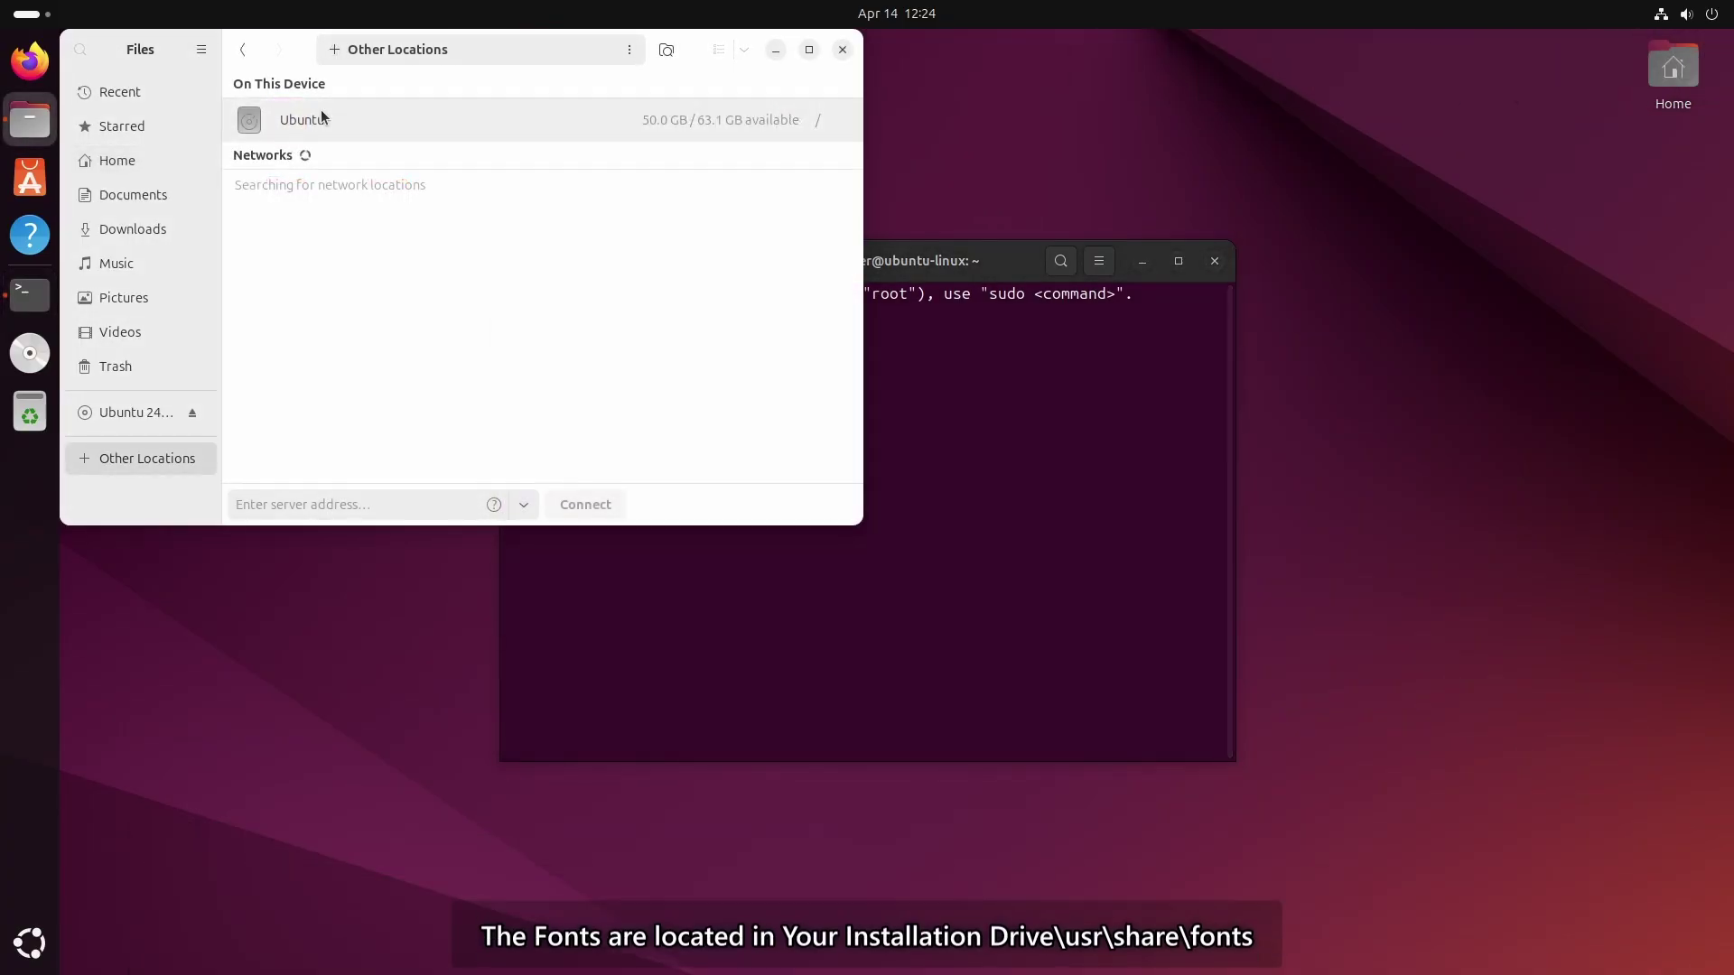
Step: Browse the Ubuntu drive in the file manager to the usr/share folder
click(322, 113)
click(700, 414)
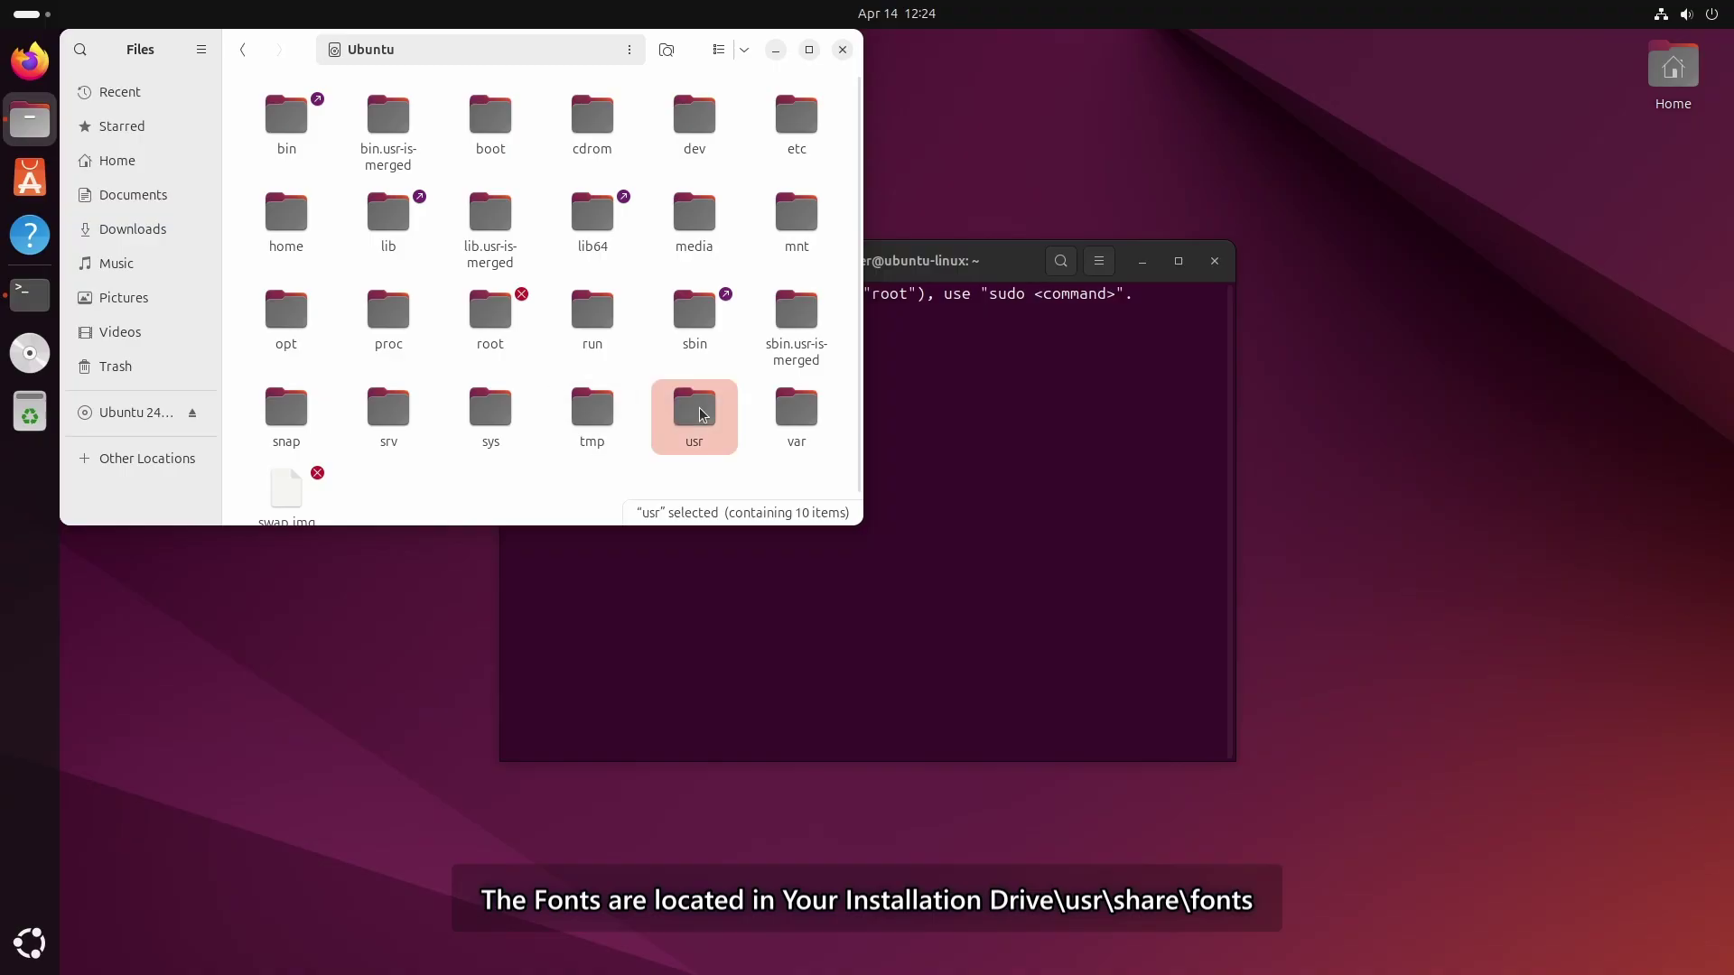
double_click(700, 414)
double_click(452, 197)
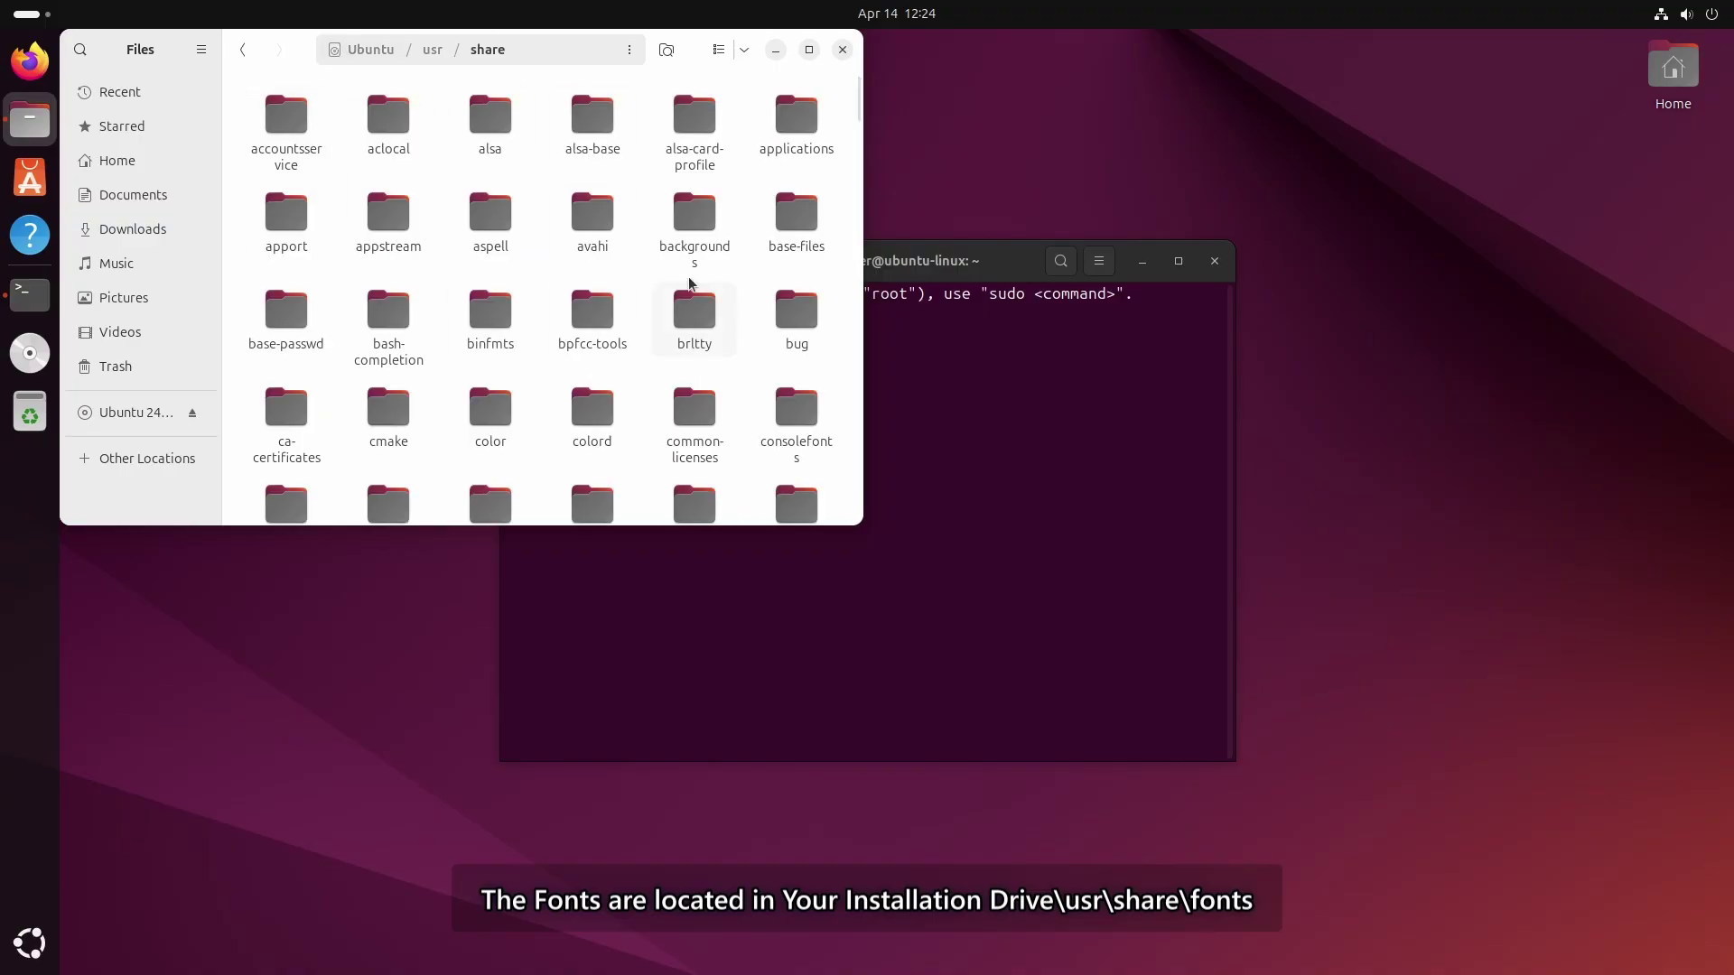
Step: List the contents of /usr/share in the Terminal with ls
click(979, 402)
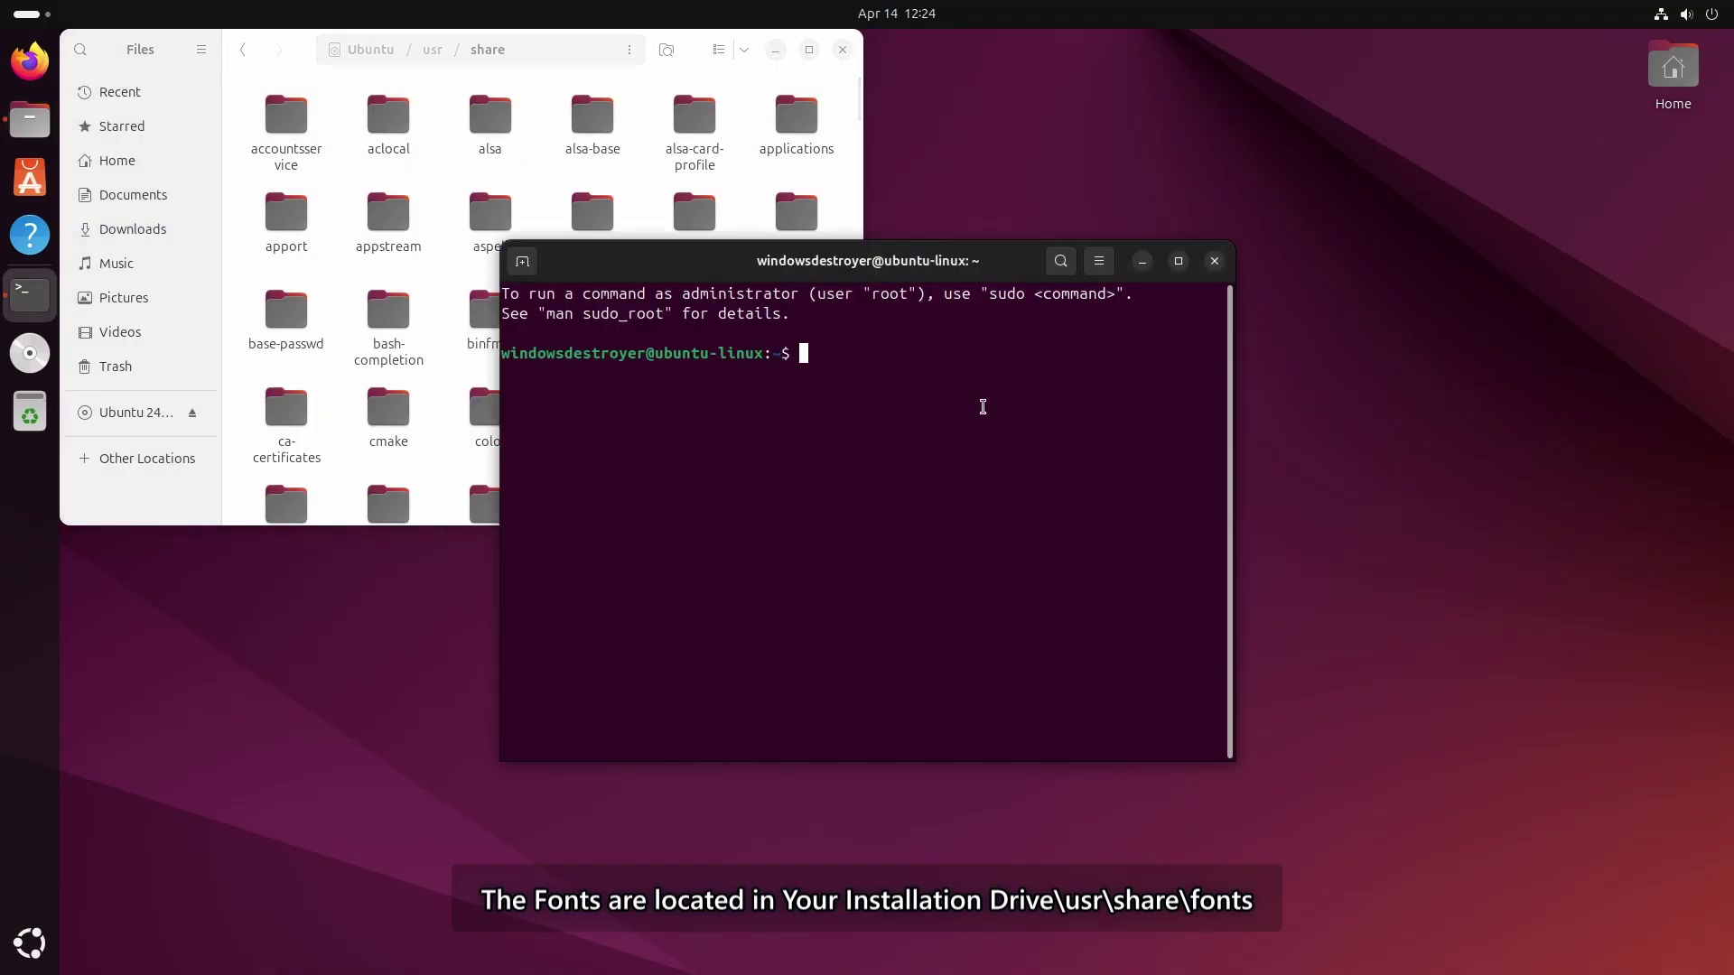
text(ls)
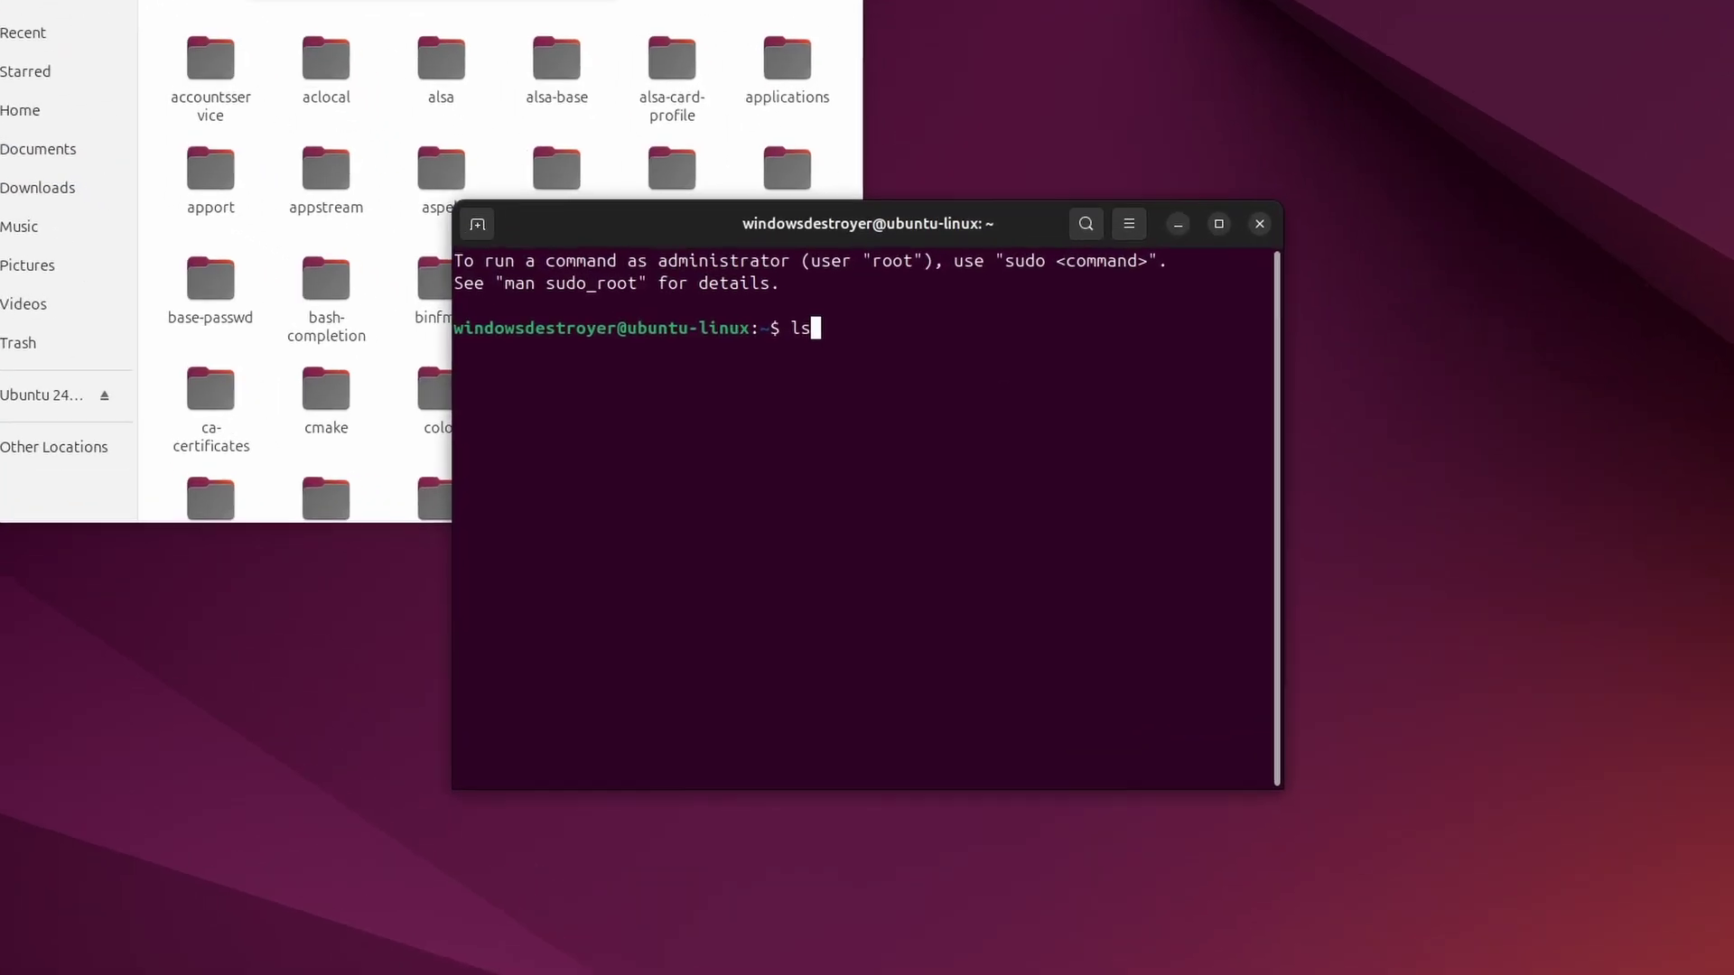
text( /u)
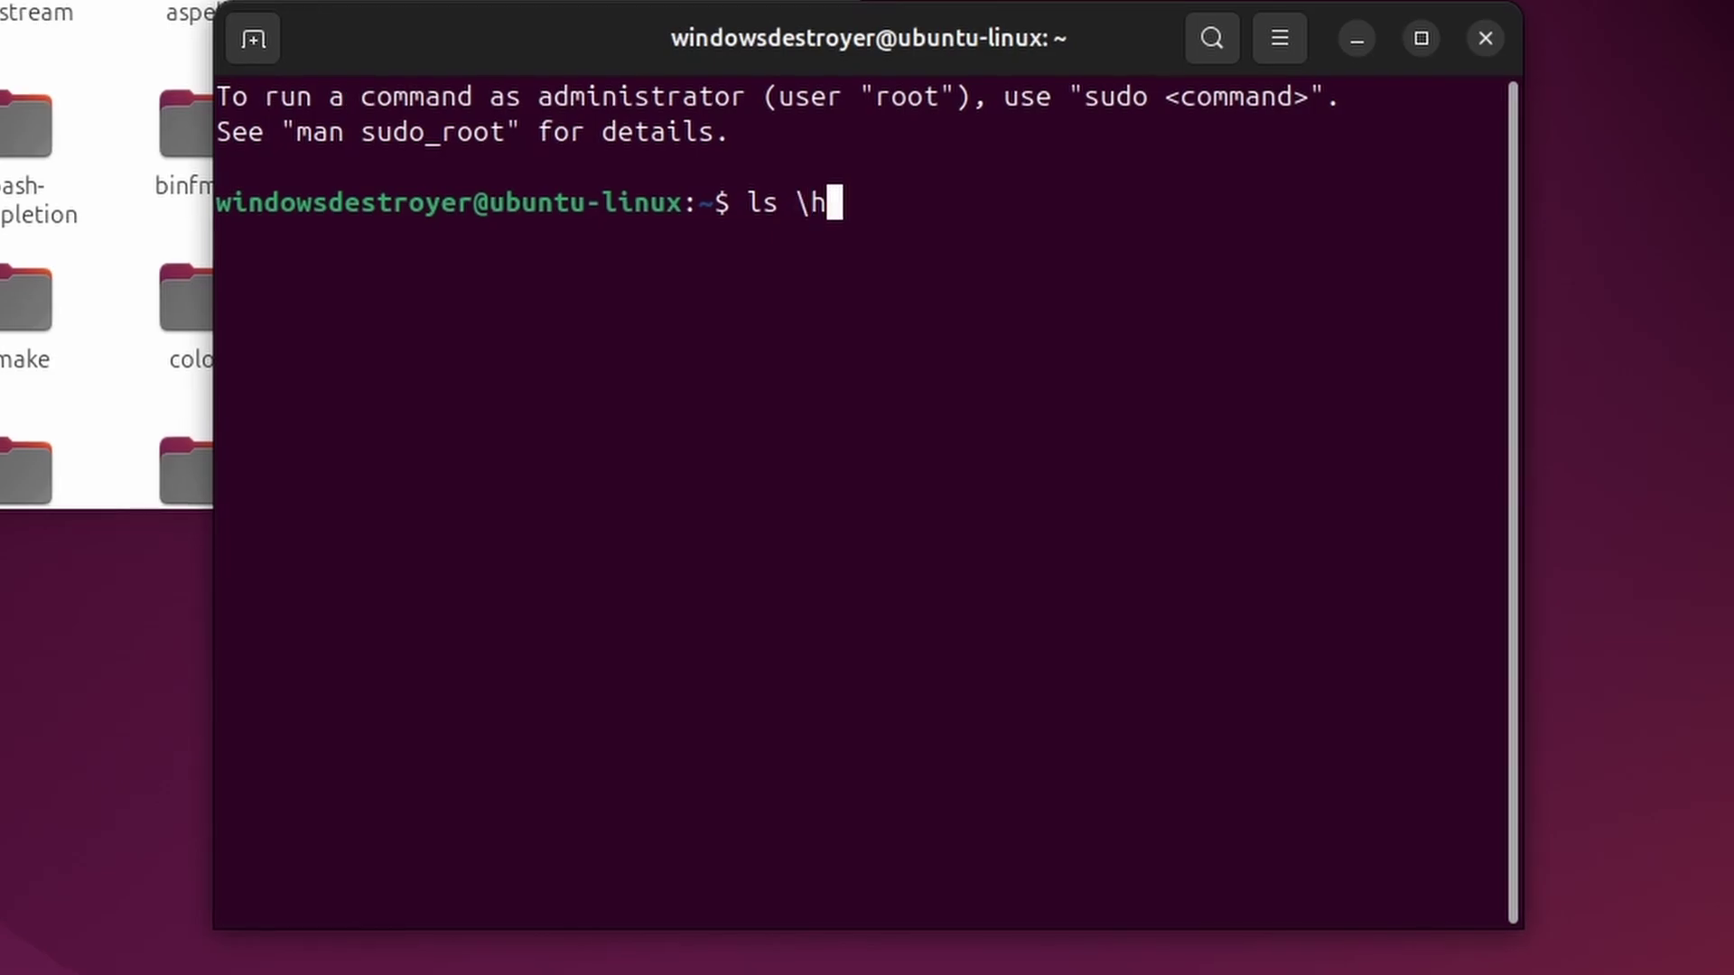
key(BackSpace)
key(BackSpace)
text(/usr/share)
key(Return)
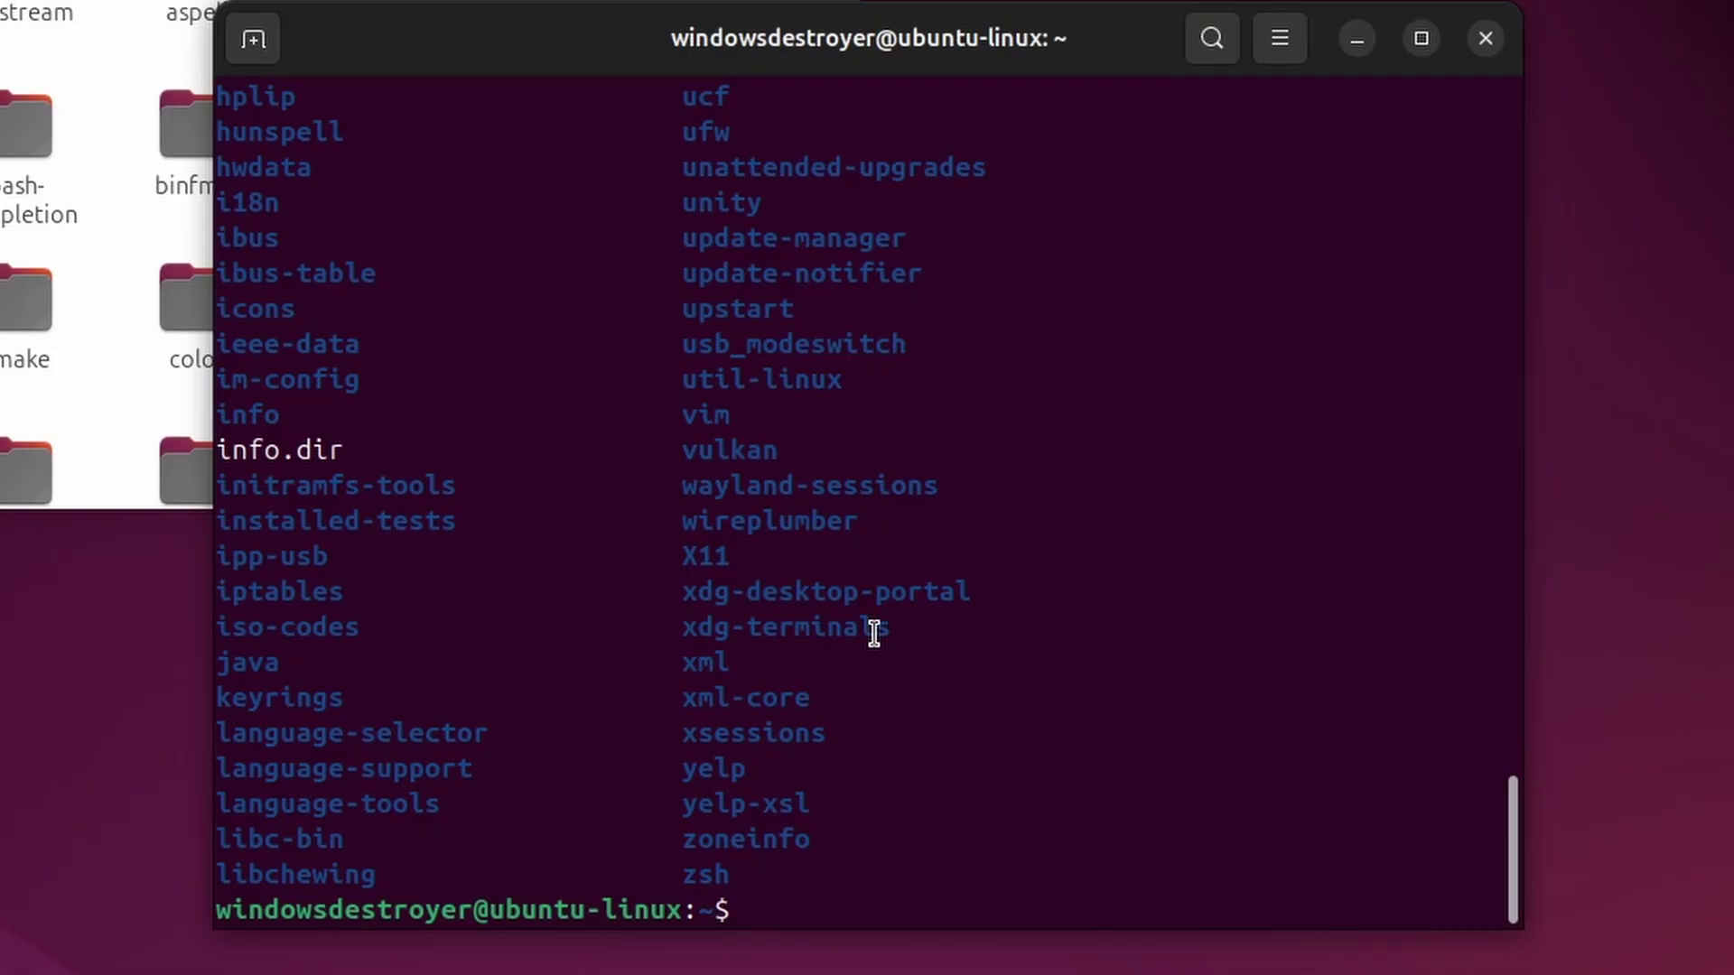
Step: Try to delete the fonts folder with rm -rf fonts, then with sudo rm -rf fonts, entering the account password for sudo
text(rm -rf fonts)
key(Return)
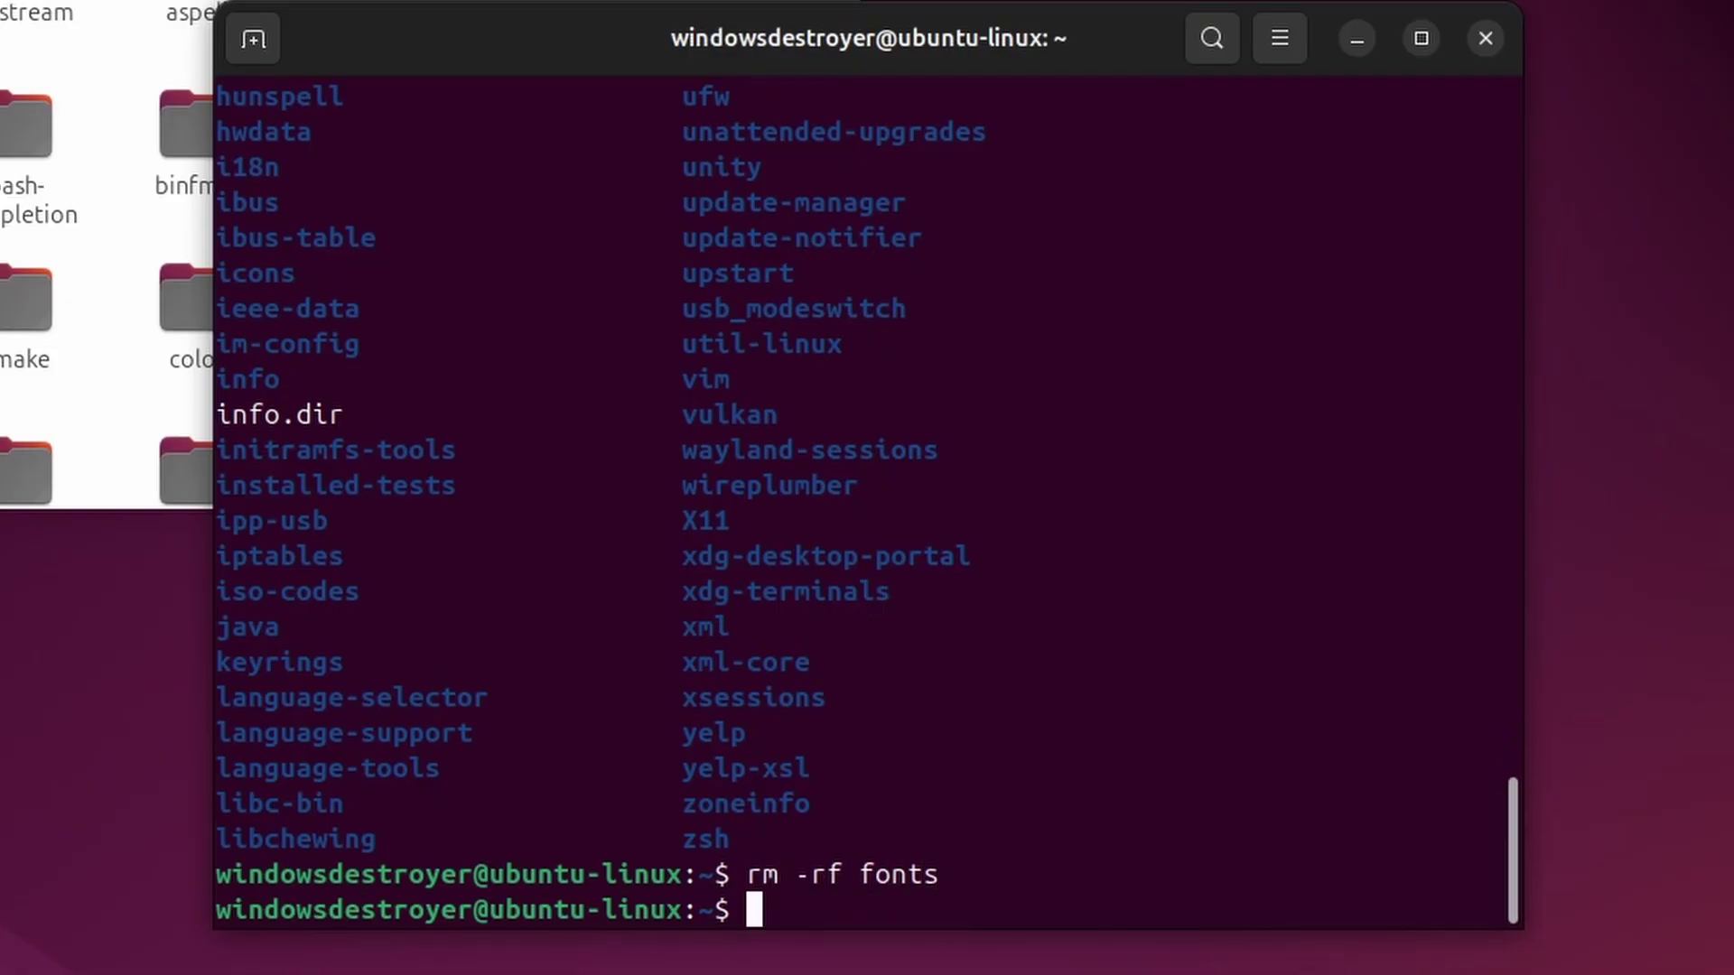
text(sudo)
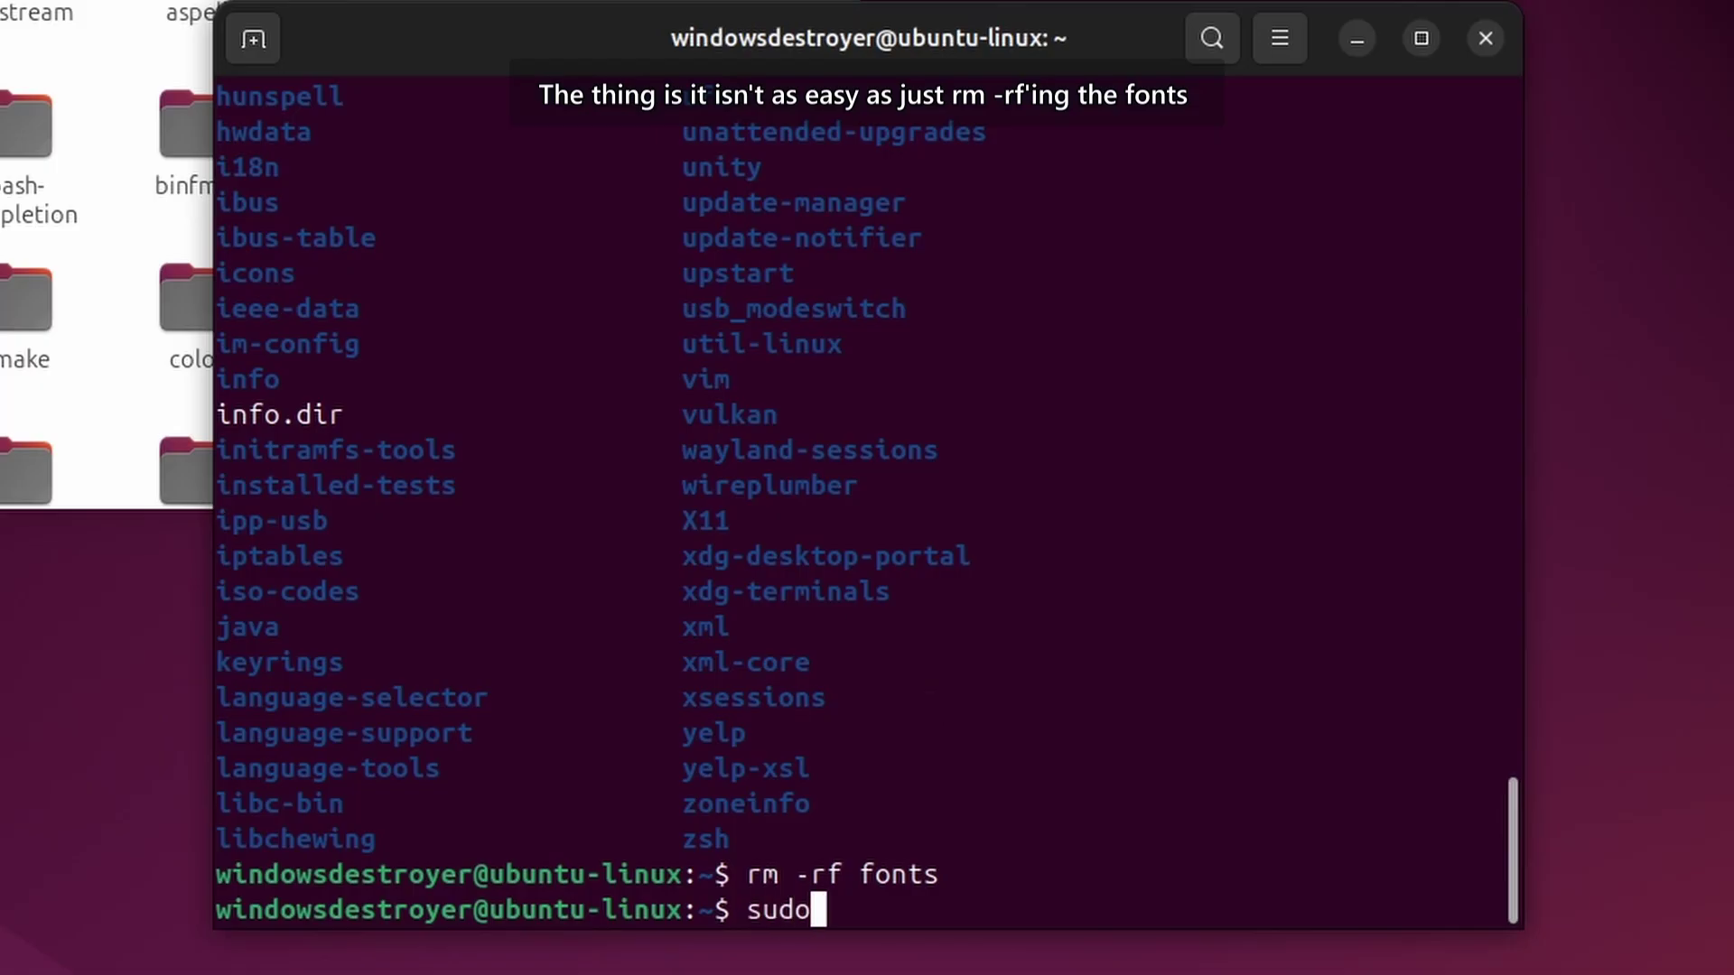
text( rm -rf fonts)
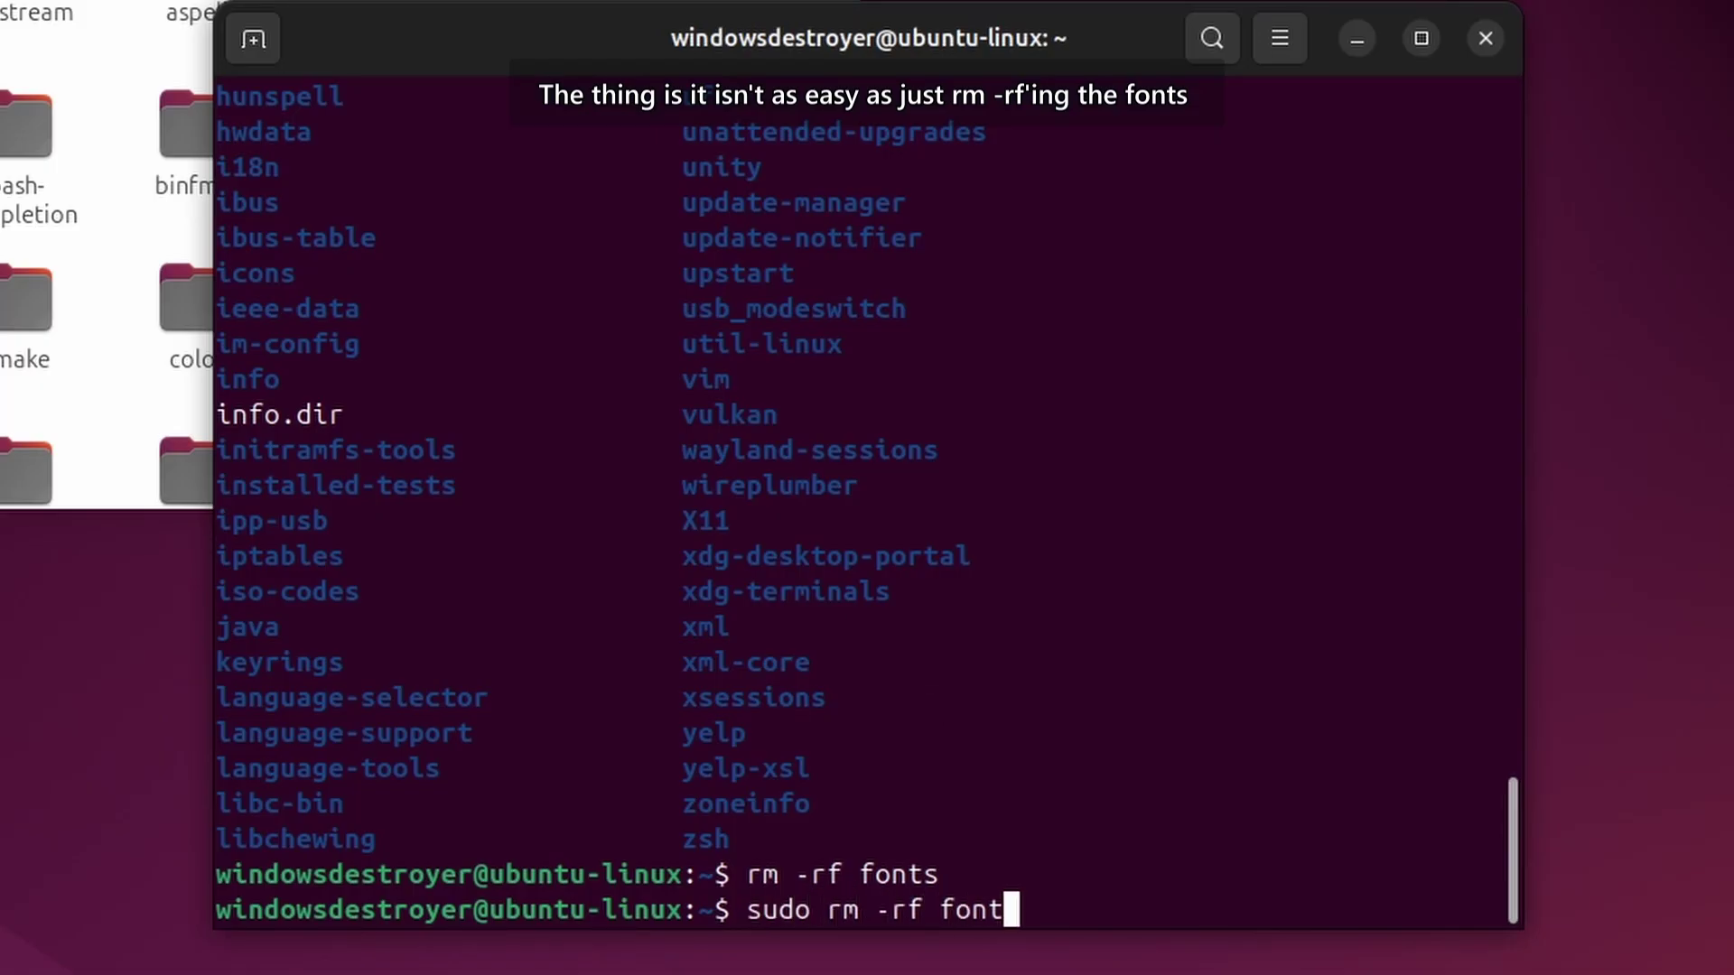
key(Return)
key(Return)
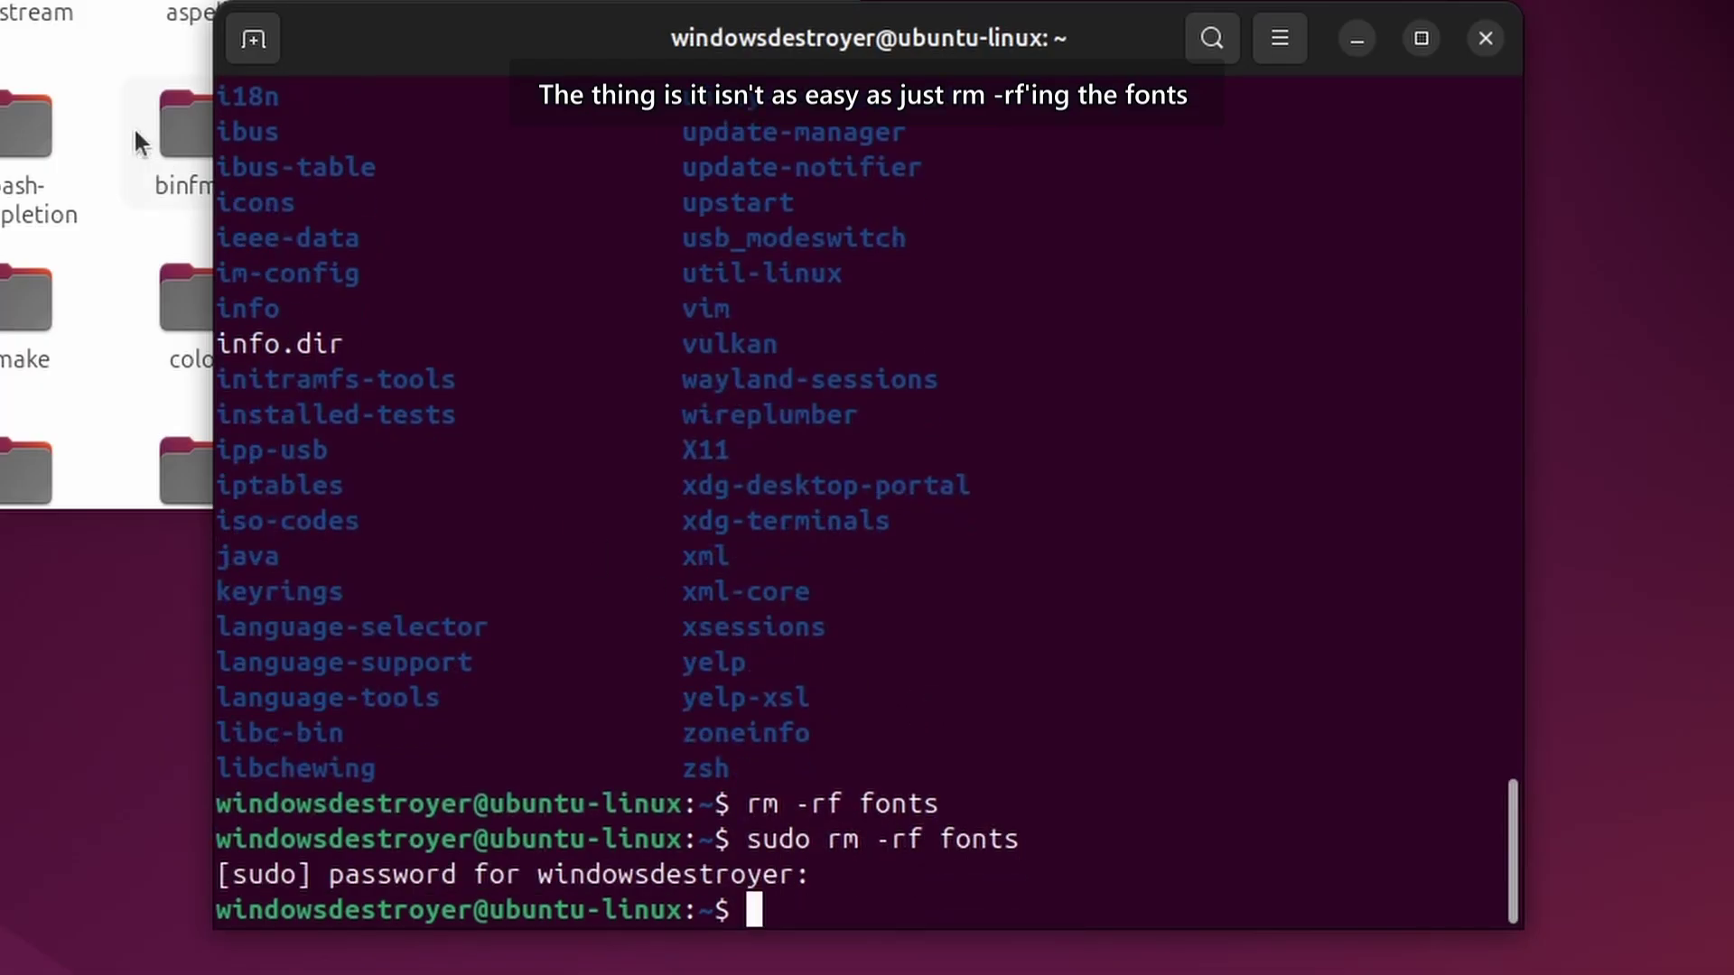
Step: Bring up the file manager, then return to the Terminal and run sudo rm -rf fonts once more
click(198, 11)
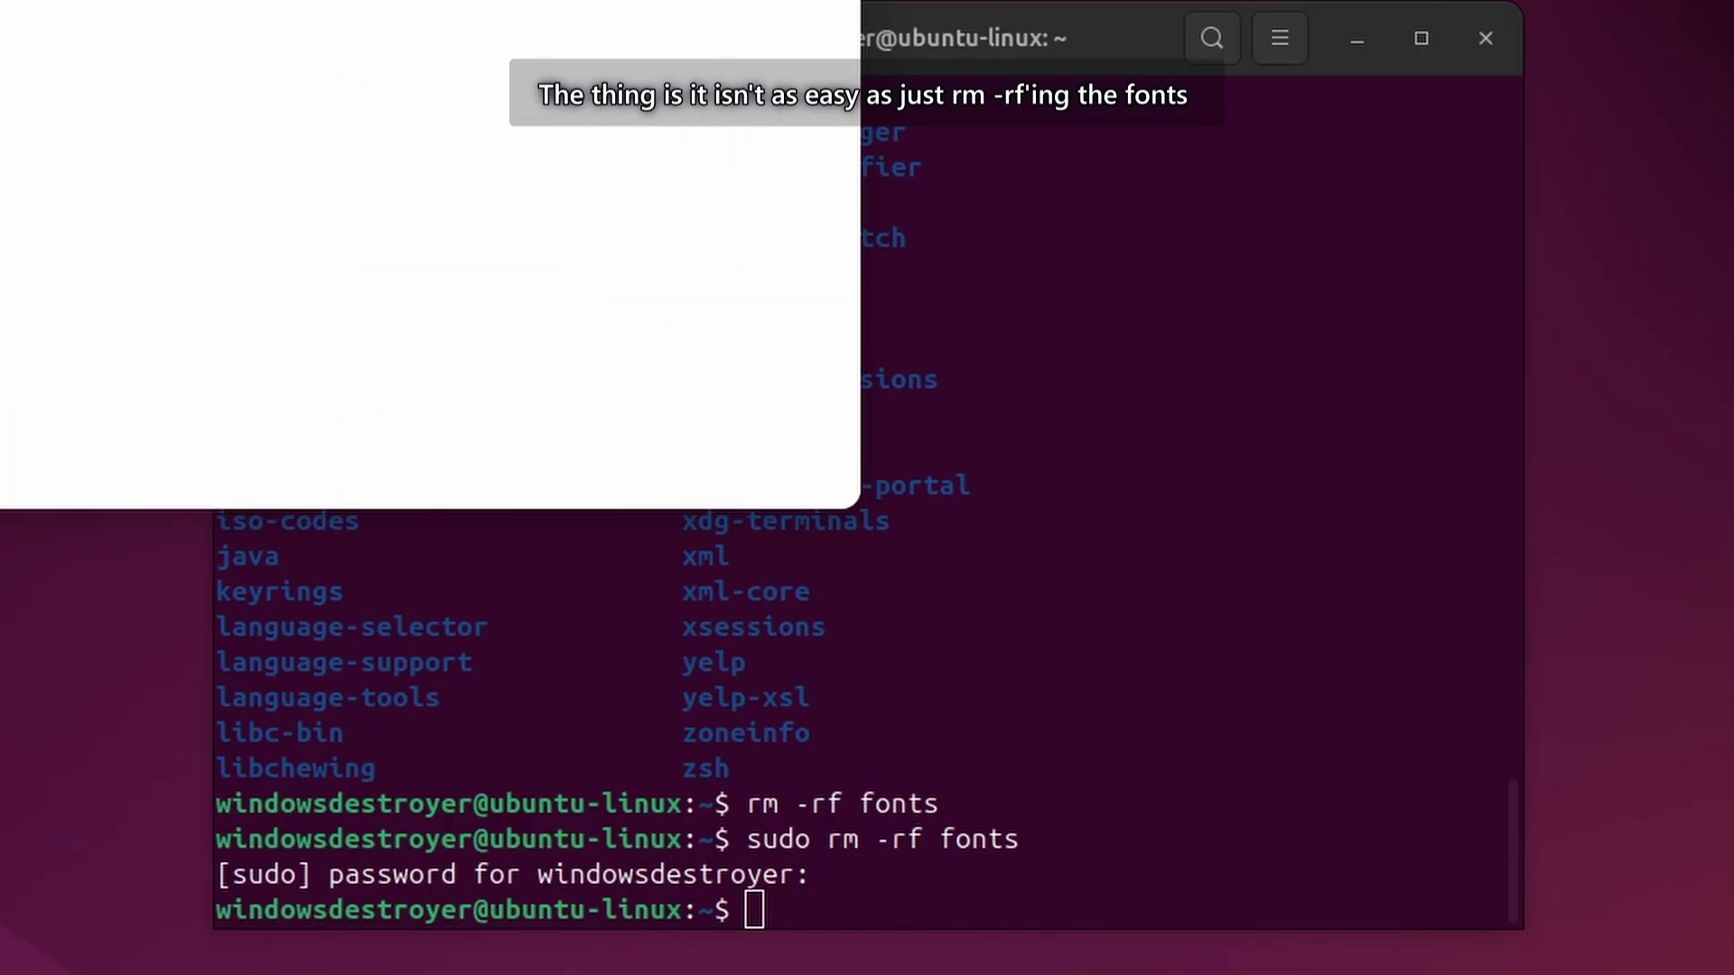
click(1163, 440)
key(Up)
key(Return)
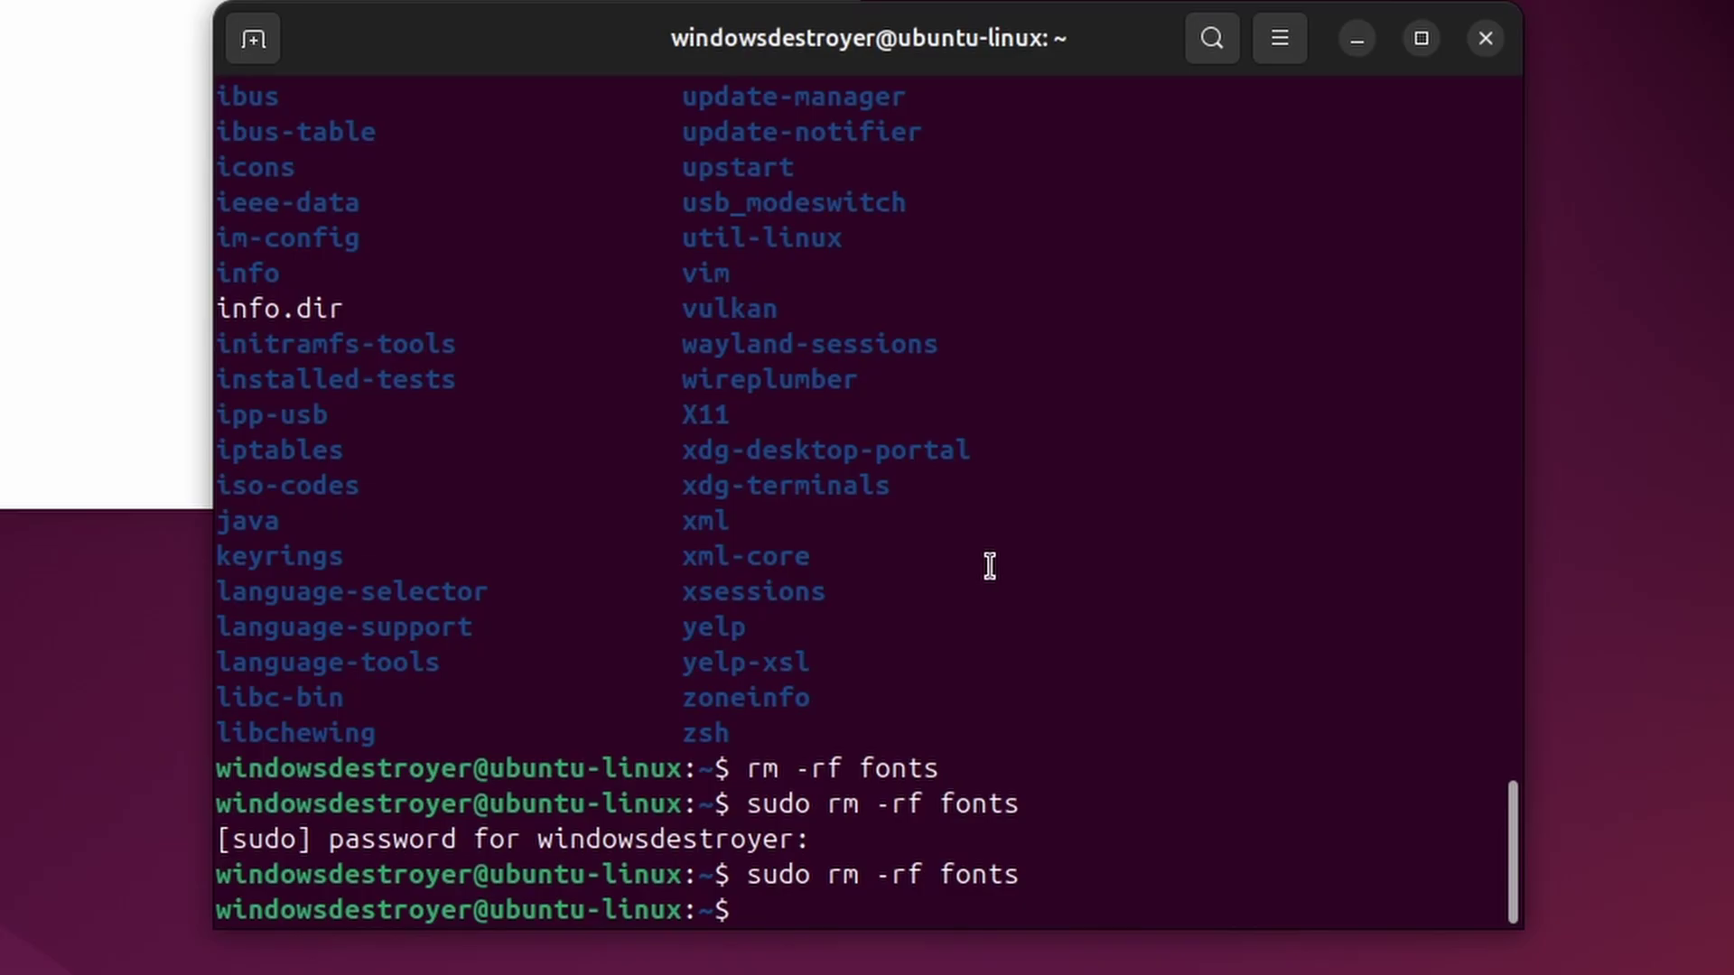
Step: Recall the last Terminal command and remove the folder name so that only sudo rm -rf remains
key(Up)
key(BackSpace)
key(BackSpace)
key(BackSpace)
key(BackSpace)
key(BackSpace)
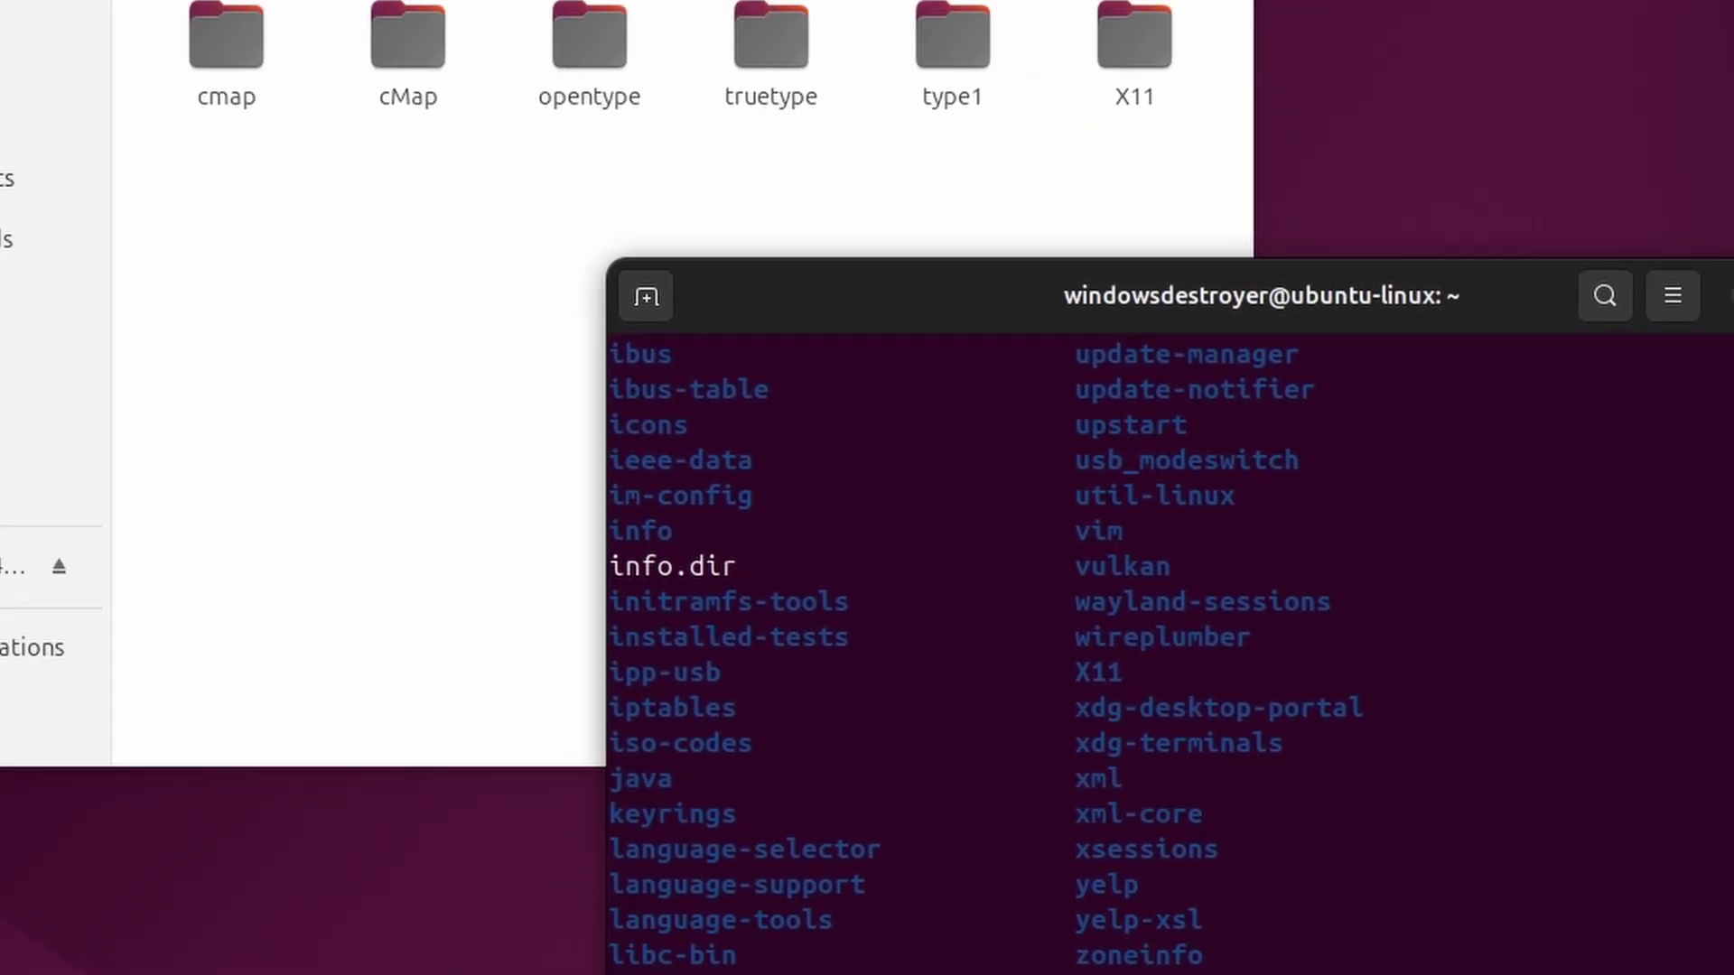
Step: Copy the path /usr/share/fonts from the file manager and run sudo rm -rf /usr/share/fonts in the Terminal
click(929, 39)
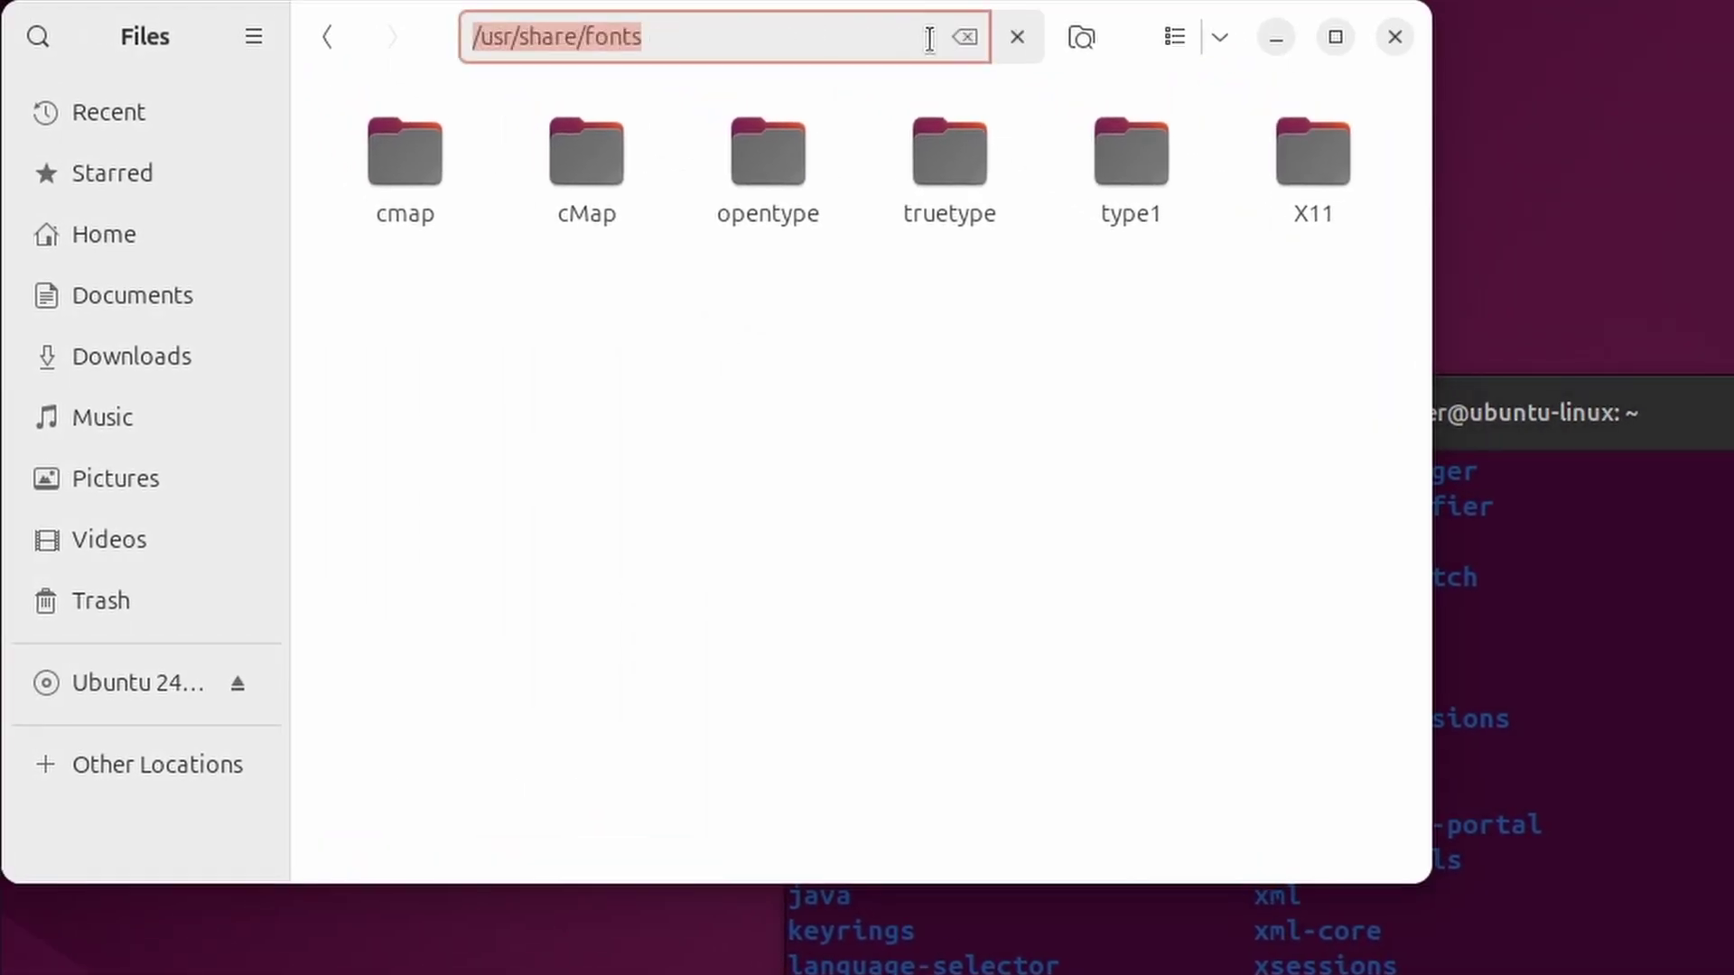
right_click(612, 34)
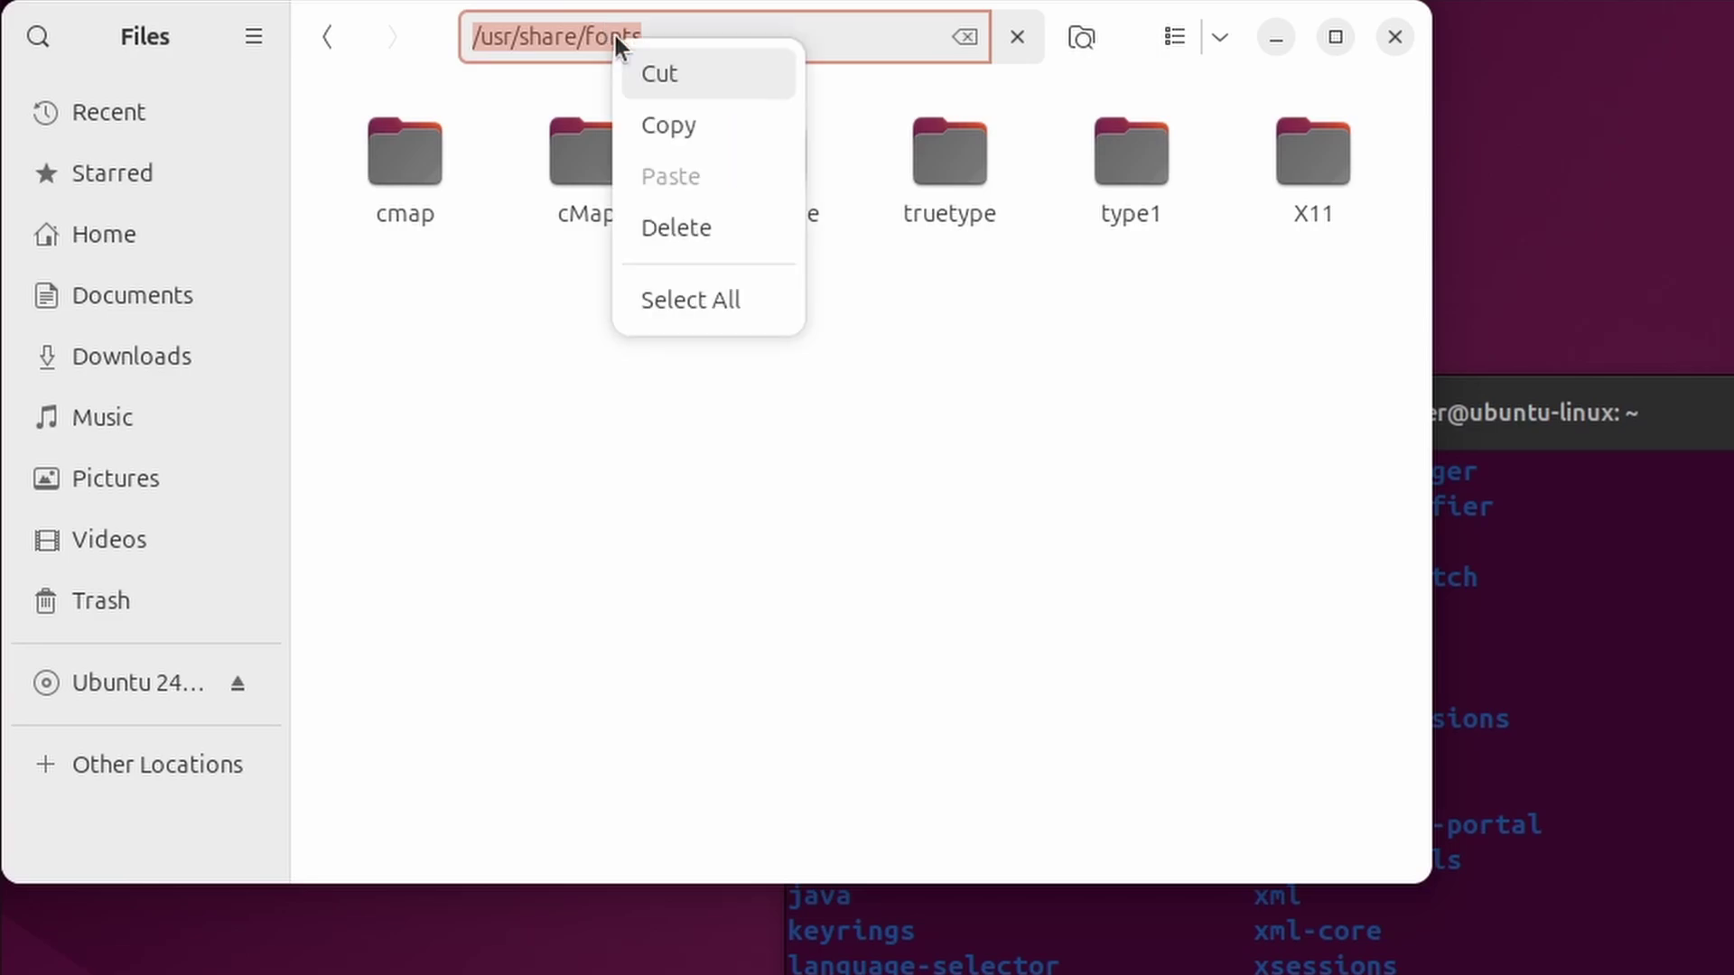
click(692, 121)
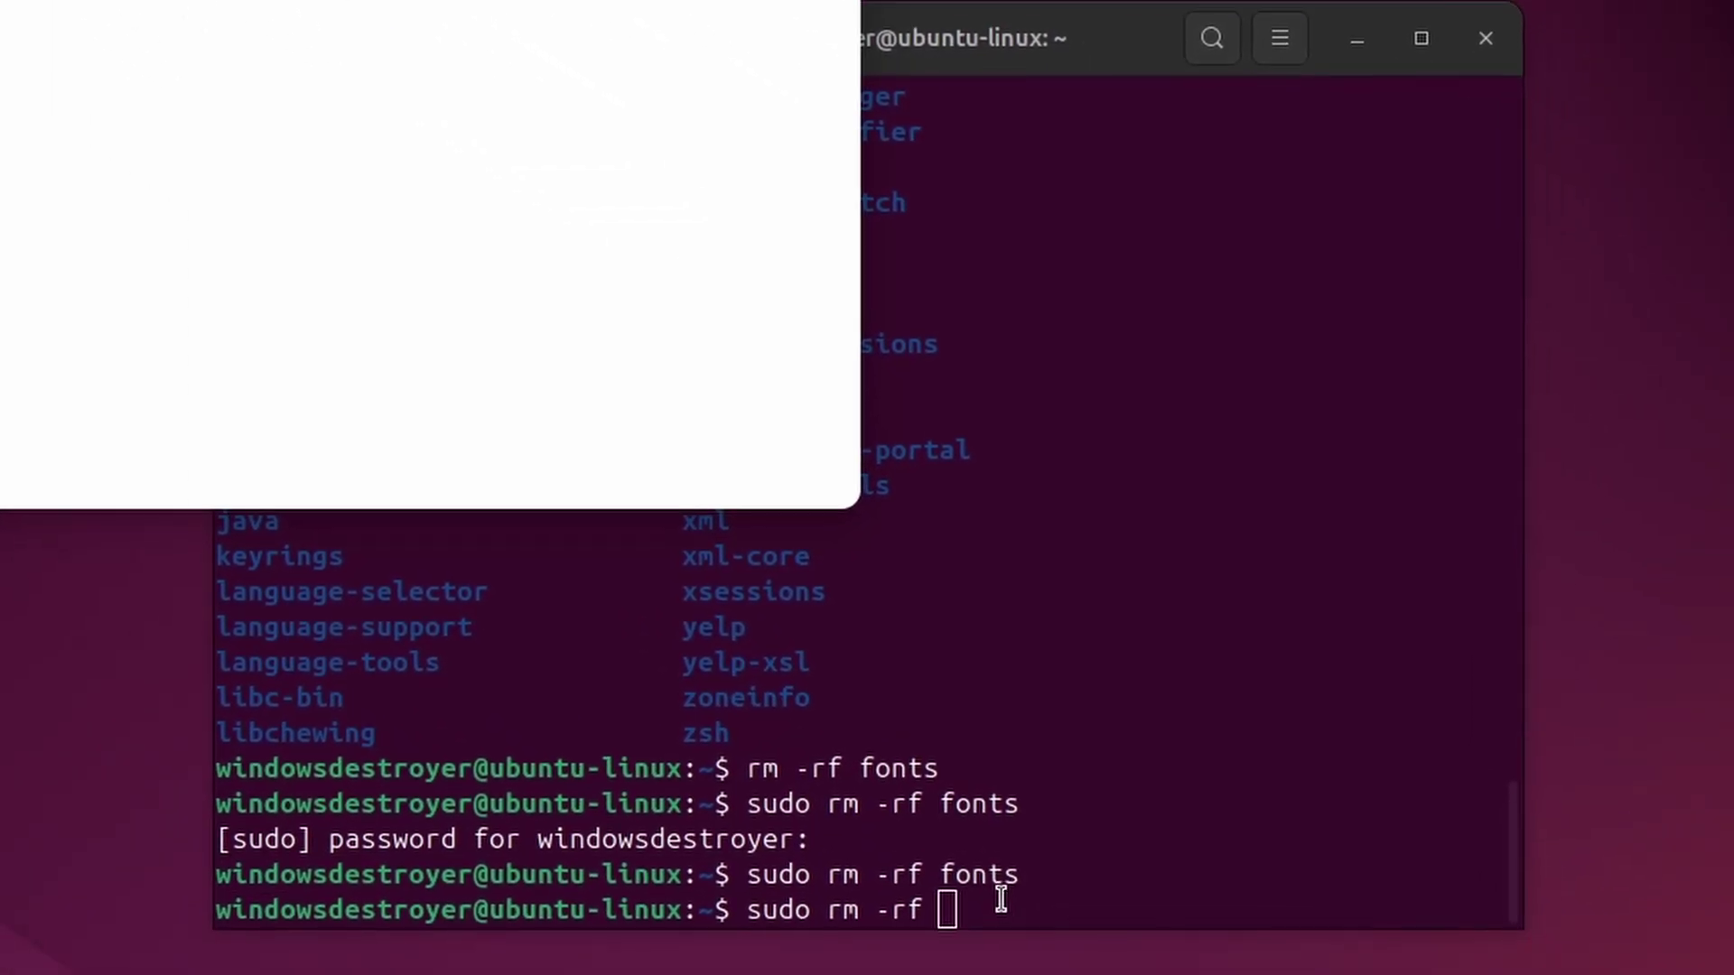
click(1006, 897)
right_click(1006, 897)
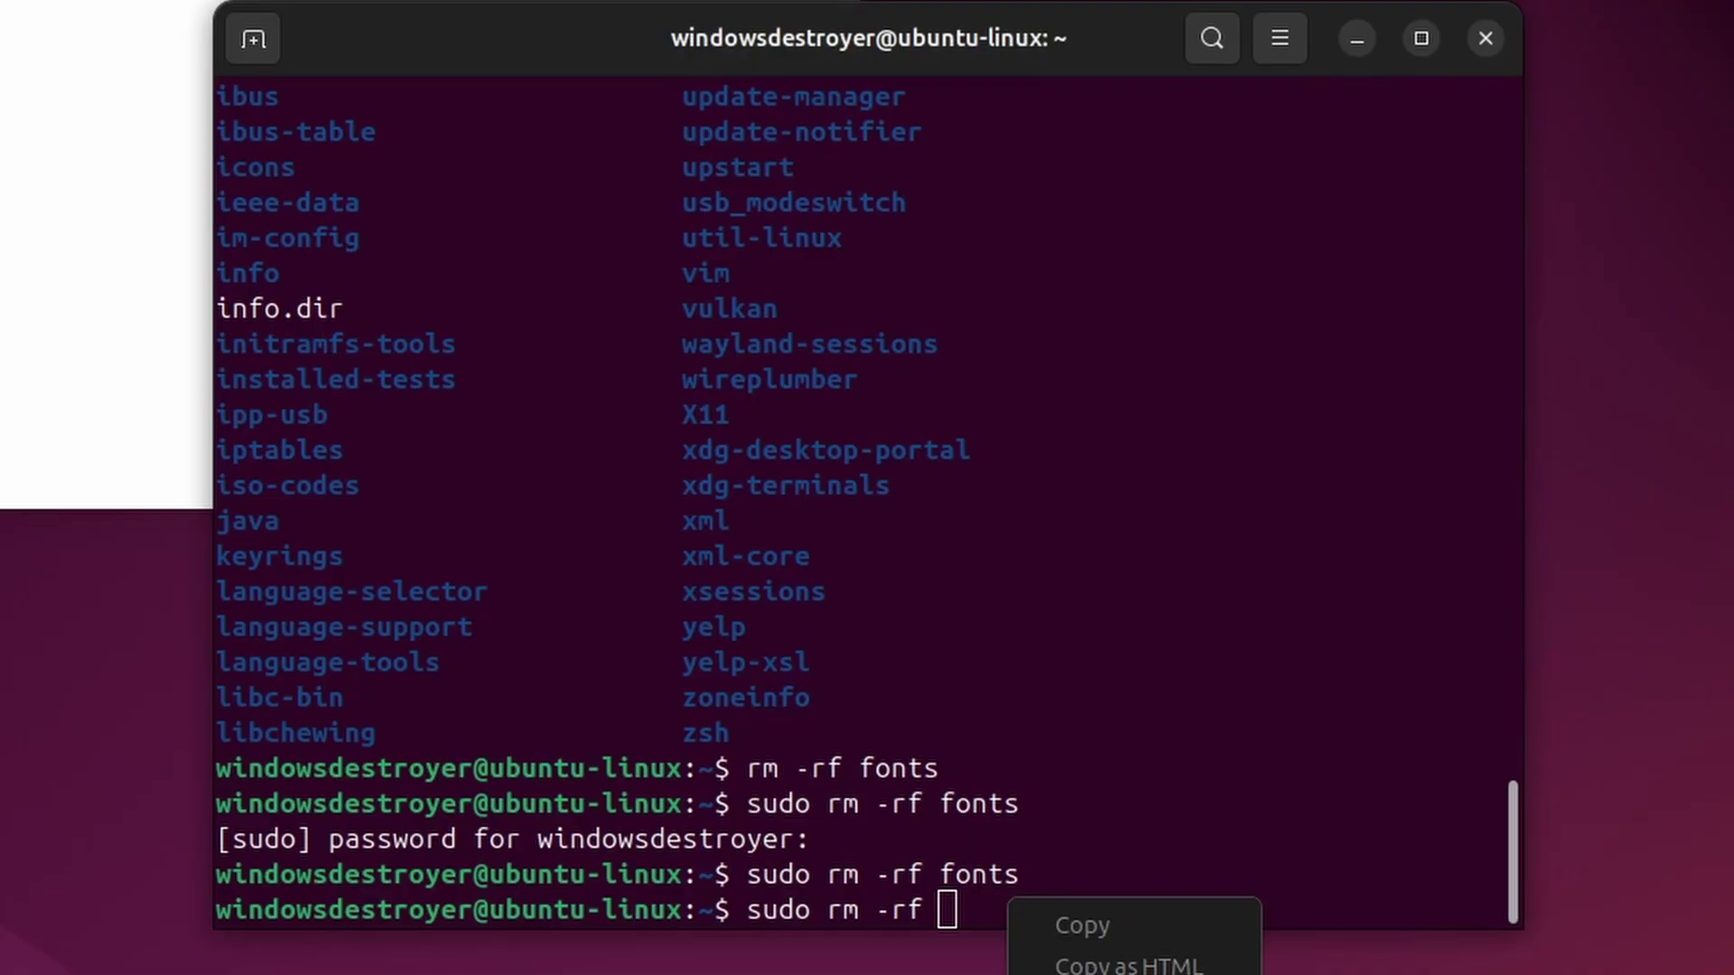
key(ctrl+shift+v)
key(Return)
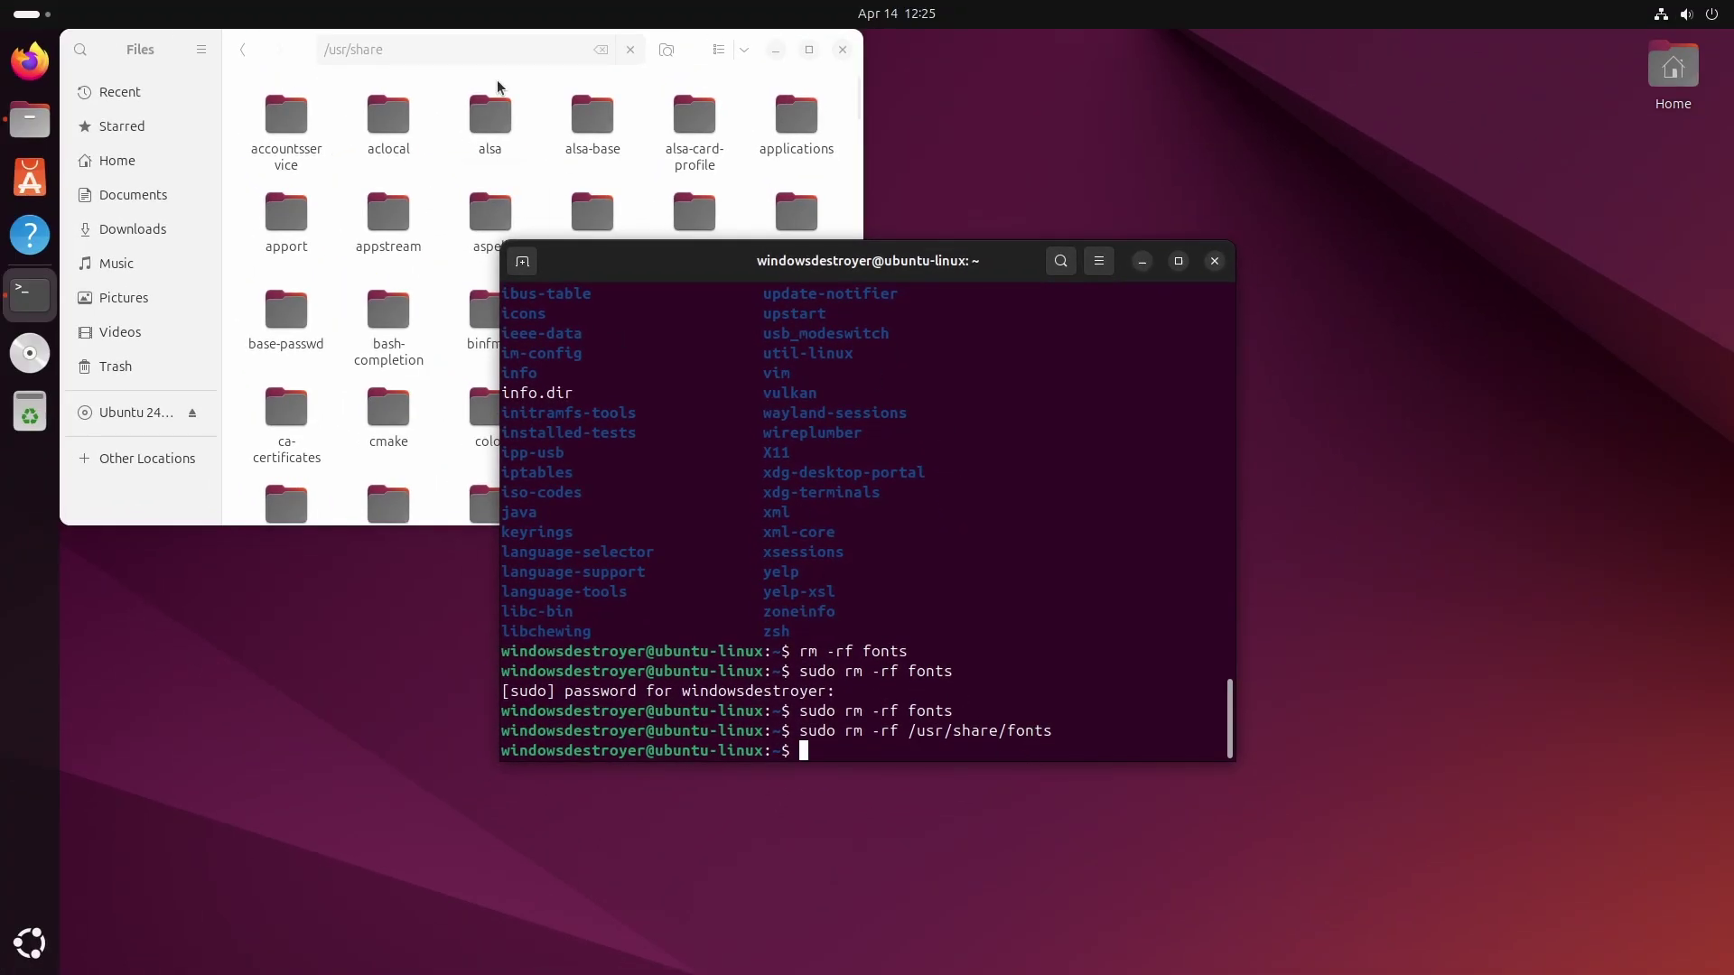
Step: Search the /usr/share folder for "f", then close the file manager and Terminal windows
click(464, 62)
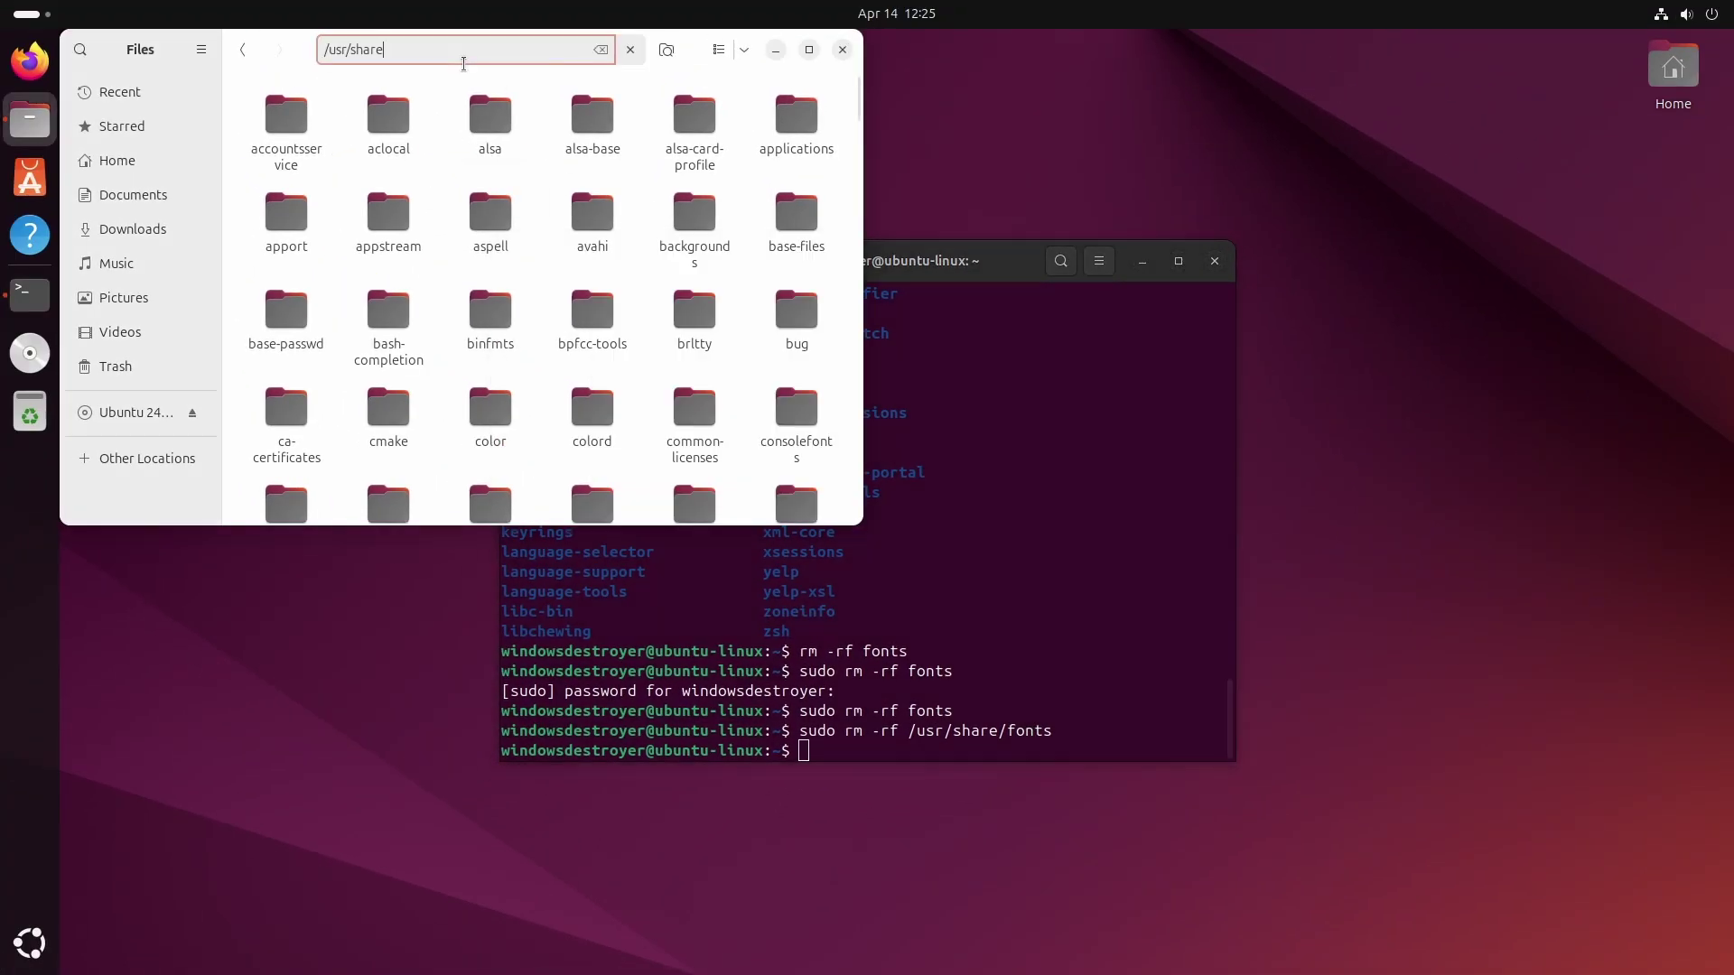
click(409, 88)
text(f)
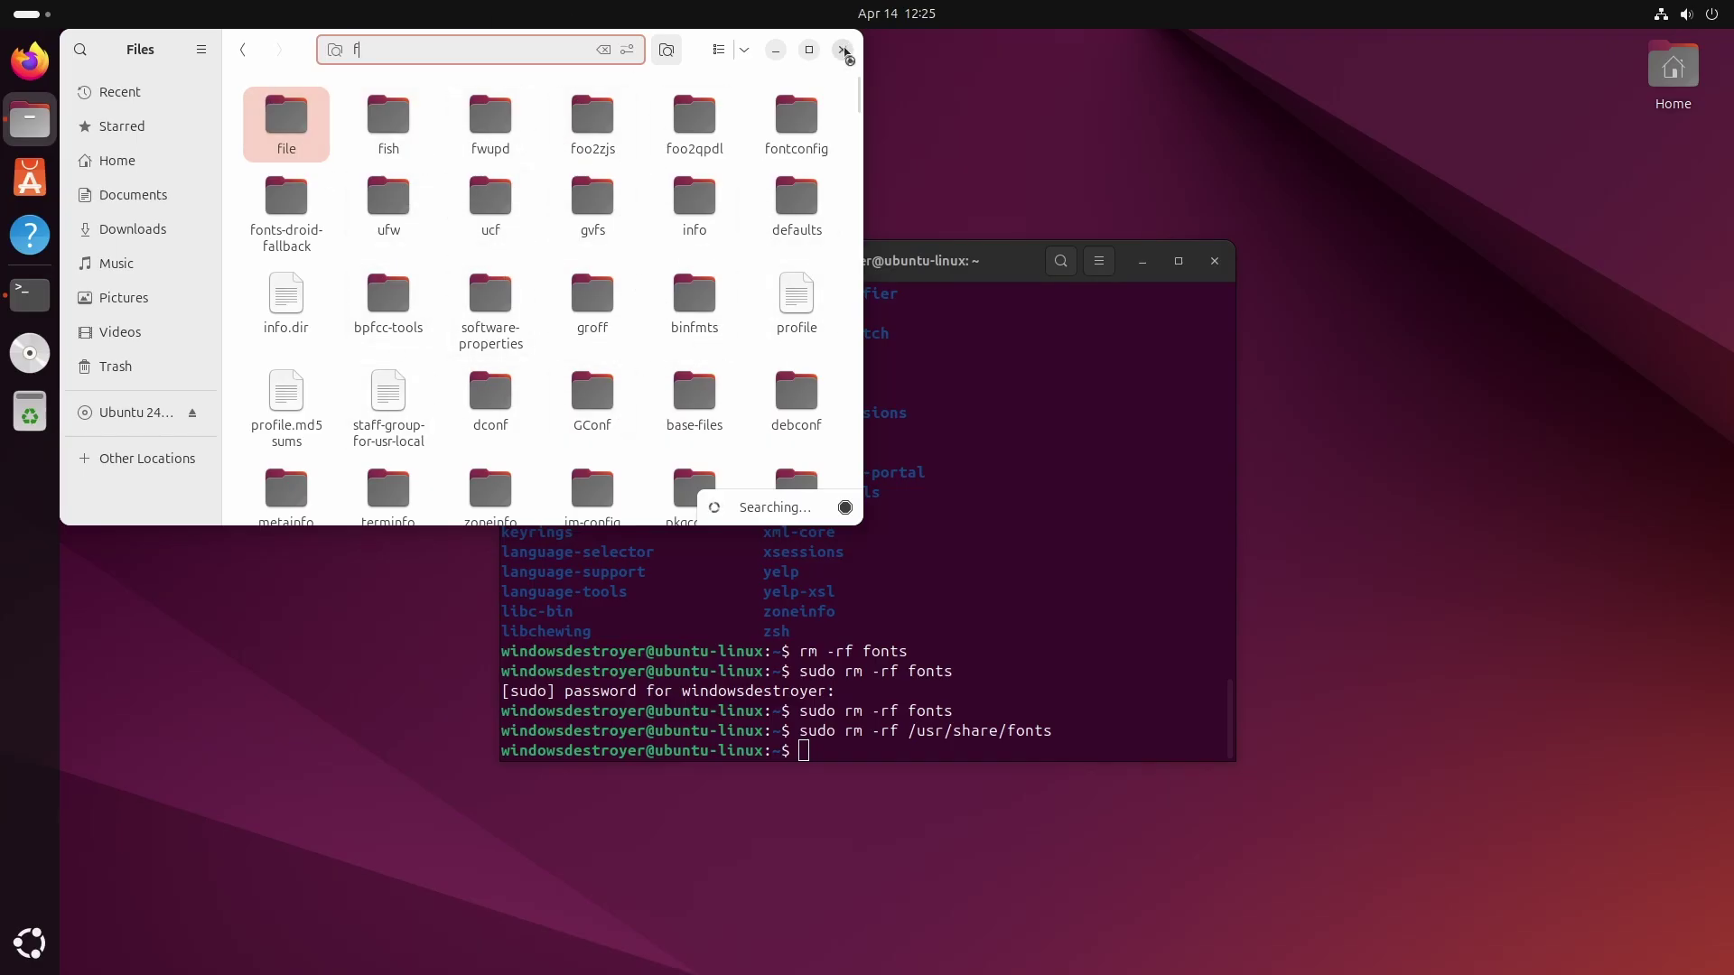
click(841, 50)
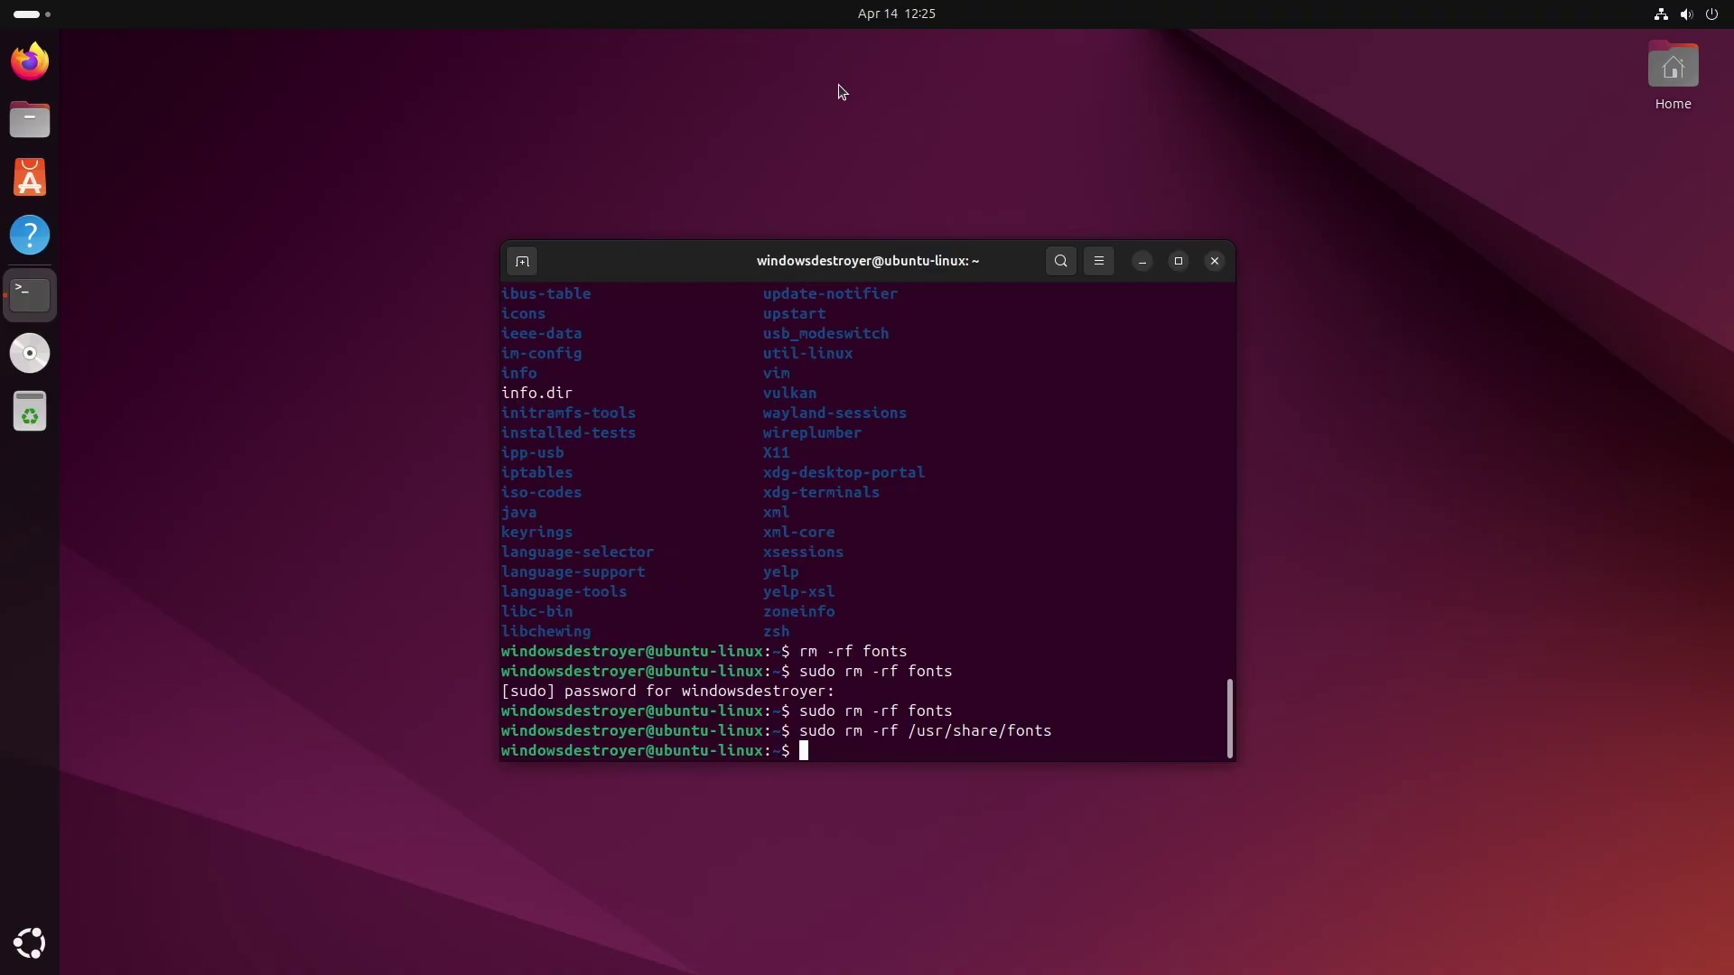
click(1214, 261)
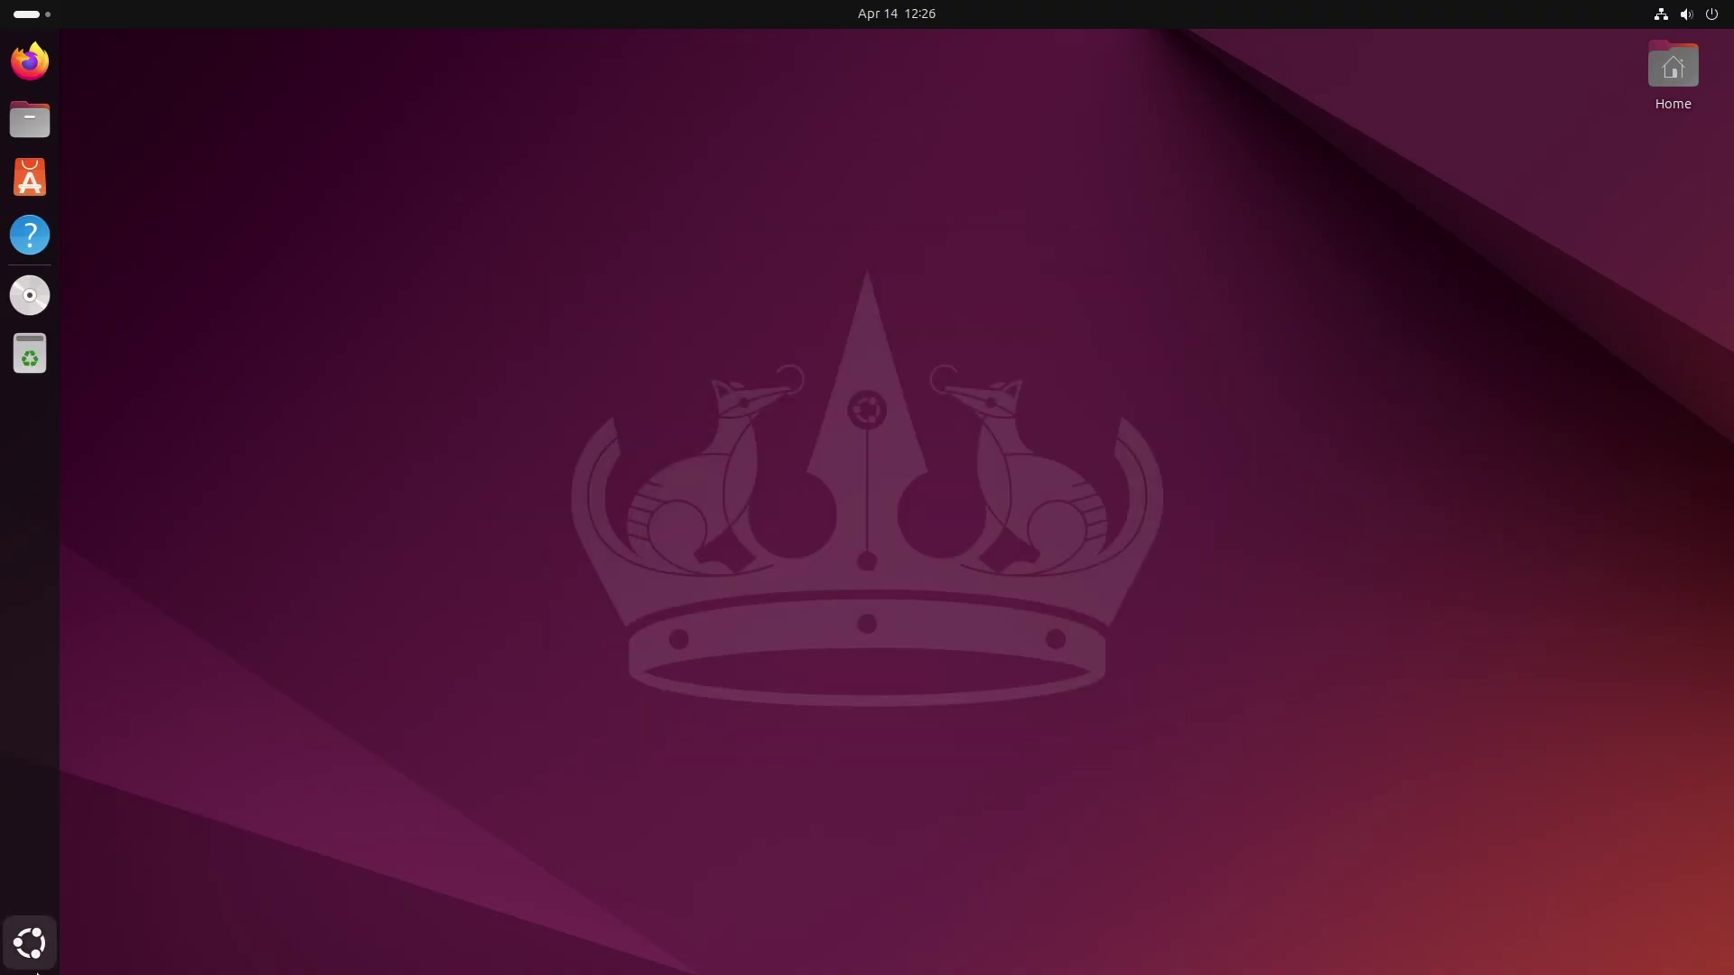
Step: Launch Clocks, move its window away from the desktop corner, examine how it displays without fonts, and close it
click(30, 943)
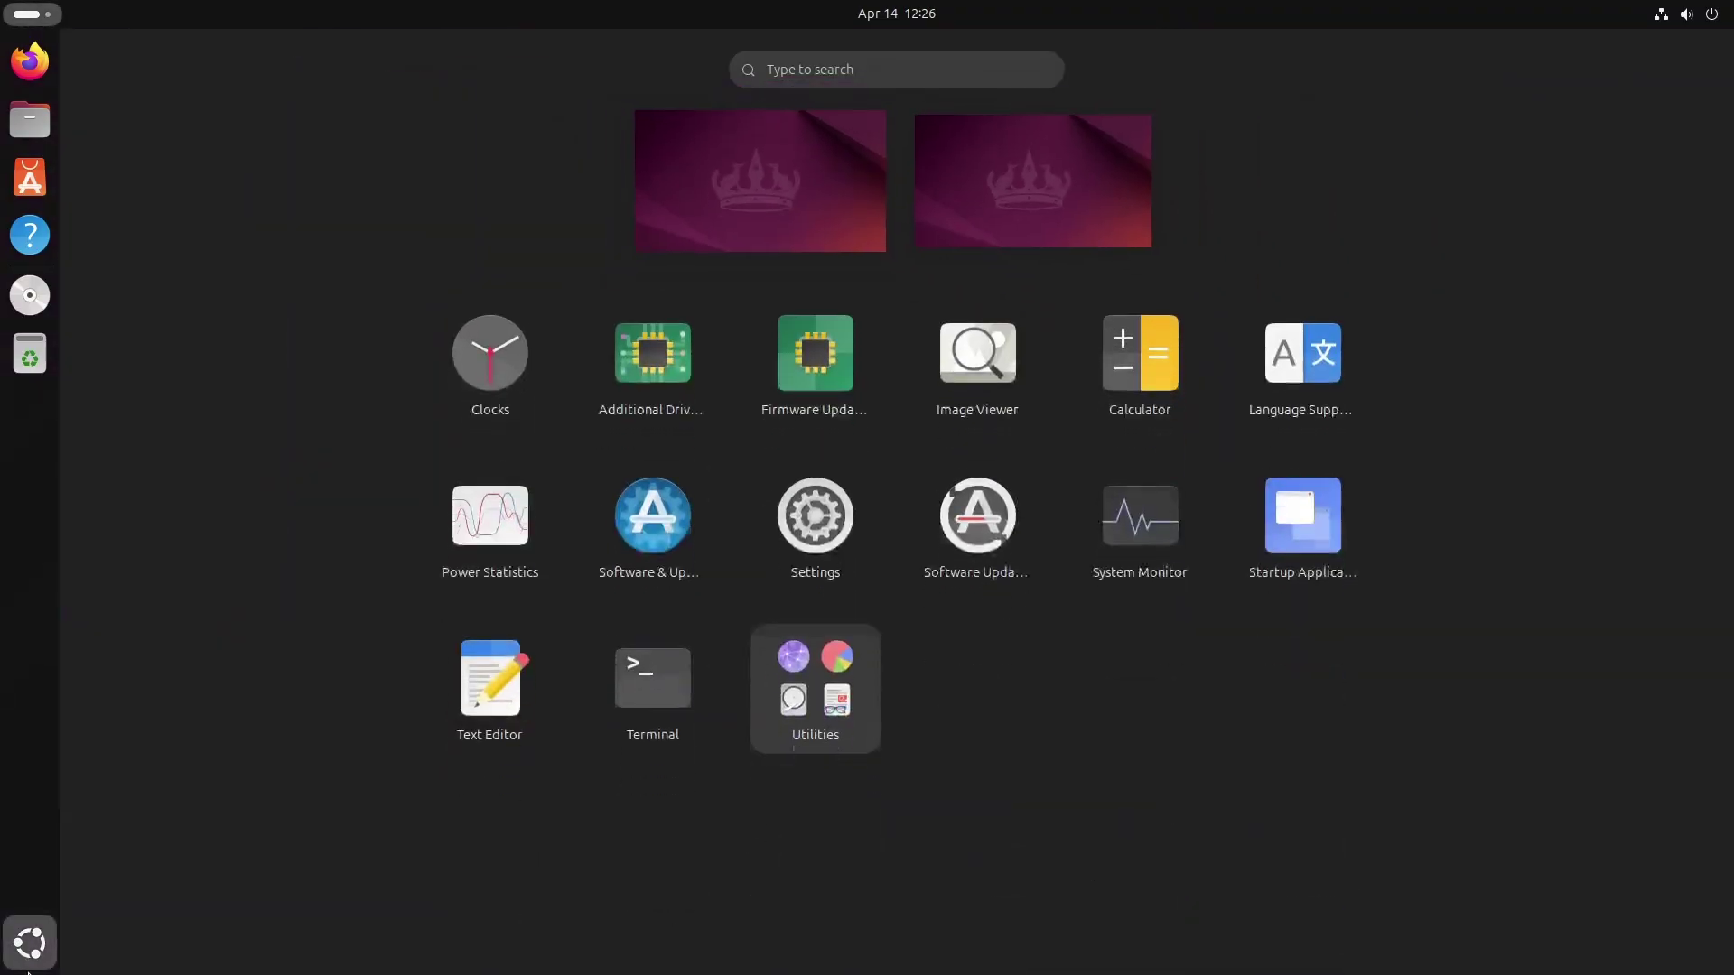
click(485, 347)
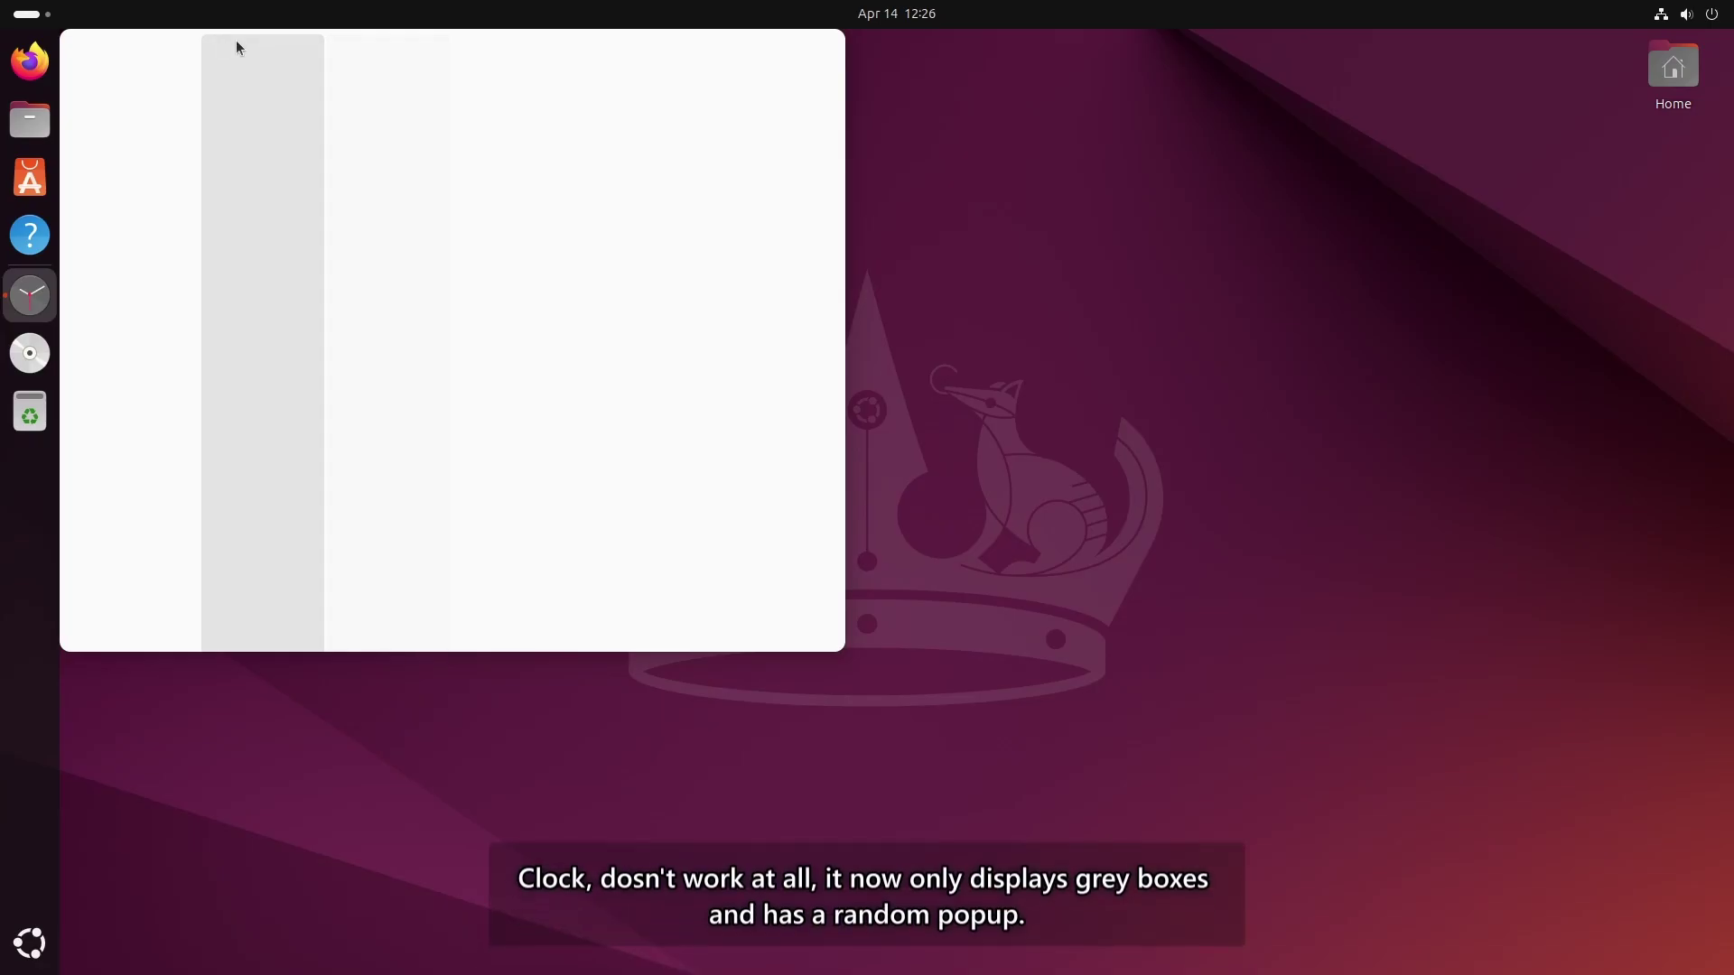
drag(190, 42, 581, 143)
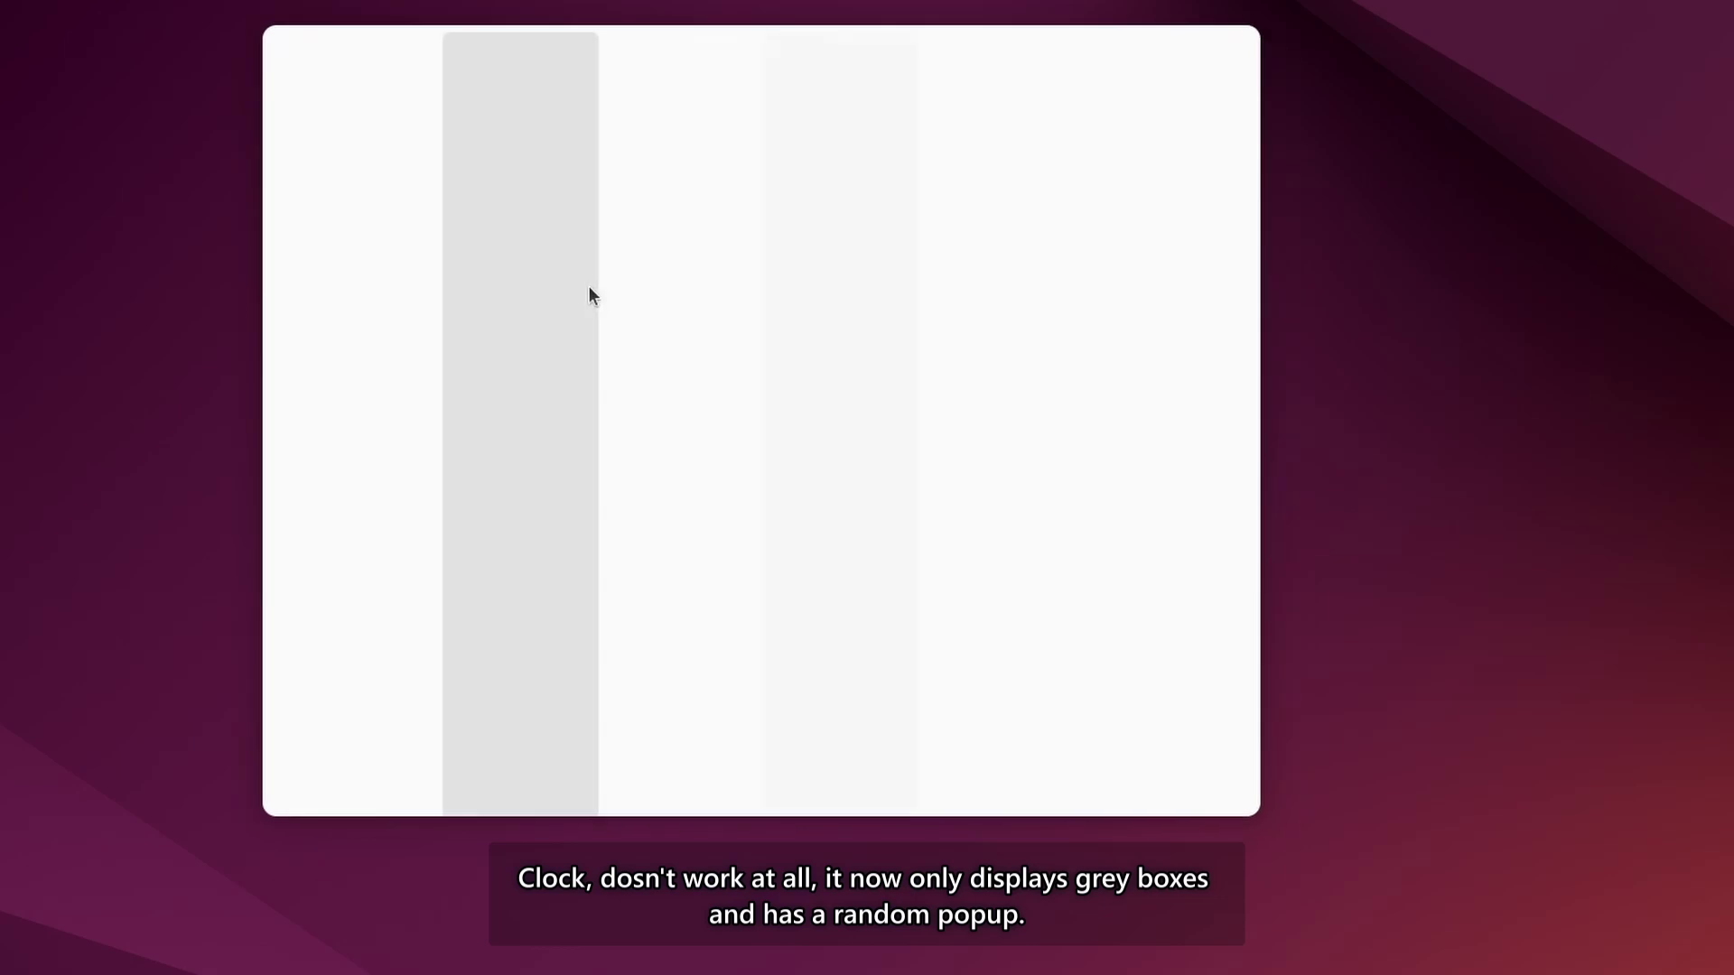
mouse_move(1104, 279)
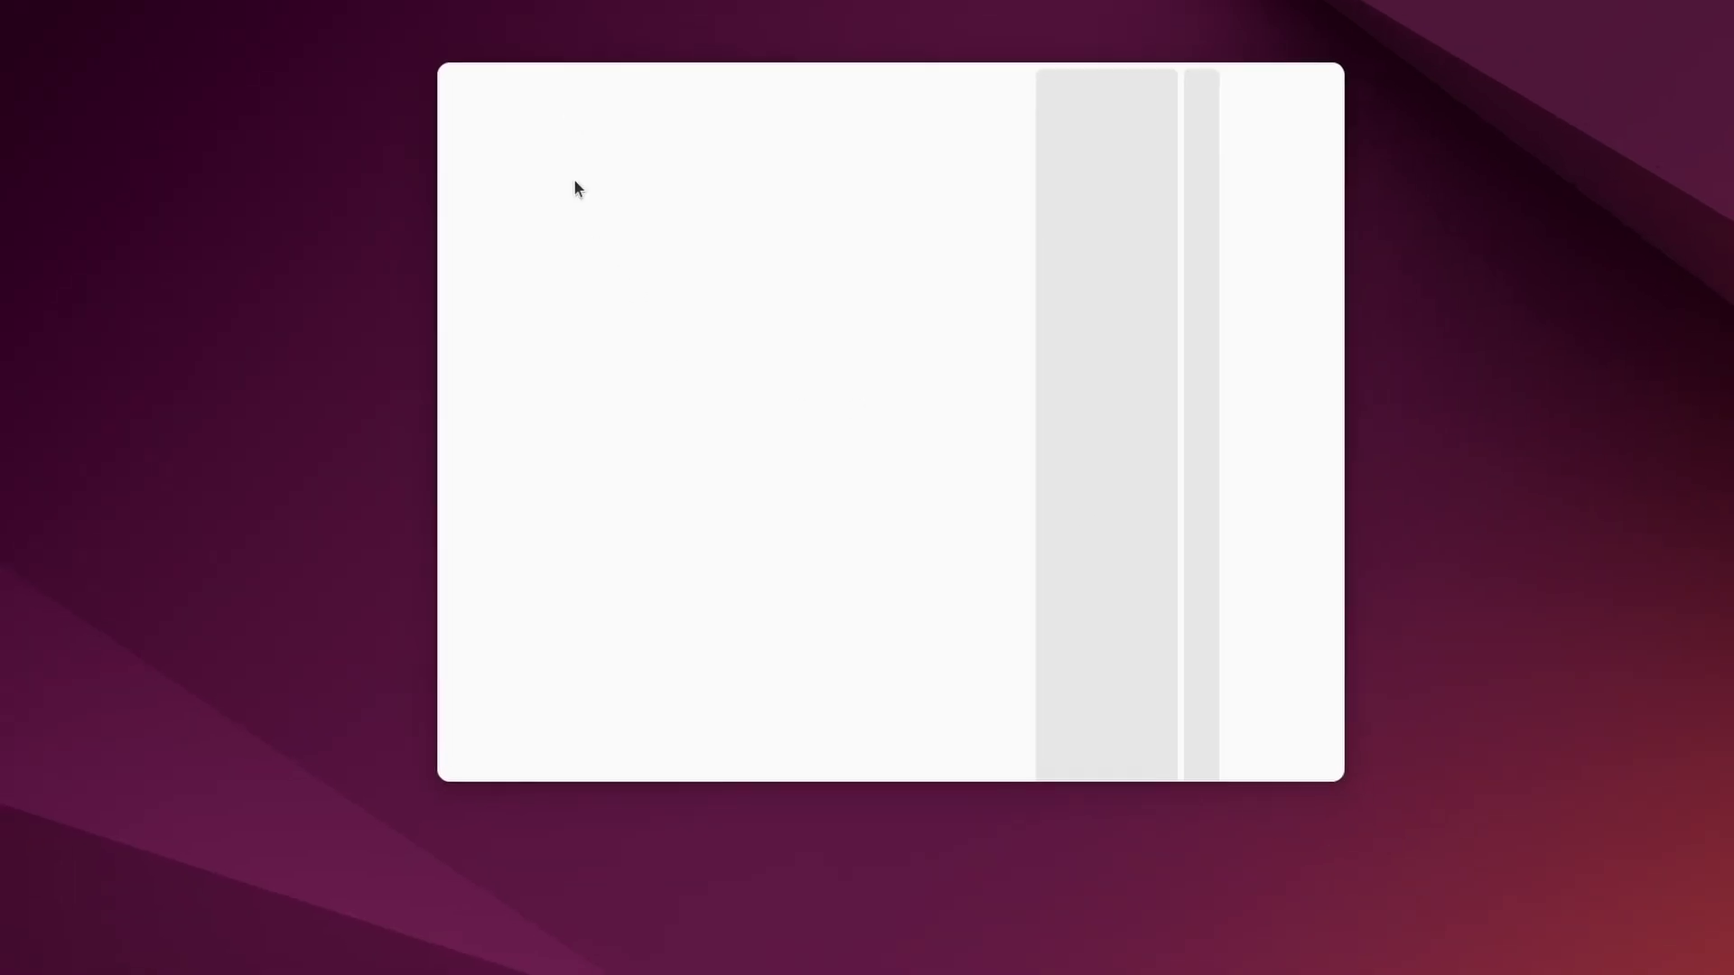
key(alt+F4)
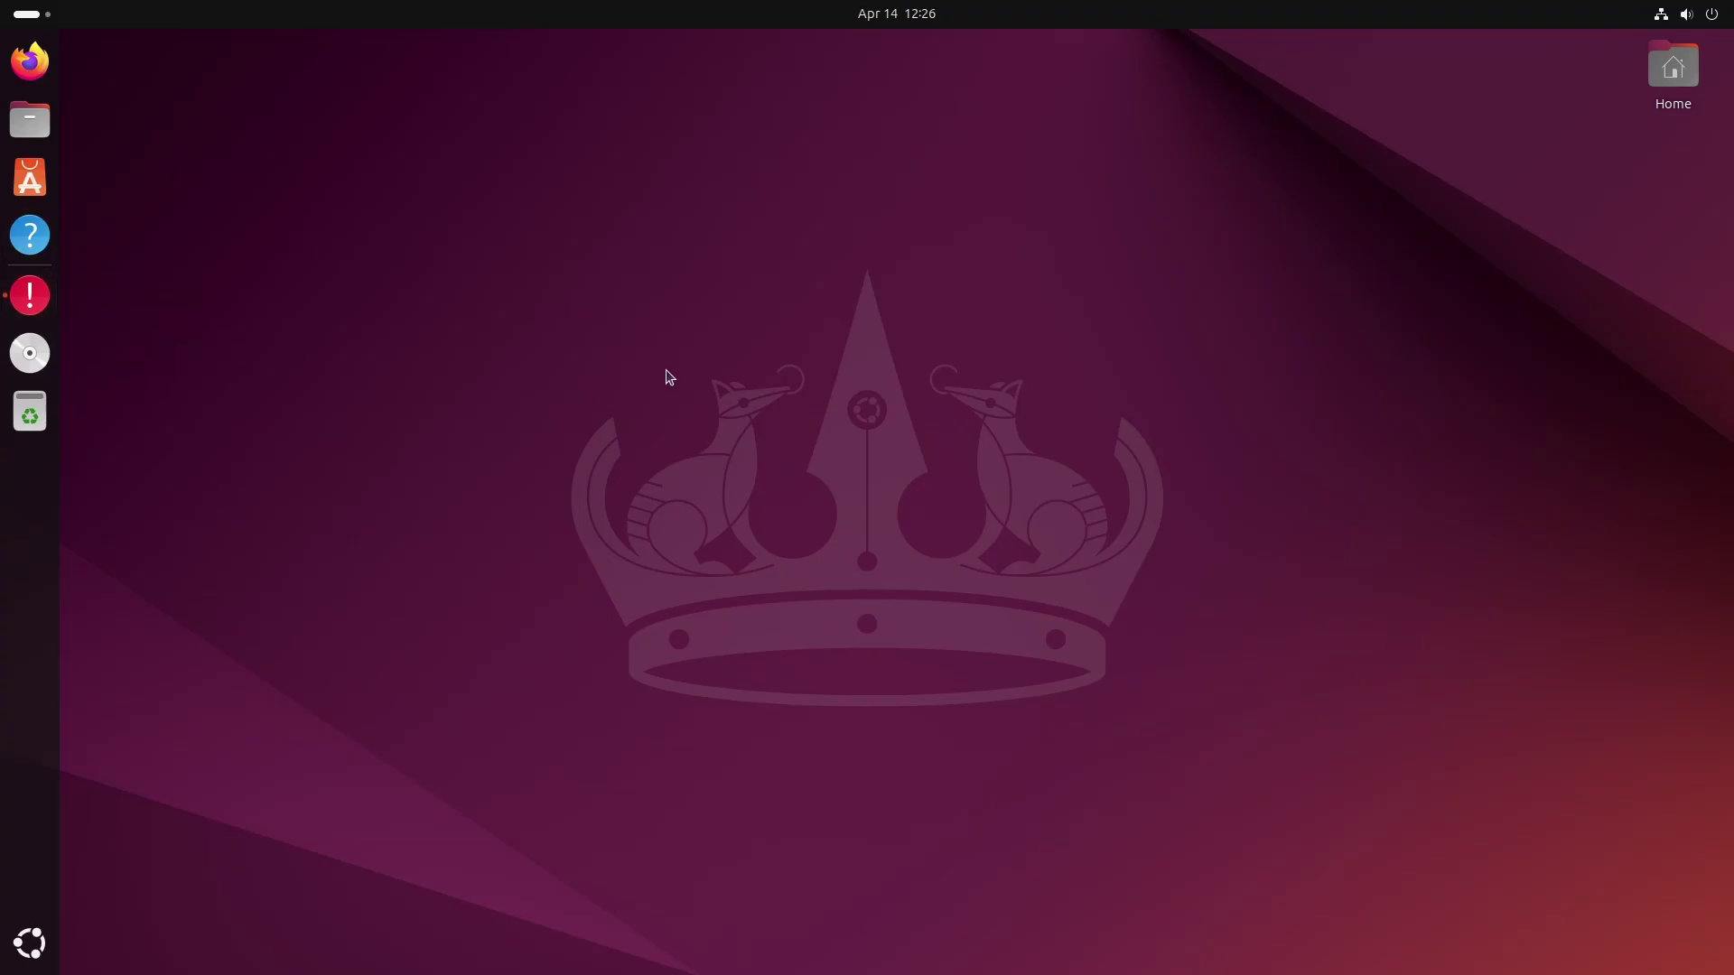
Step: Launch Additional Drivers from the app overview, trying a second time, to test it without fonts
click(30, 942)
click(652, 347)
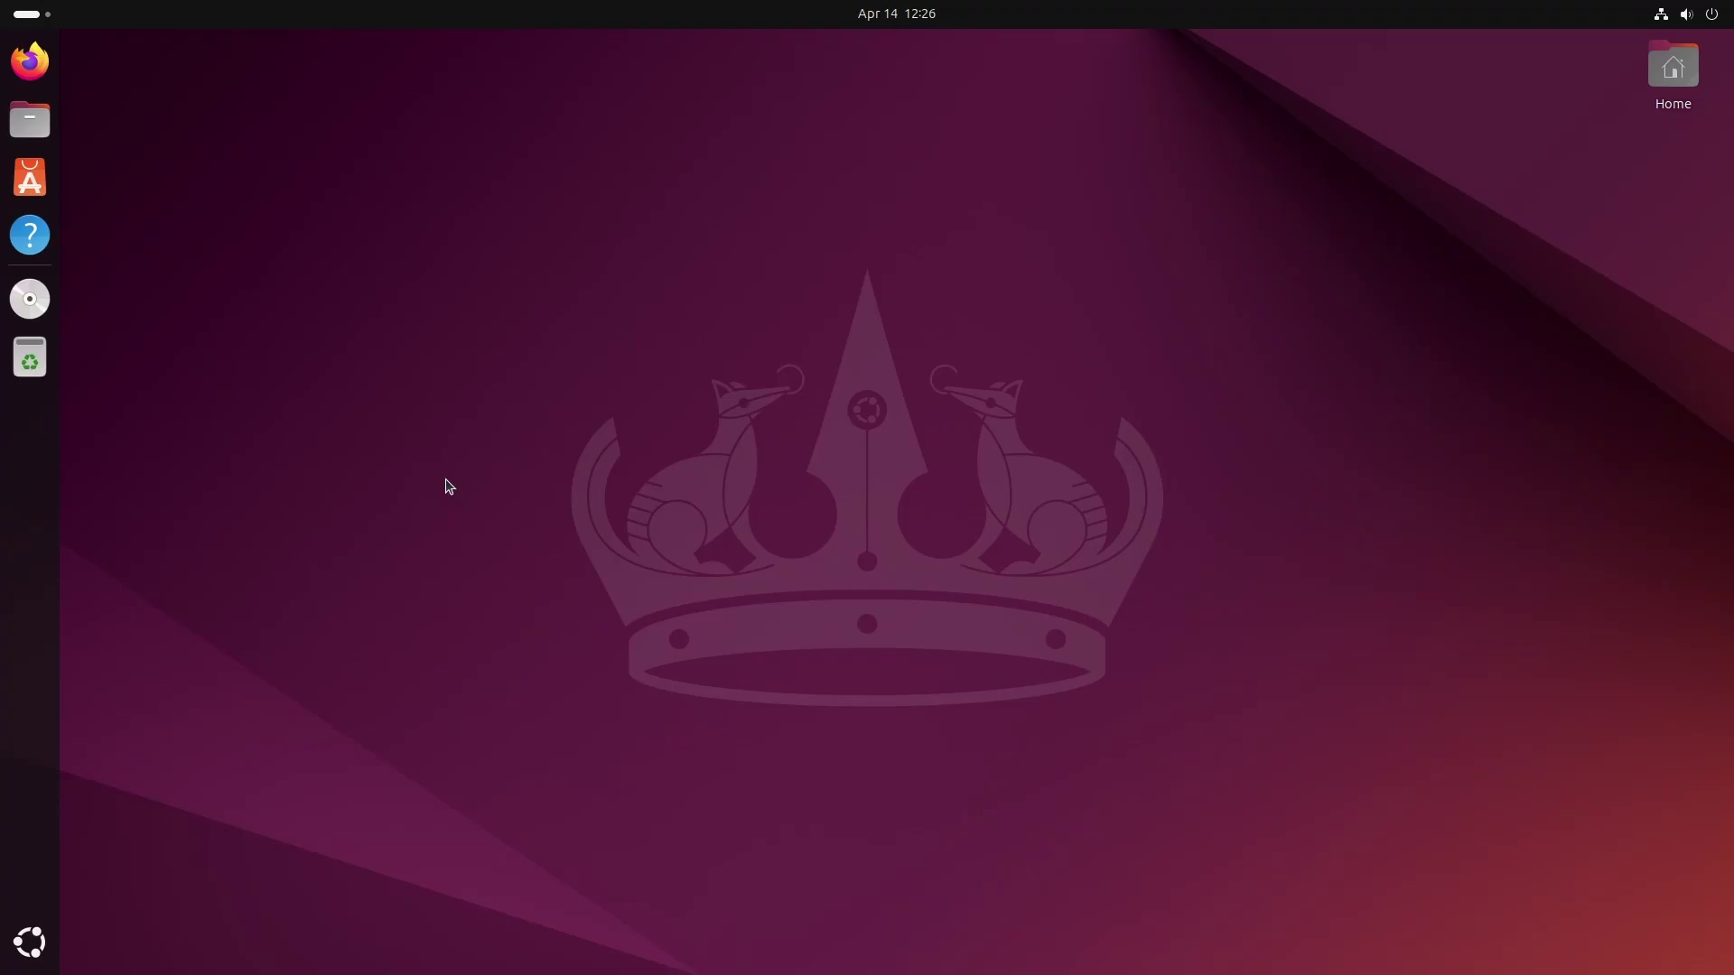
click(30, 942)
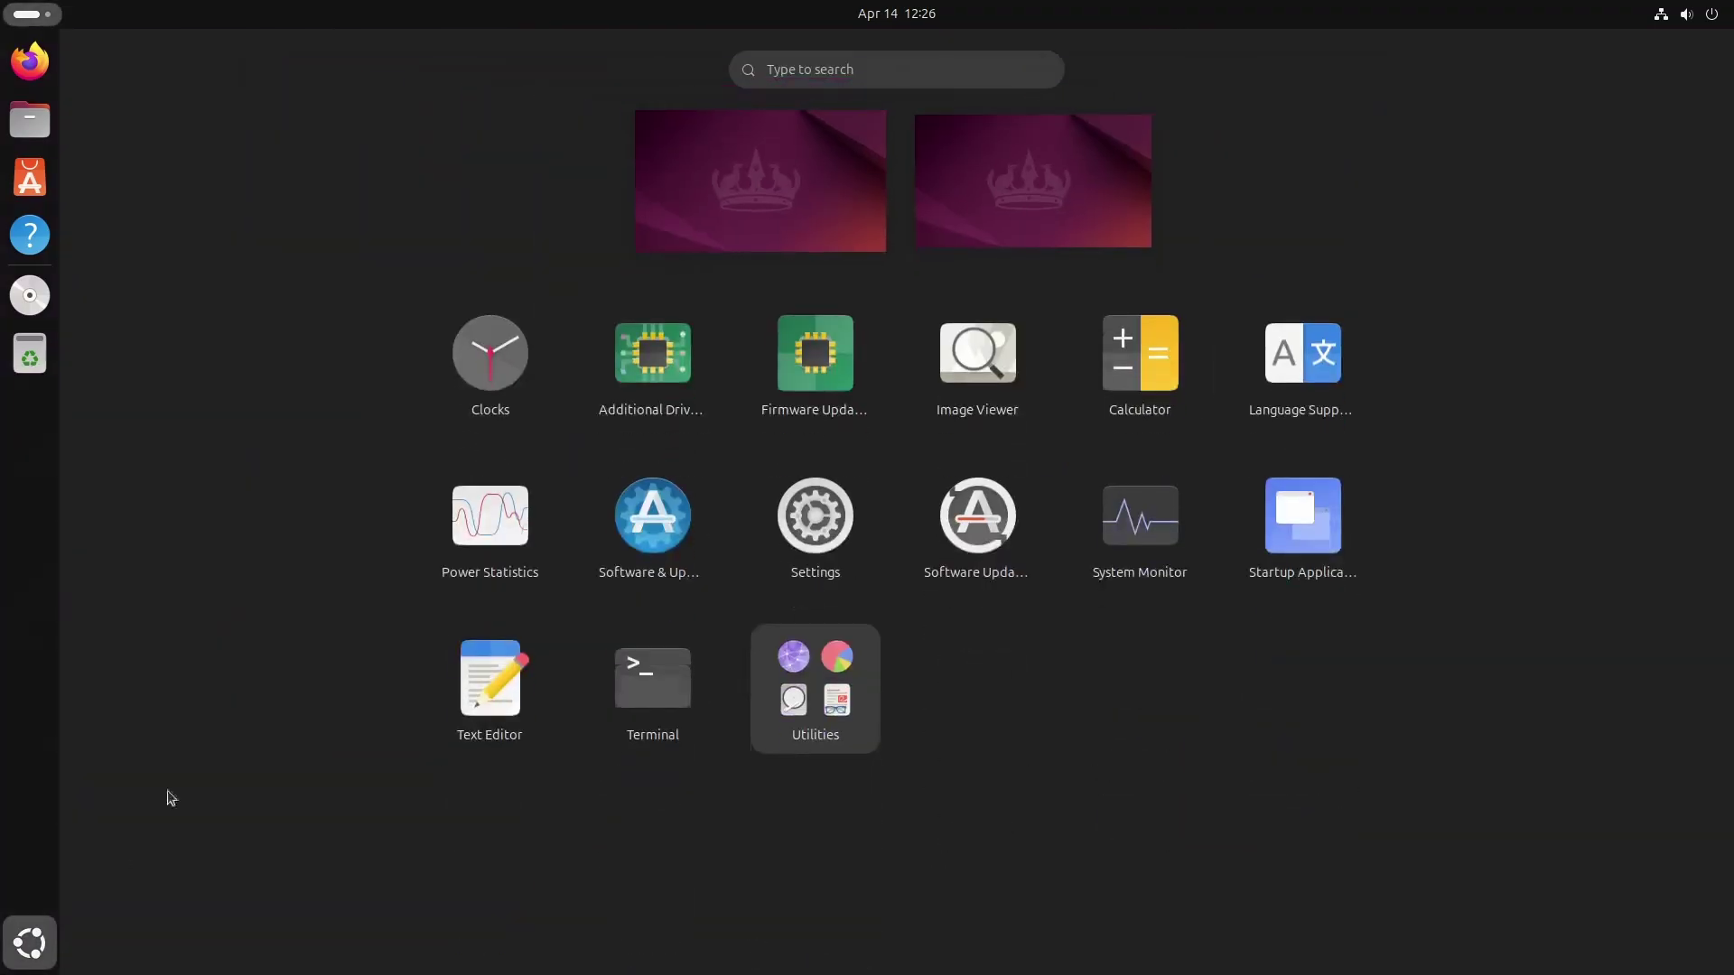
click(698, 394)
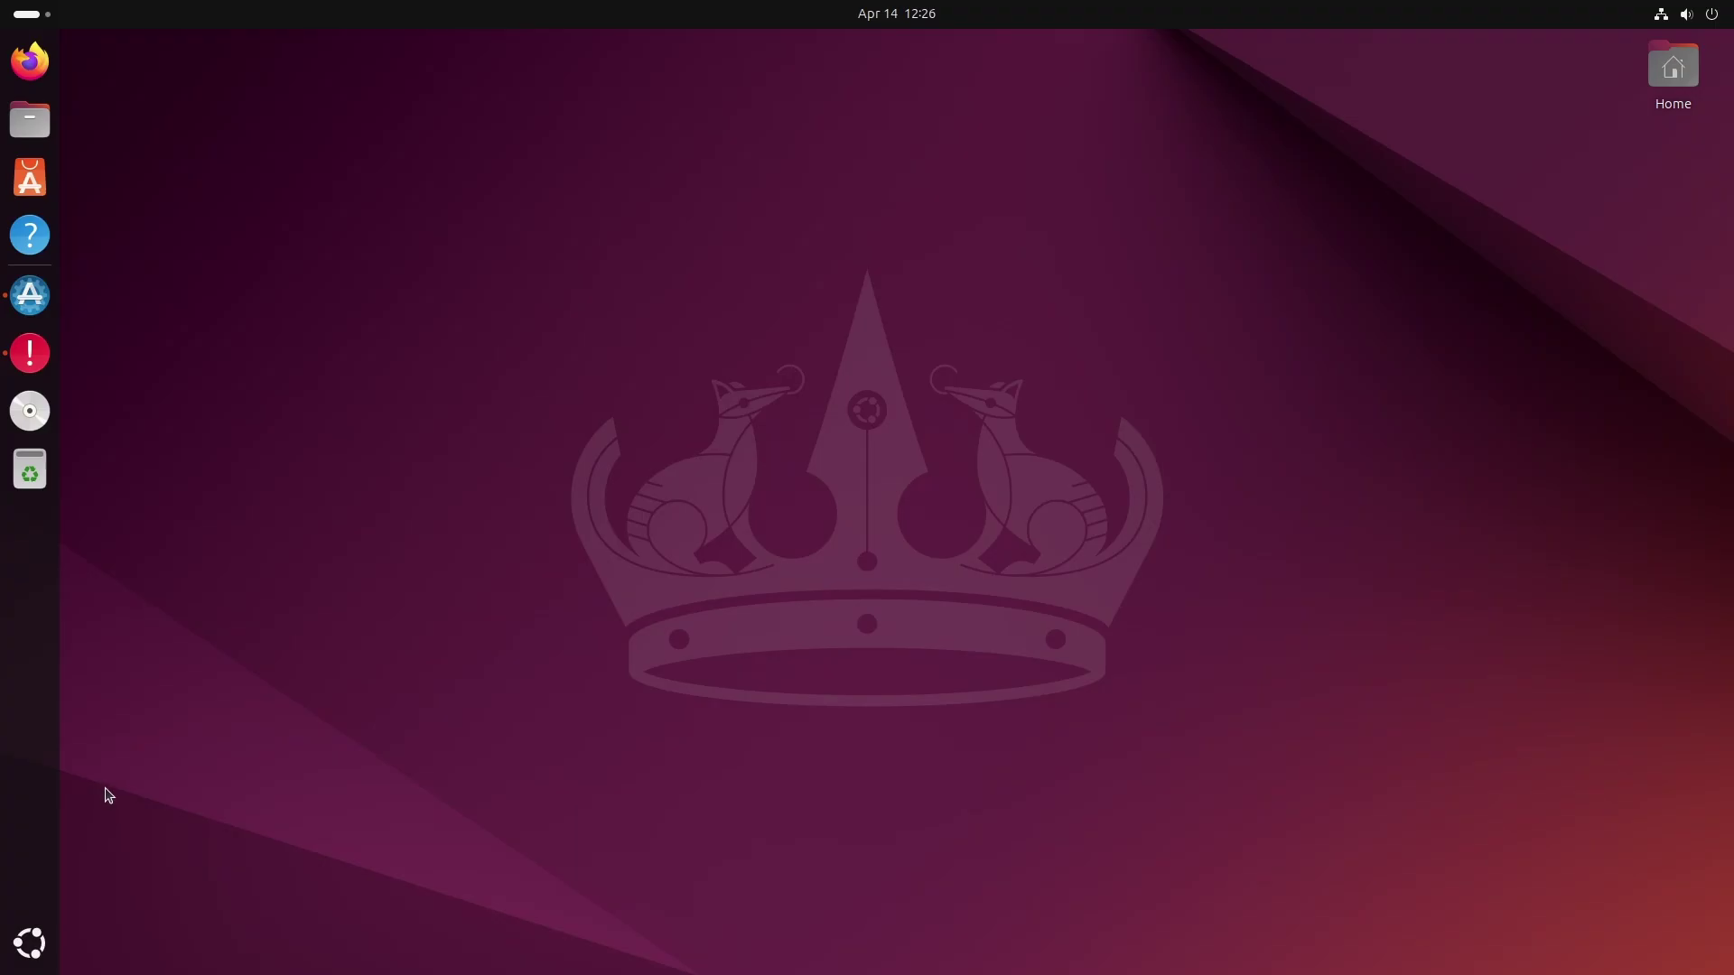
Step: Launch Firmware Updater from the app overview to examine how it displays without fonts
click(30, 943)
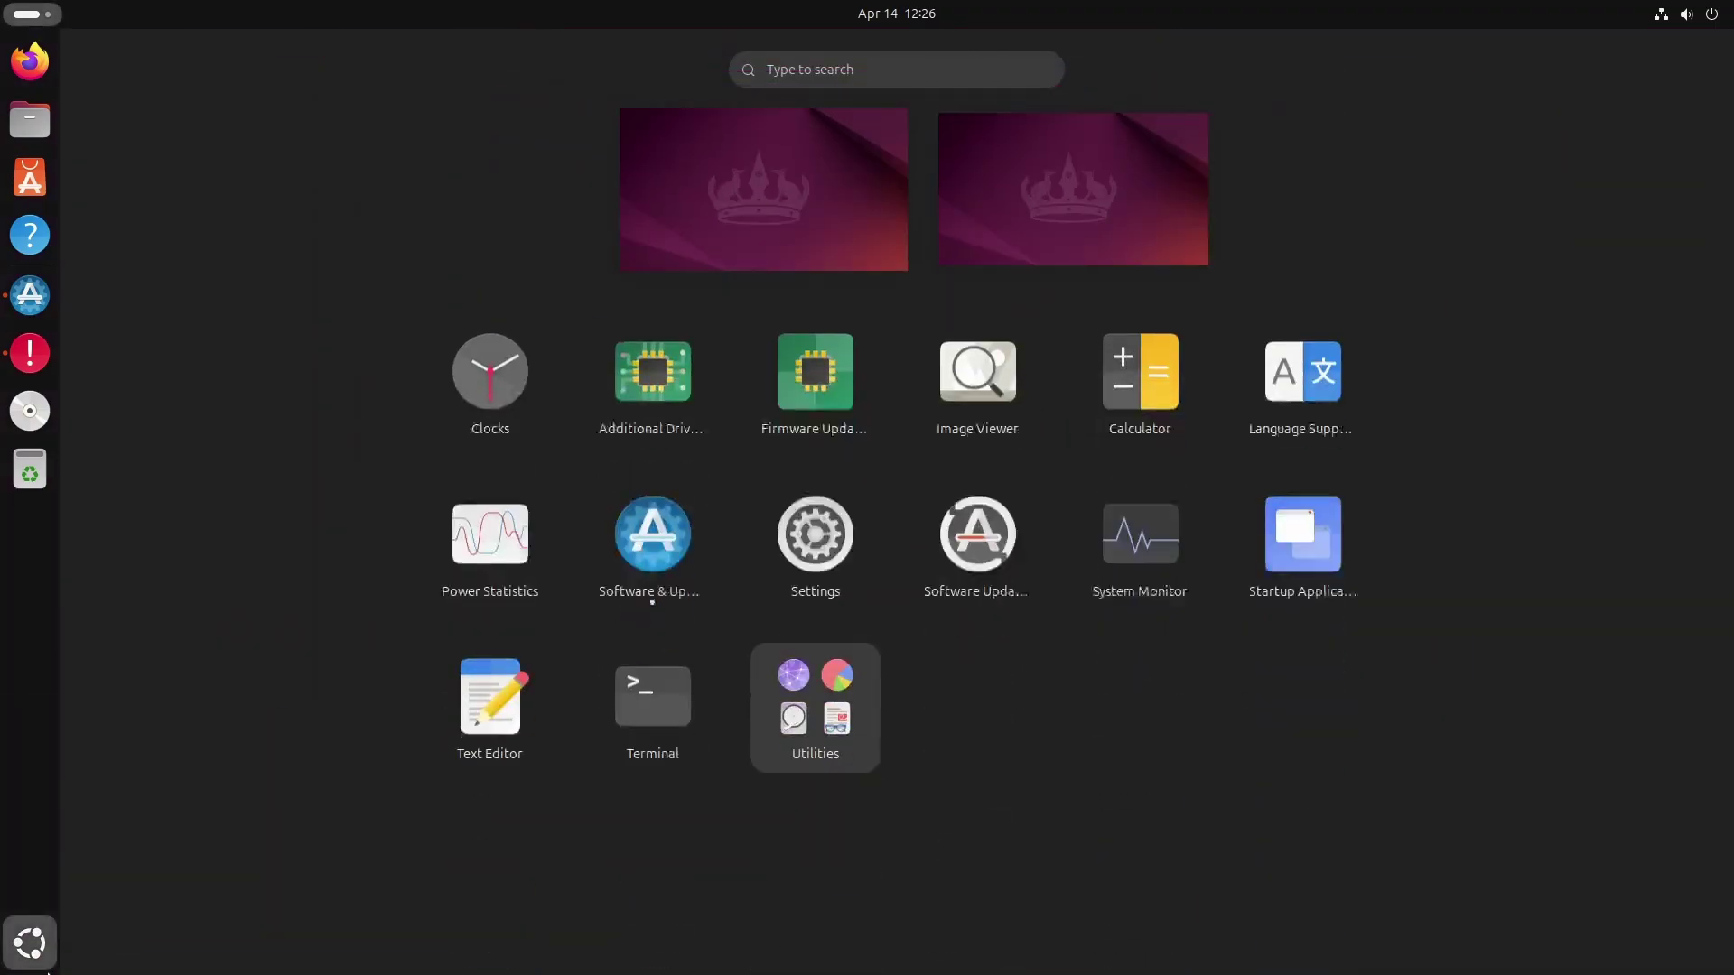
click(838, 358)
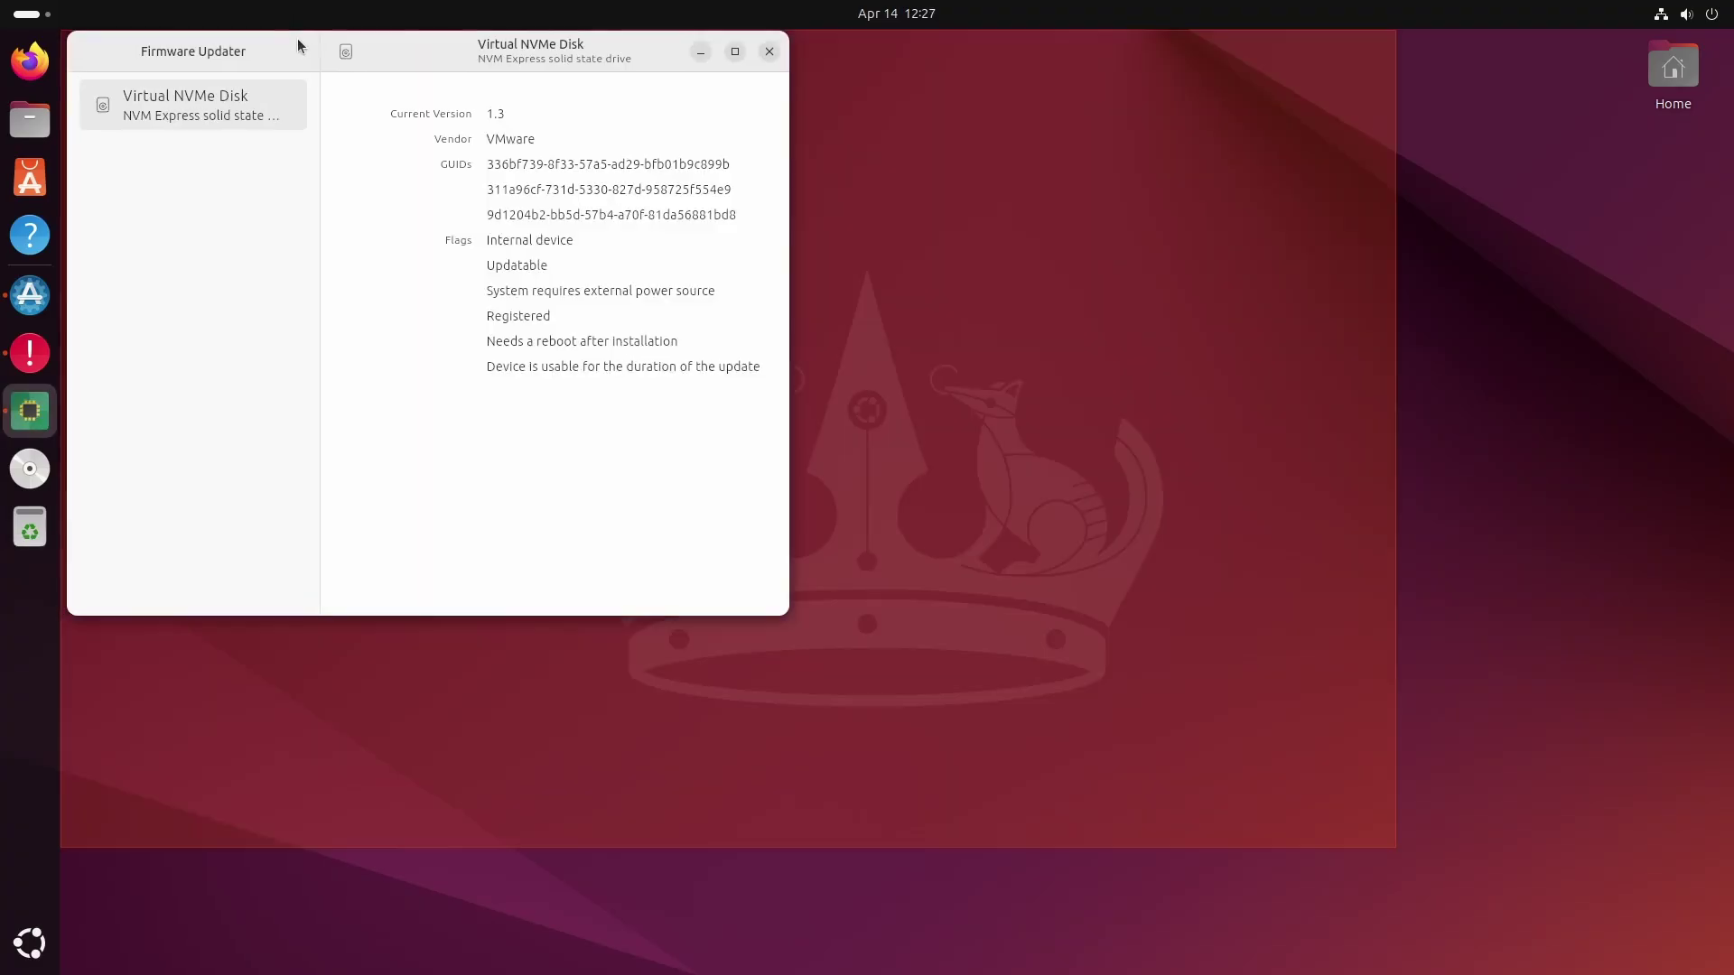
Step: Move the Firmware Updater window toward the middle of the desktop and close it
drag(301, 46, 647, 179)
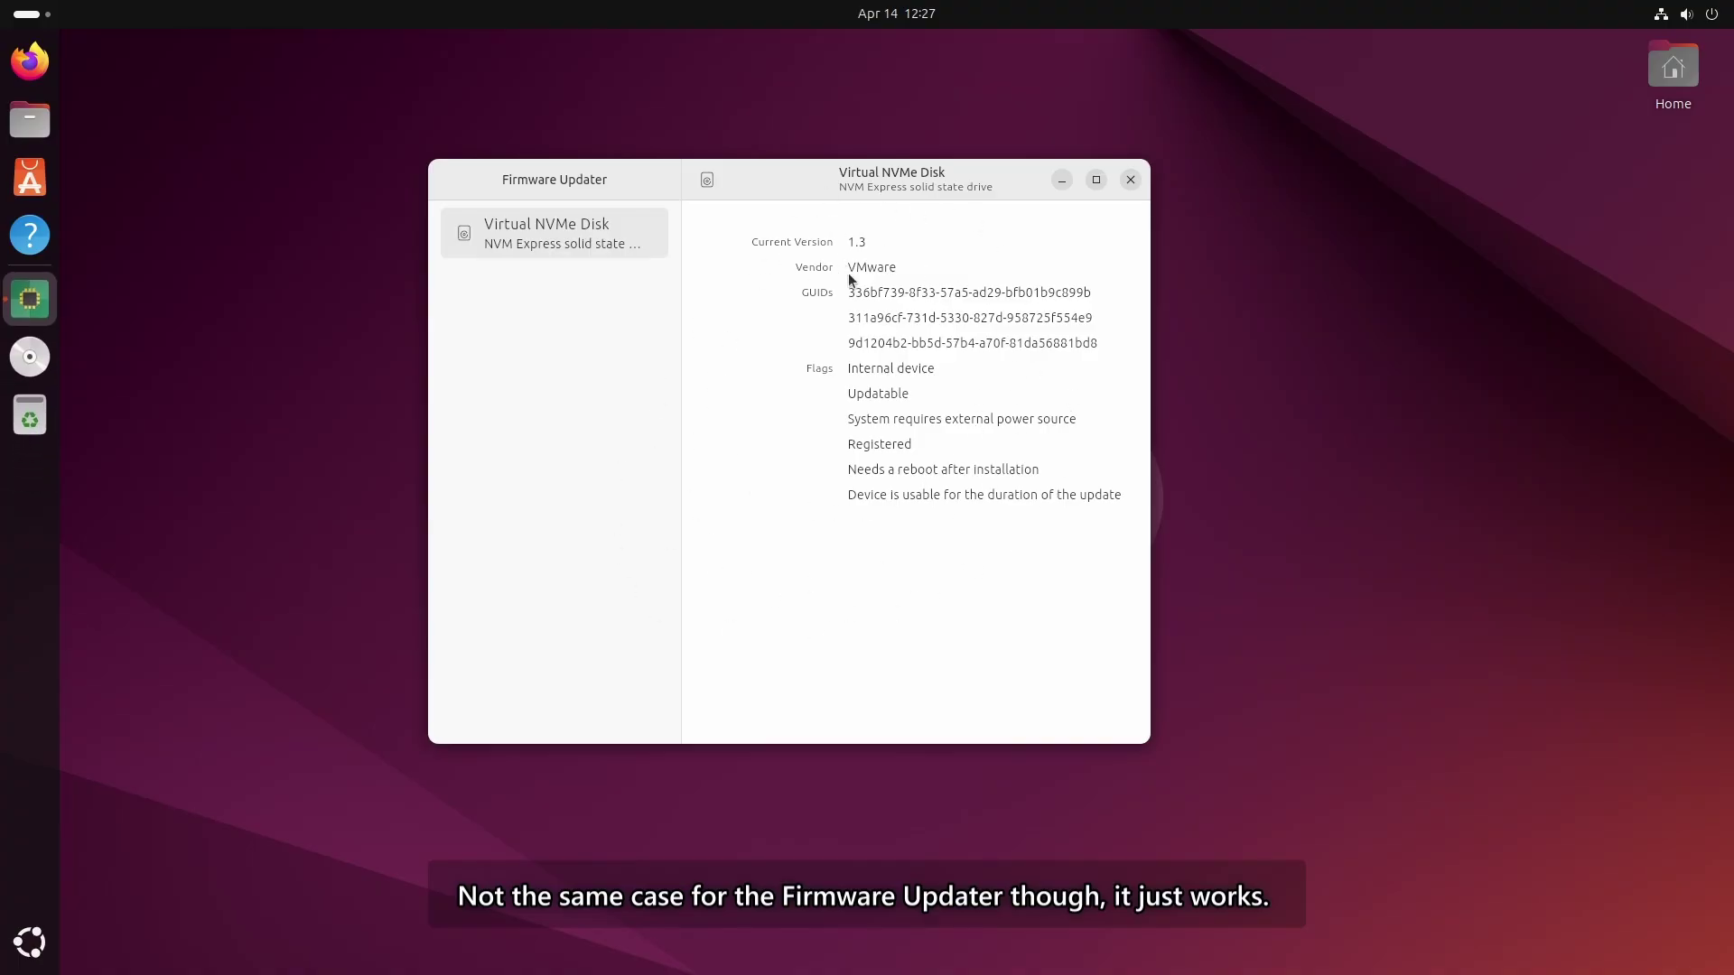
click(1130, 181)
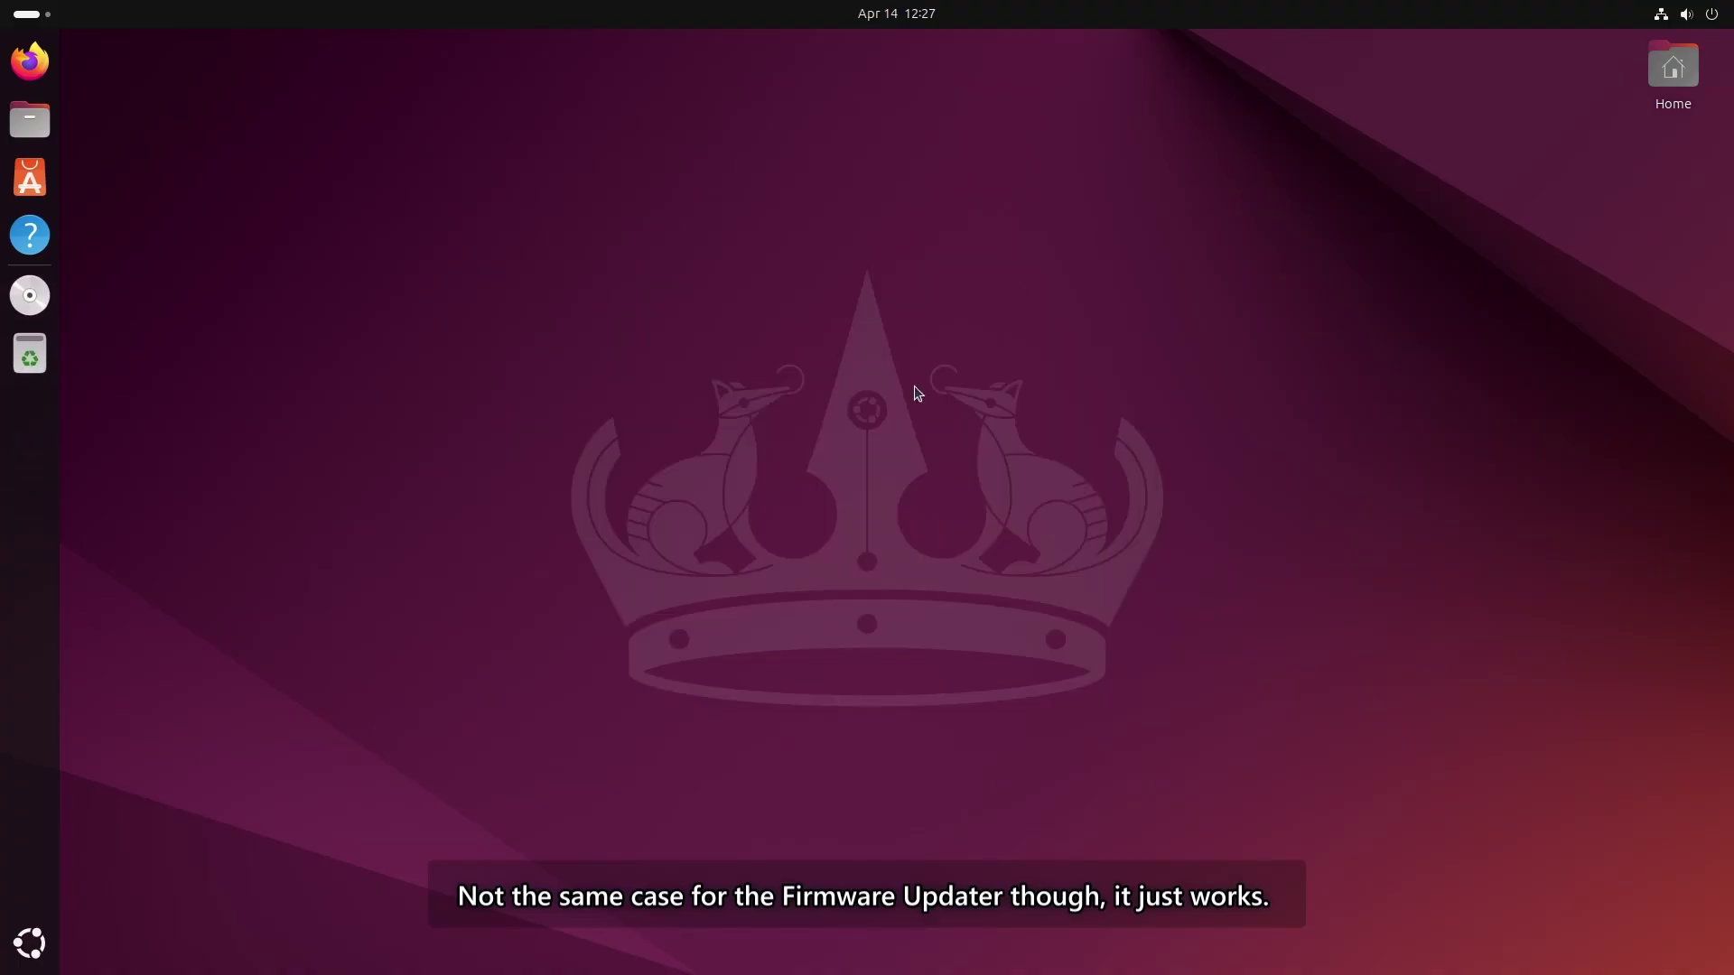
Step: Launch Image Viewer and Language Support from the app overview to examine how they behave without fonts
click(28, 942)
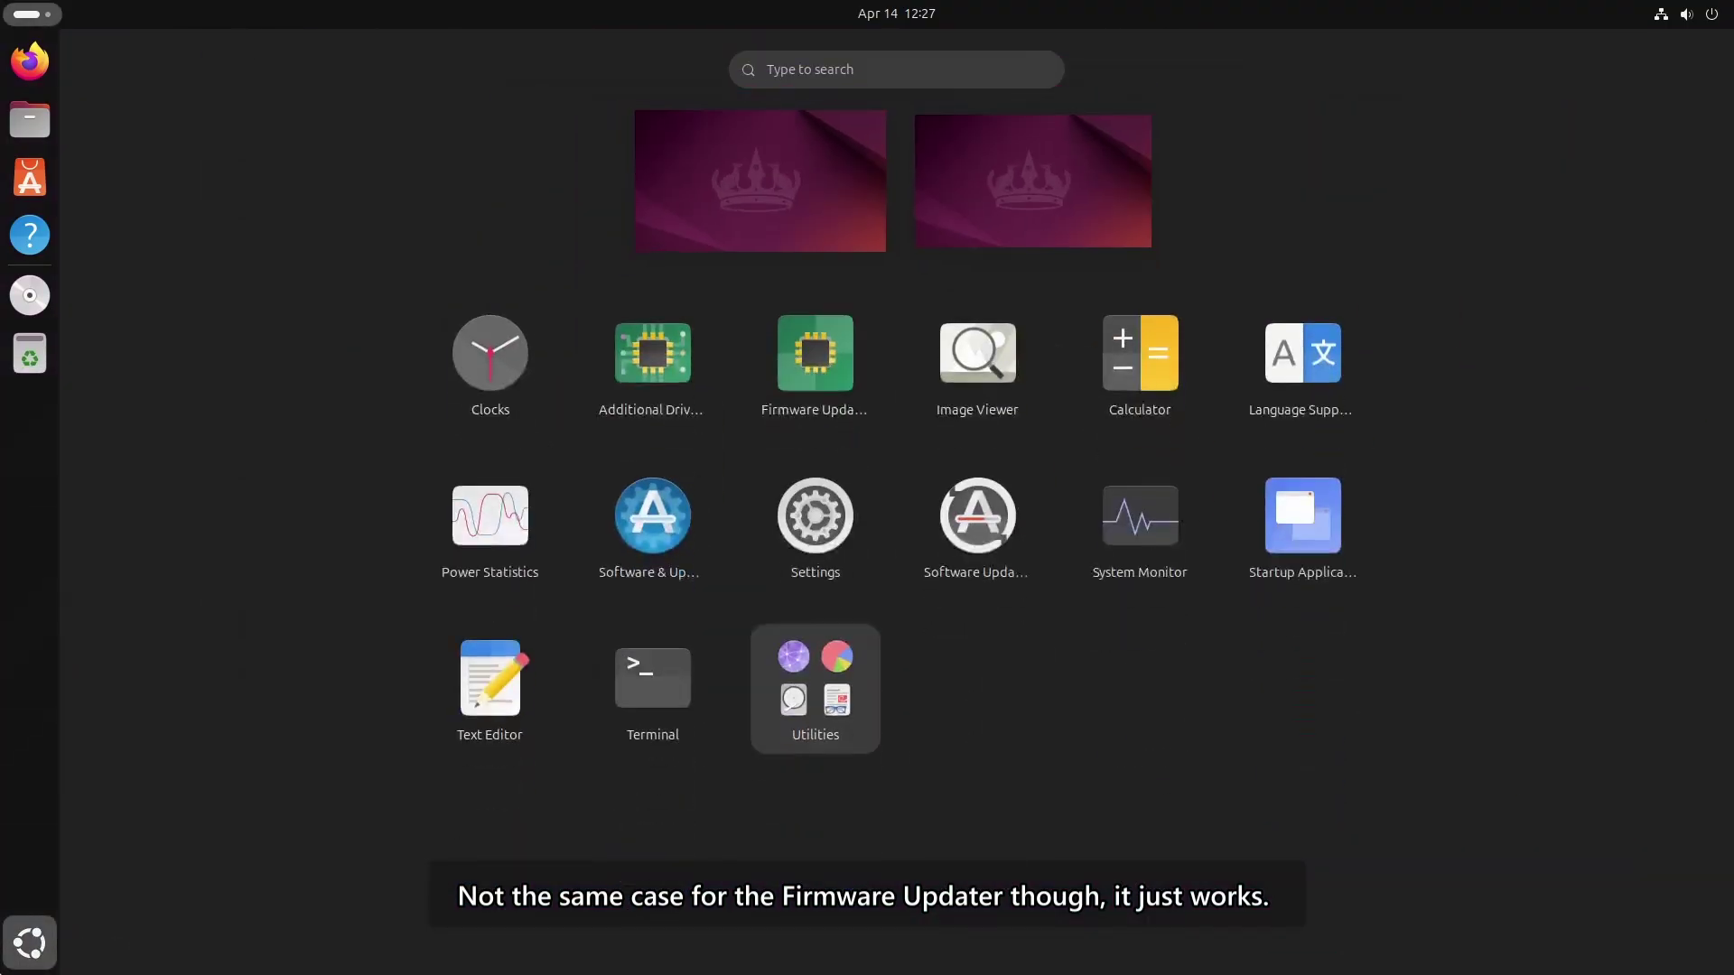
click(985, 357)
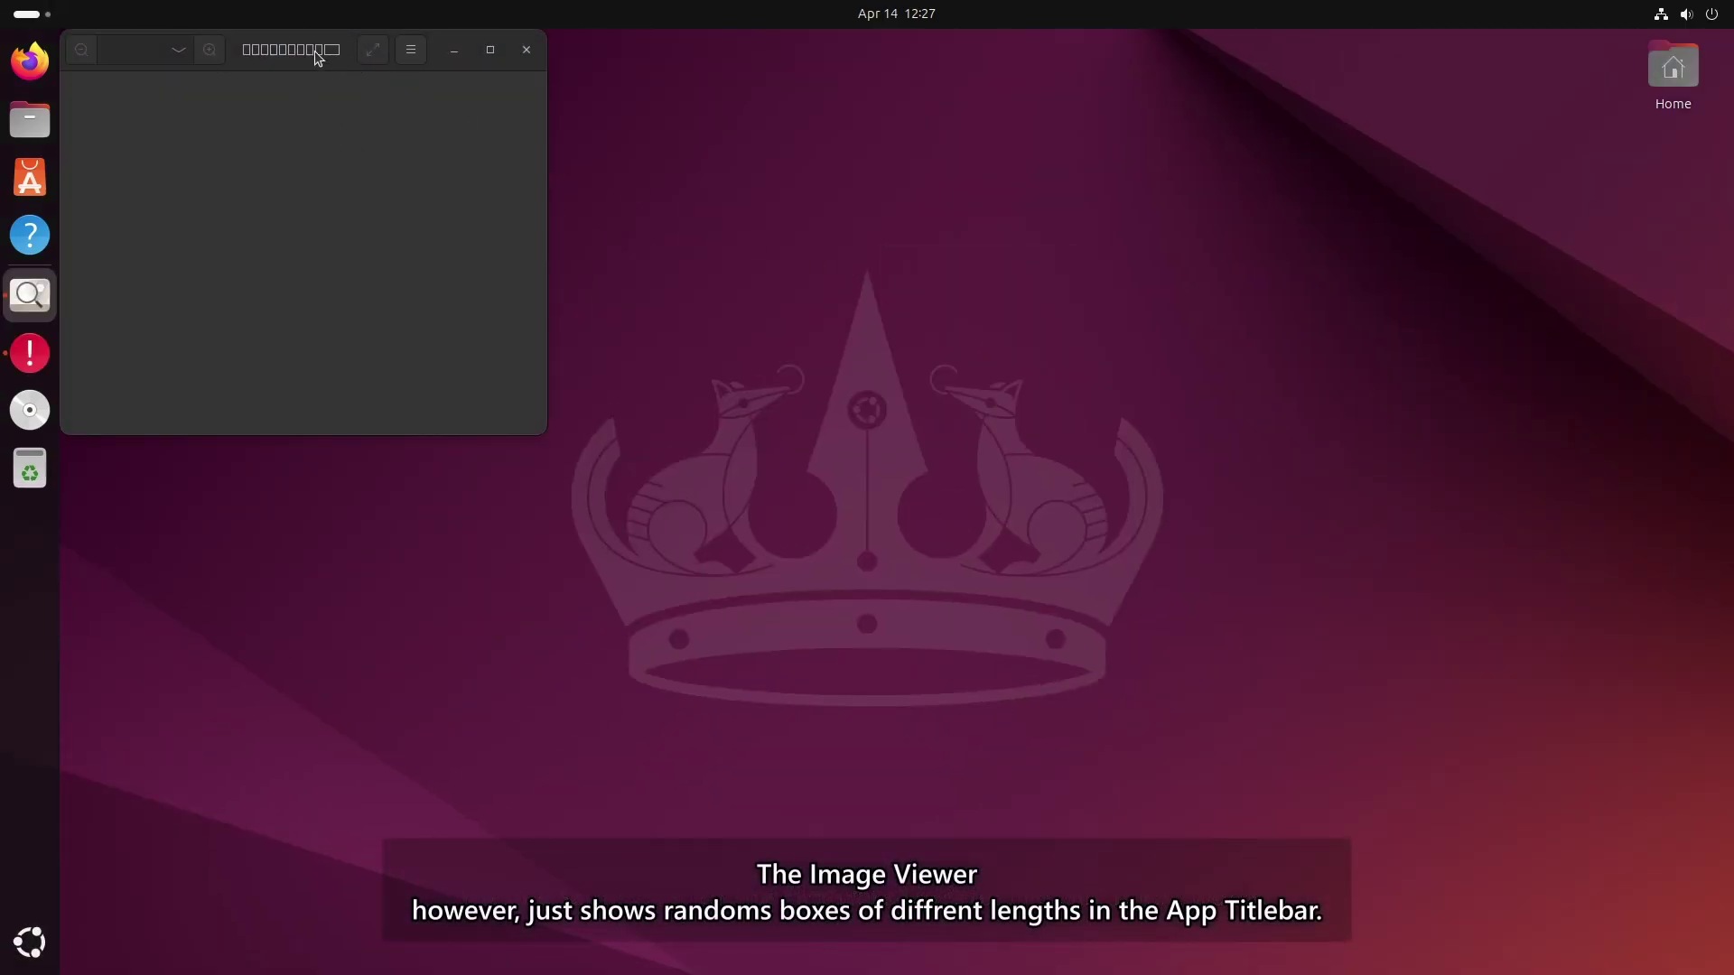
click(29, 942)
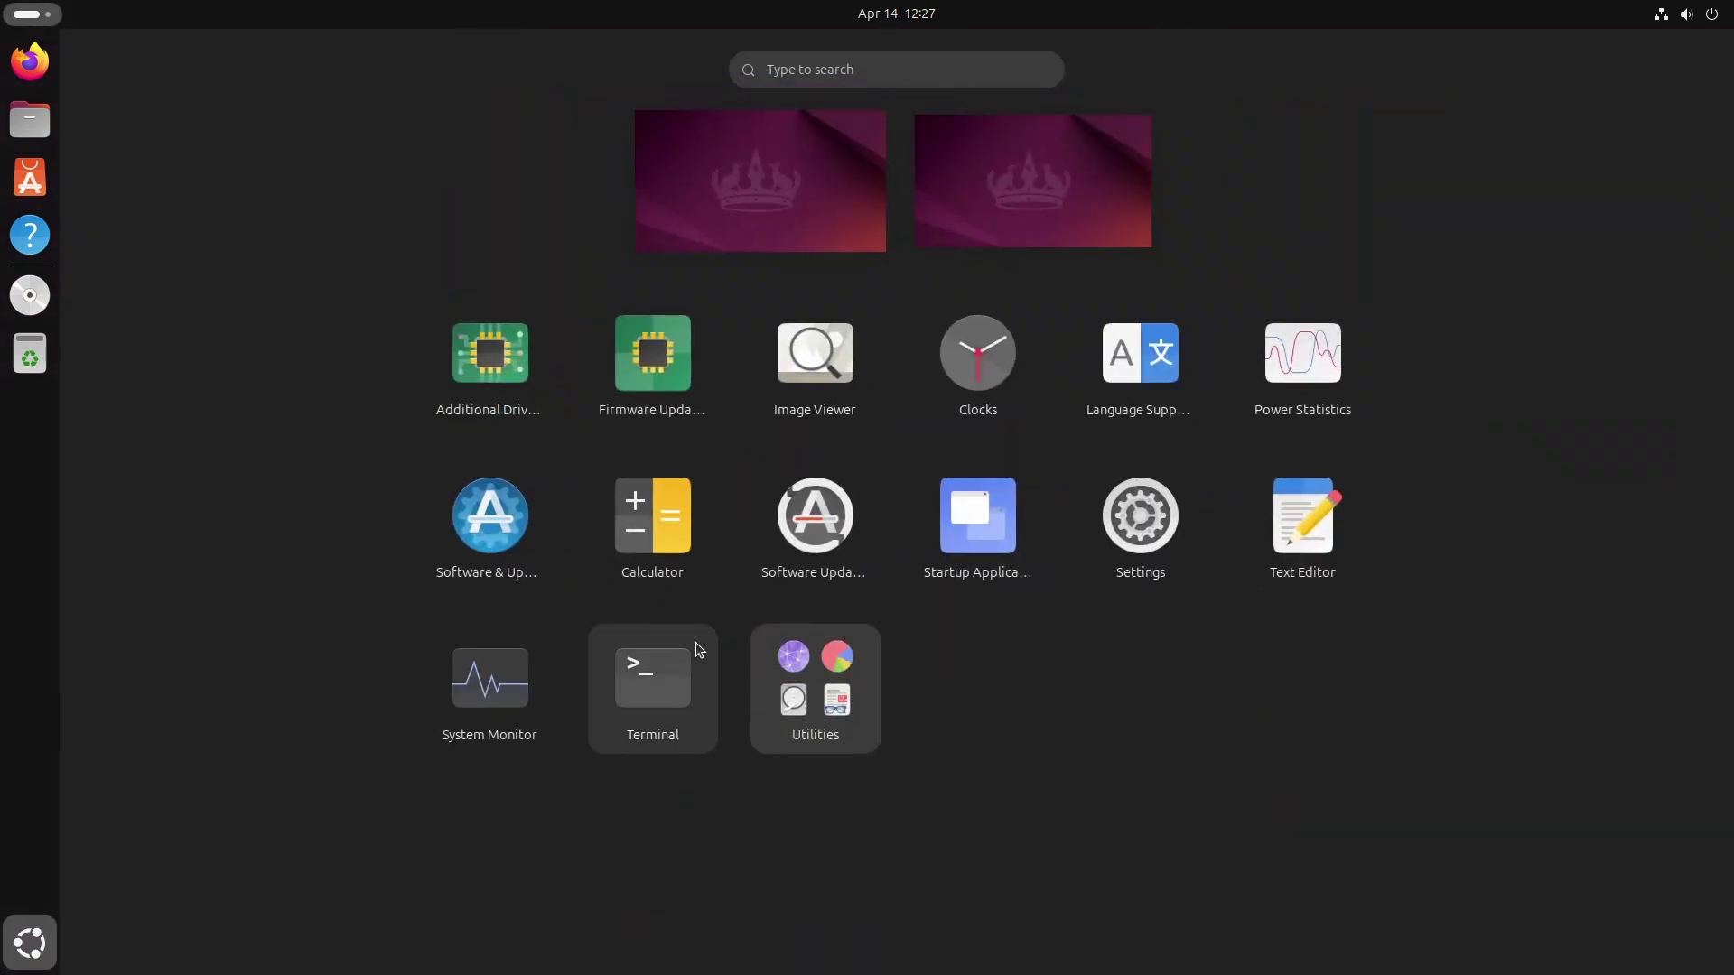
click(1143, 383)
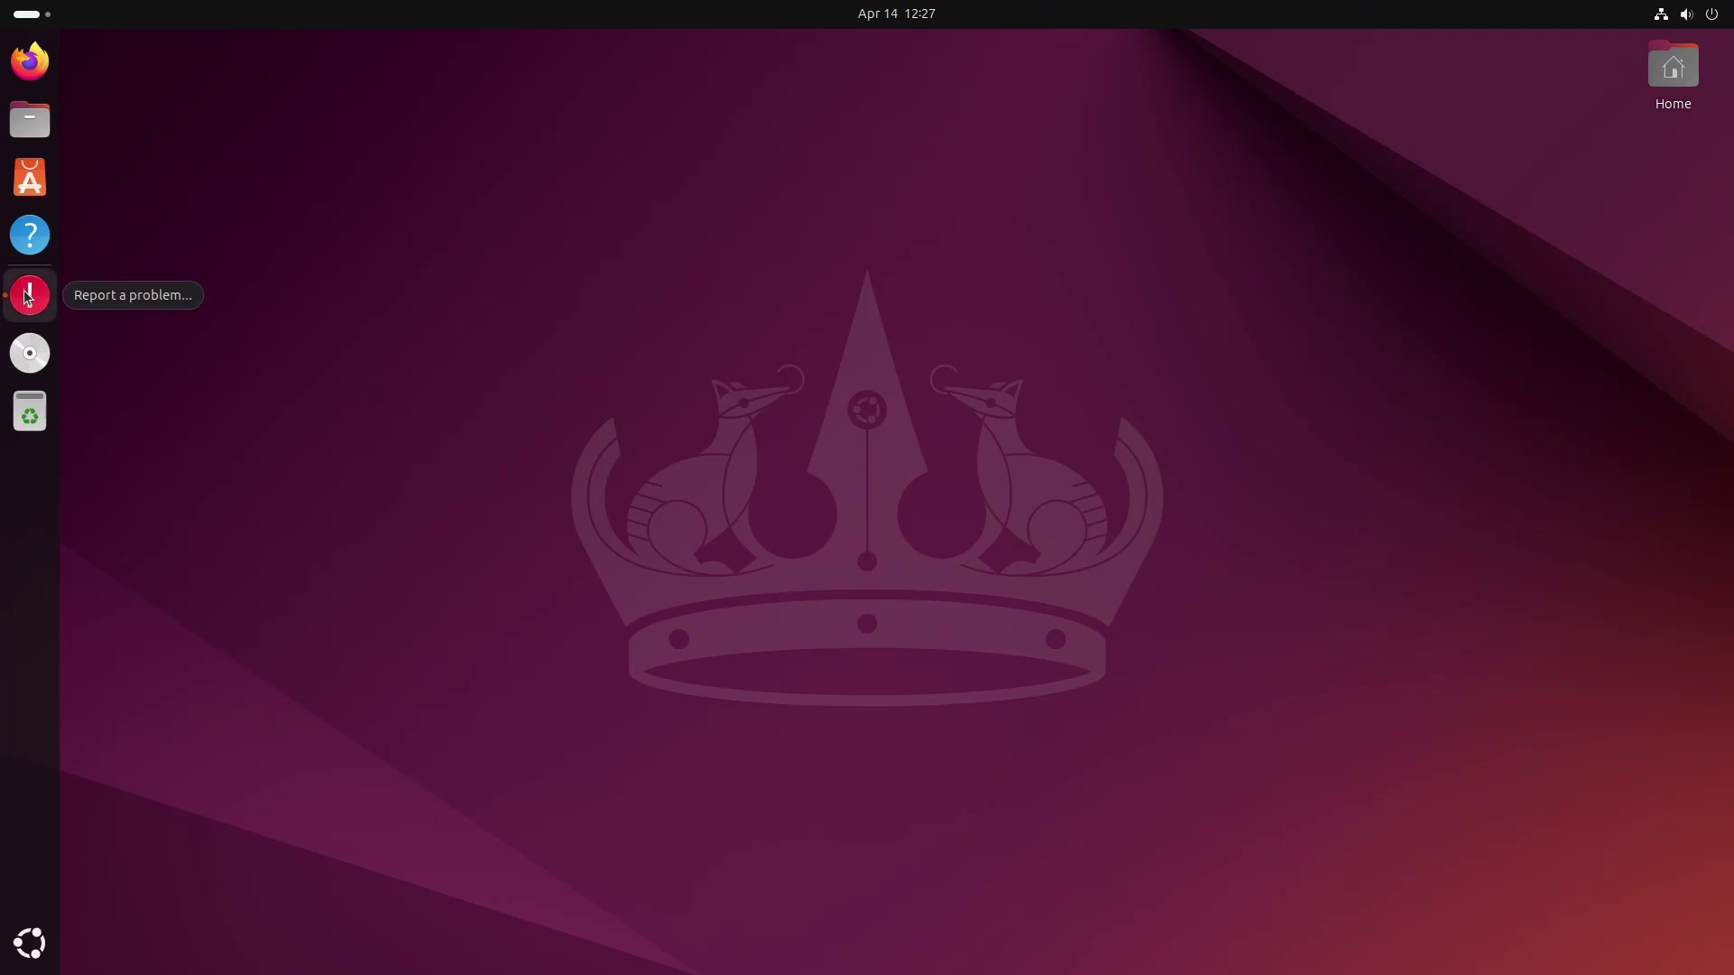
Step: Launch Power Statistics and Software & Updates from the app overview to test them without fonts
click(29, 942)
click(1311, 424)
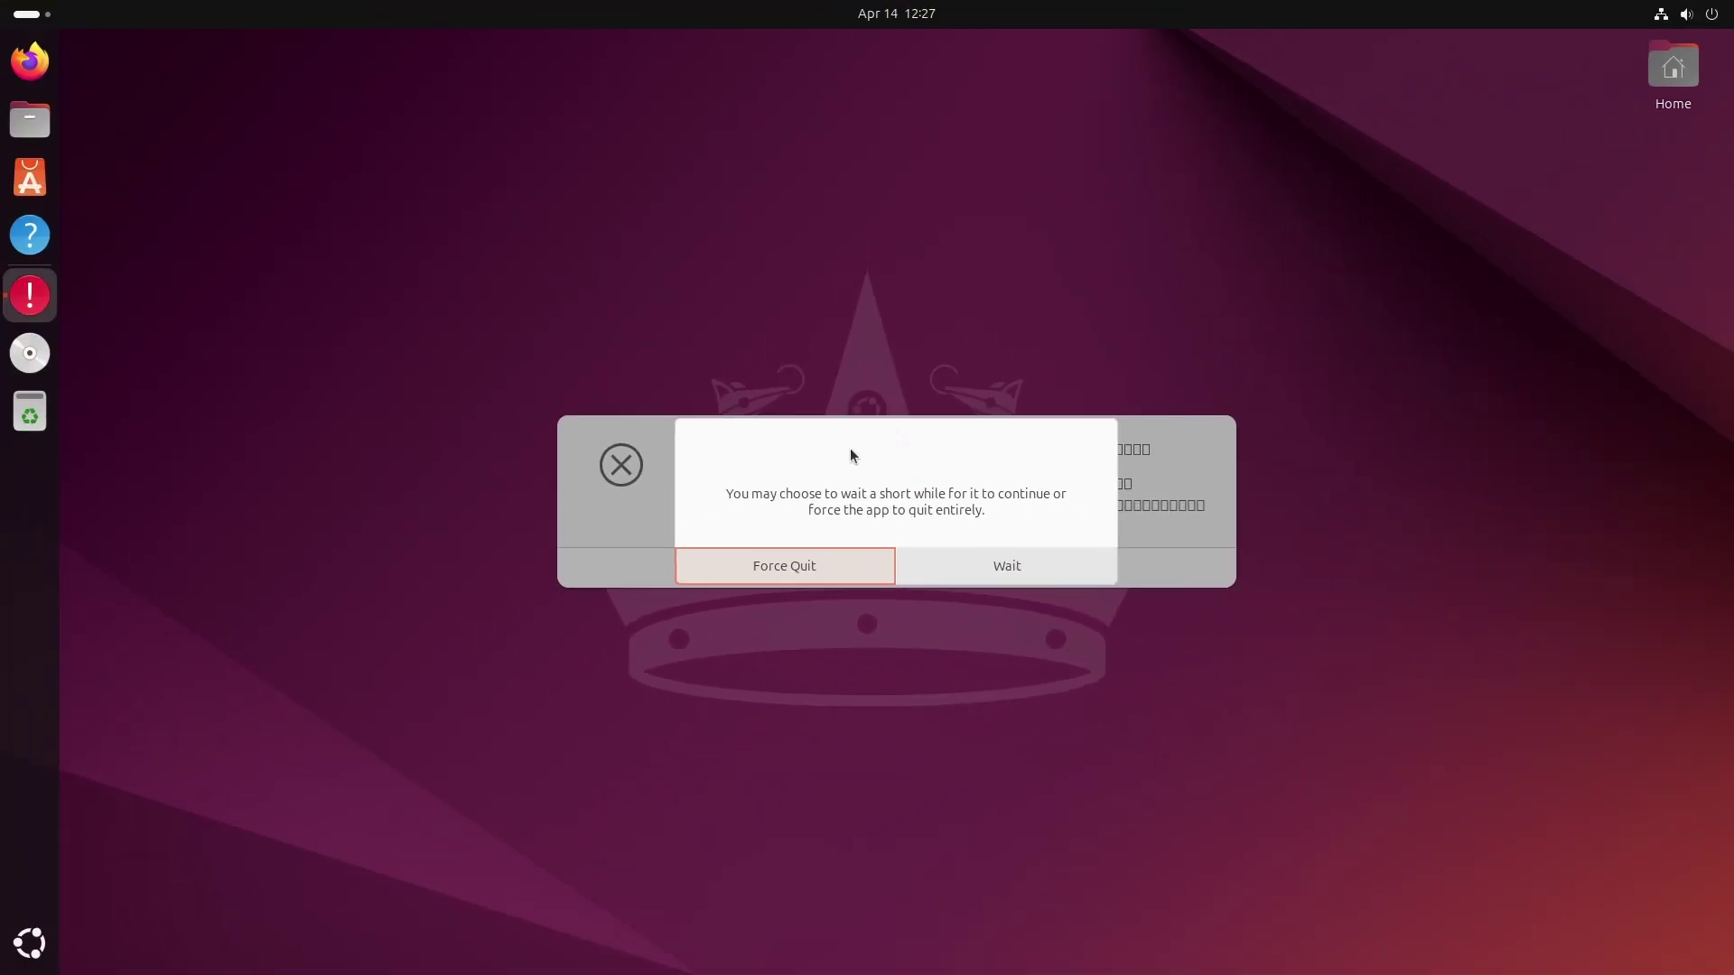
click(30, 943)
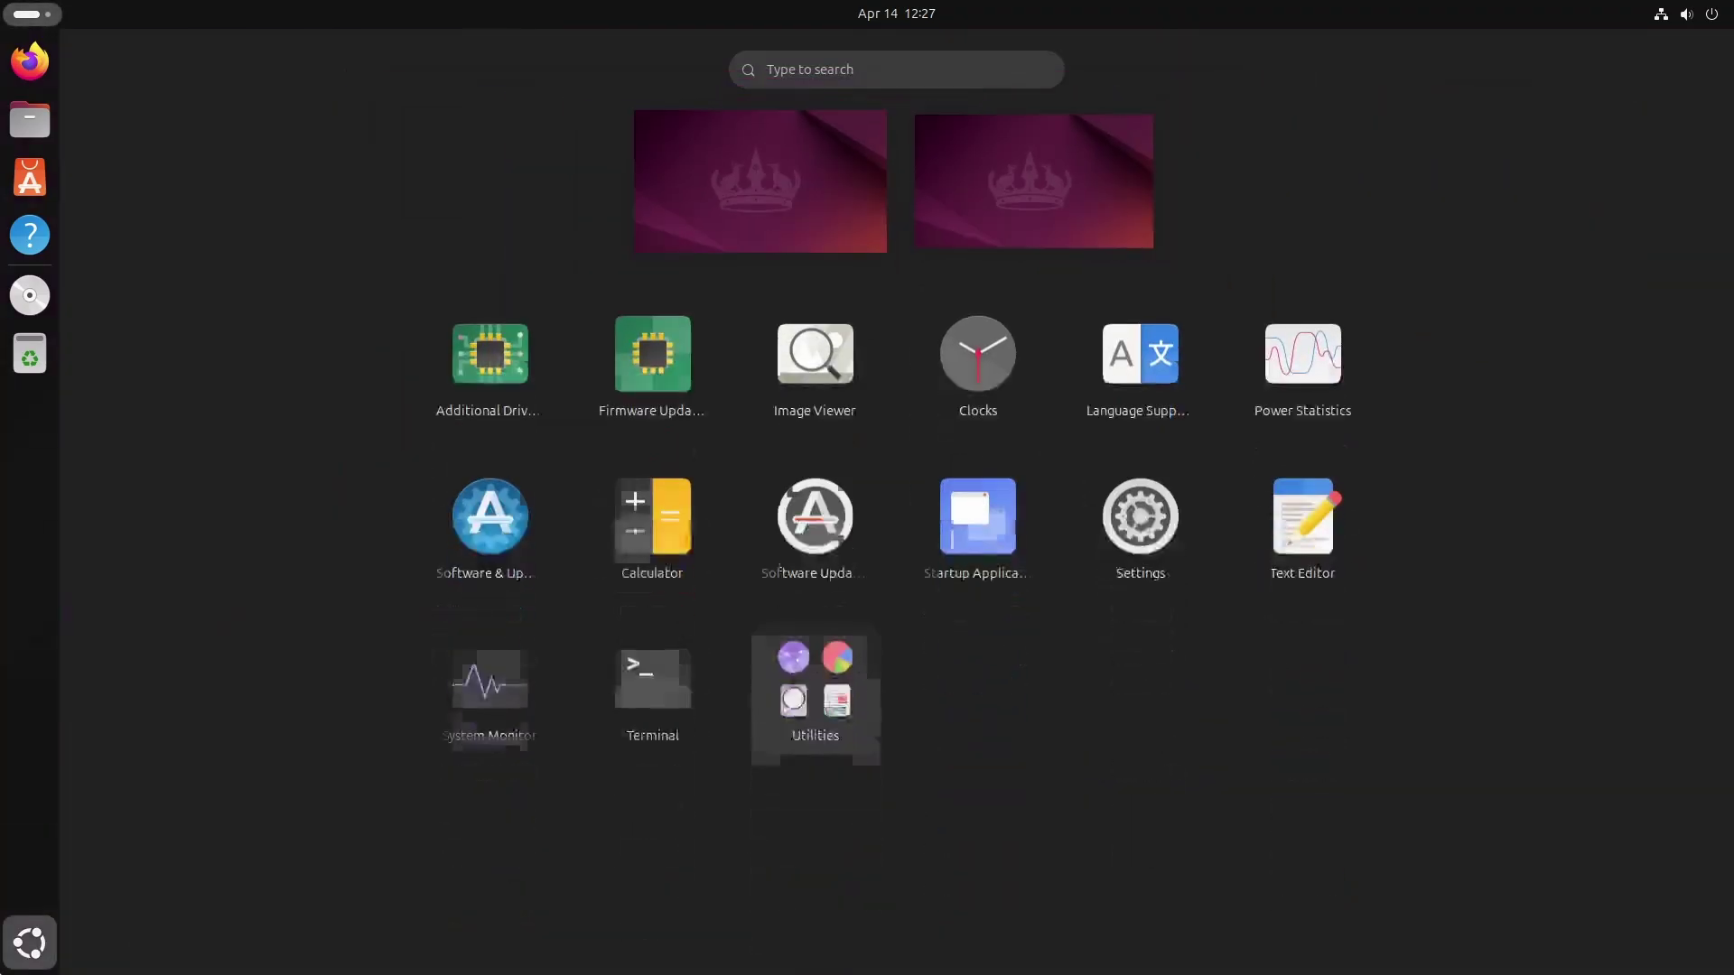
click(476, 540)
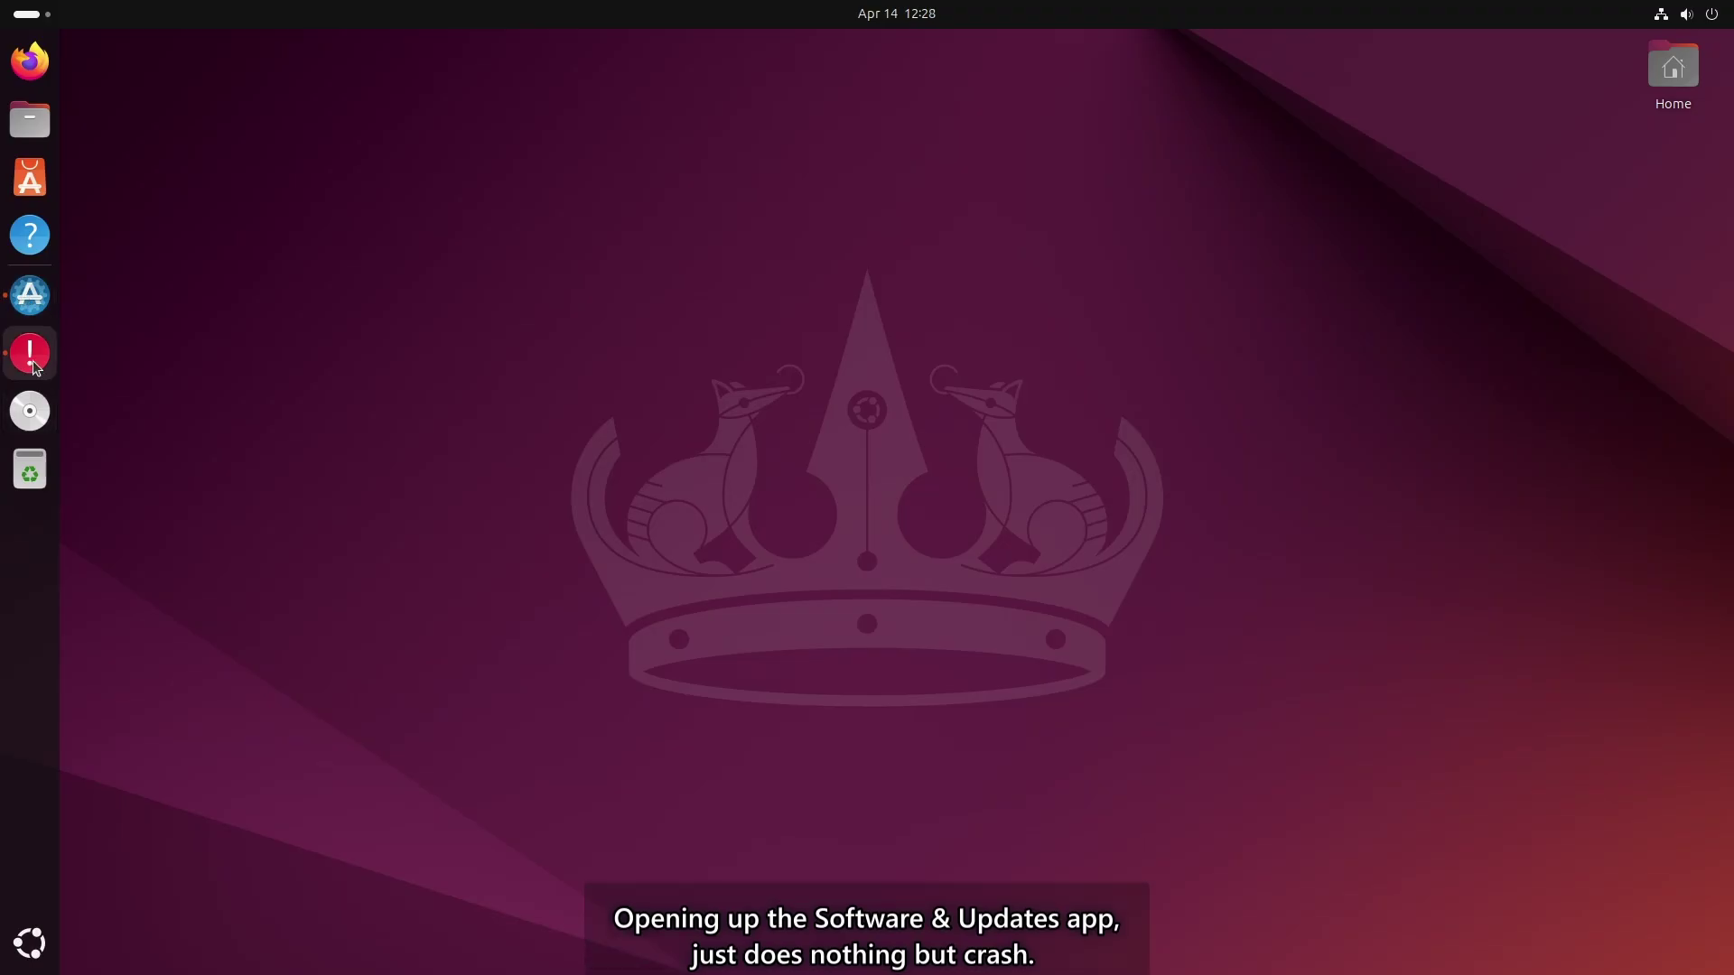
Step: Launch Settings and move its window away from the desktop corner to examine how it displays without fonts
click(29, 942)
click(1110, 552)
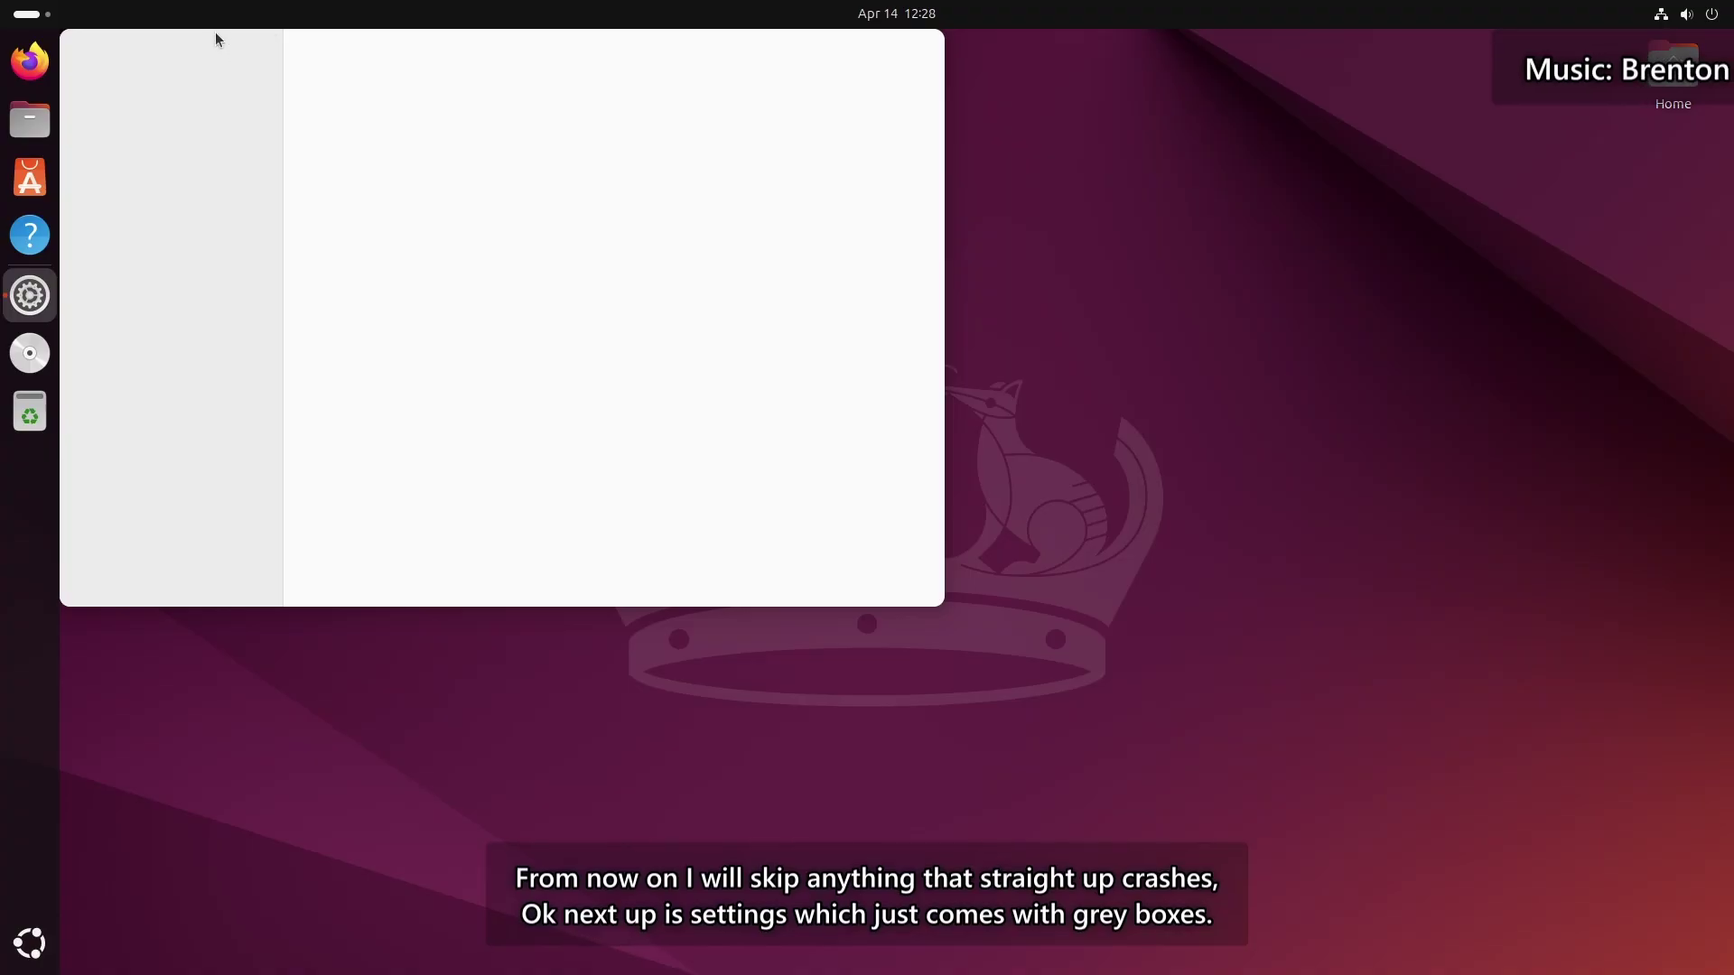
drag(216, 39, 549, 147)
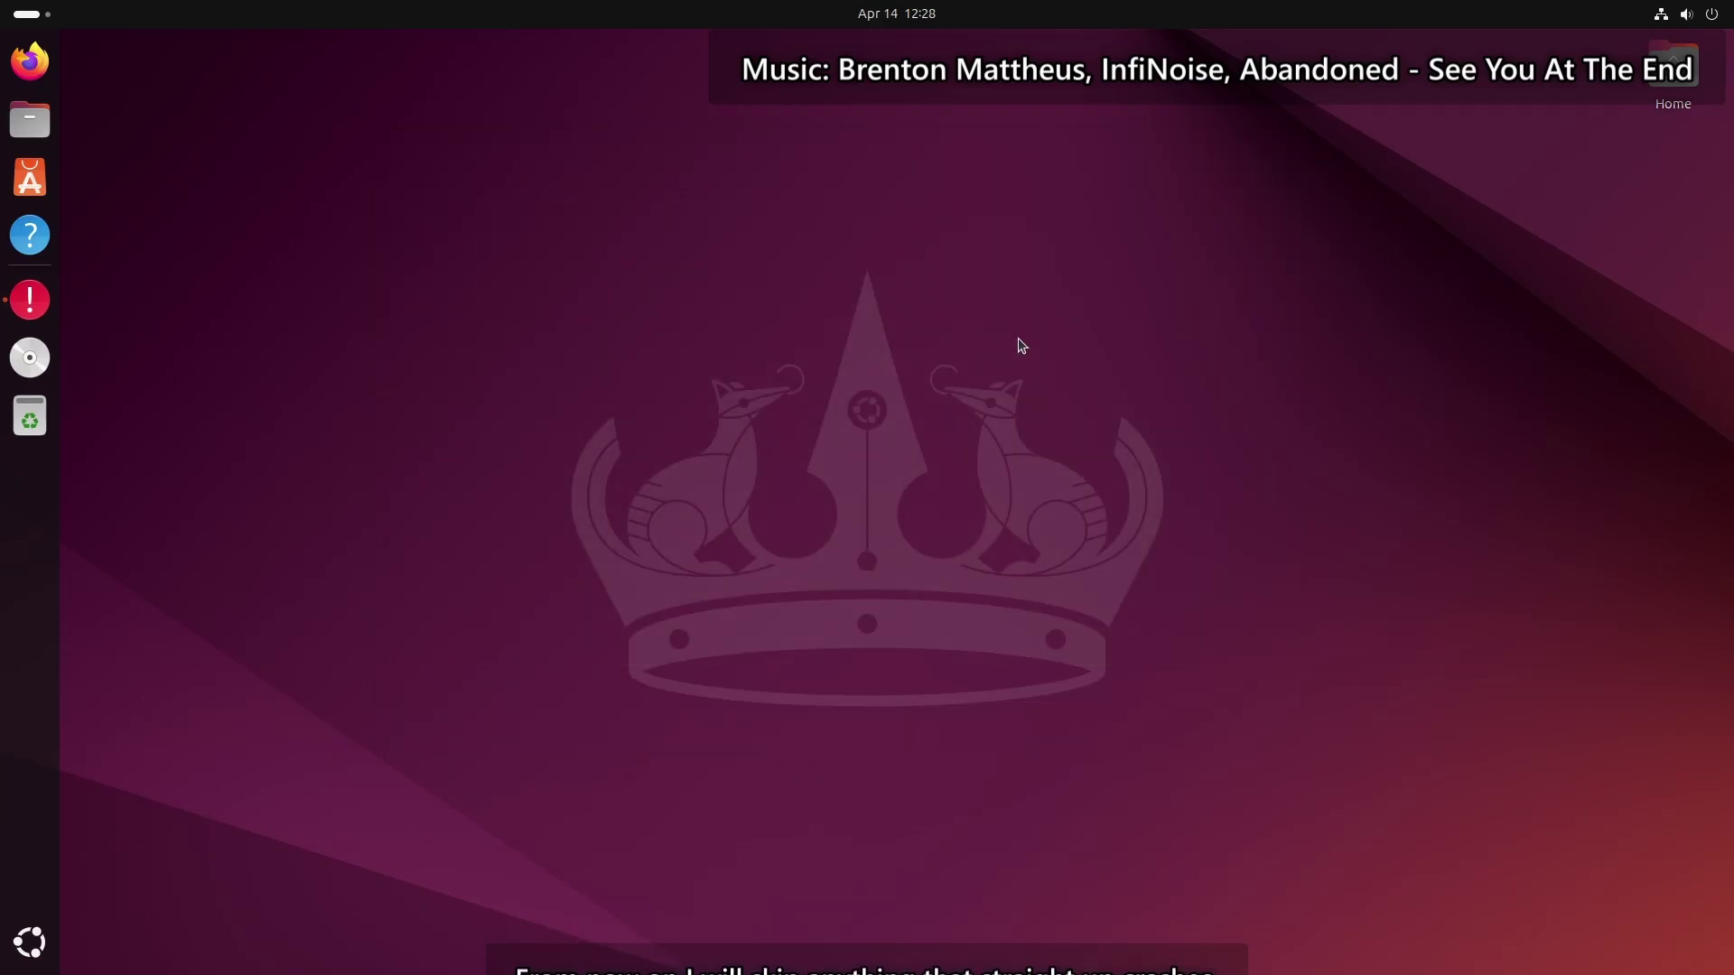
click(30, 941)
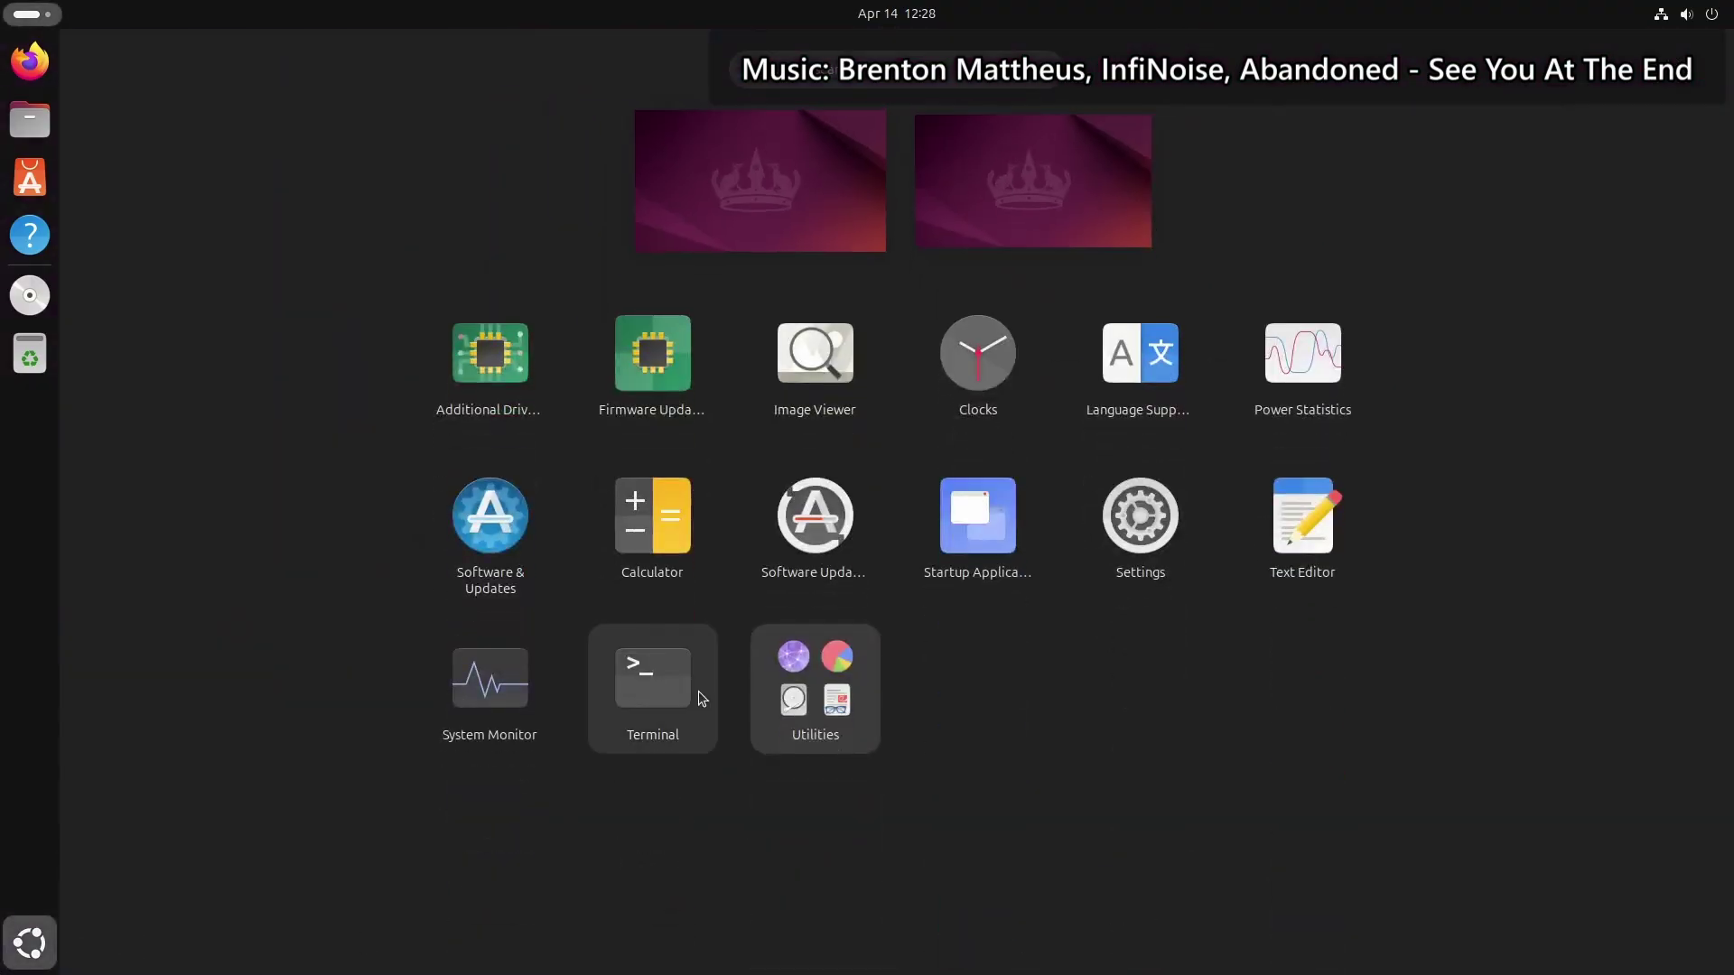
key(Escape)
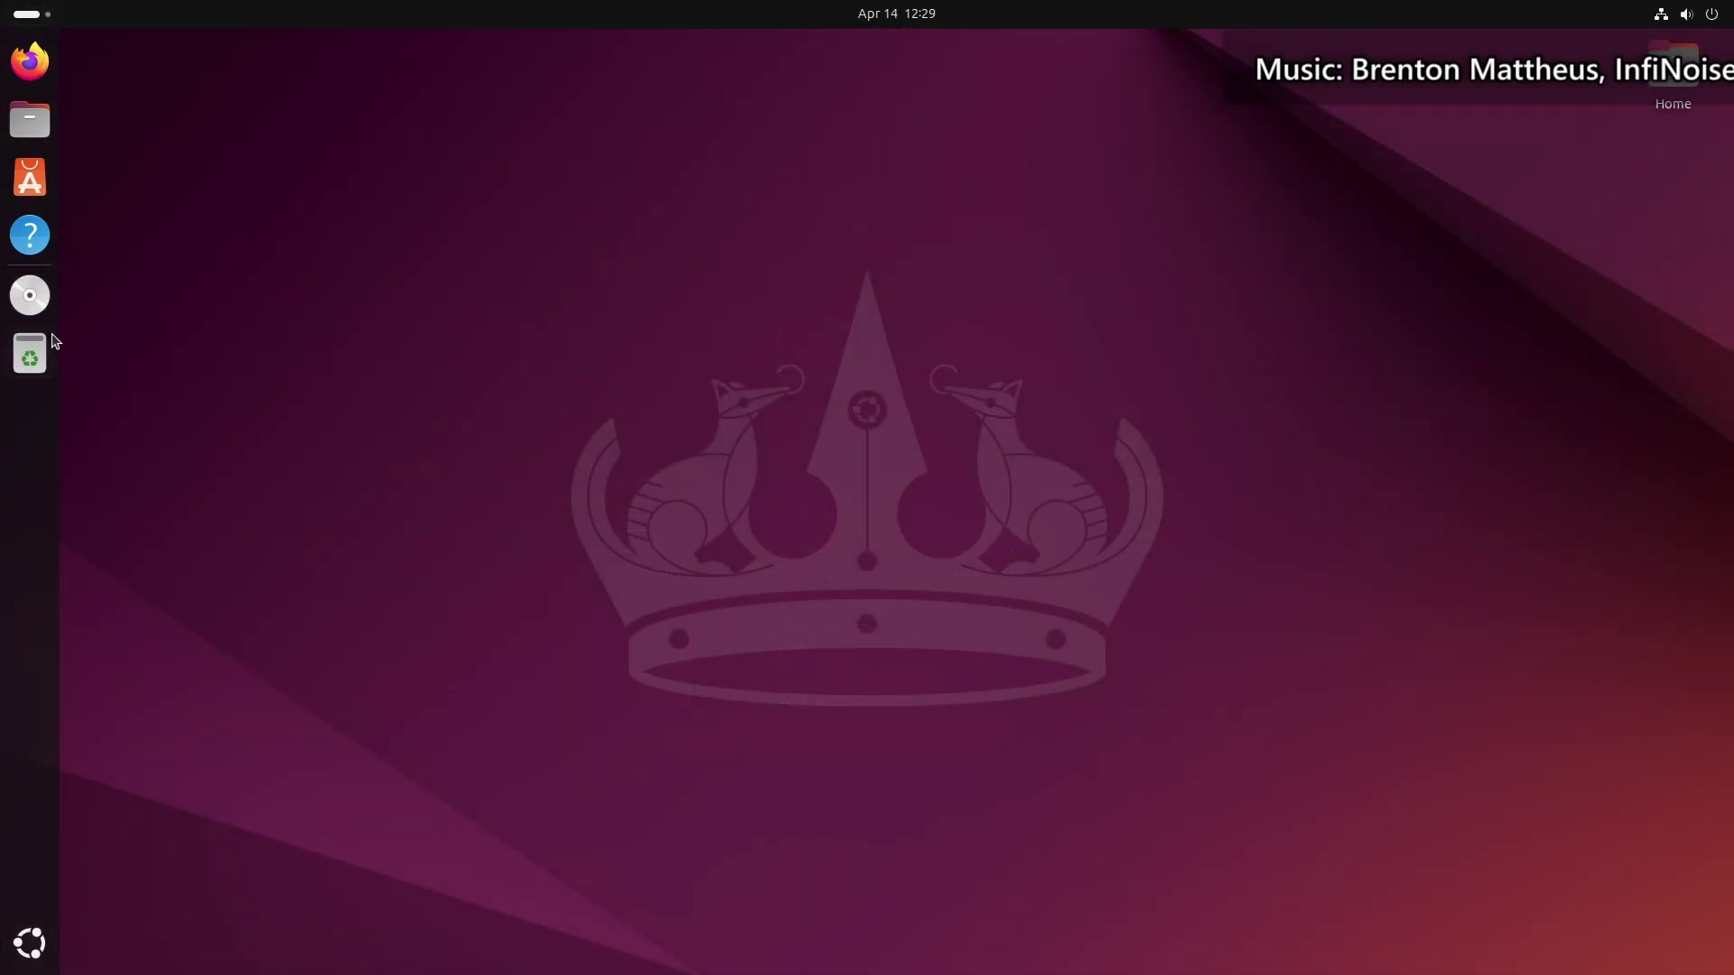
Step: Open the Trash, move its window toward the desktop centre, and choose Wait when asked to force it to quit
click(29, 353)
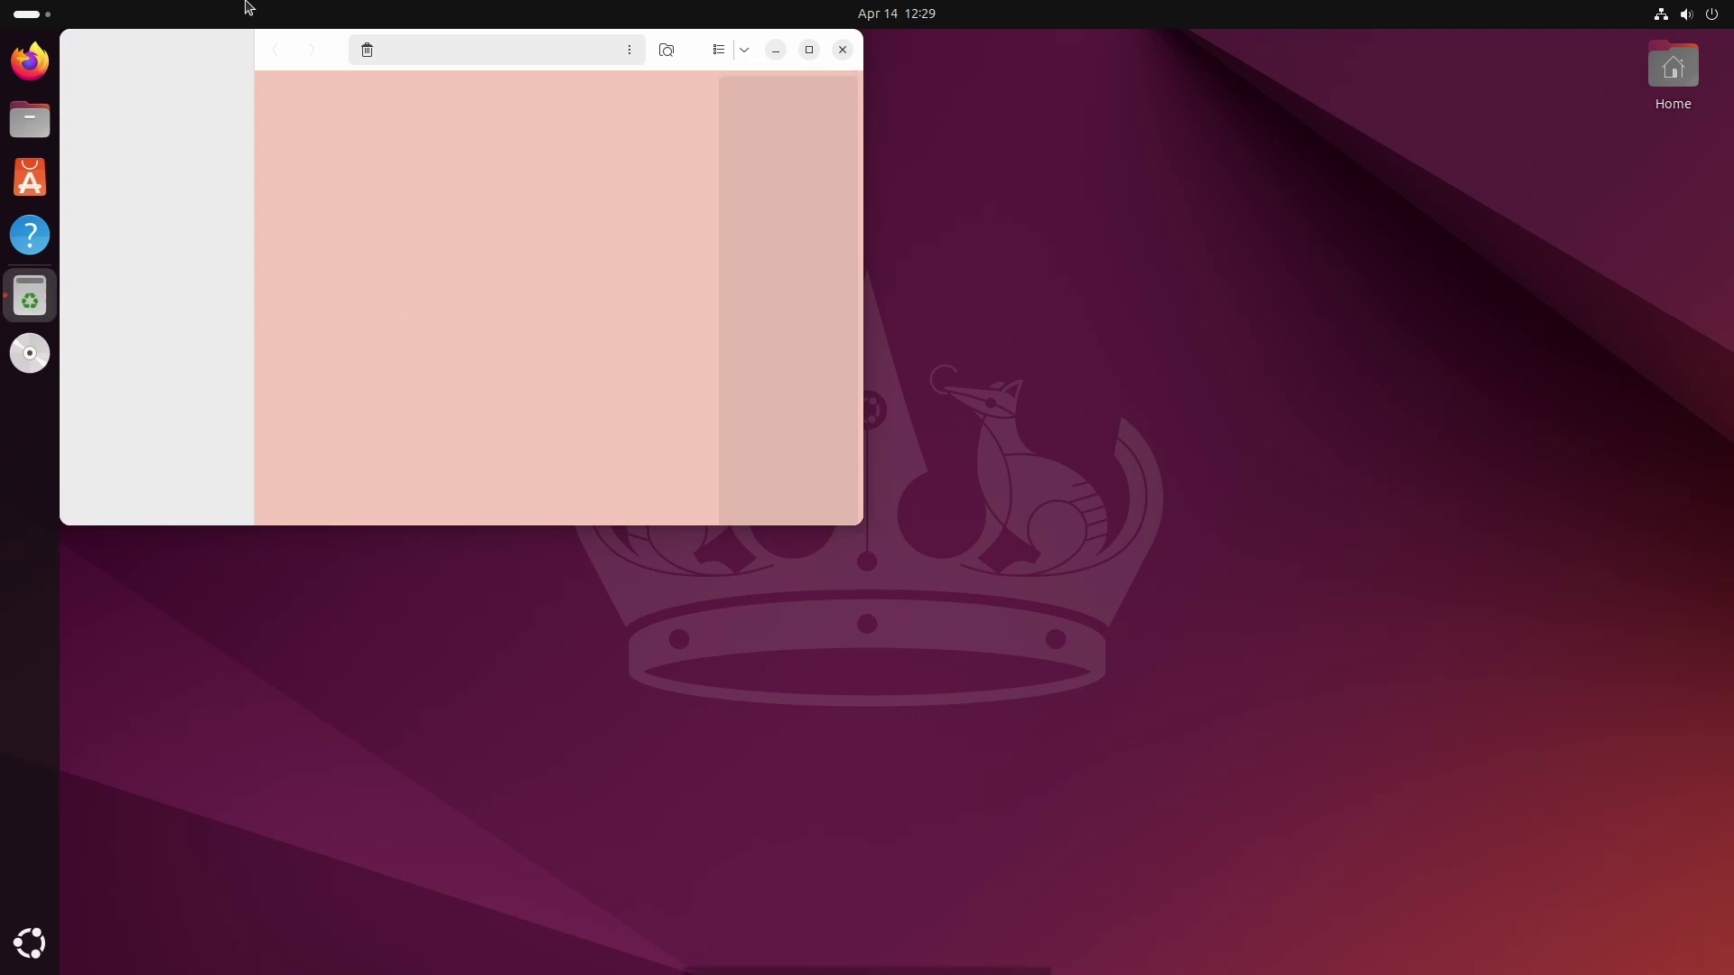
drag(253, 51, 462, 155)
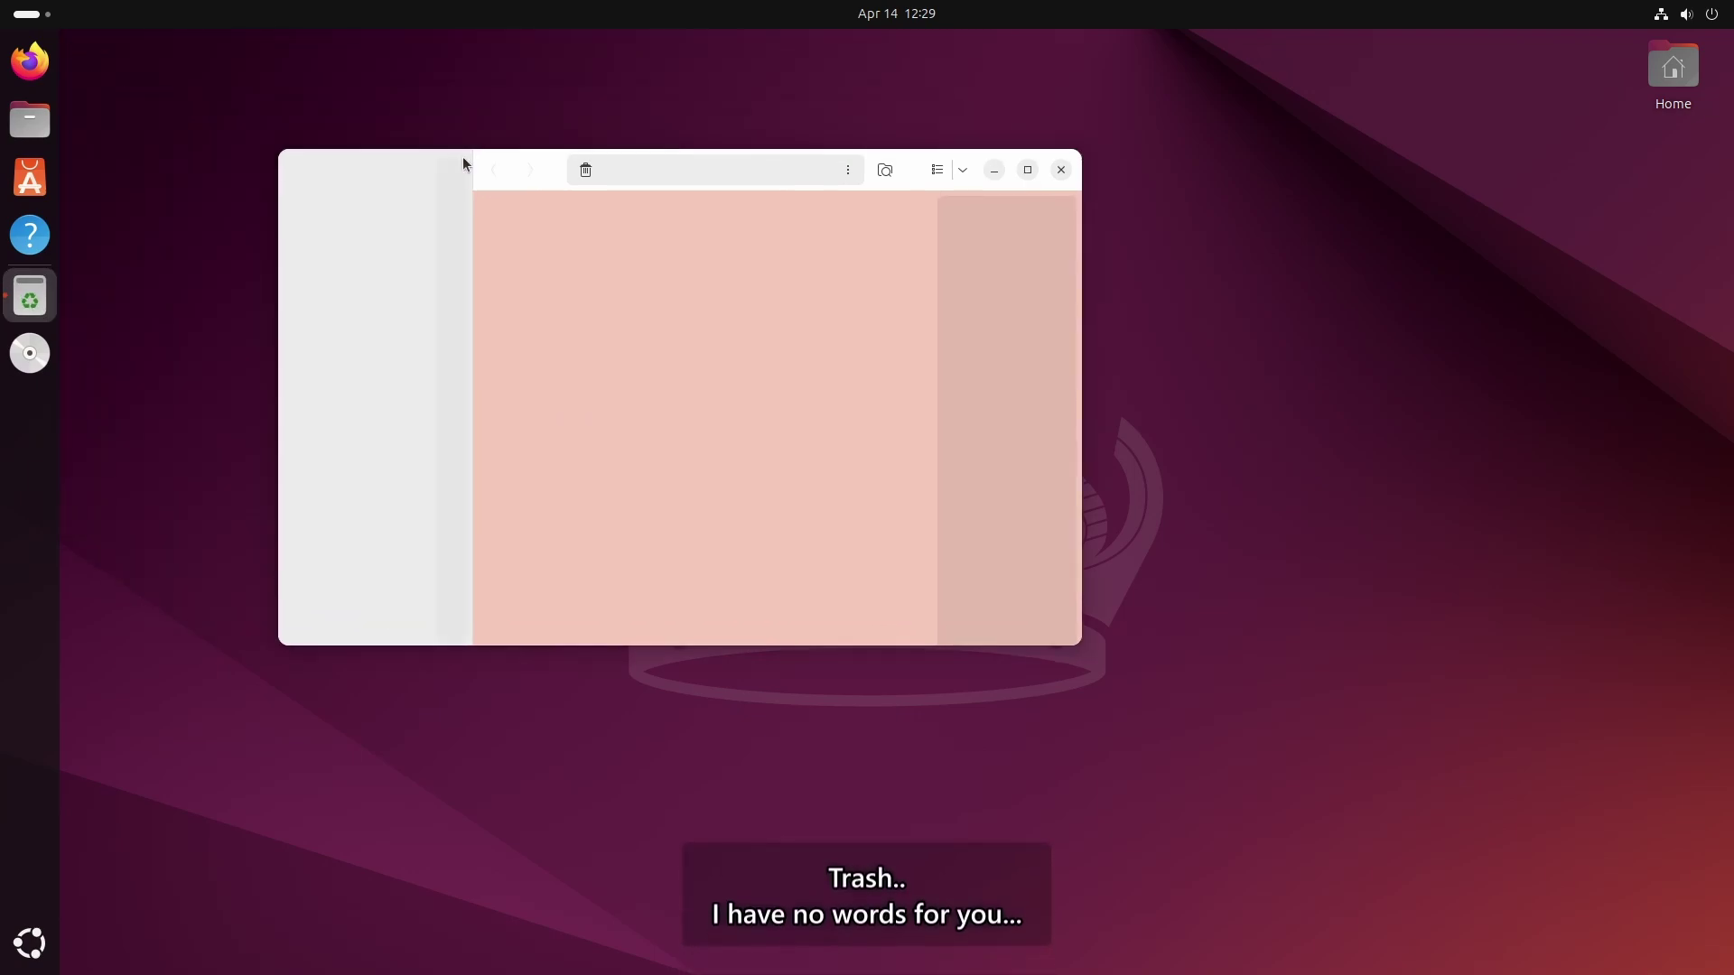
click(1036, 298)
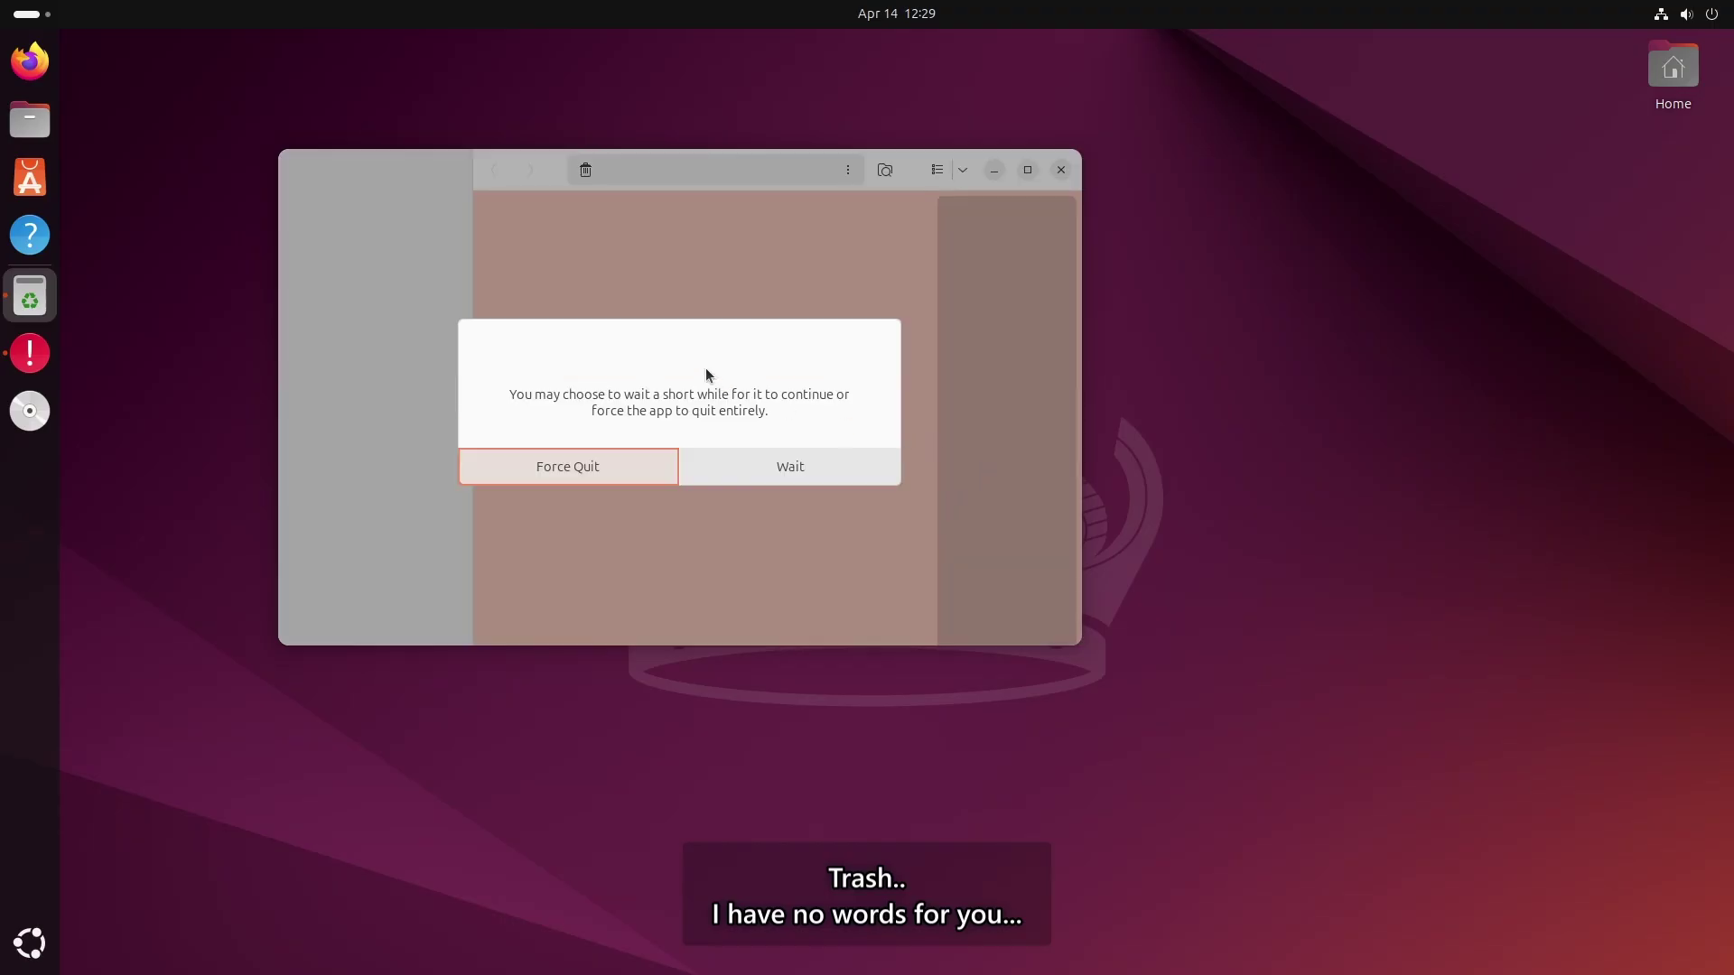
click(764, 478)
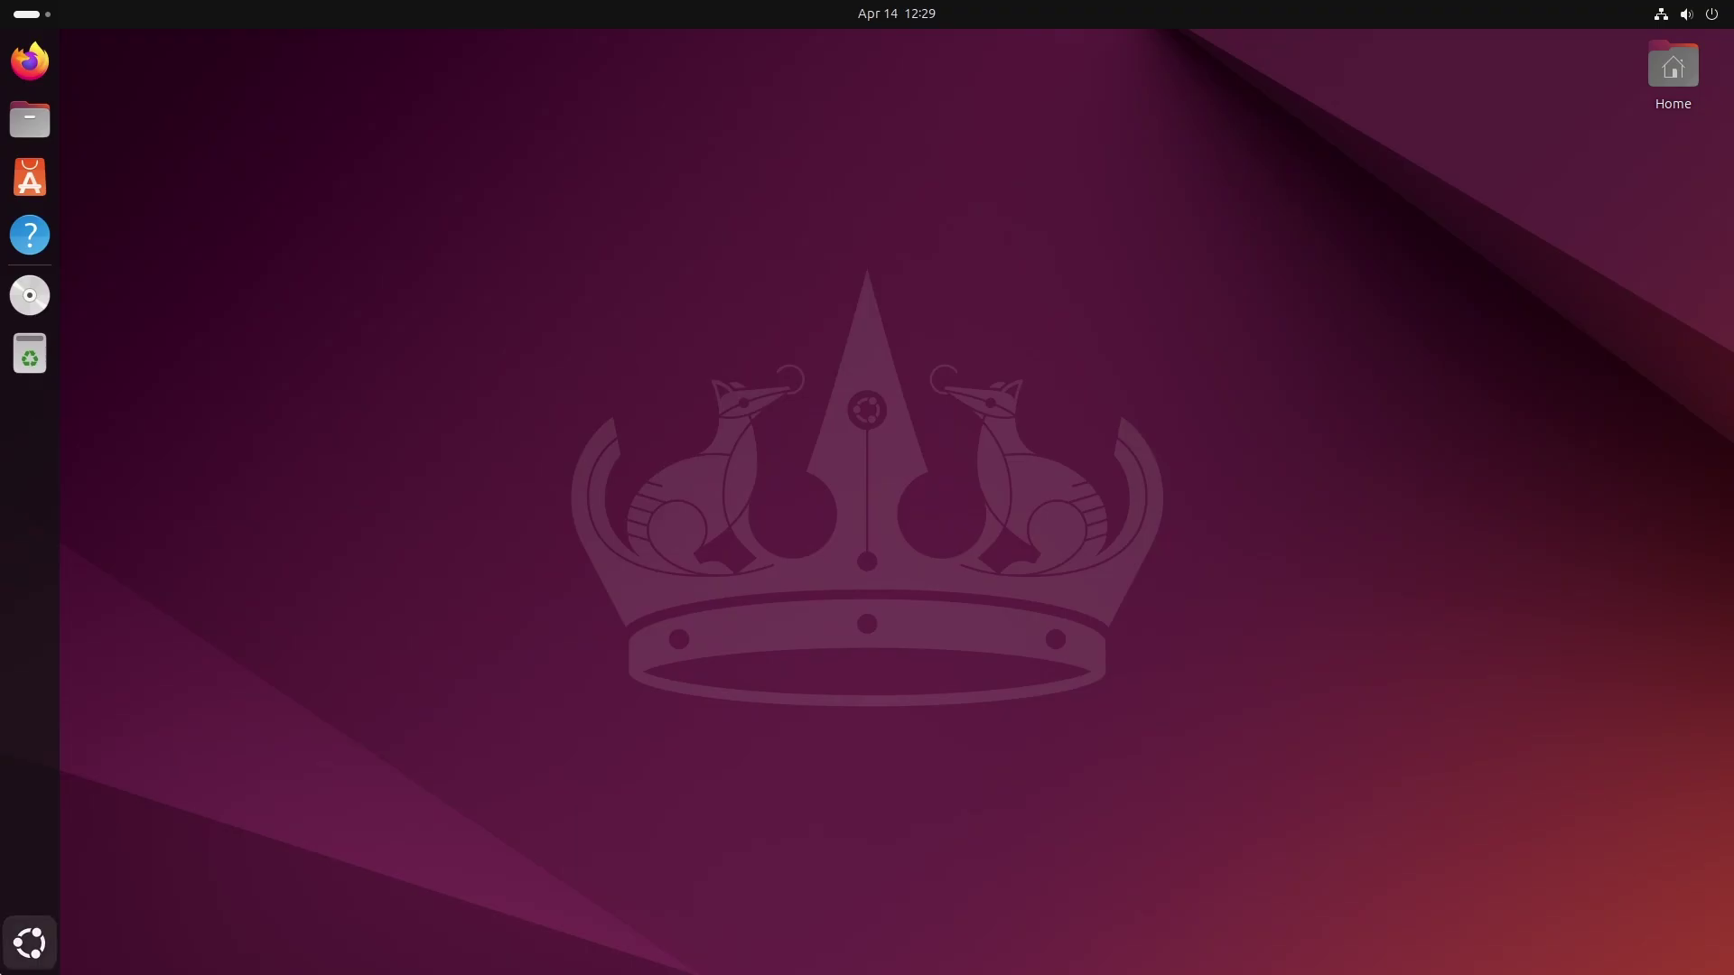
Step: Launch Settings again and System Monitor from the app overview to test them without fonts
click(30, 942)
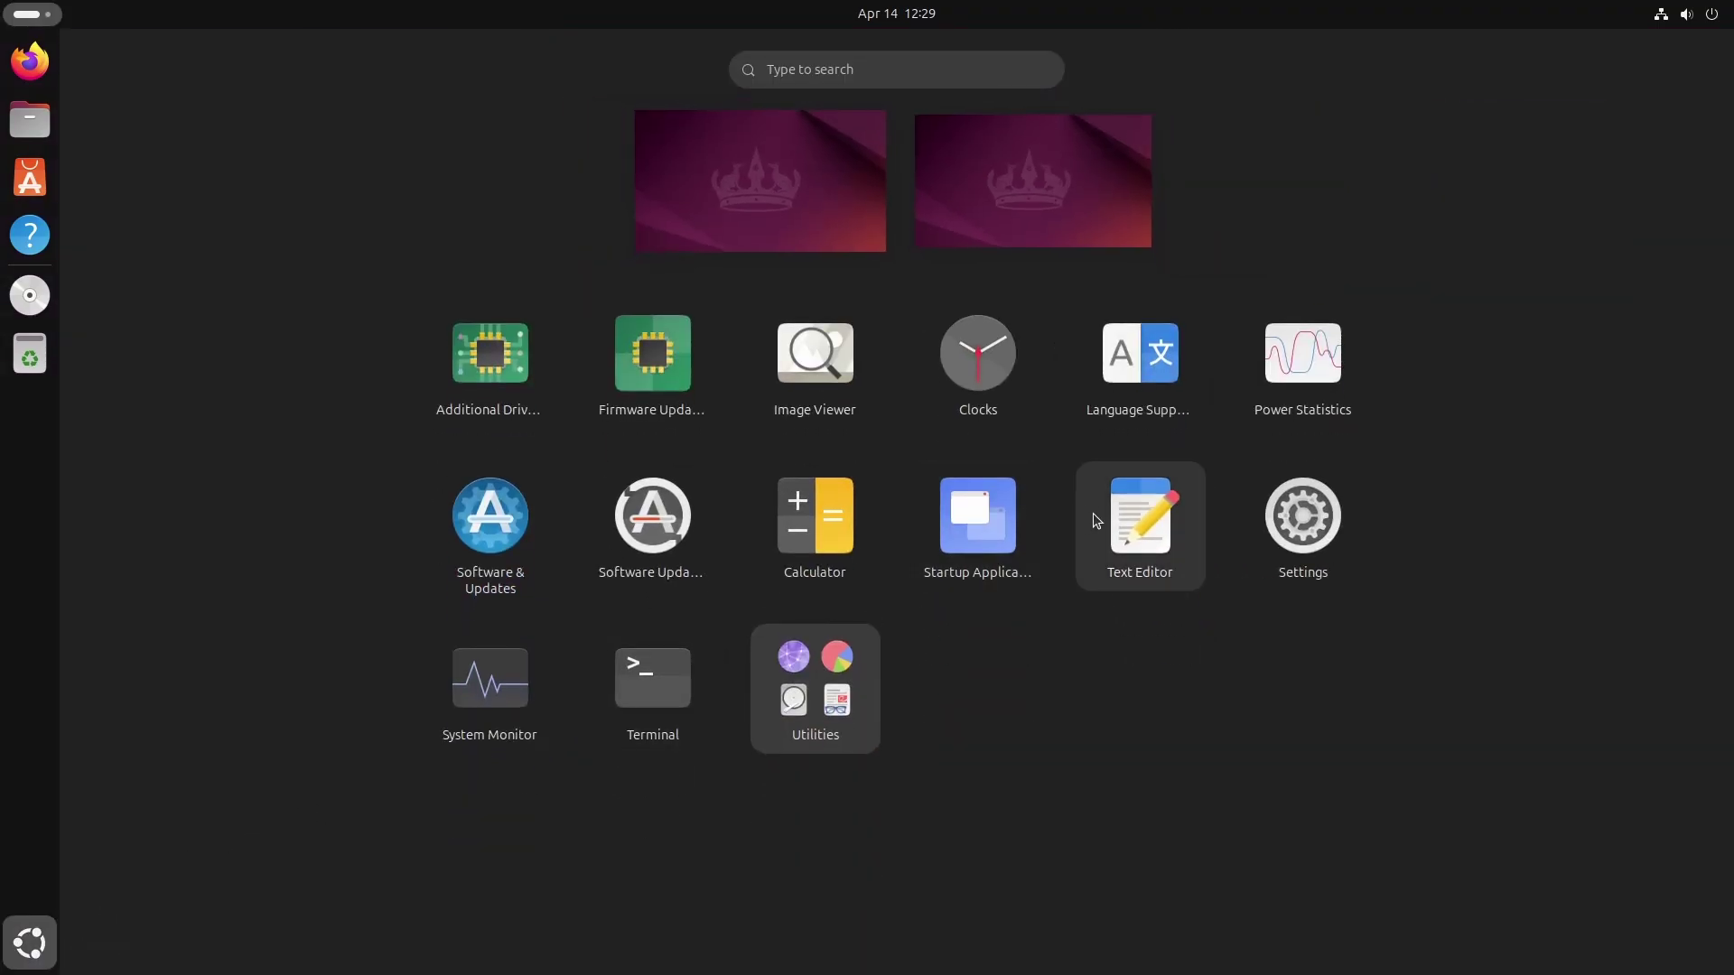
click(1311, 515)
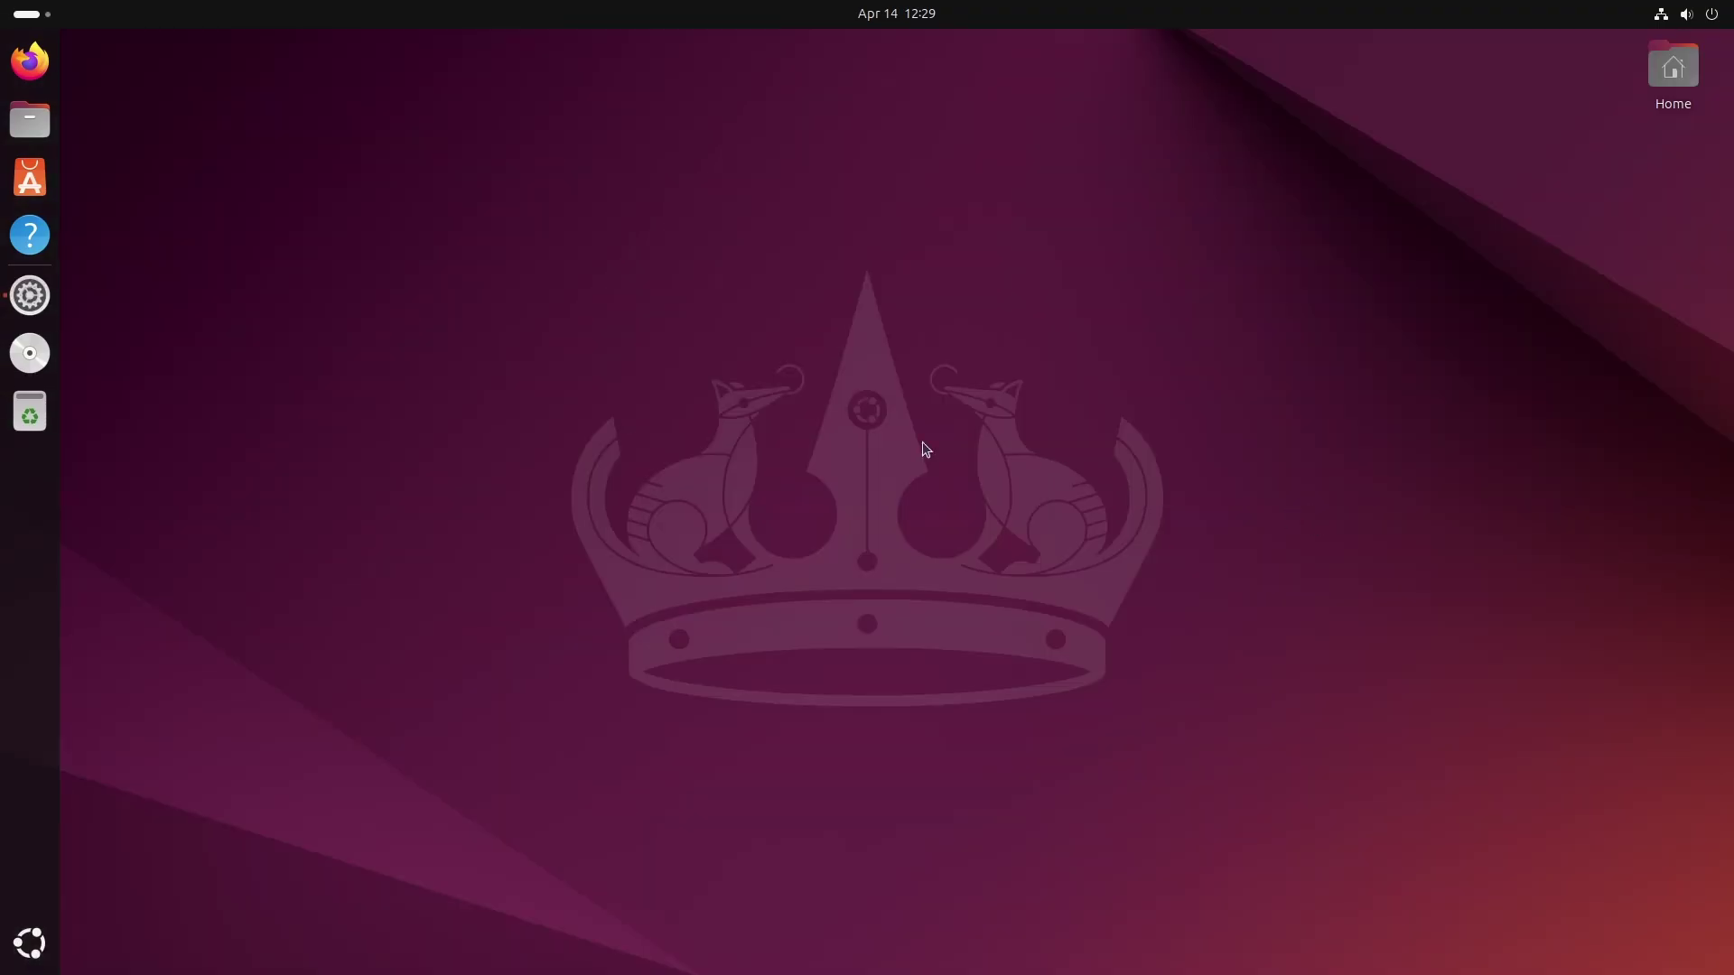
click(30, 942)
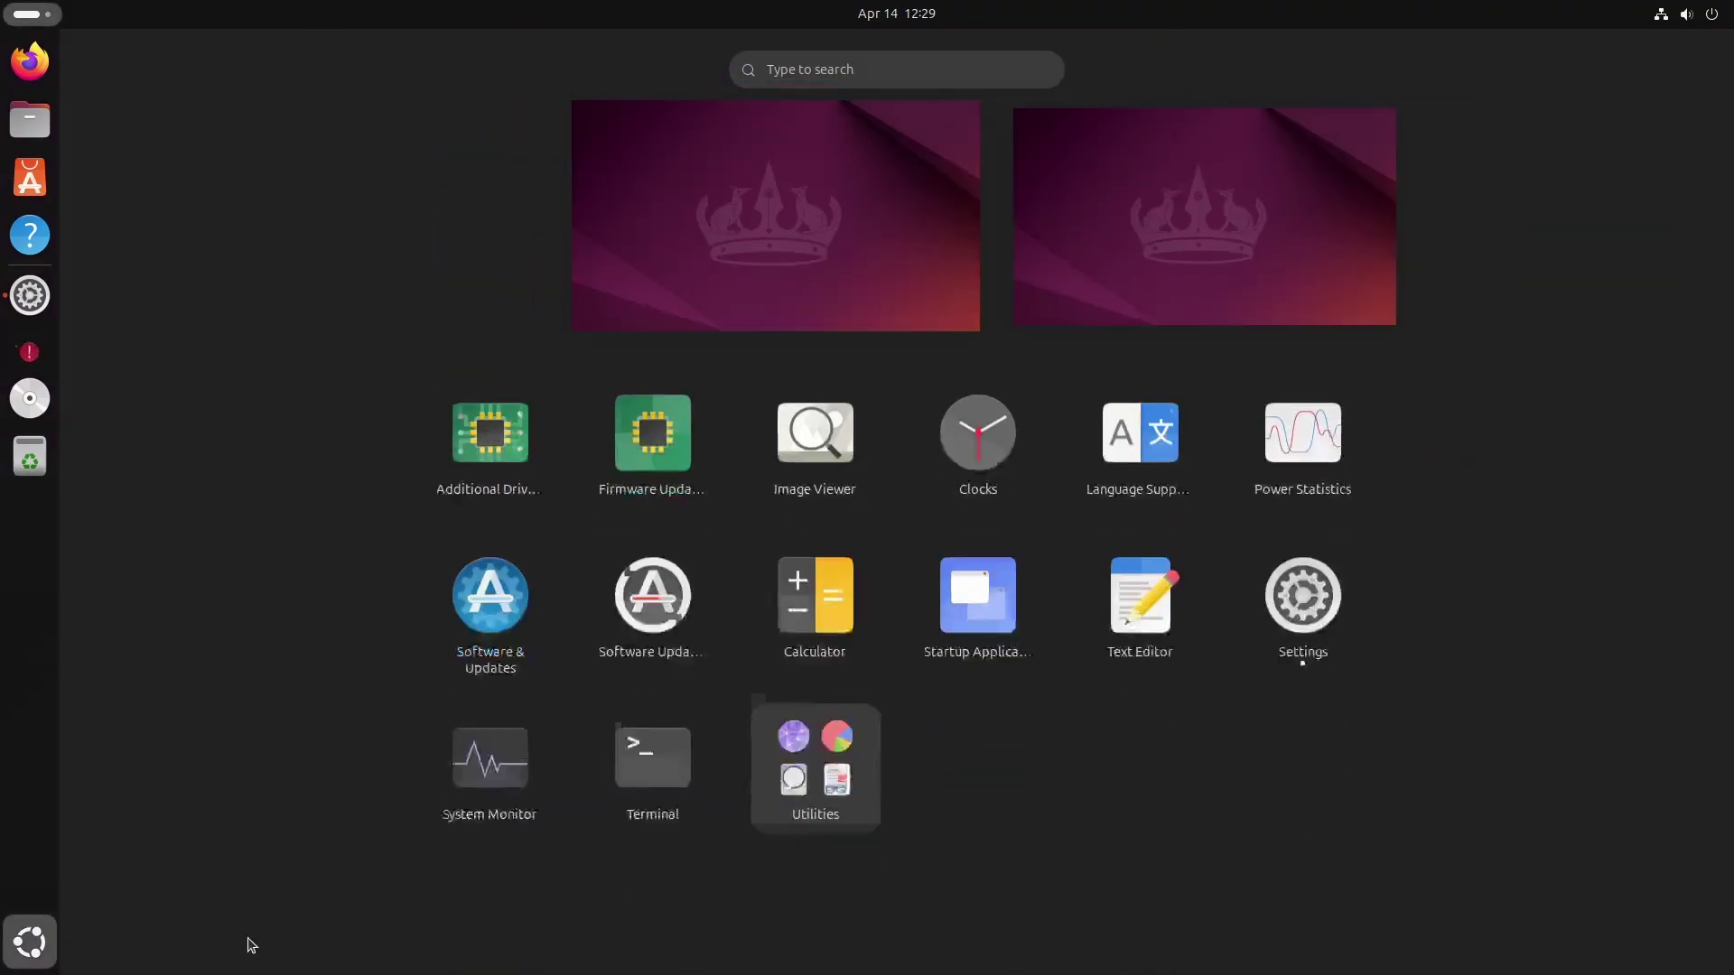
click(530, 734)
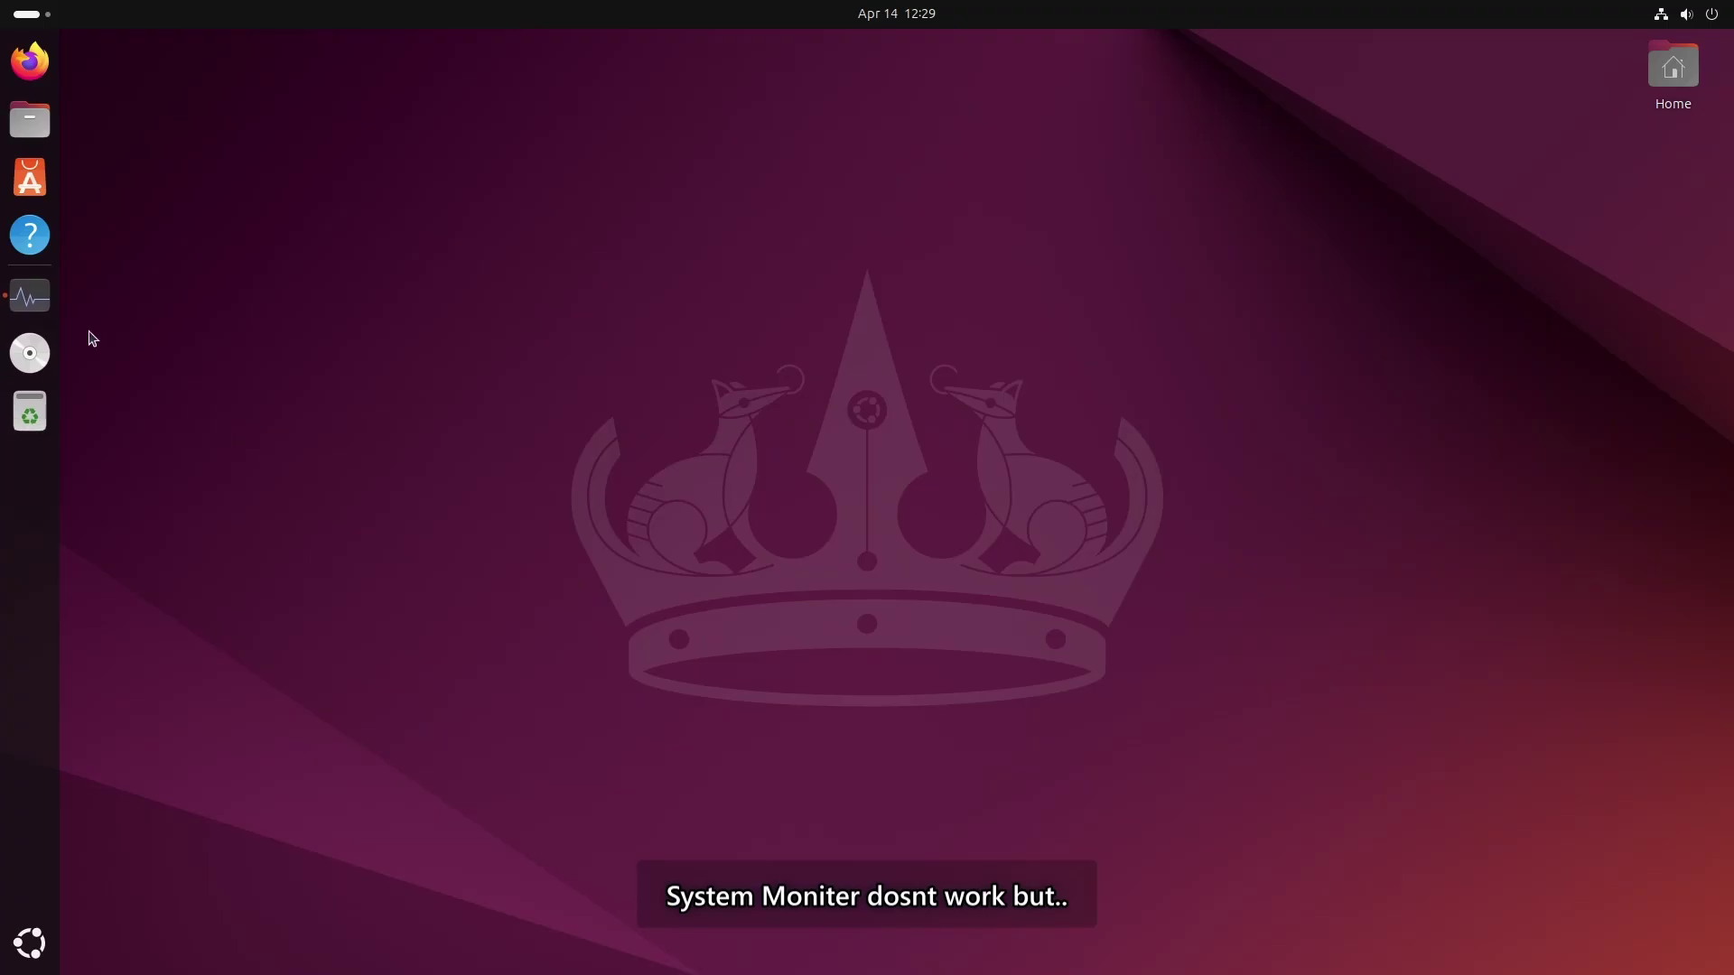
click(41, 293)
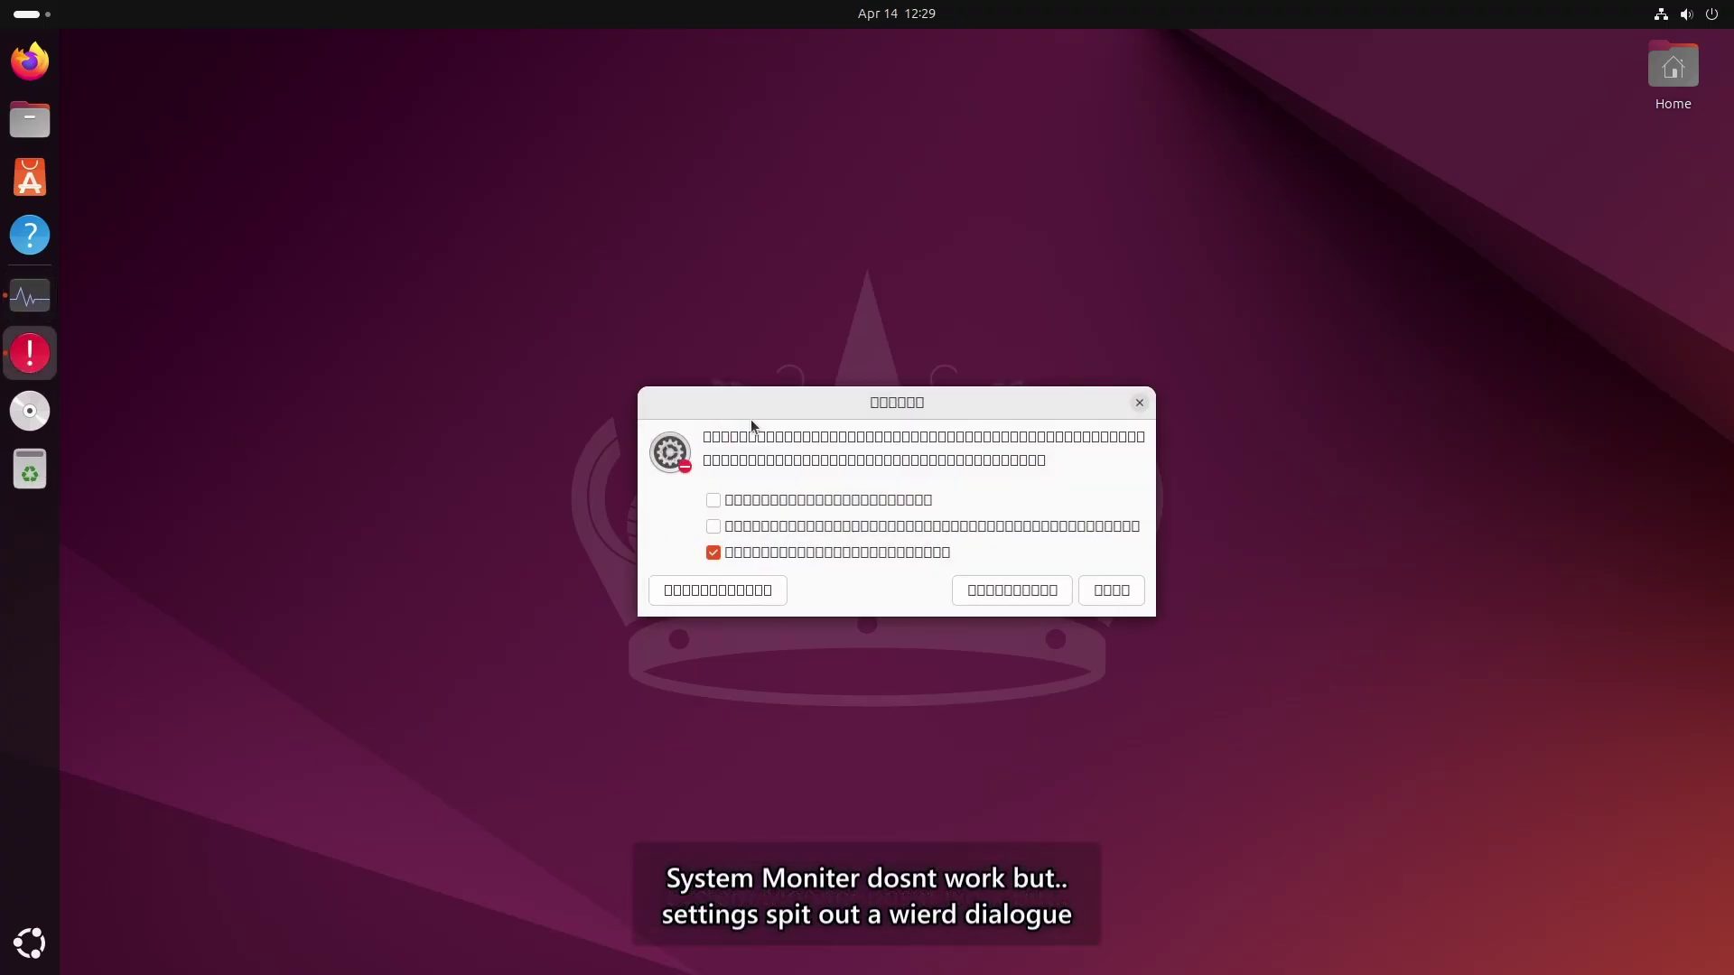
Step: Toggle the three checkboxes in the Settings problem report dialog on and off, clear all of them, and dismiss the dialog
click(783, 501)
click(787, 502)
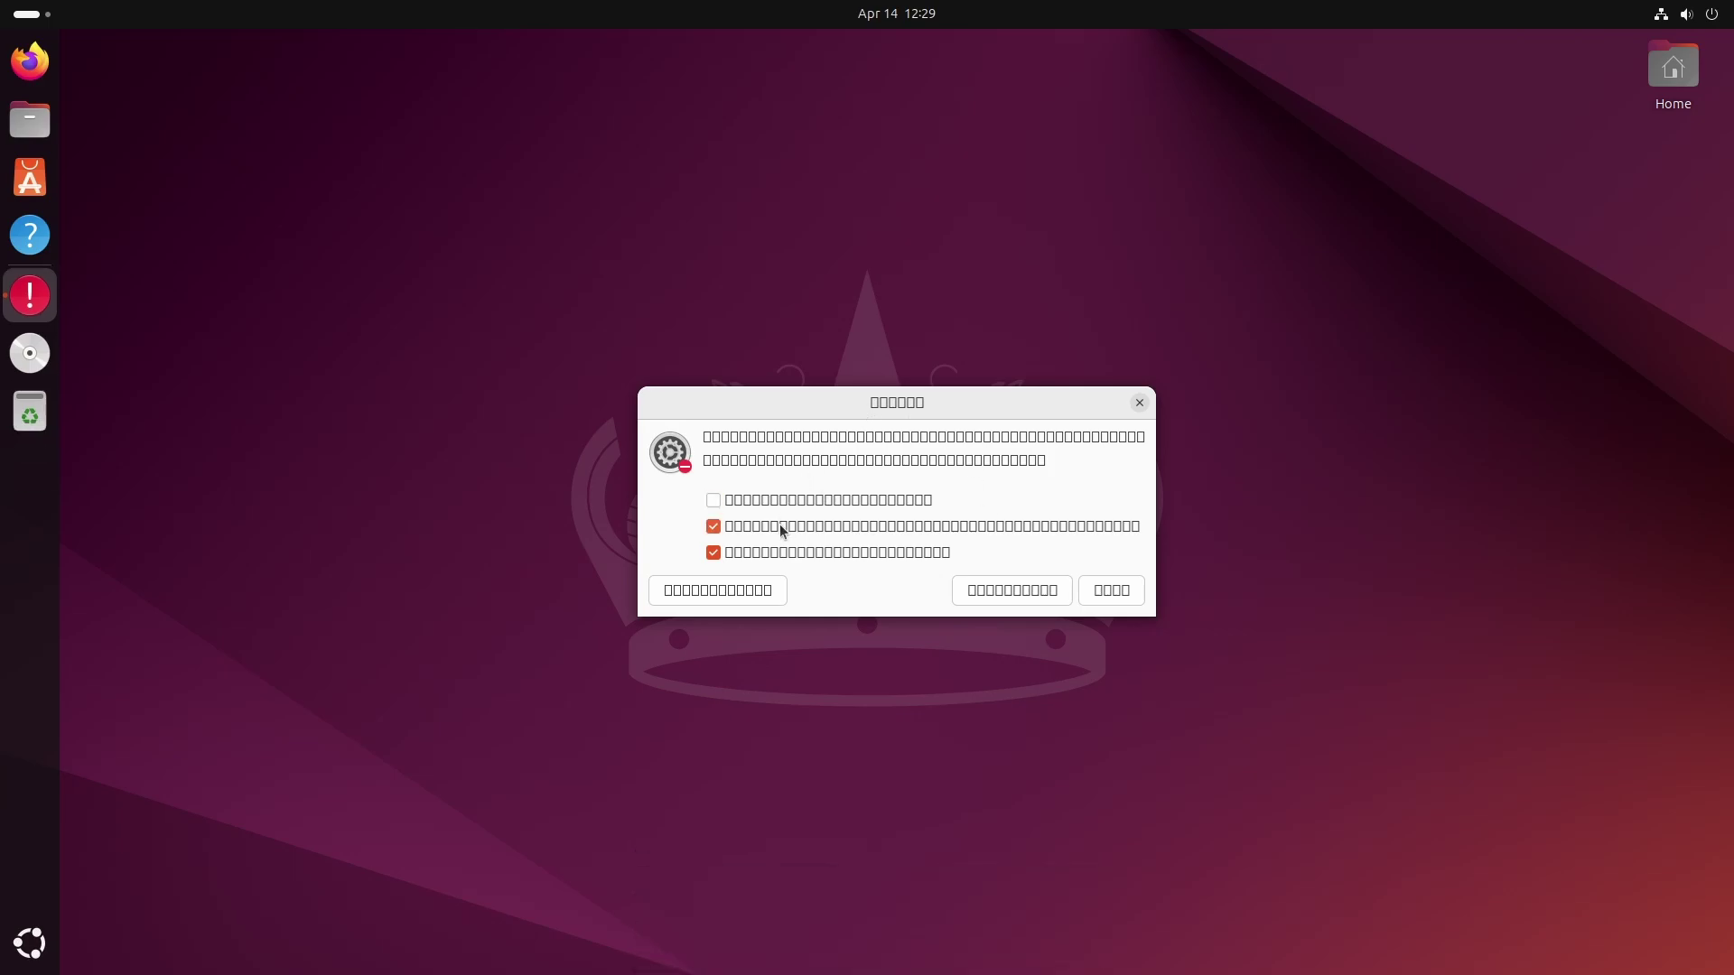
click(776, 549)
click(789, 502)
click(784, 526)
click(777, 552)
click(792, 502)
click(788, 527)
click(787, 550)
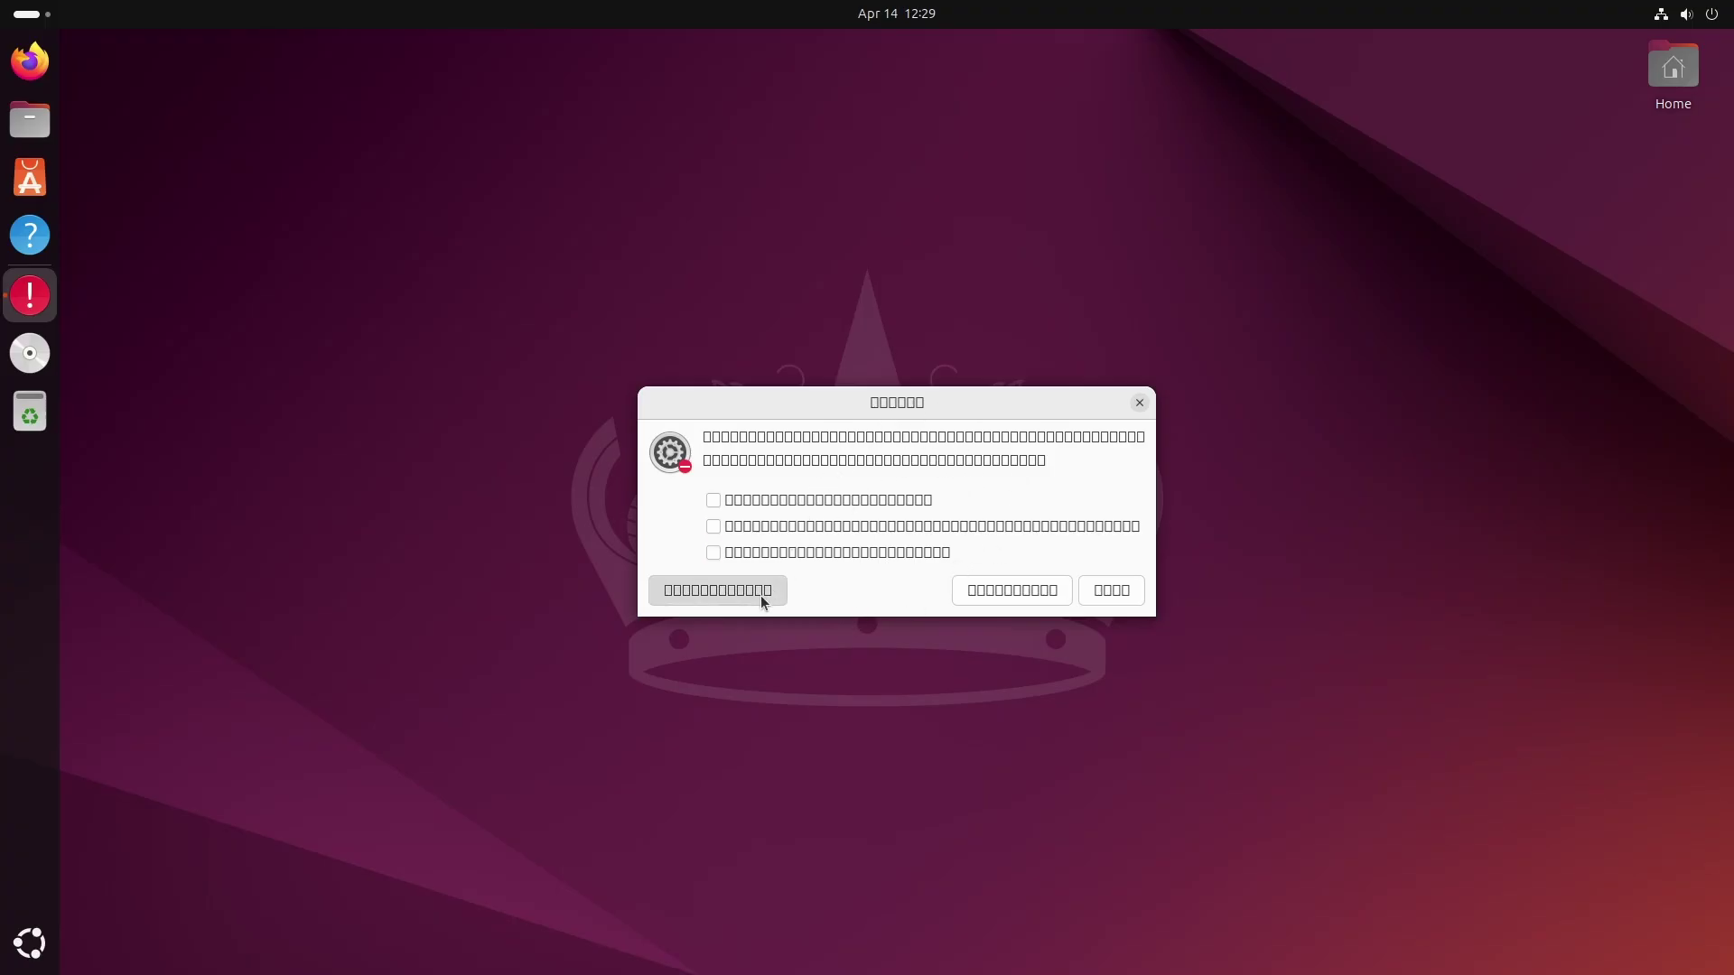
key(Escape)
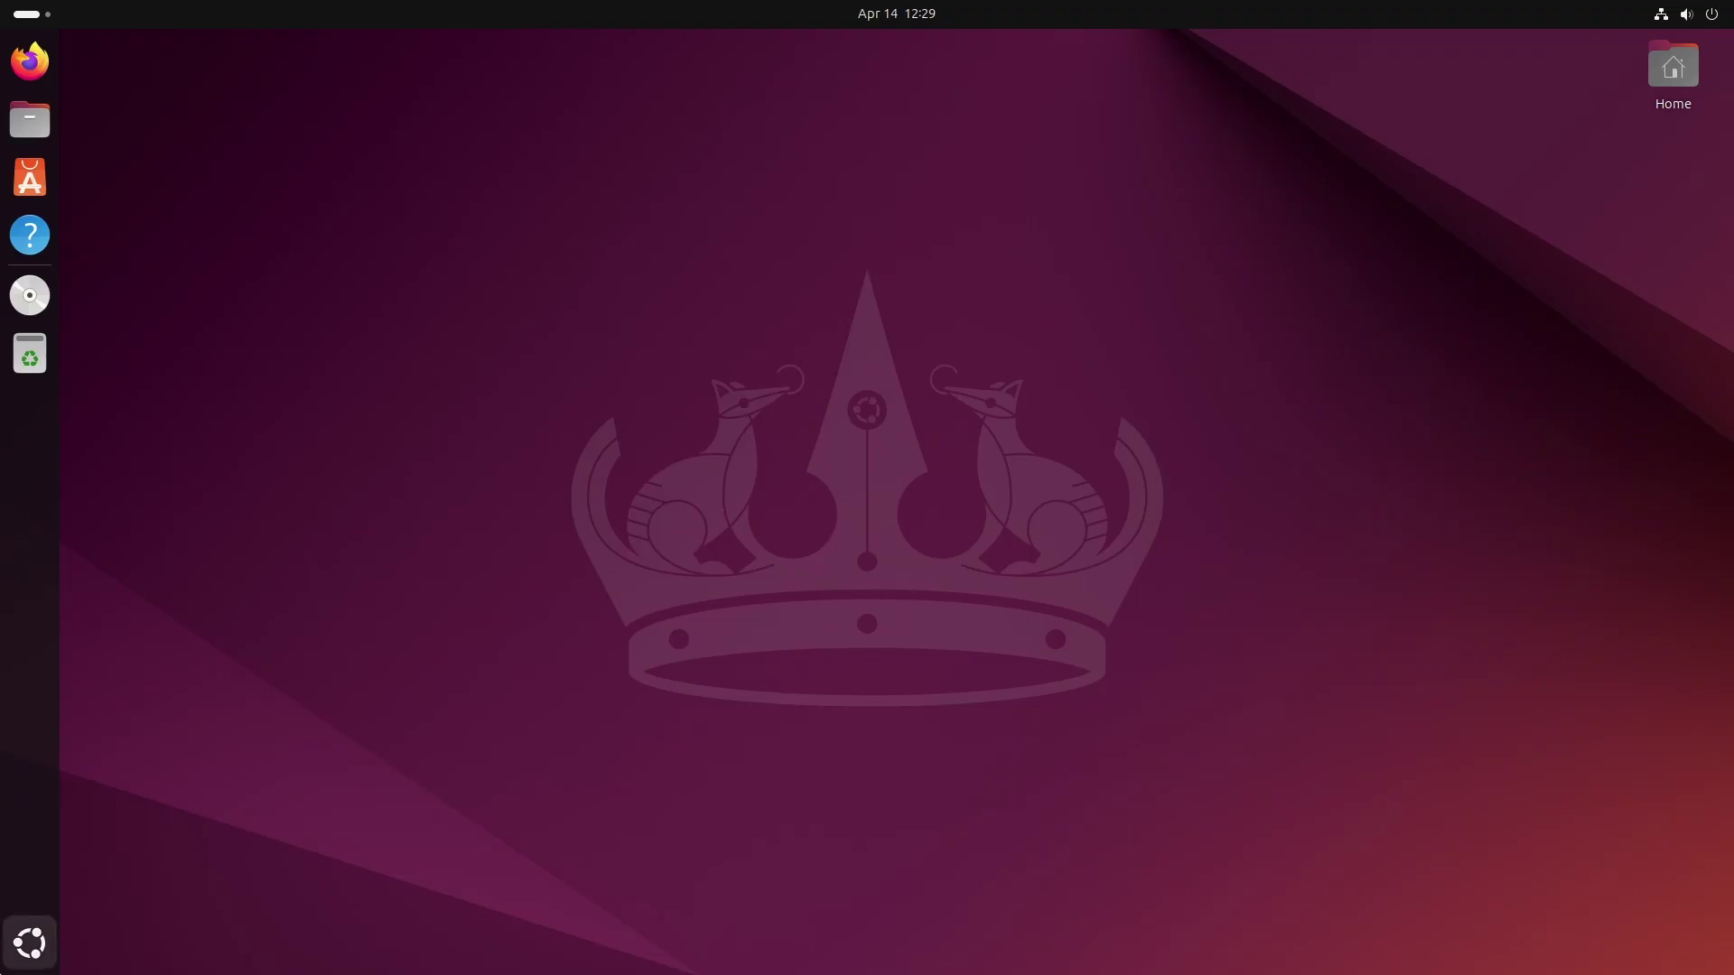
Step: Launch Terminal, move its window to the desktop centre, and open a second tab to test it without fonts
click(30, 943)
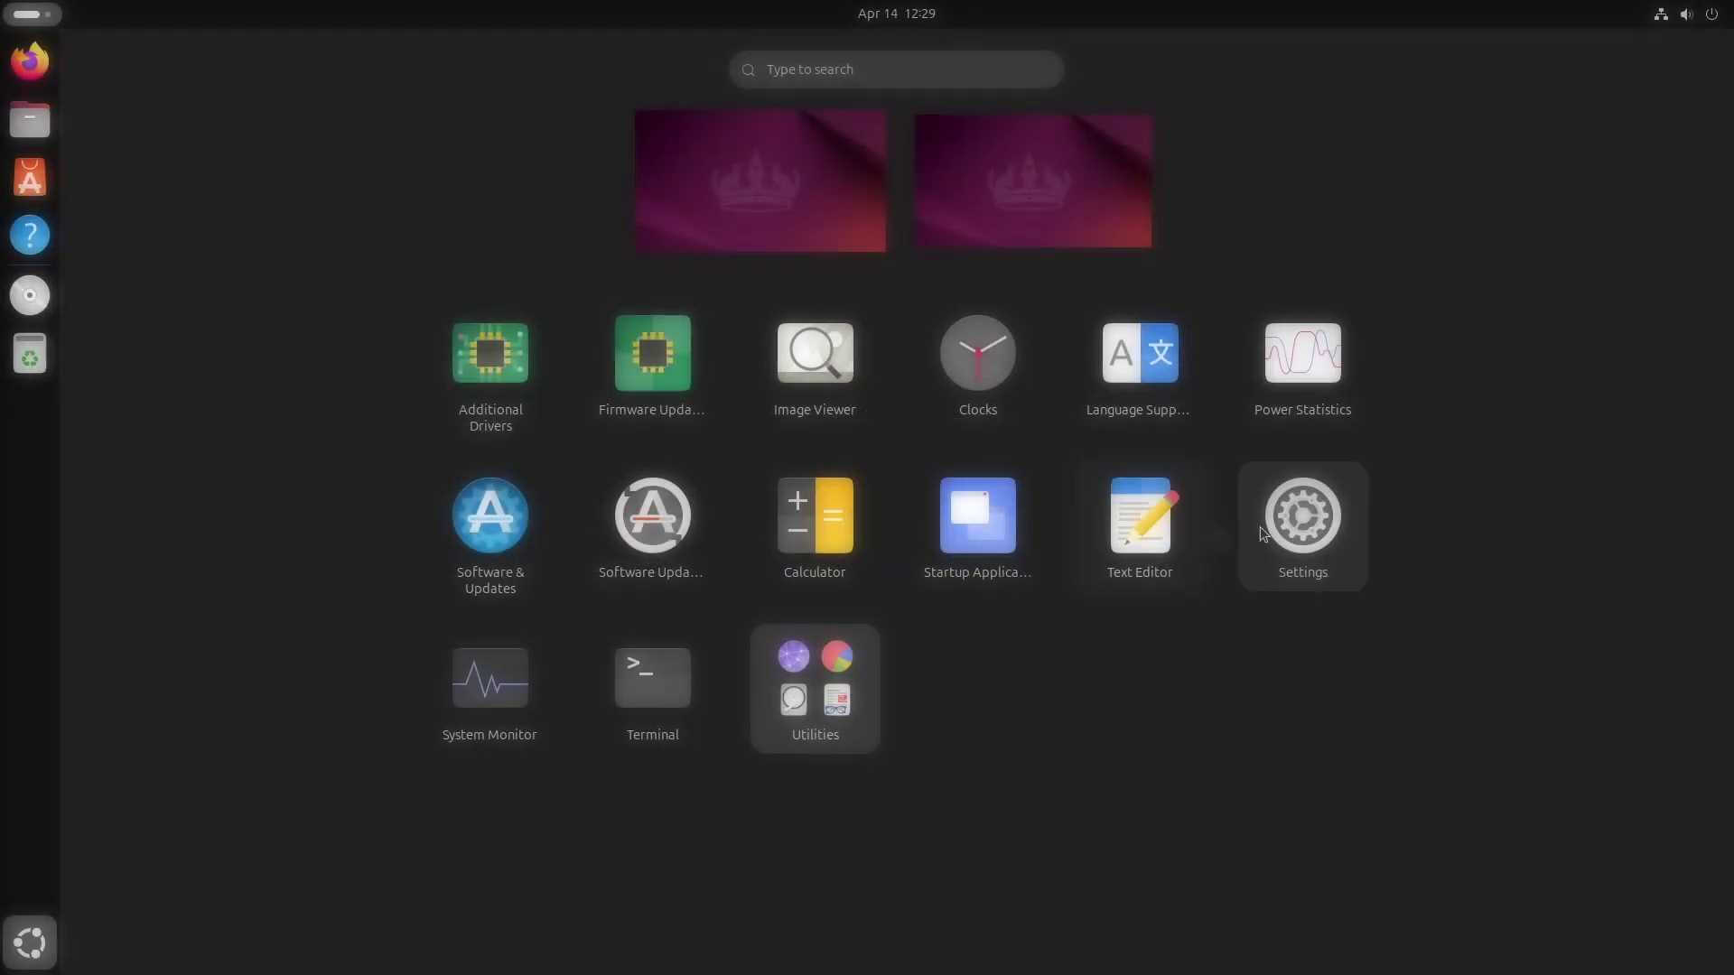
click(649, 695)
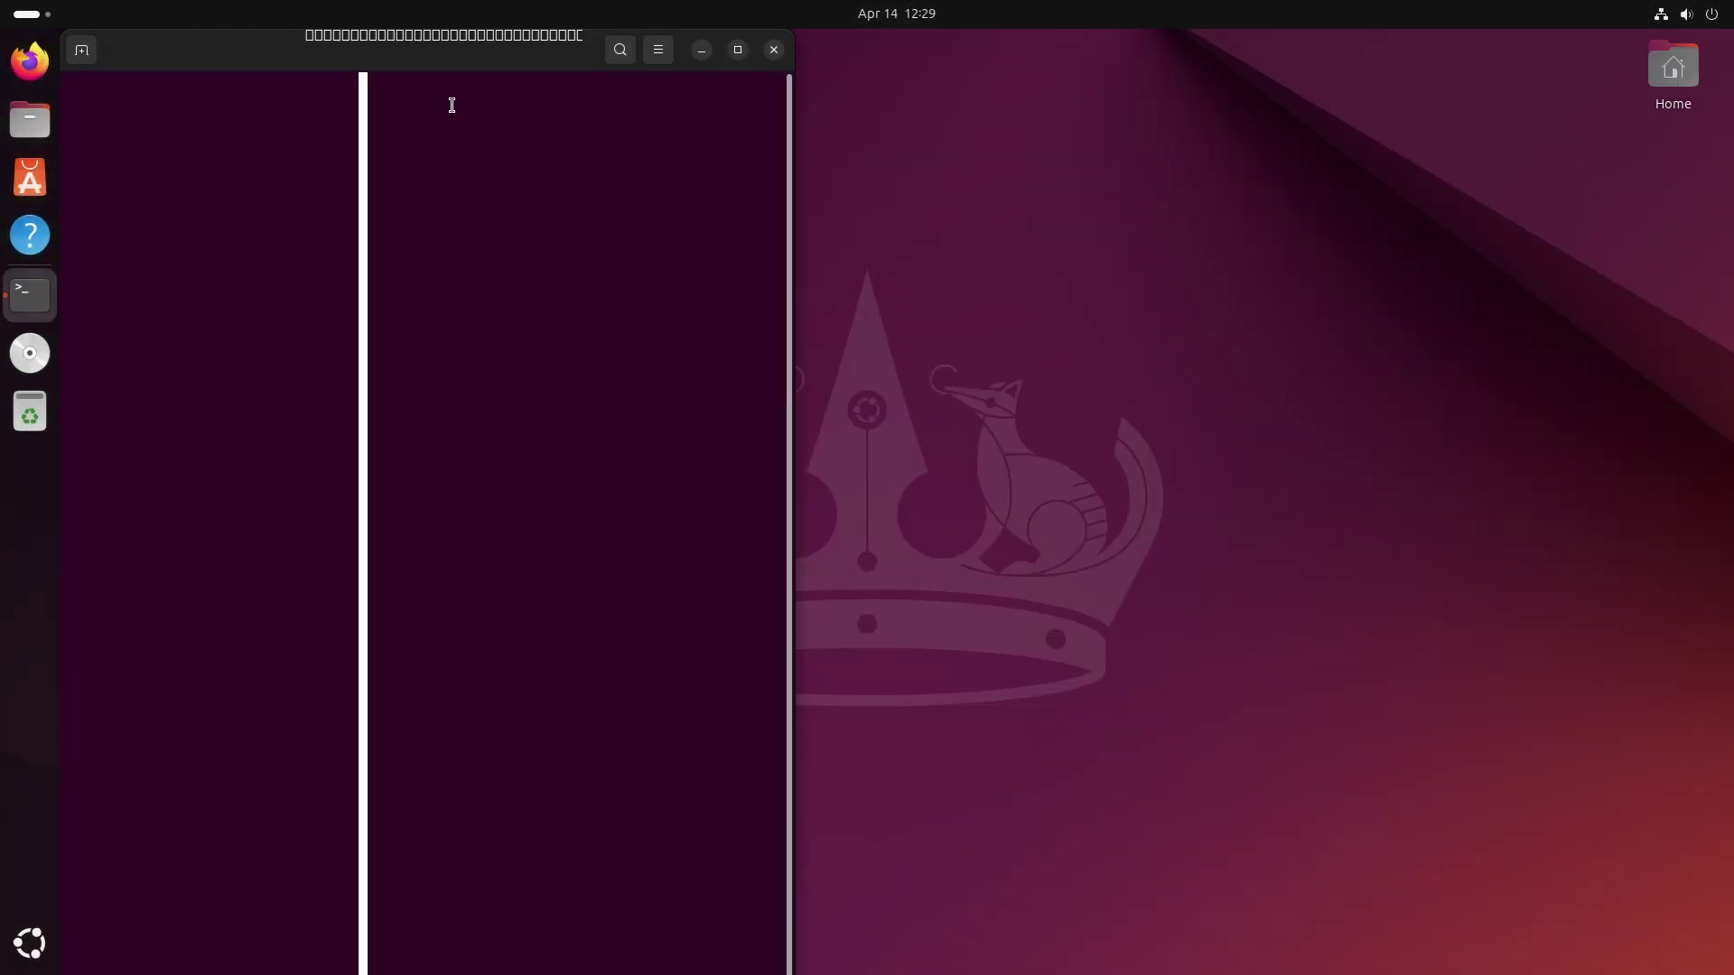
drag(360, 60, 794, 70)
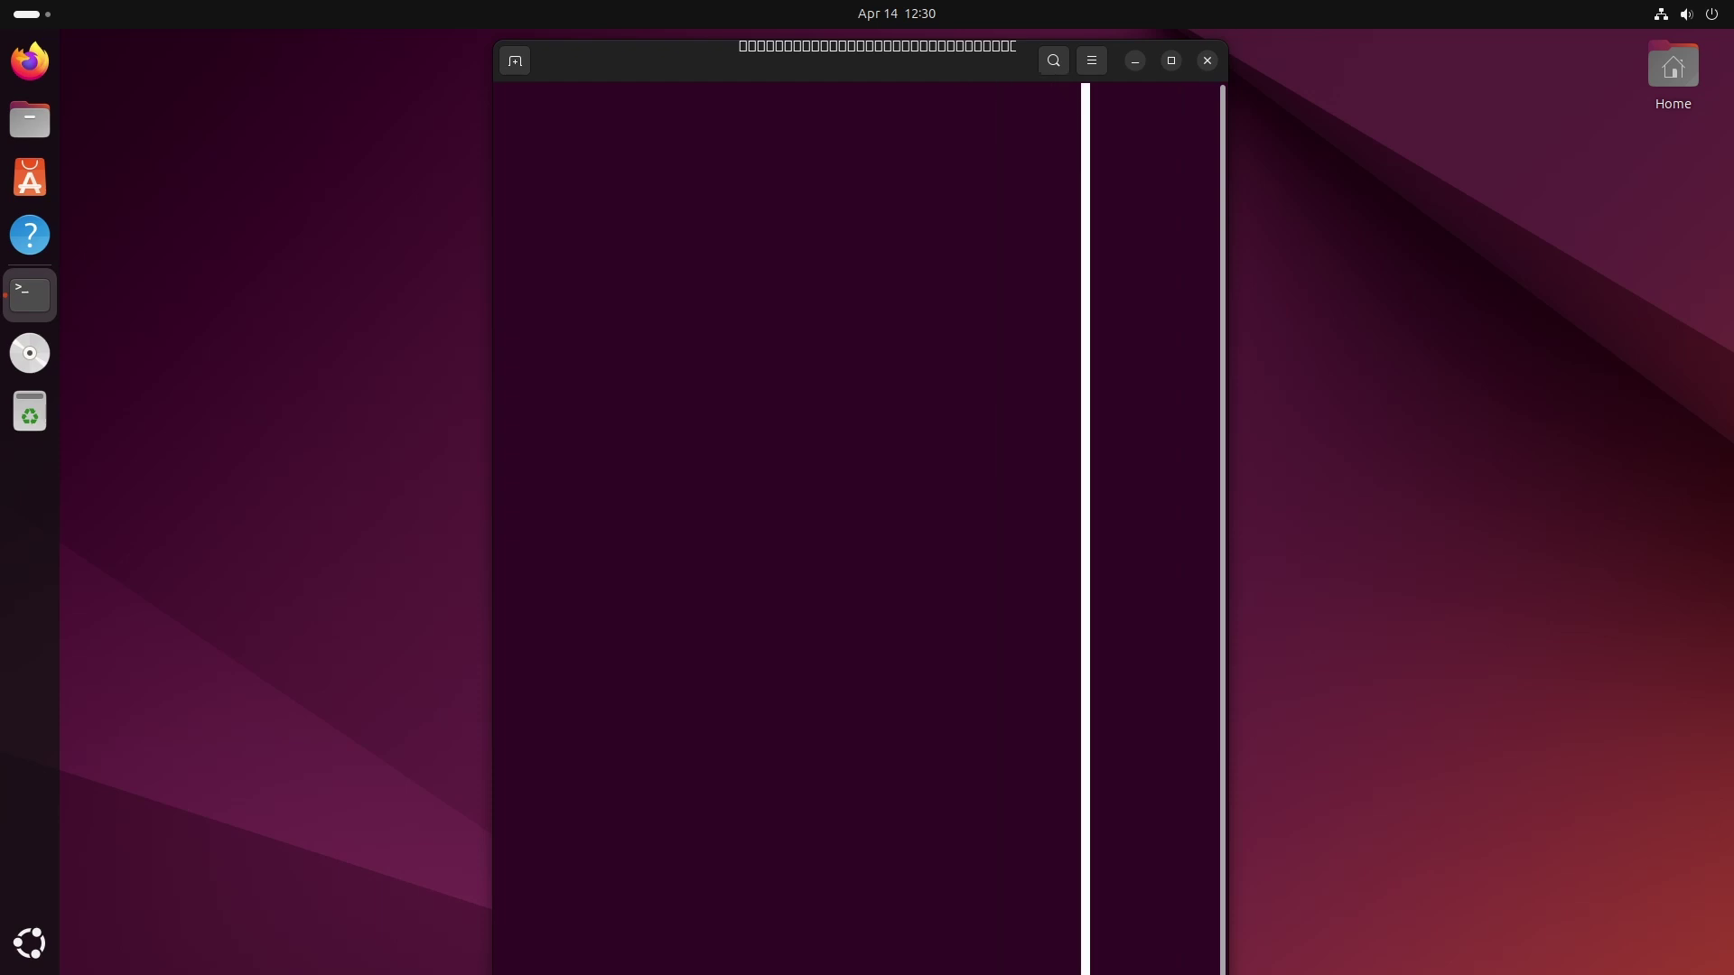
key(ctrl+shift+t)
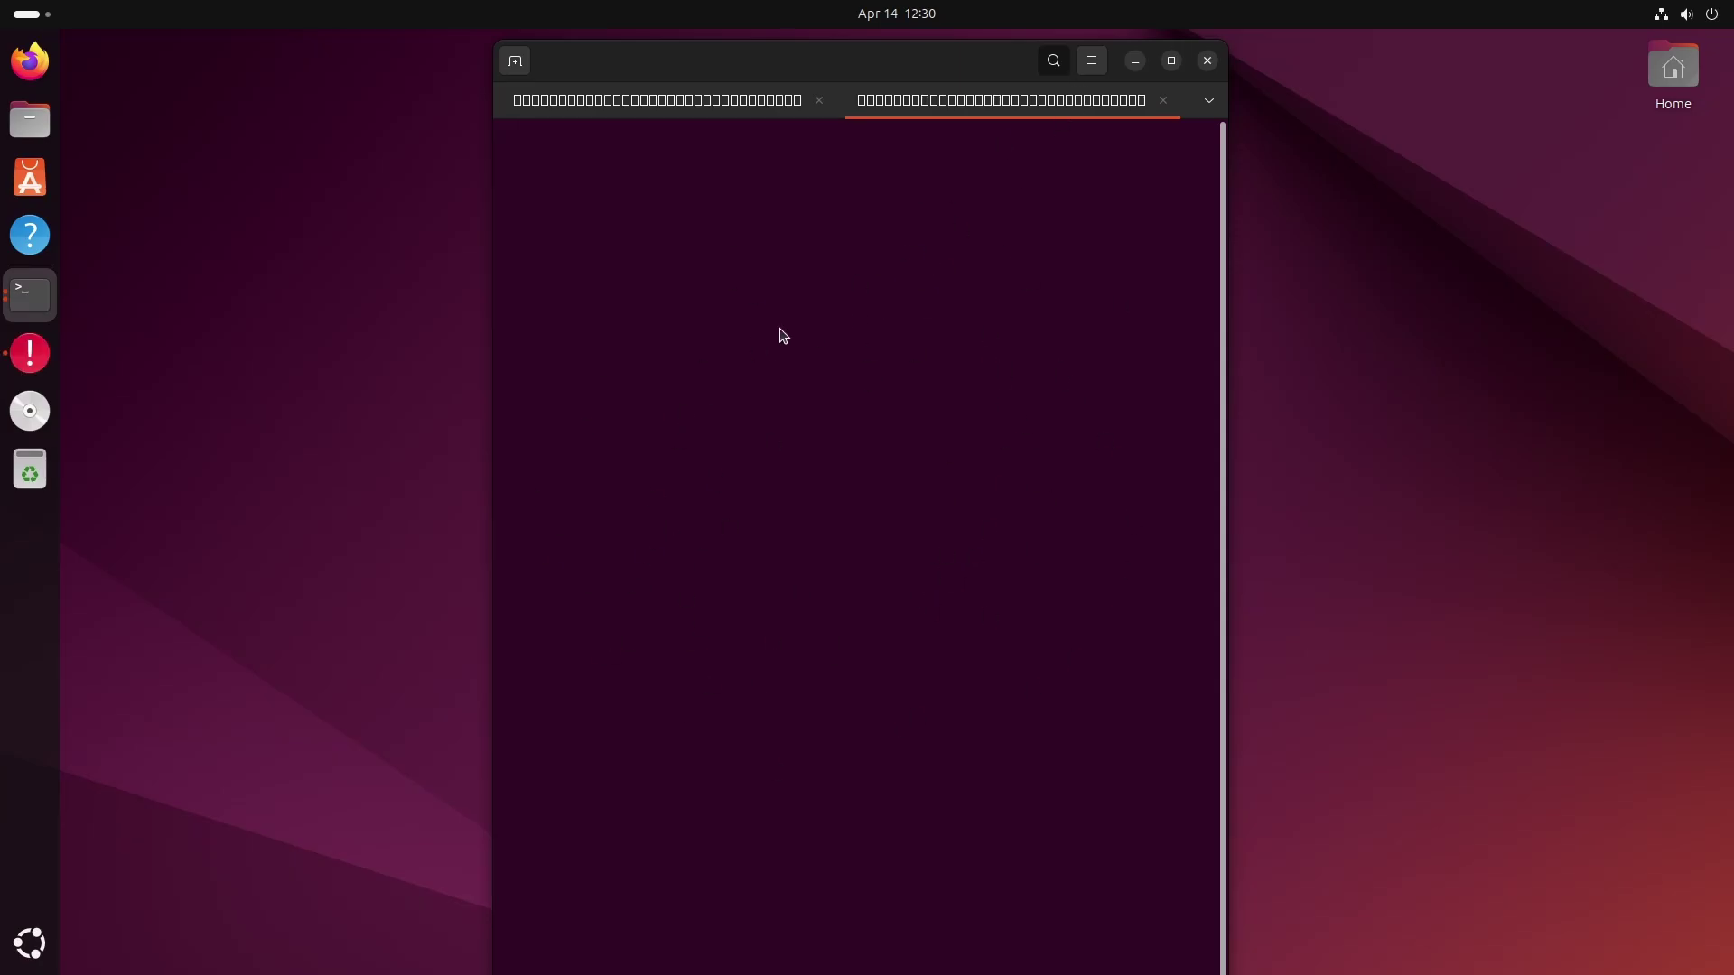
Step: Relaunch Terminal, move its window away from the desktop corner, and try to open its main menu
key(super+a)
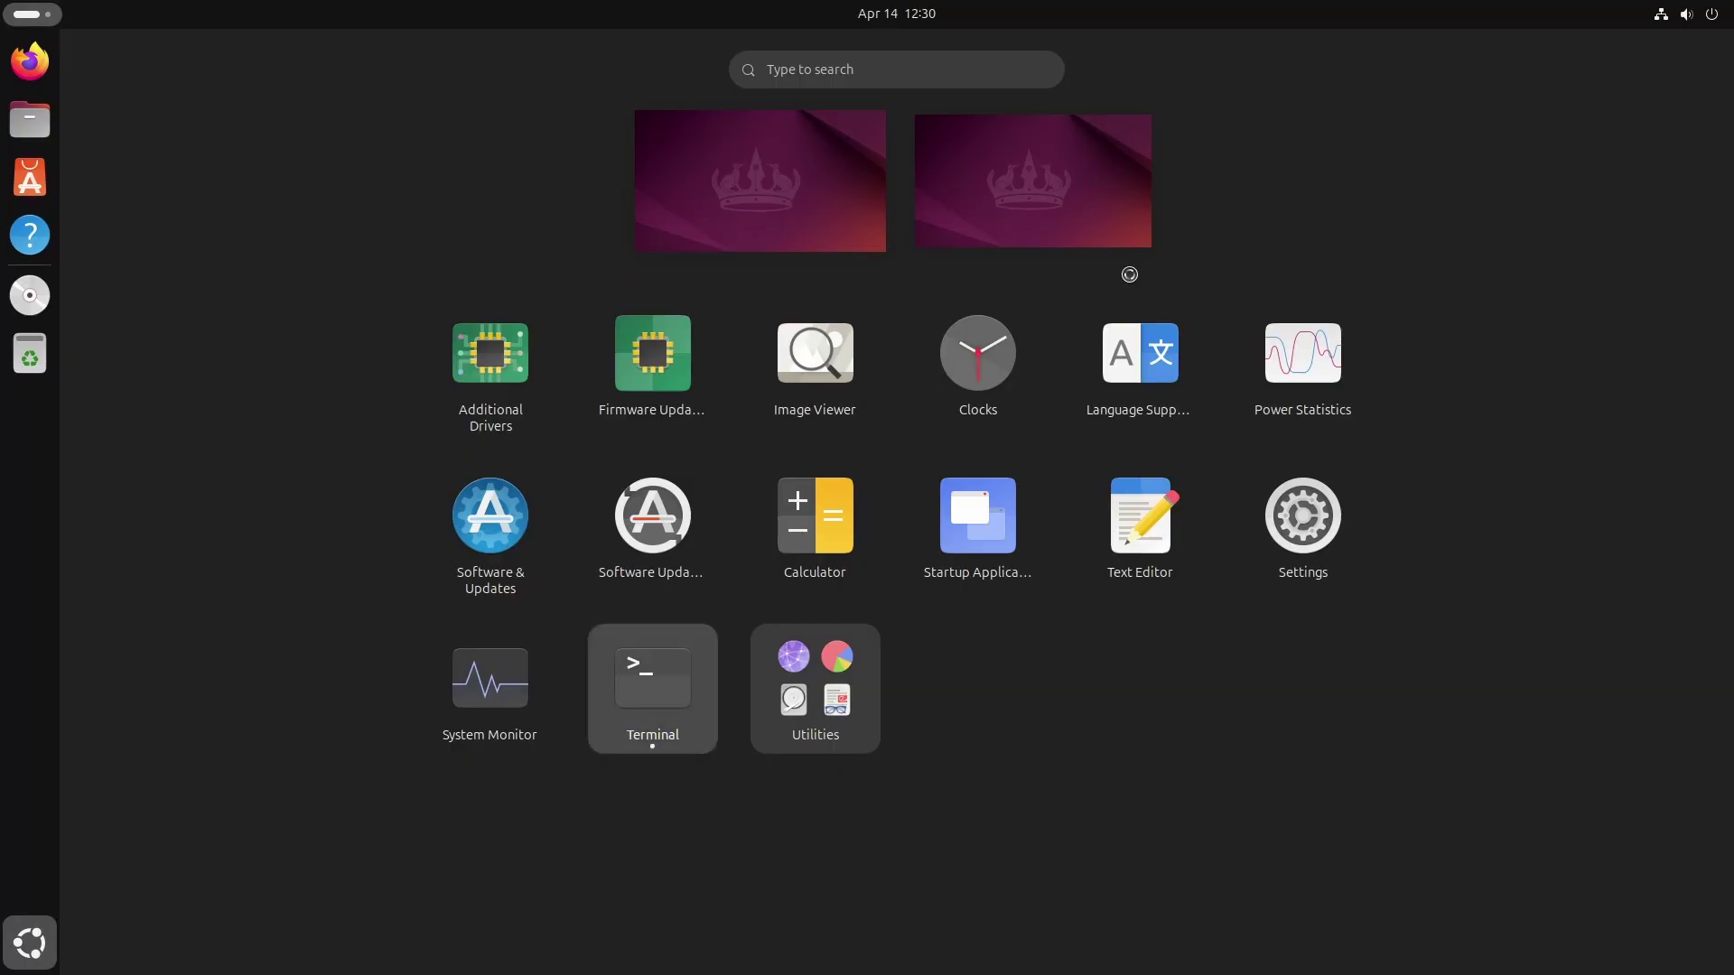
key(Return)
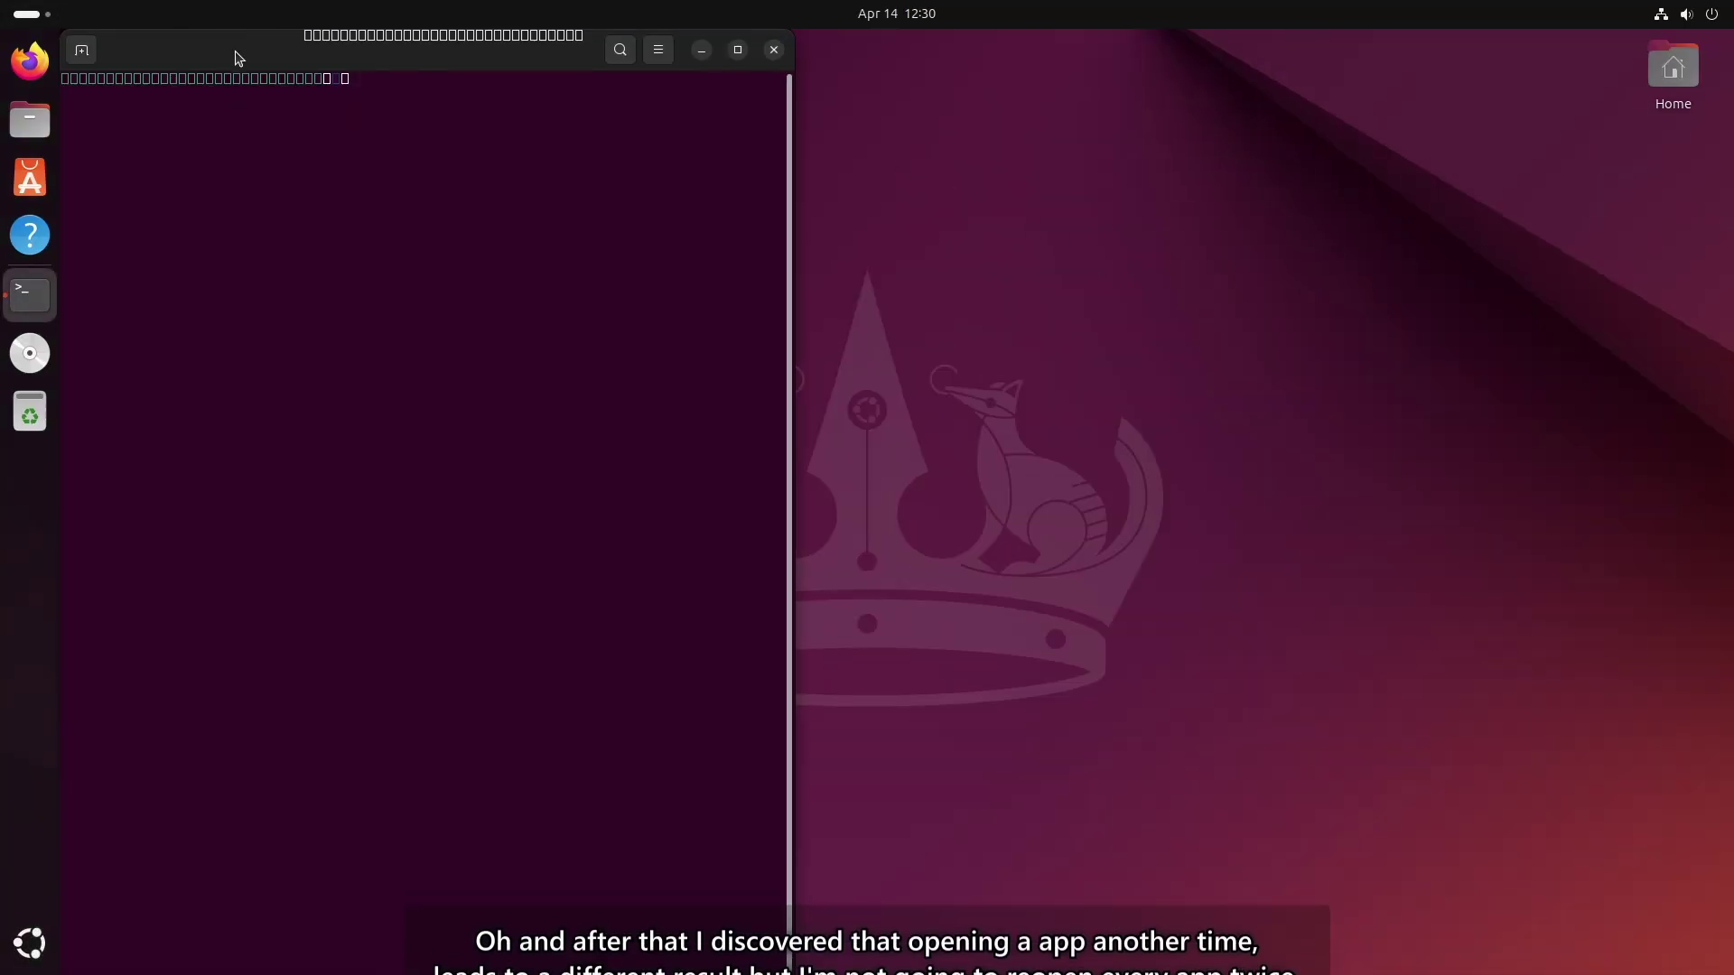
drag(238, 58, 585, 155)
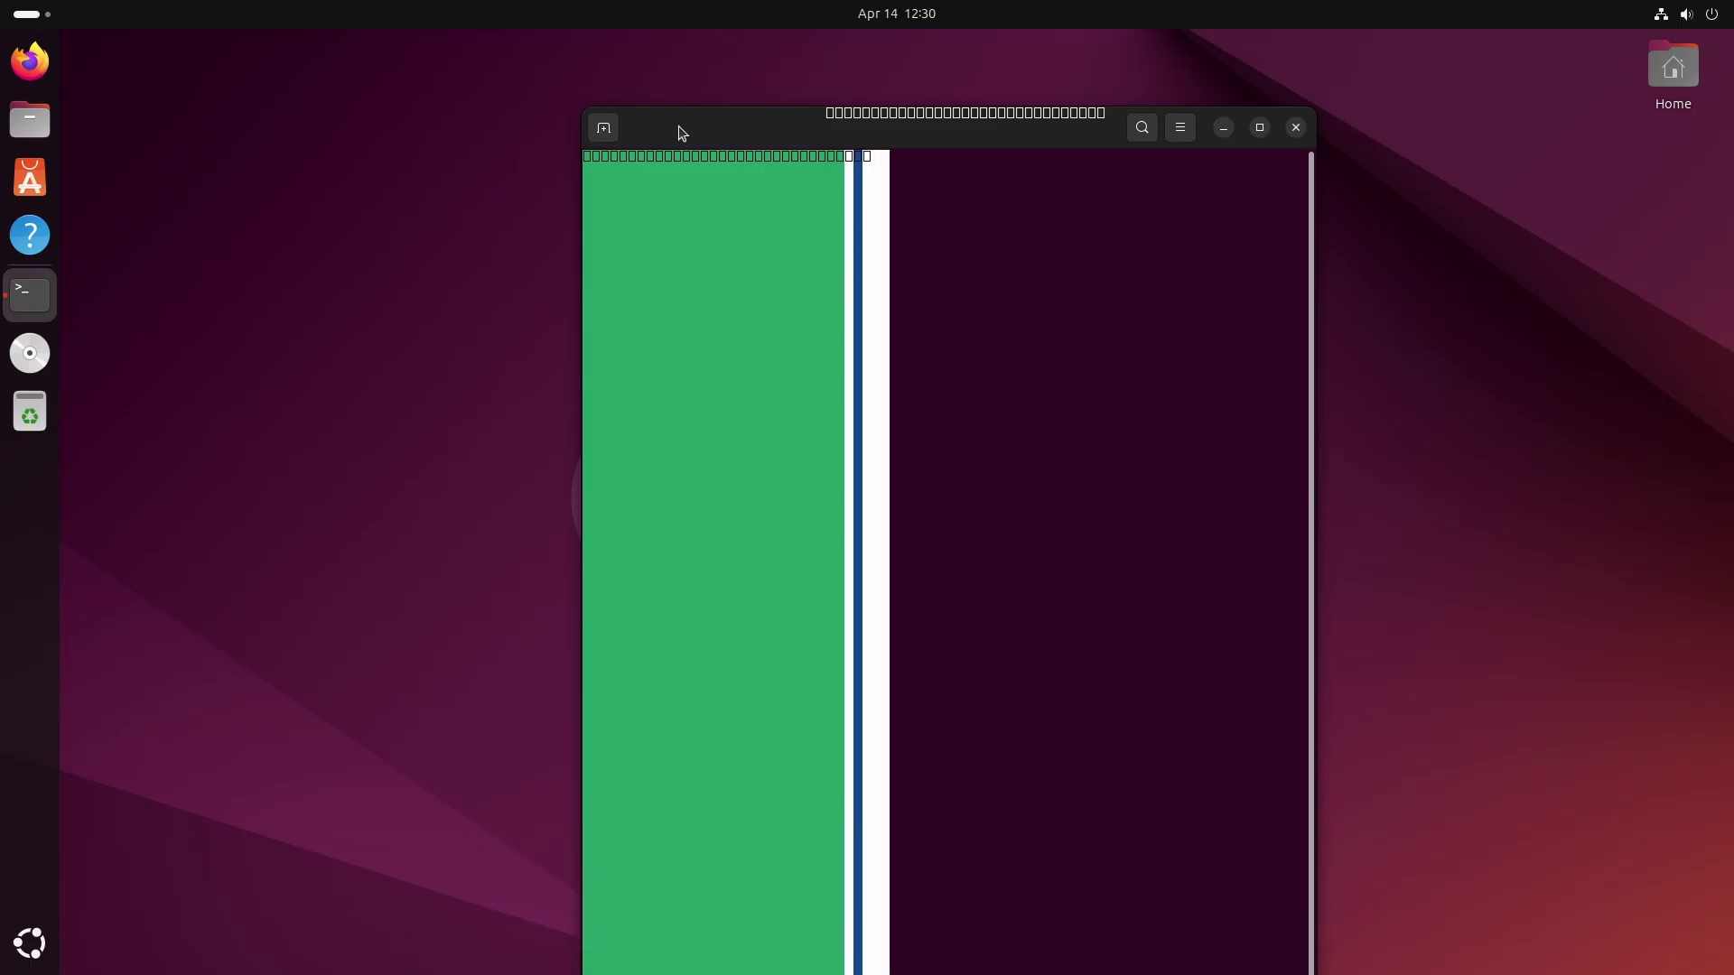
click(1180, 129)
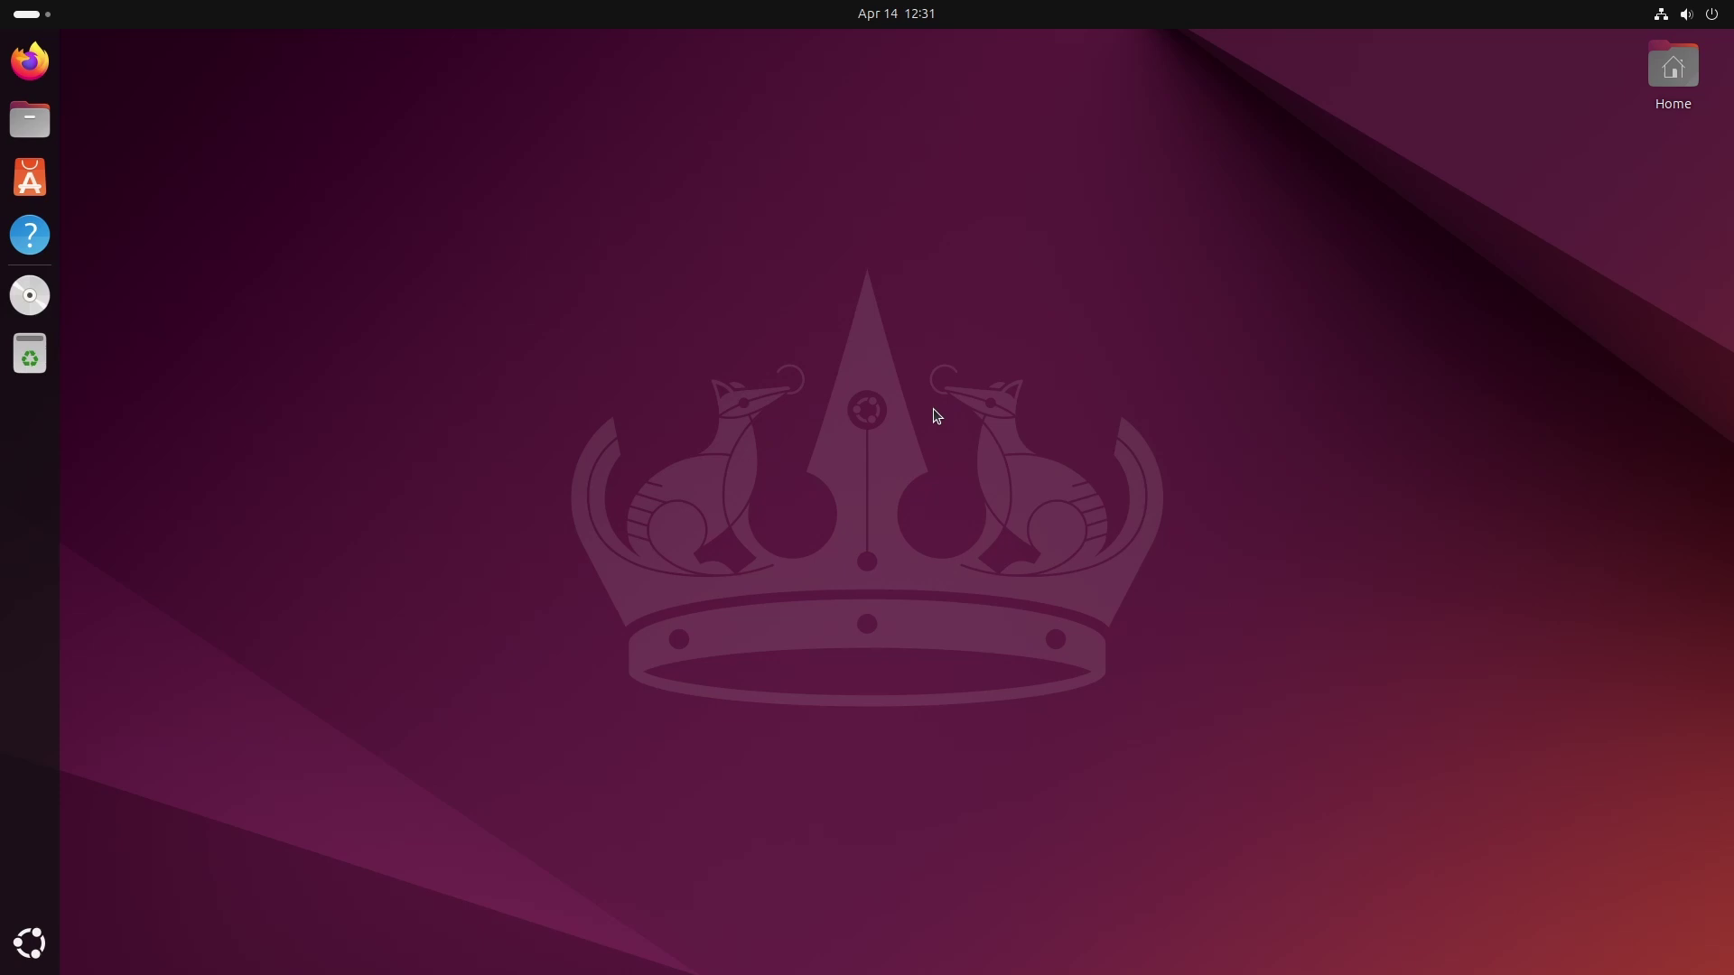
Step: Launch the purple network app from the Utilities folder of the app overview to examine how it displays
click(30, 941)
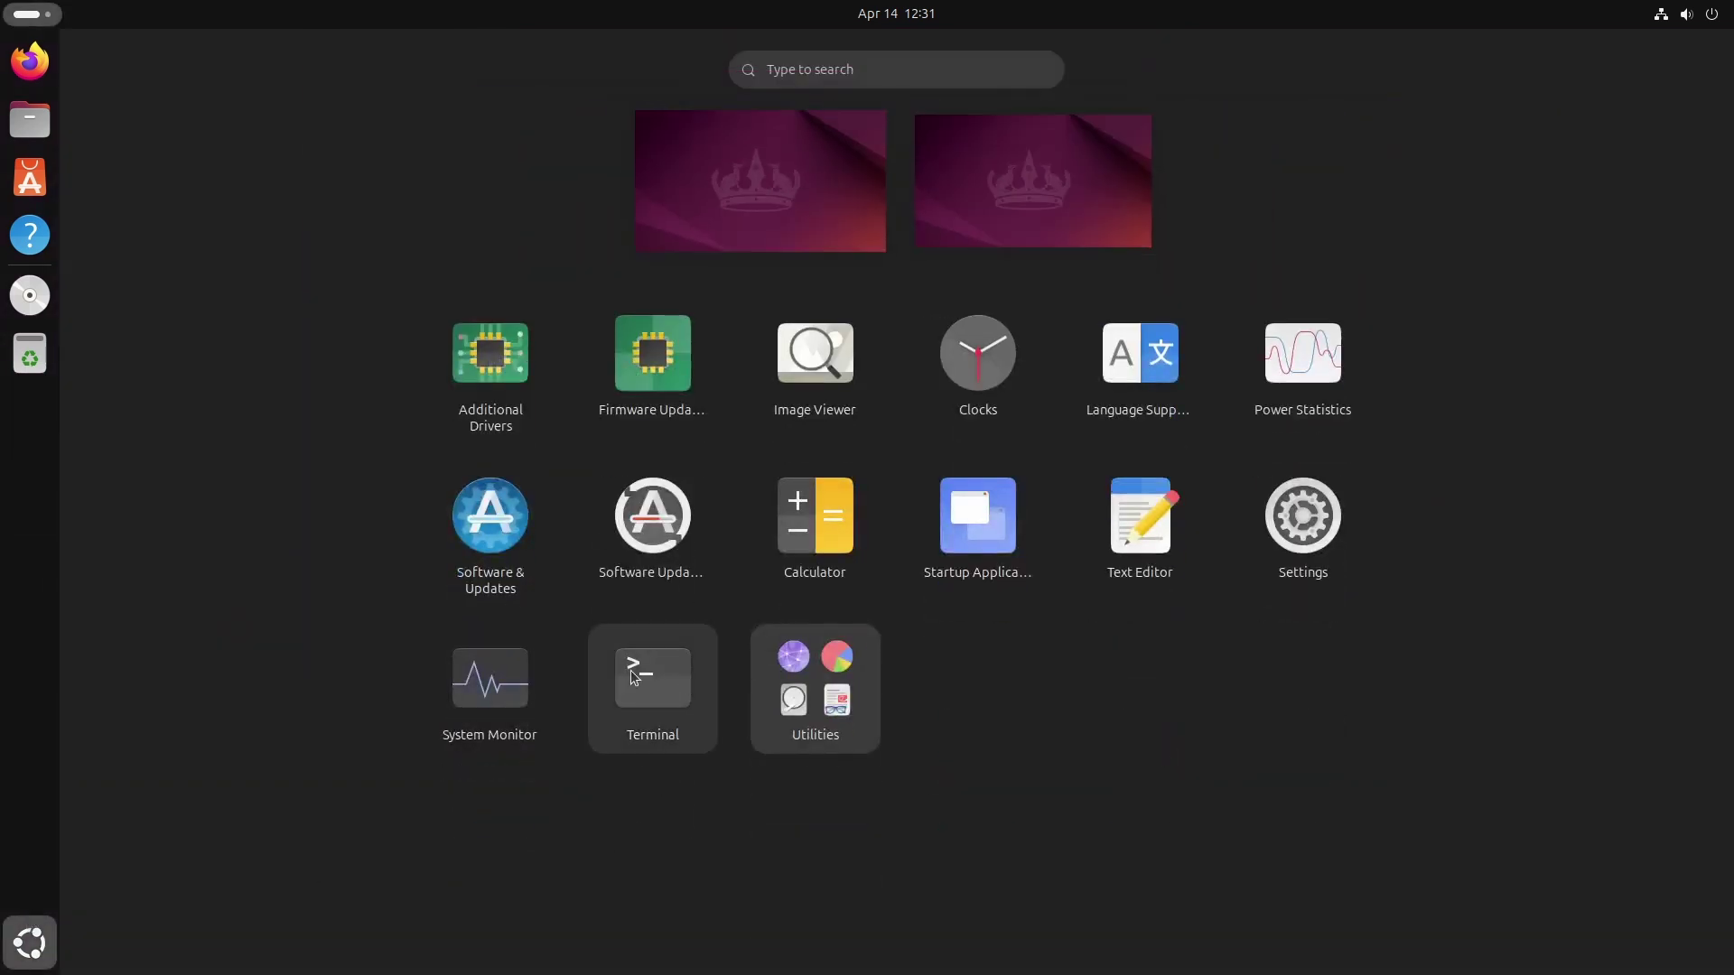
click(797, 675)
click(745, 454)
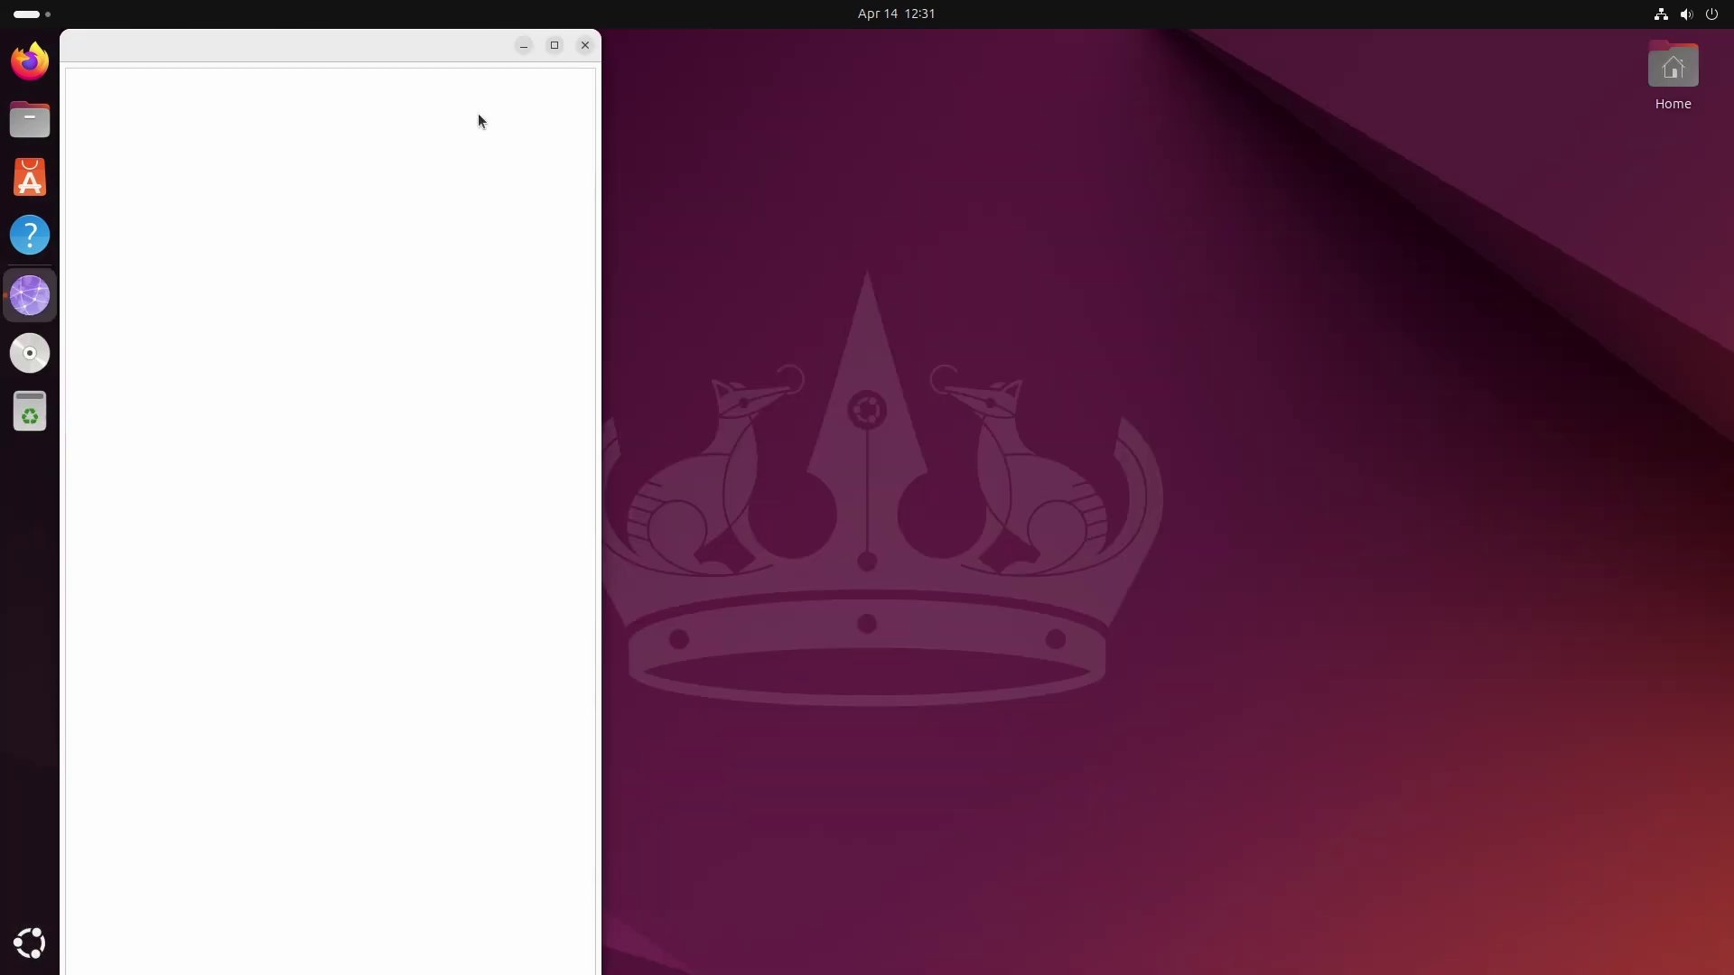
Step: Move the blank network connections window to the middle of the desktop, test resizing its edge, and close it
drag(404, 48, 978, 59)
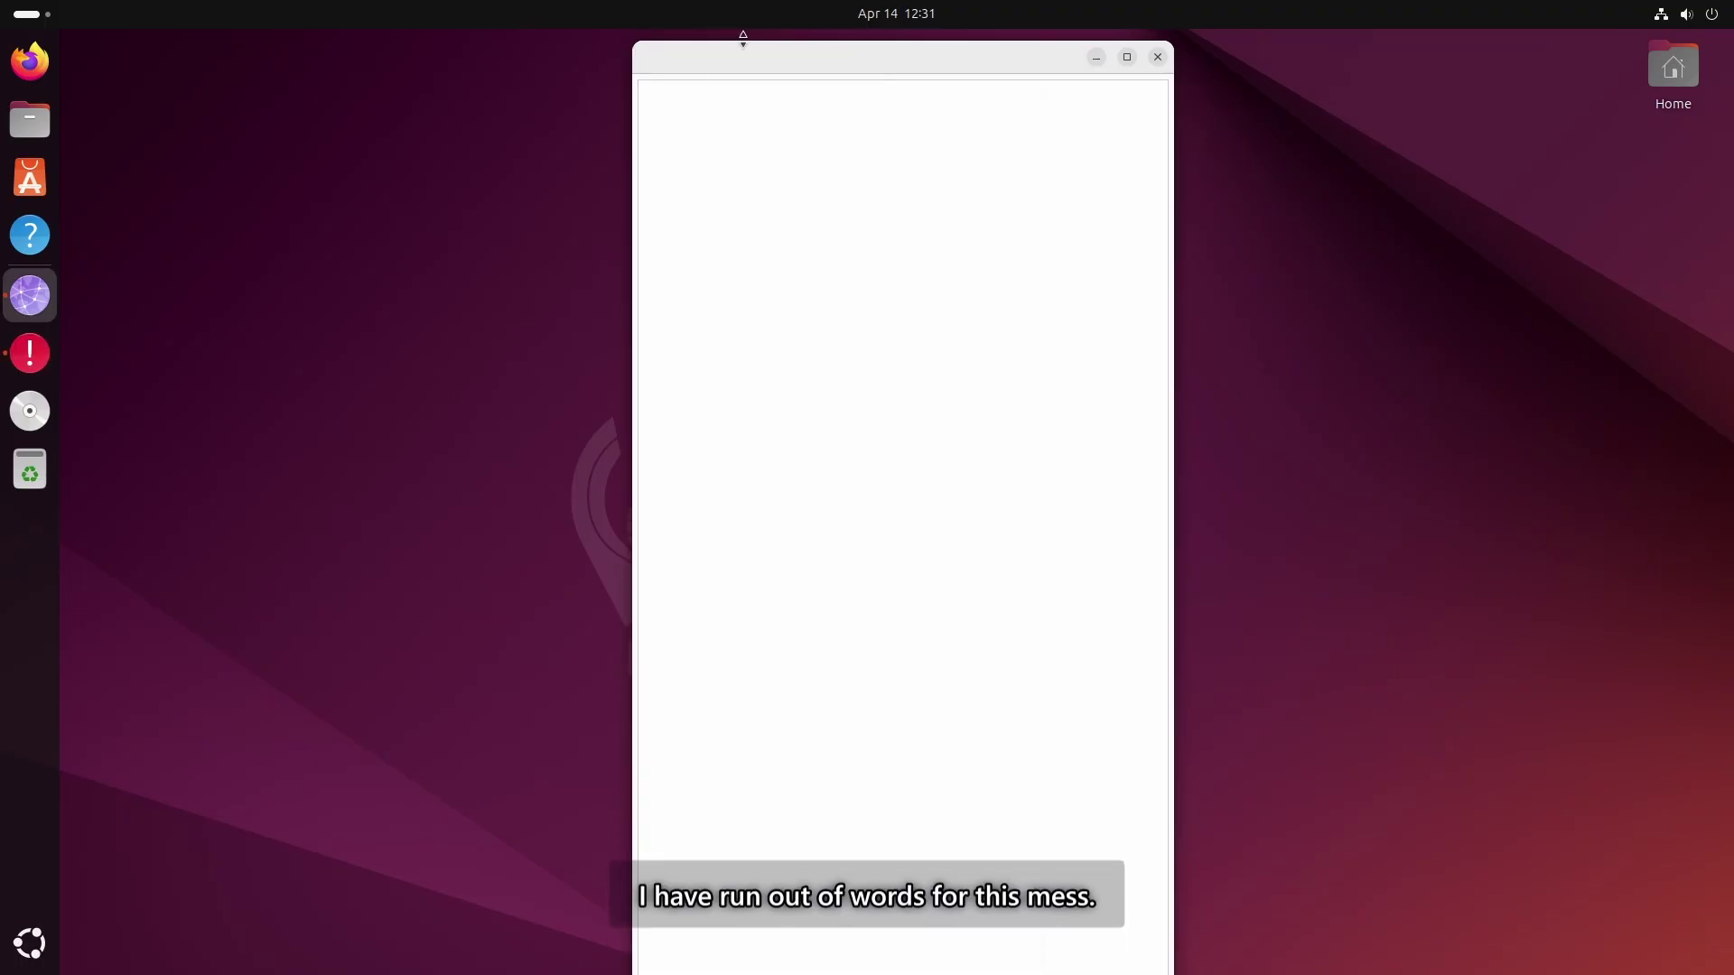
drag(720, 46, 885, 35)
drag(816, 115, 654, 201)
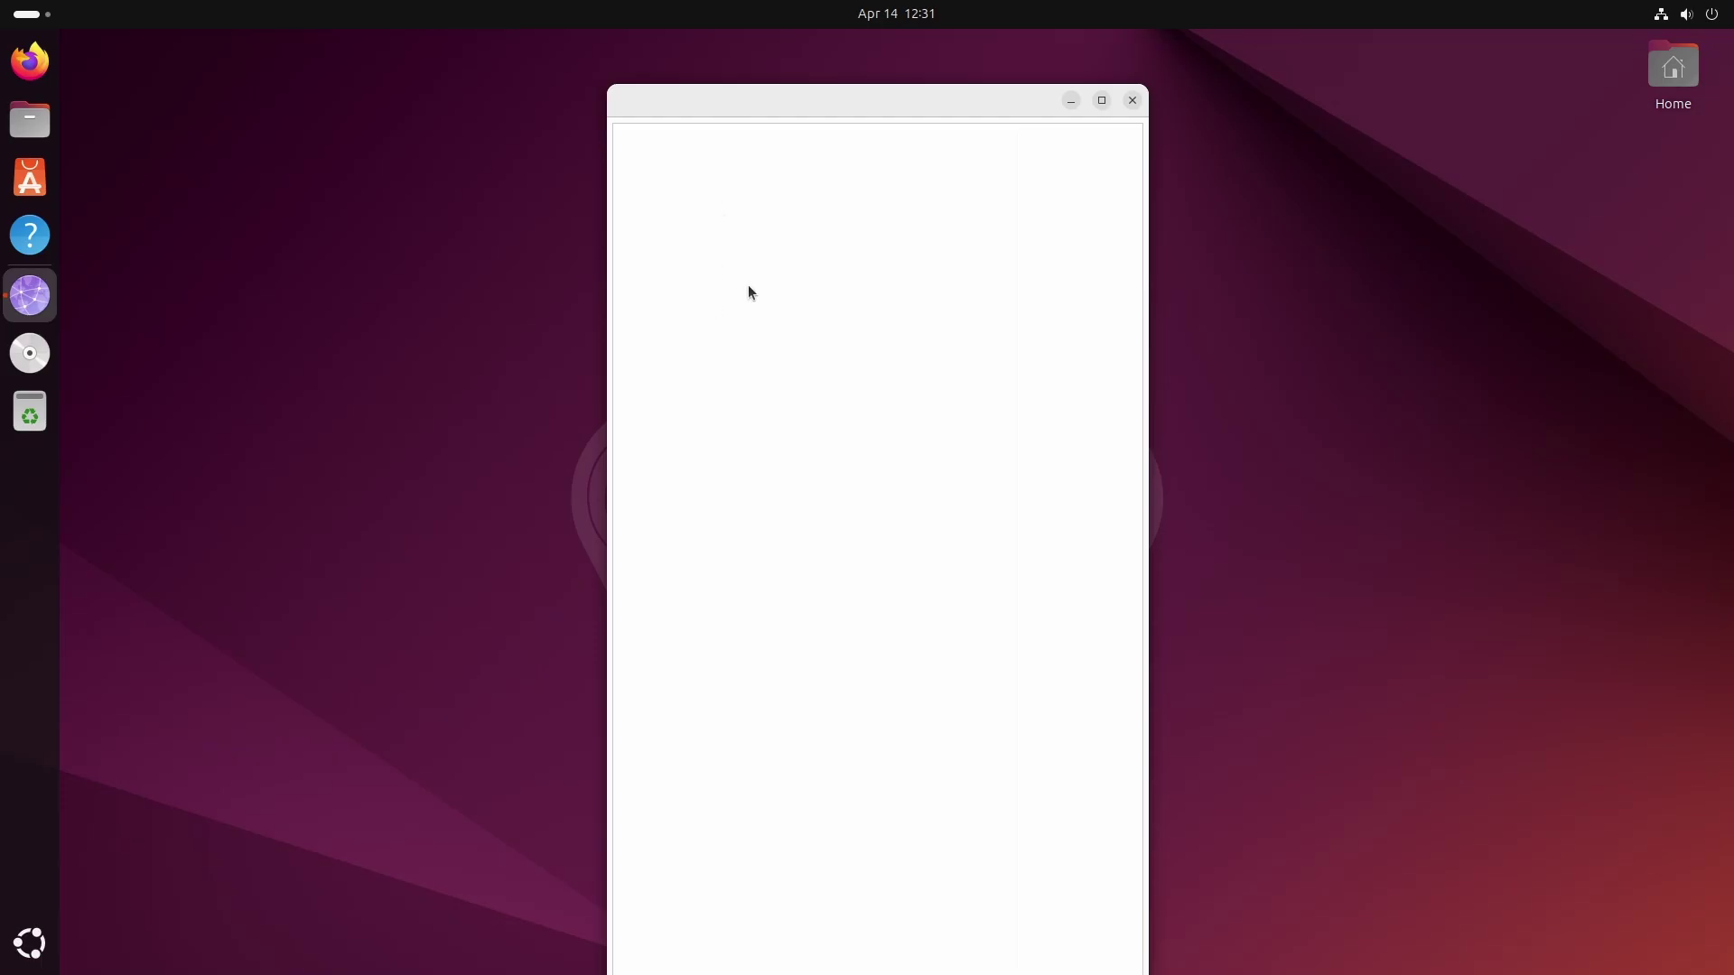
click(1039, 86)
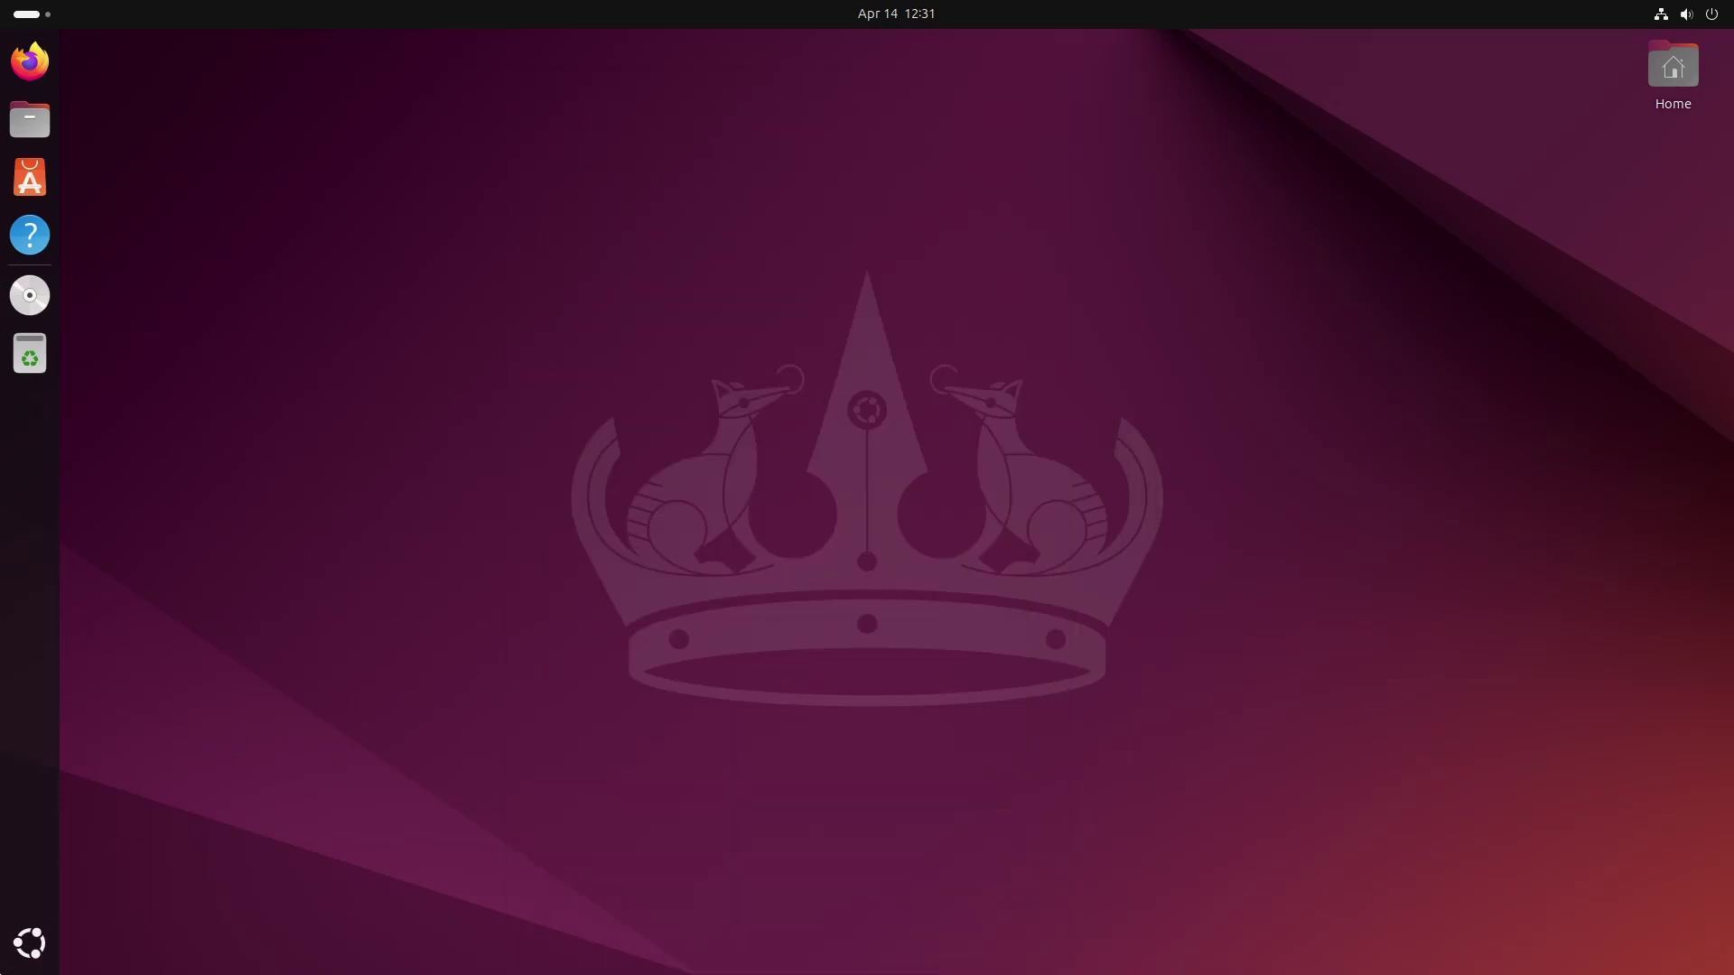
Step: Launch the disk usage app from the Utilities folder, move its window to the desktop centre, and try to open its main menu
key(super+a)
click(754, 734)
click(866, 426)
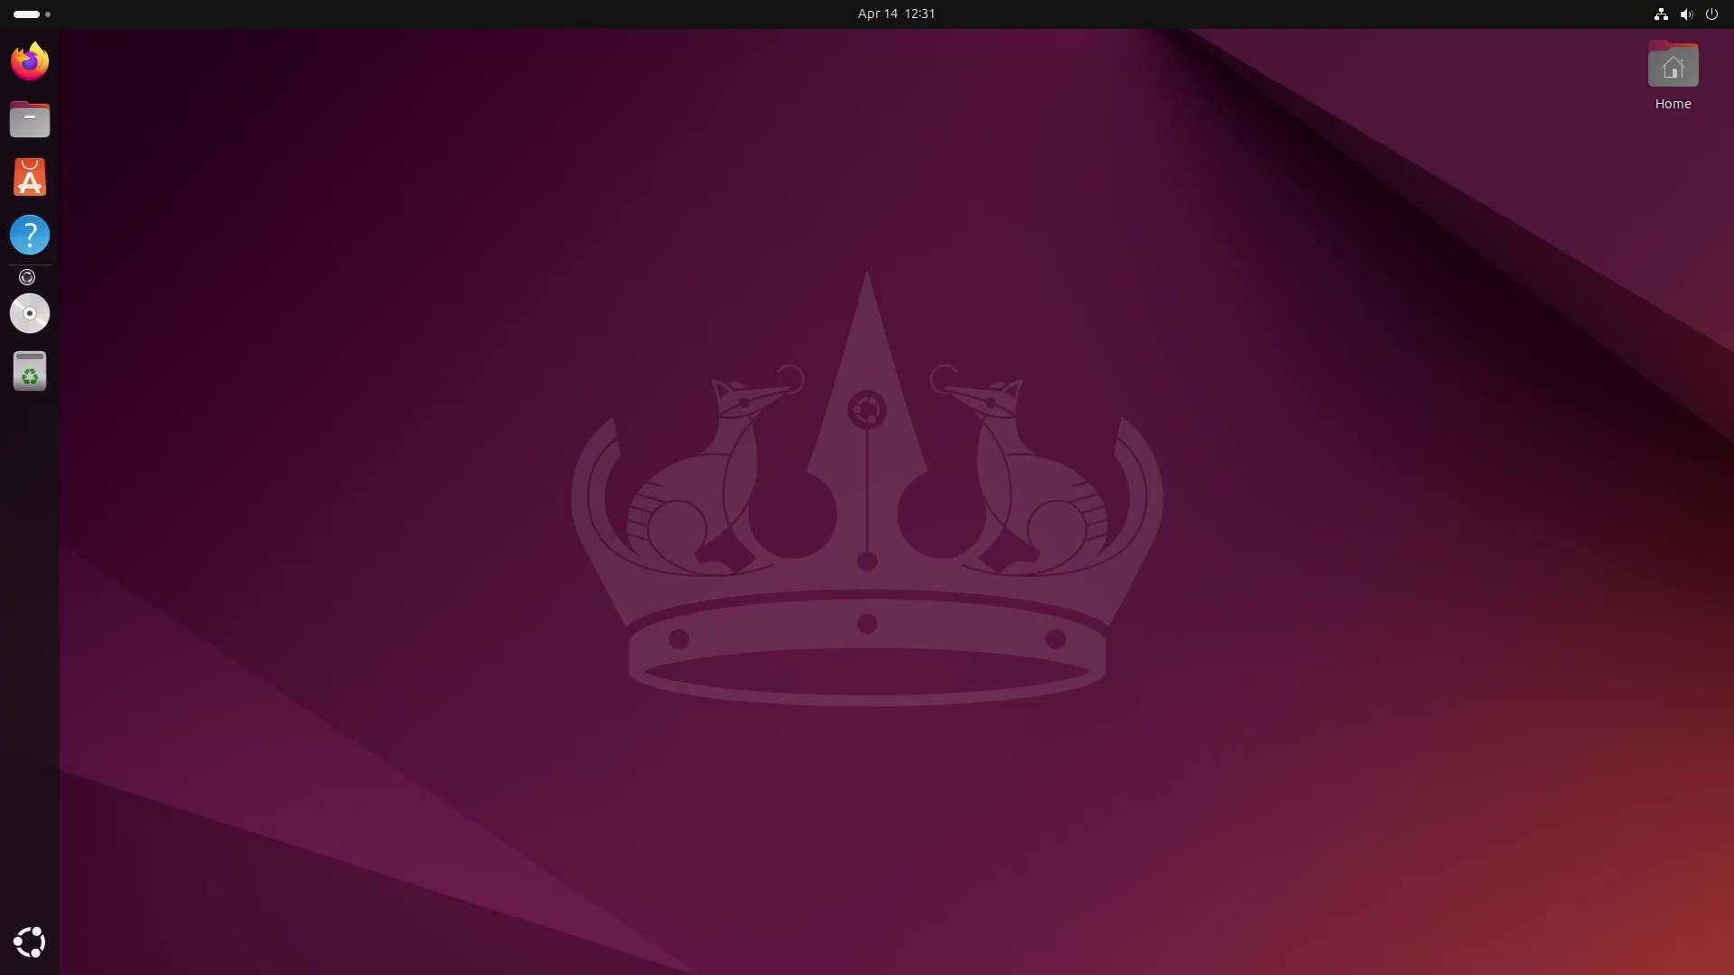
click(30, 295)
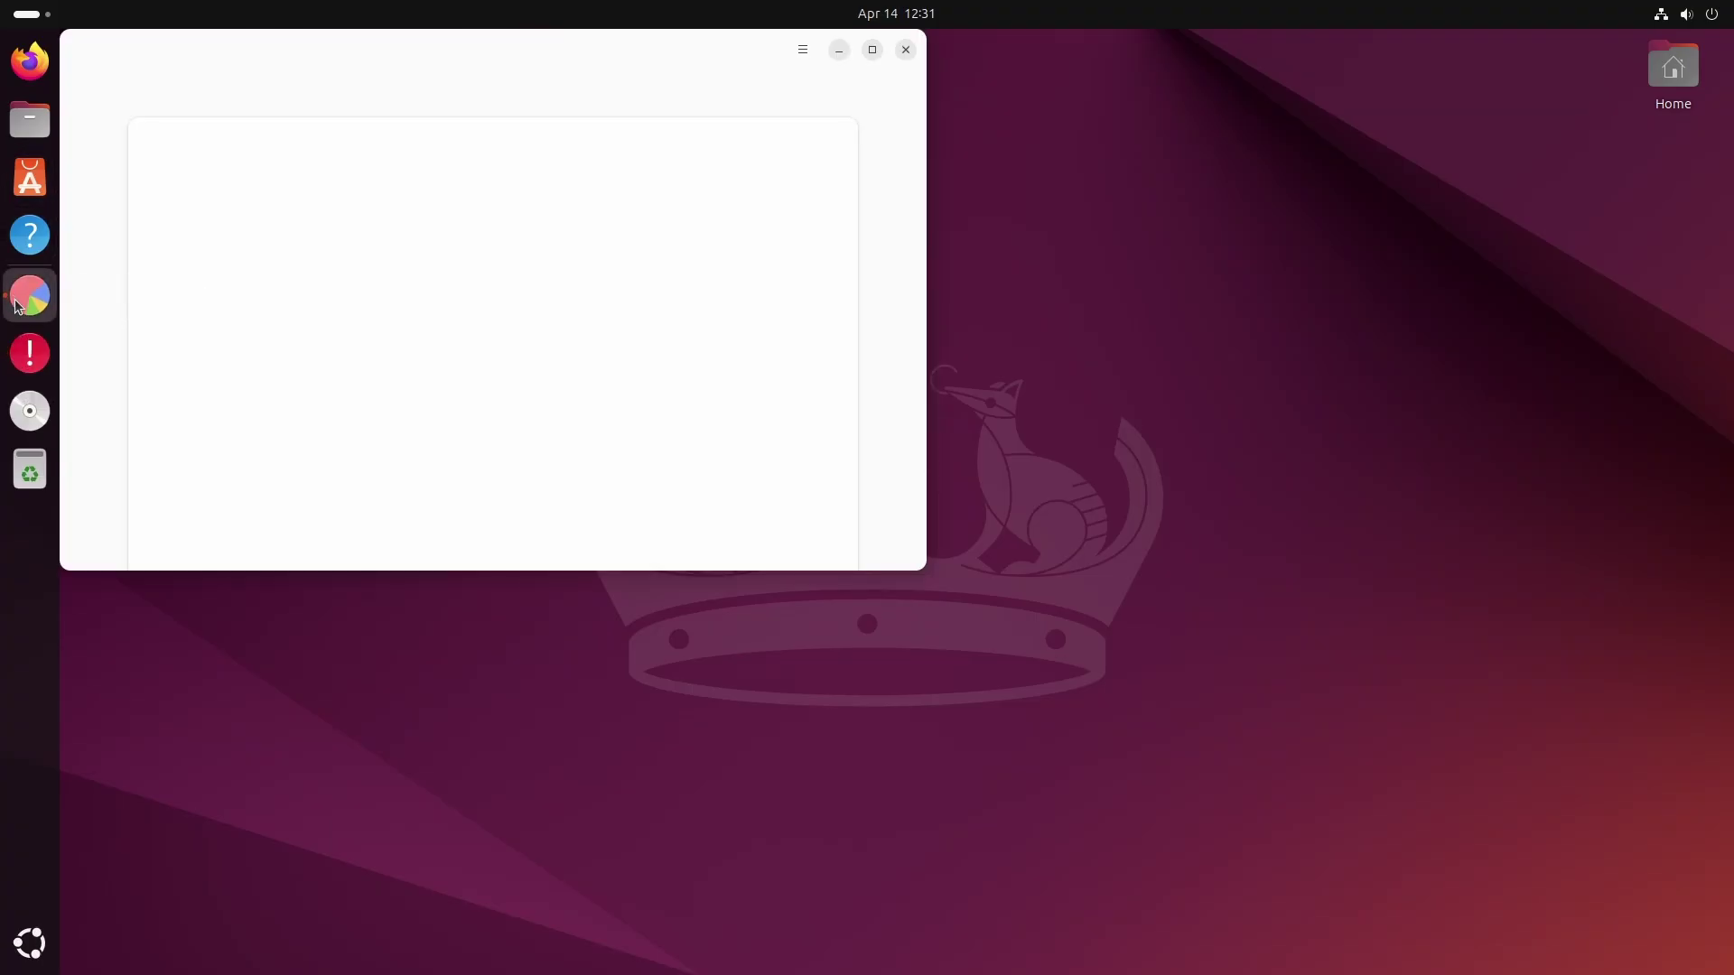
drag(405, 42, 773, 174)
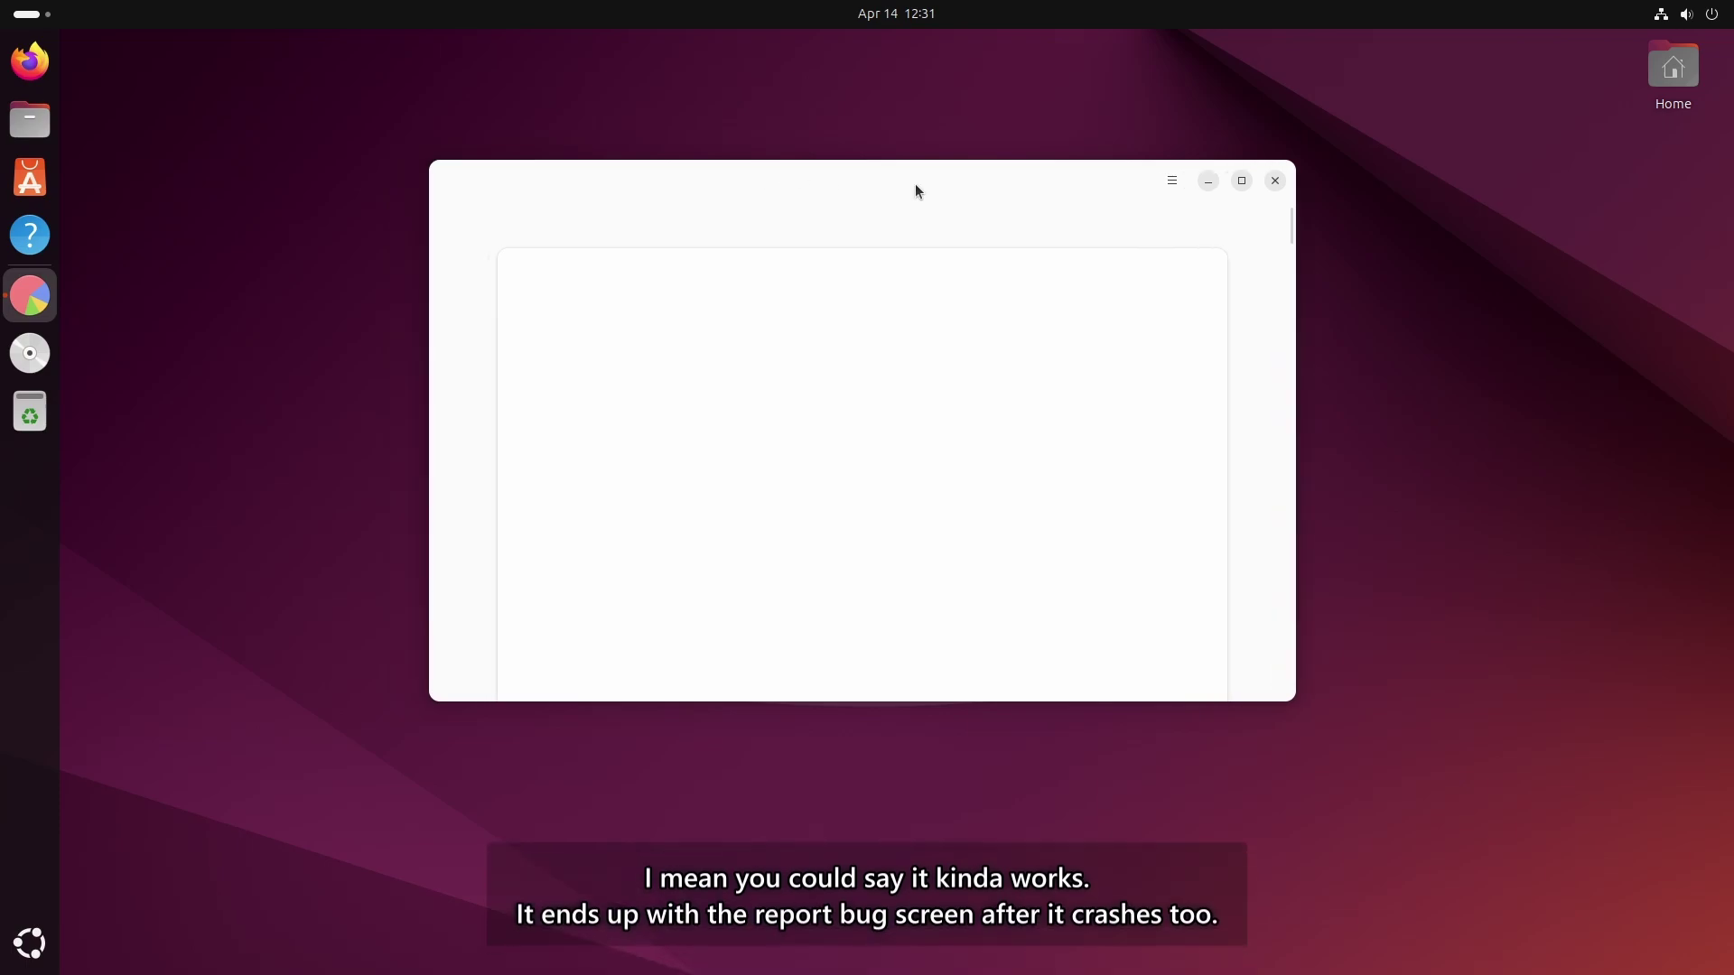
click(1169, 186)
click(1169, 187)
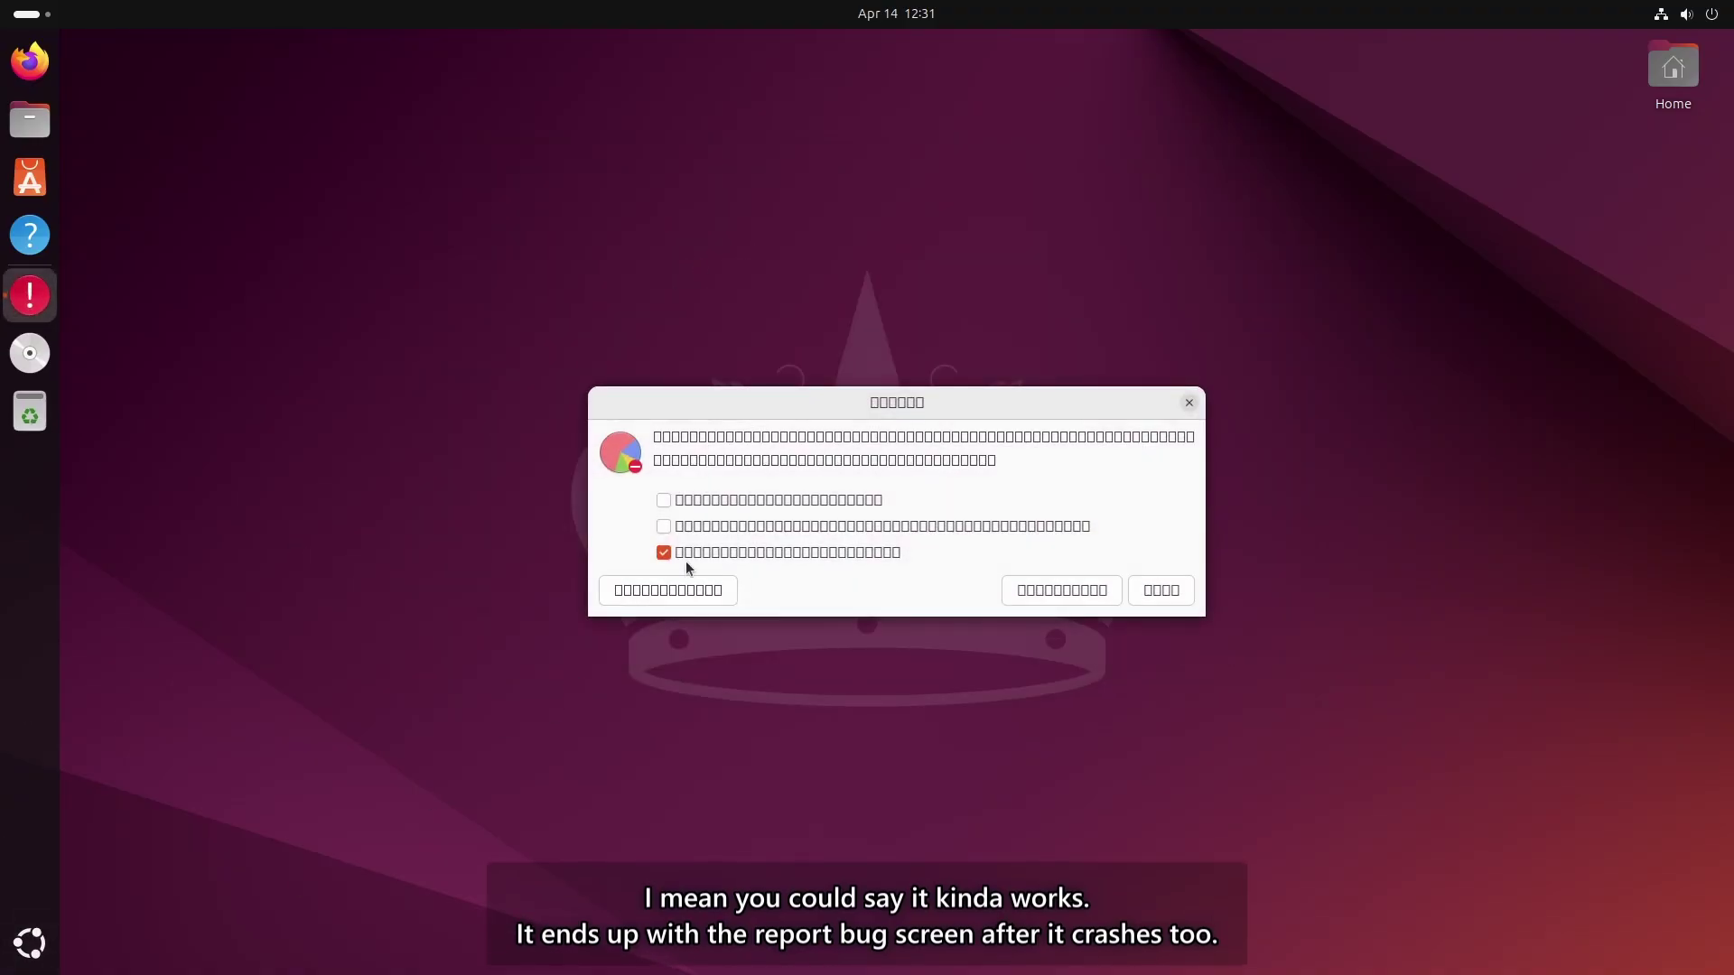
Step: Dismiss the disk usage problem report with all checkboxes cleared, and test characters in the authentication password field before cancelling the prompt
click(666, 502)
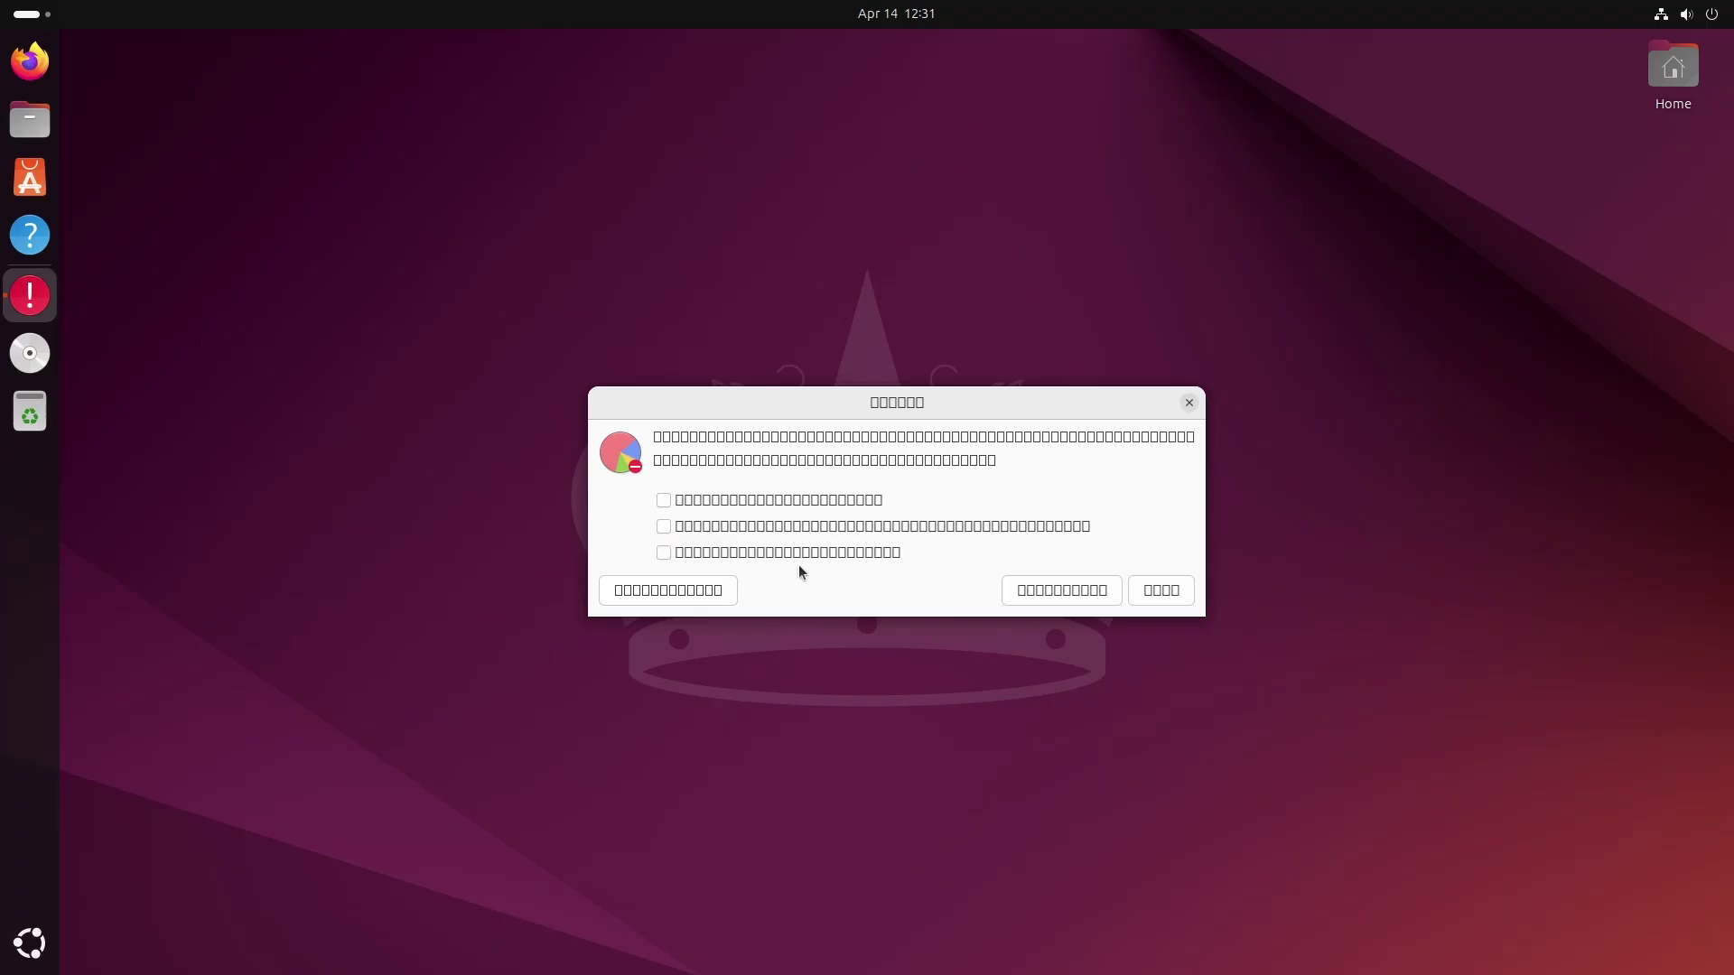
click(1160, 591)
key(super+a)
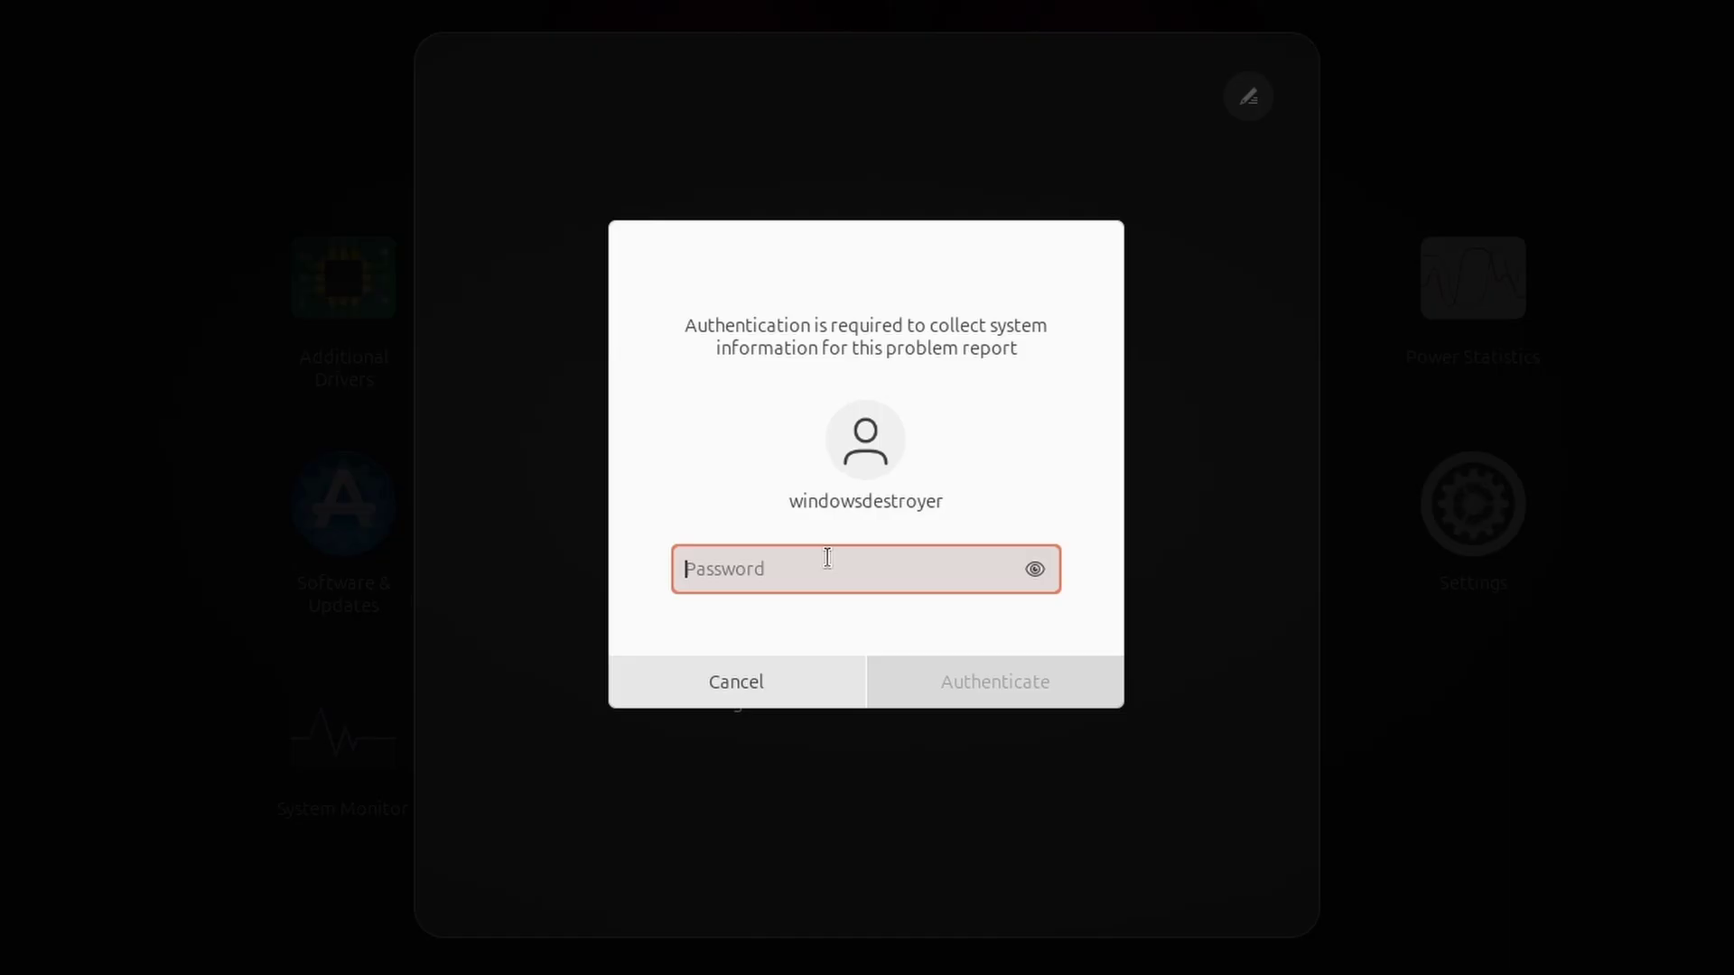
text(*)
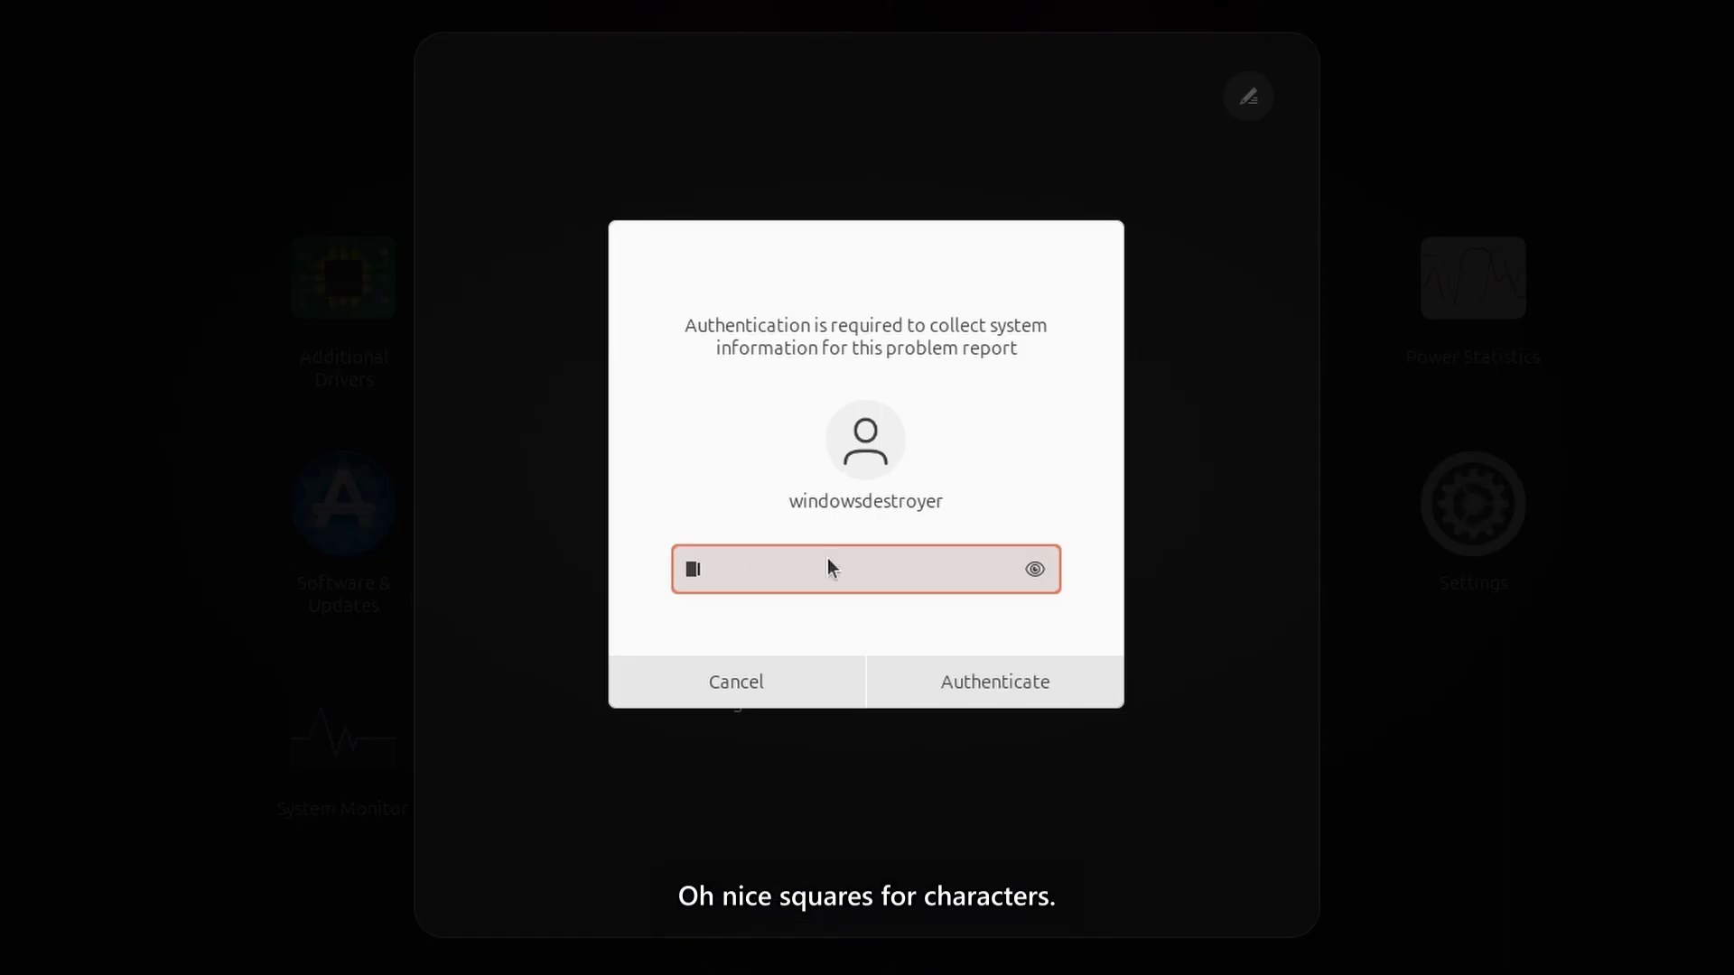
key(BackSpace)
text(*)
key(Escape)
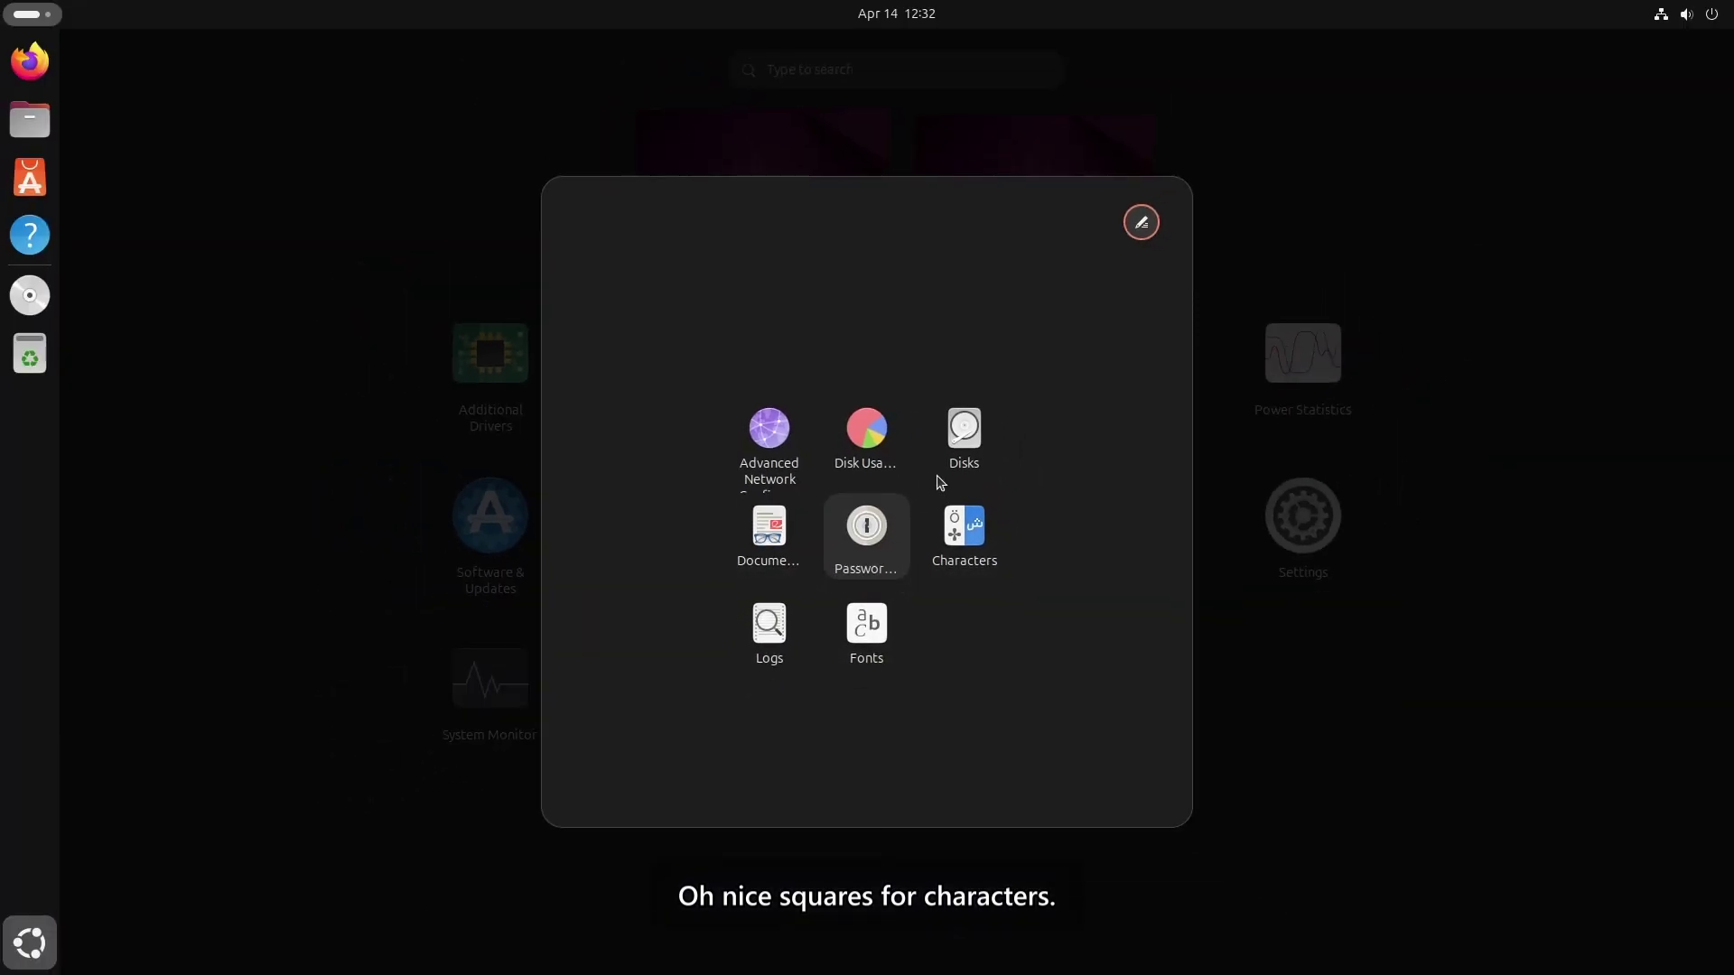
Step: Try to launch Disks, and open the passwords app from the Utilities folder with its window moved to the desktop centre
click(945, 465)
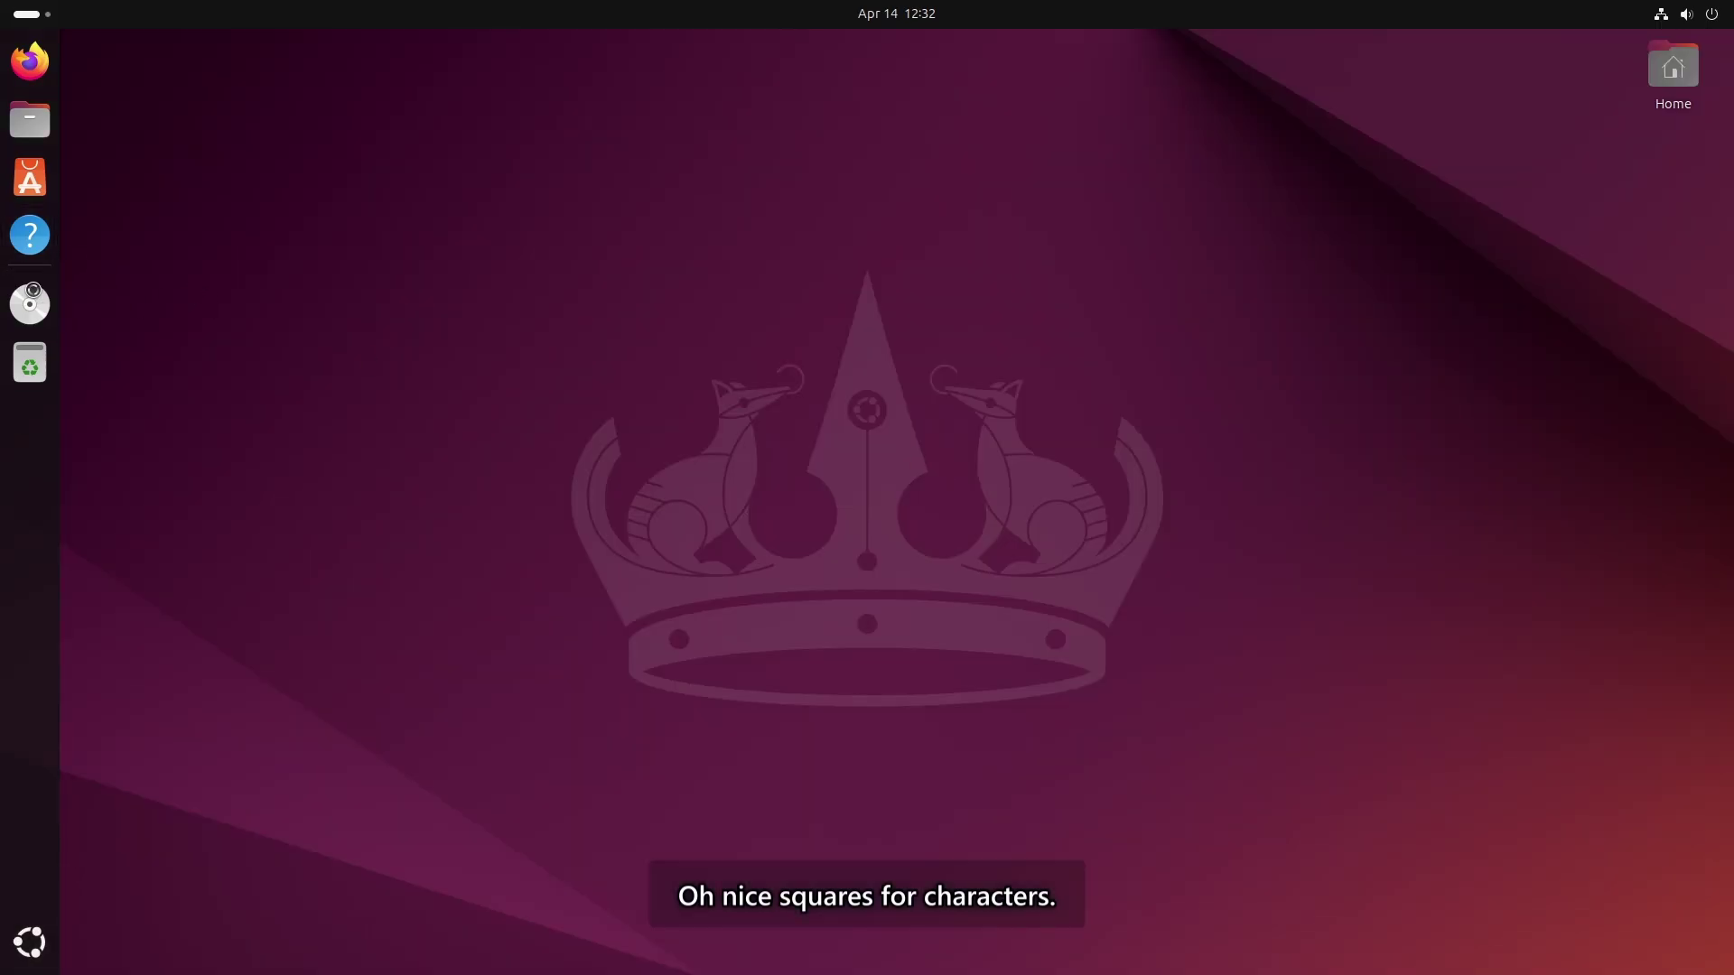
click(33, 962)
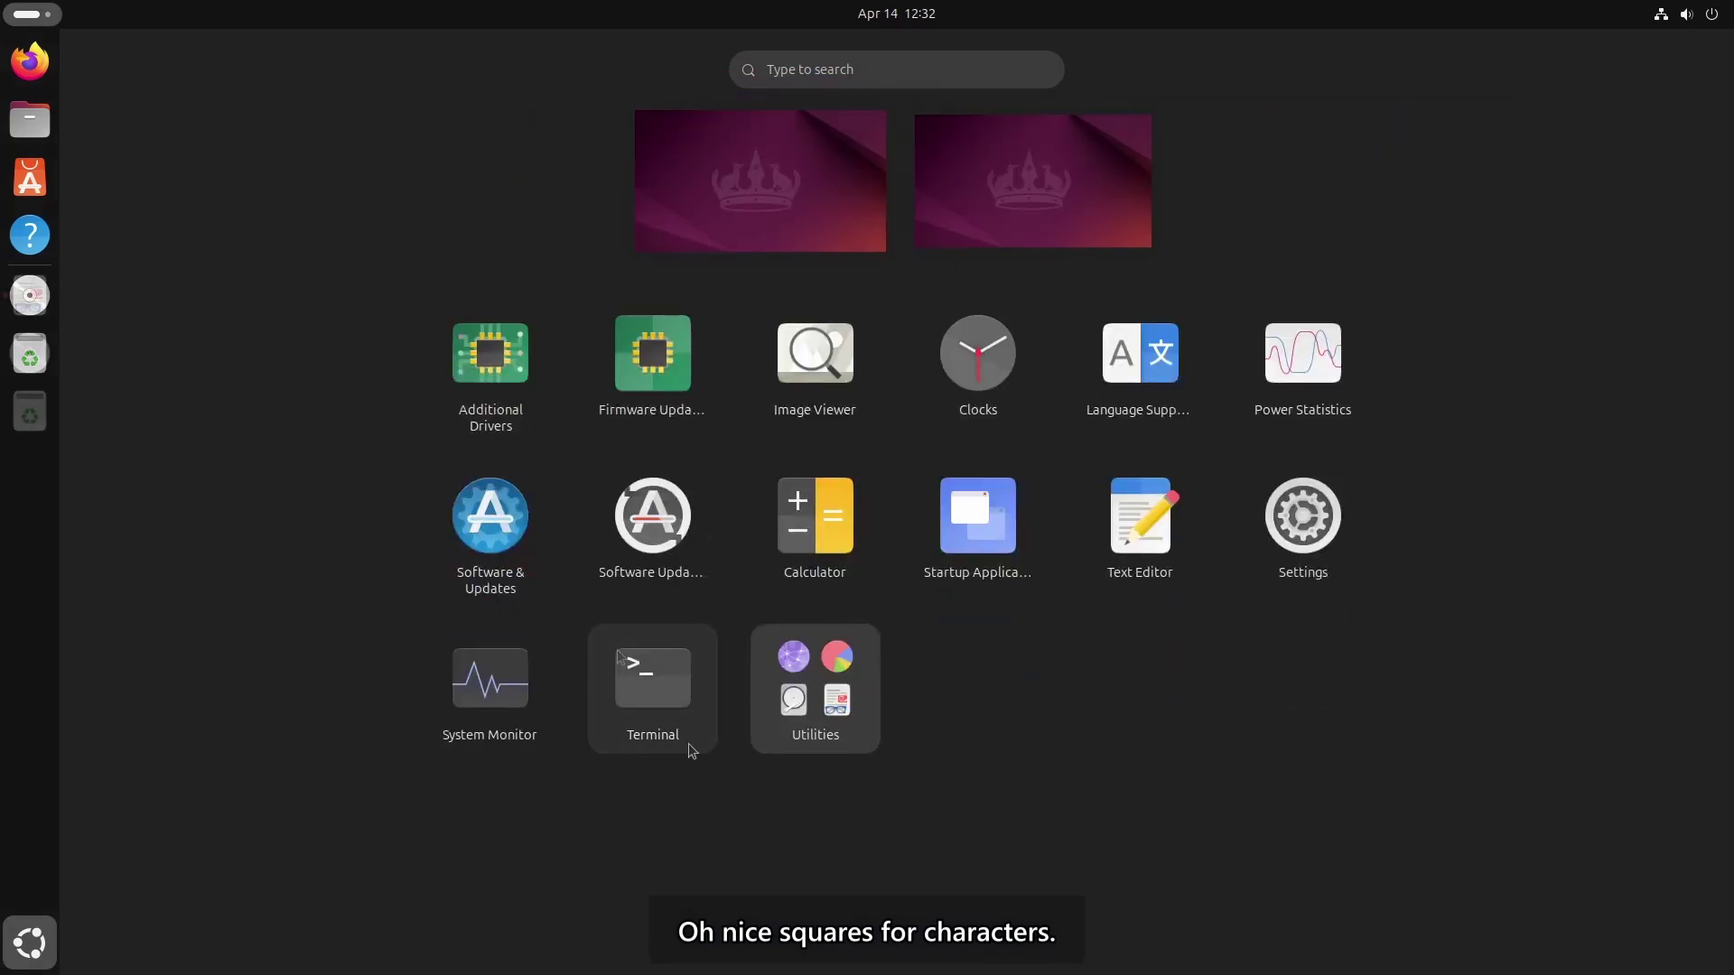
click(815, 804)
click(856, 542)
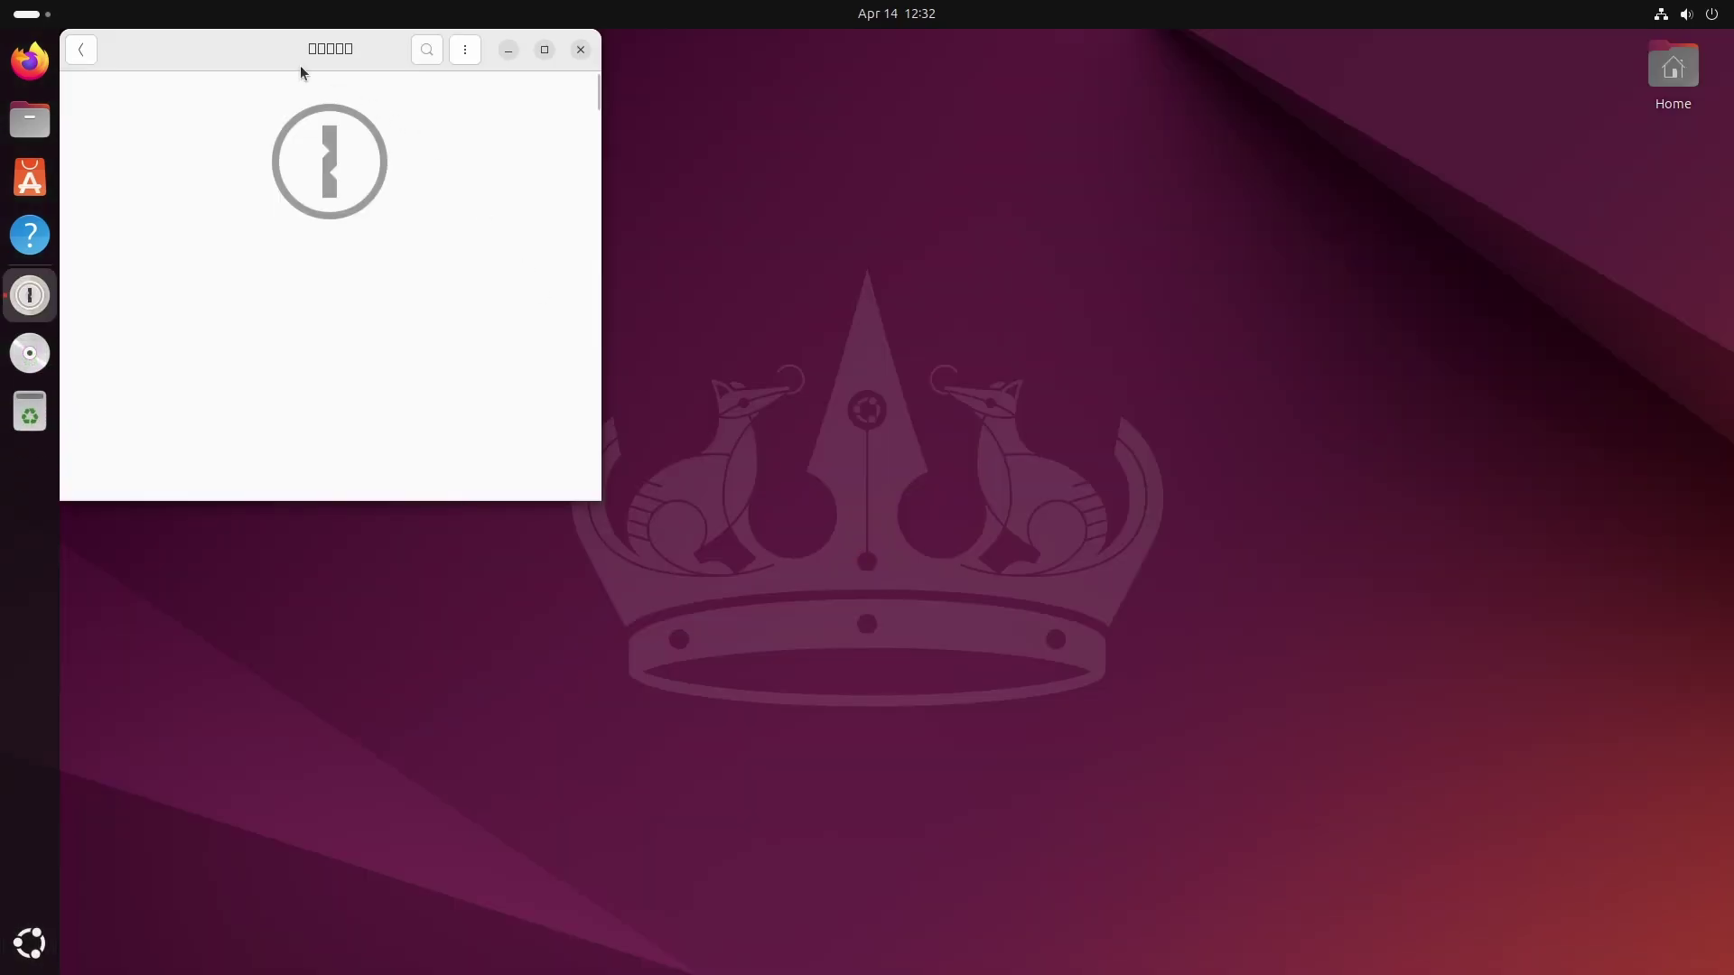
drag(301, 59, 809, 271)
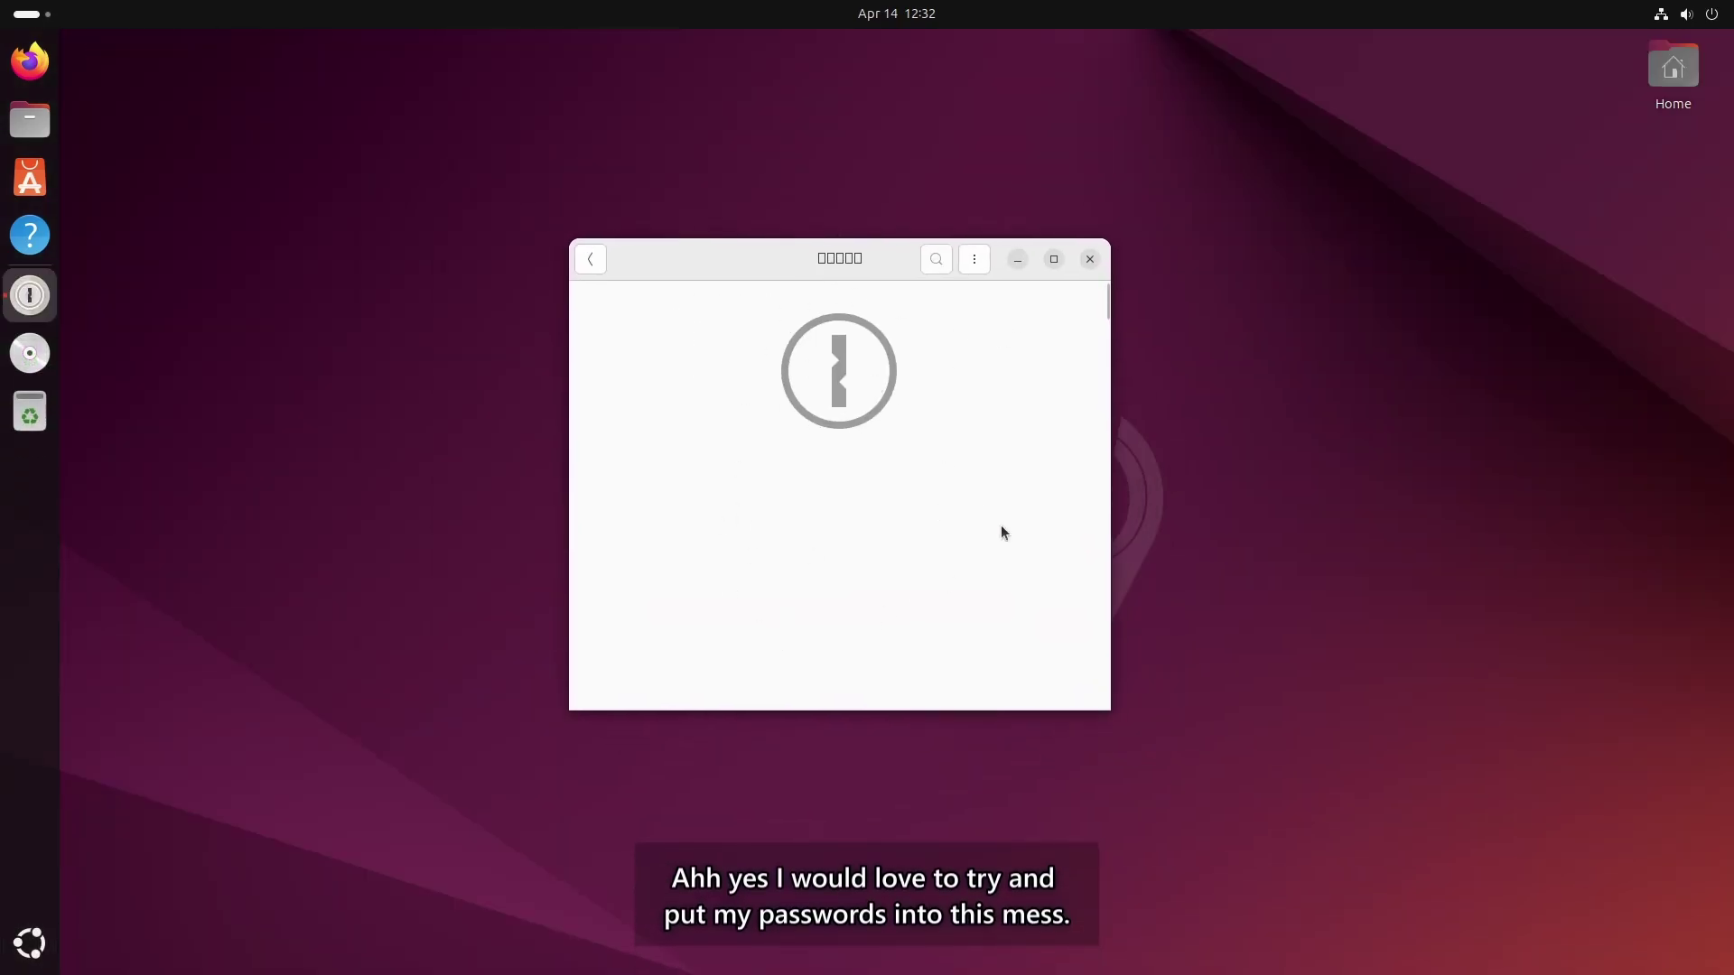
Step: Return to the keyring list in the passwords app, reopen the first password keyring, and force the app to quit
click(587, 267)
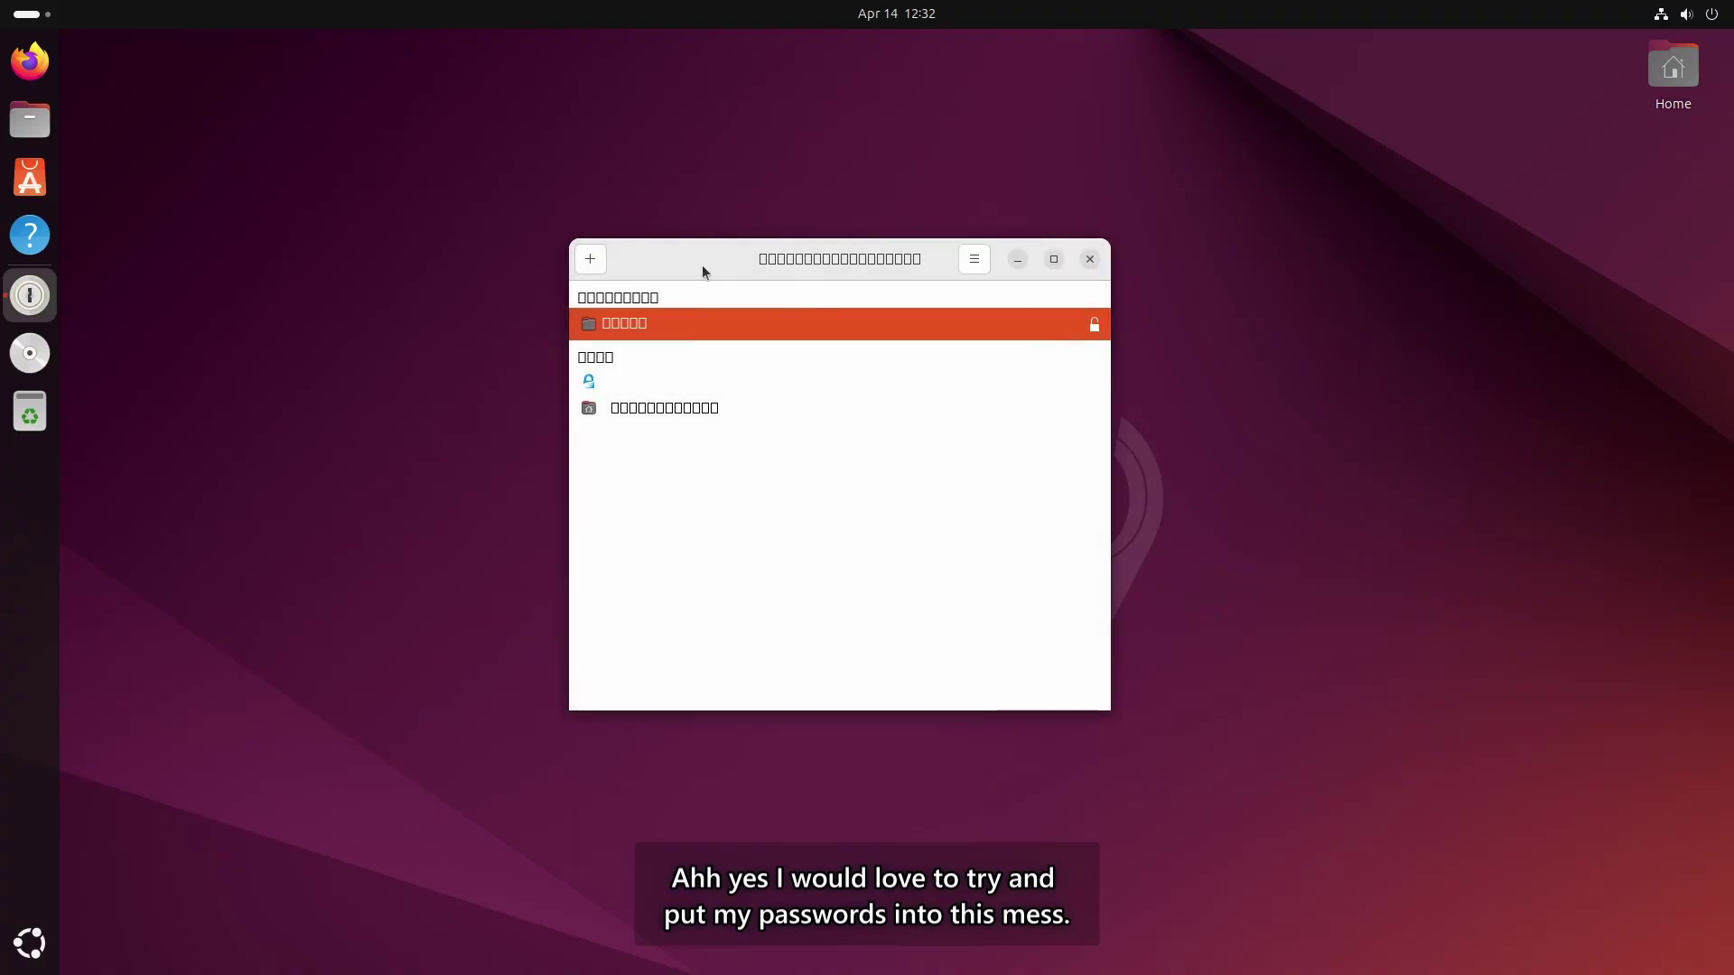
click(692, 326)
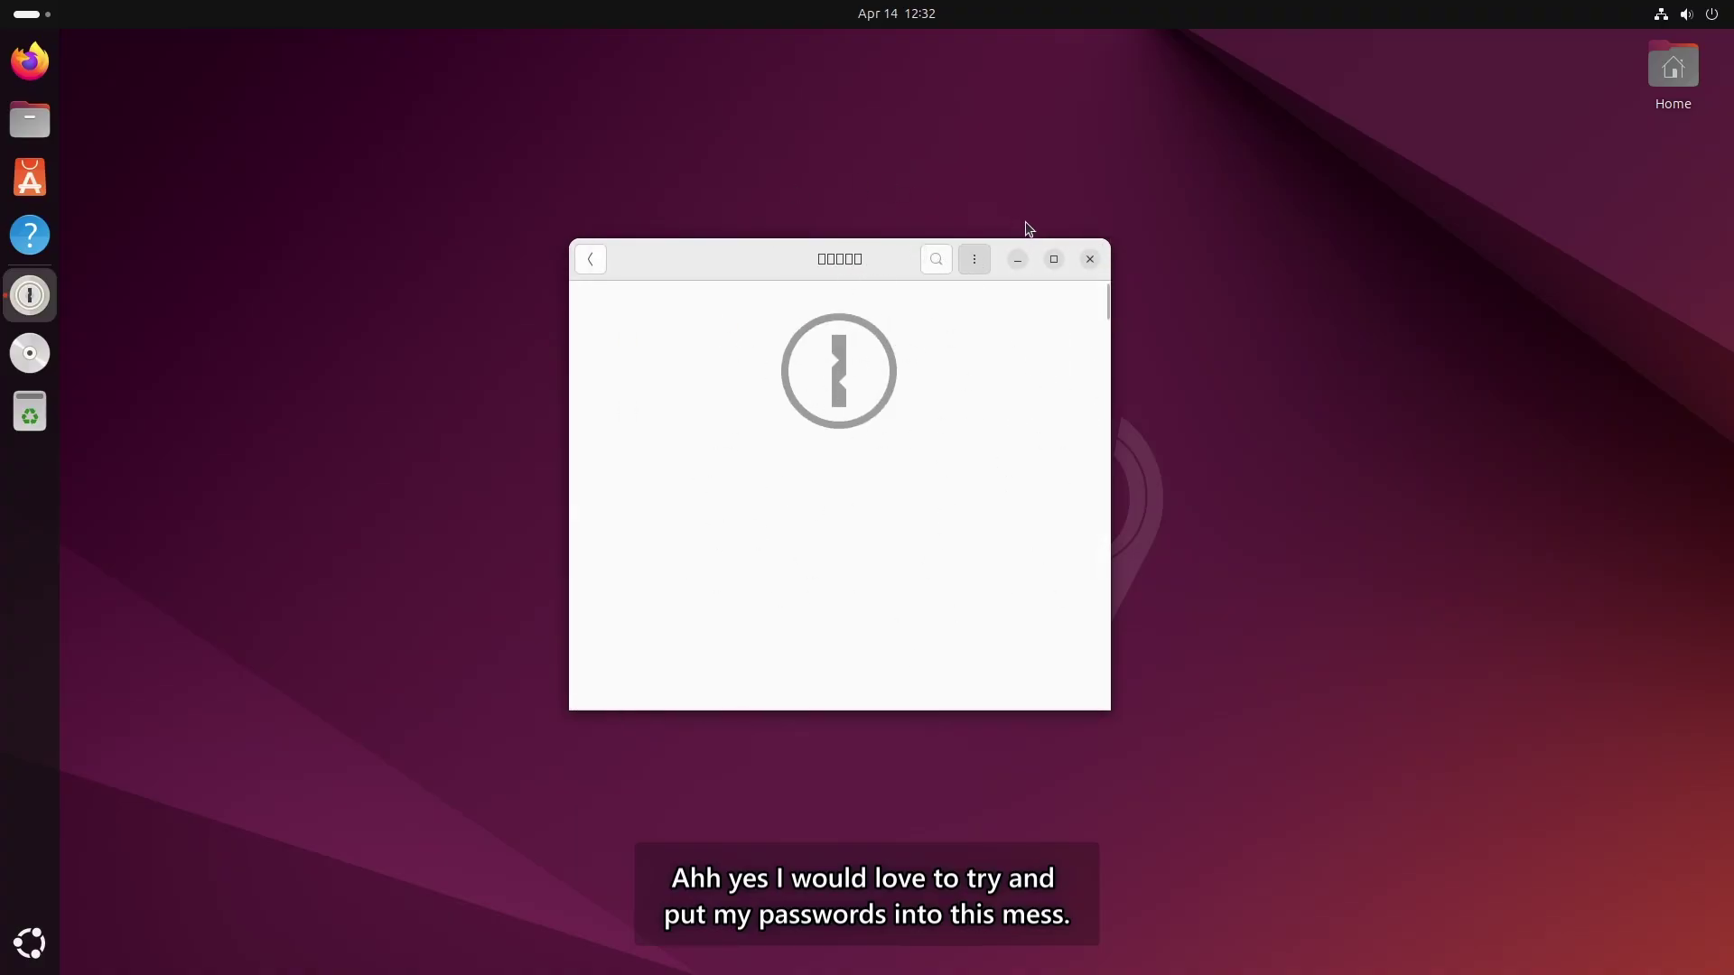
click(1090, 261)
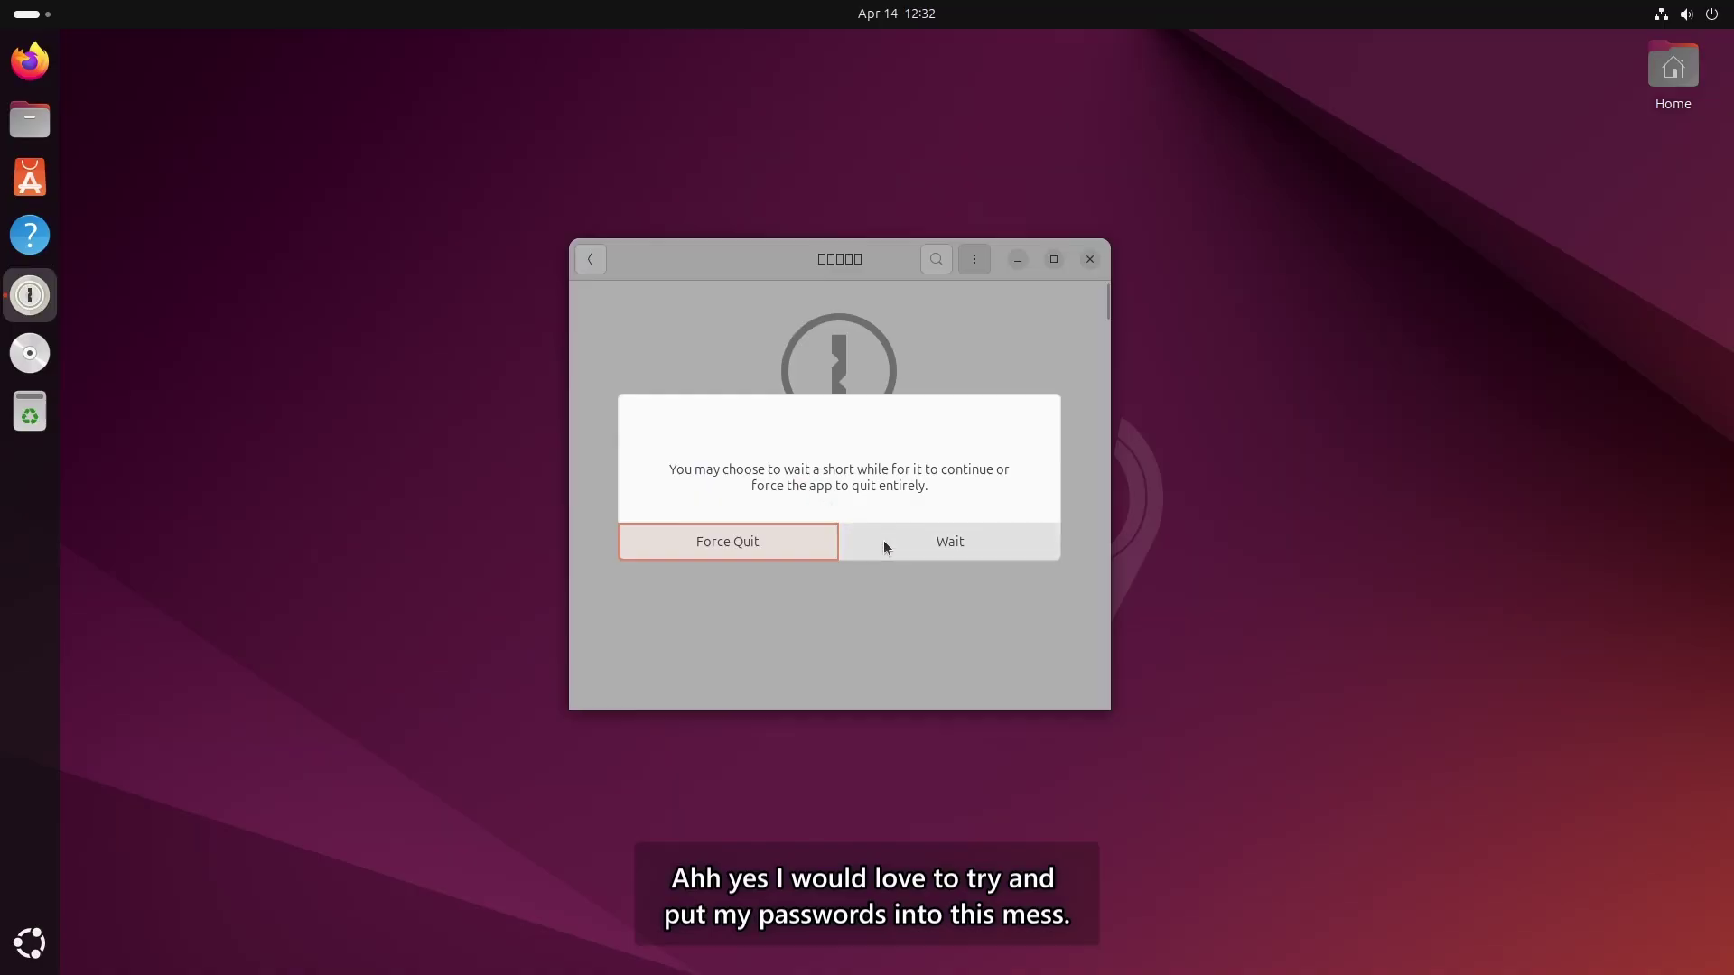
click(677, 542)
Step: Test the blank window of the mounted disc by maximizing and restoring it, and quit it
click(30, 942)
click(29, 942)
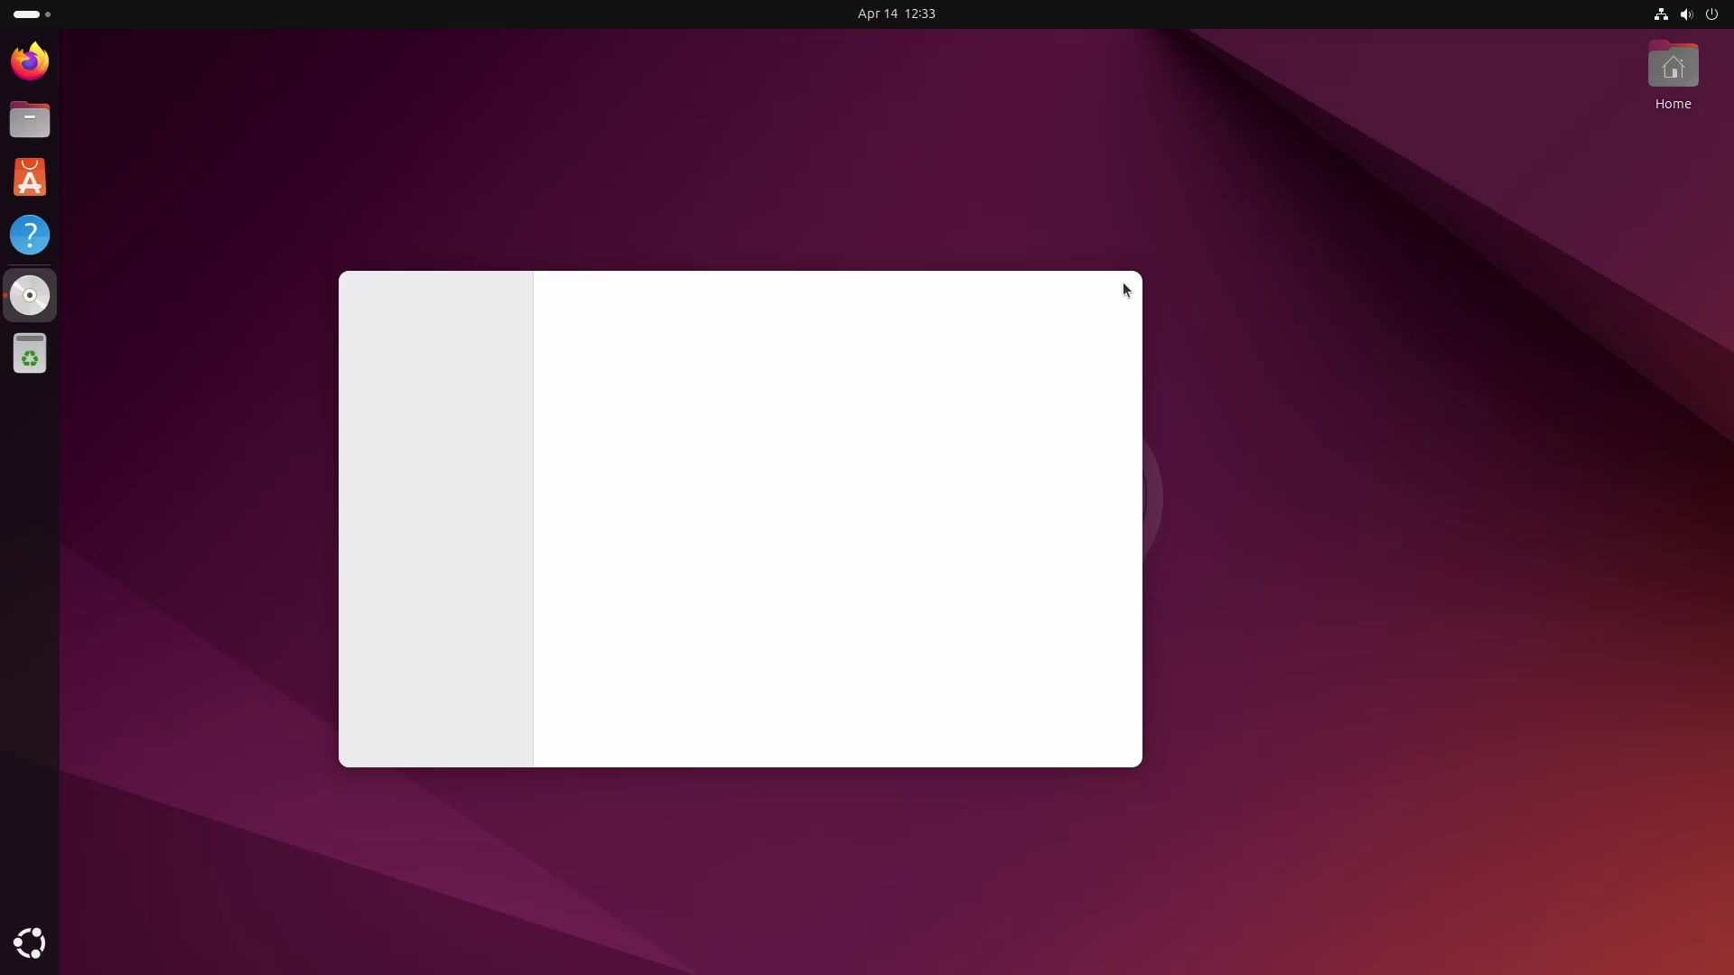
double_click(1123, 283)
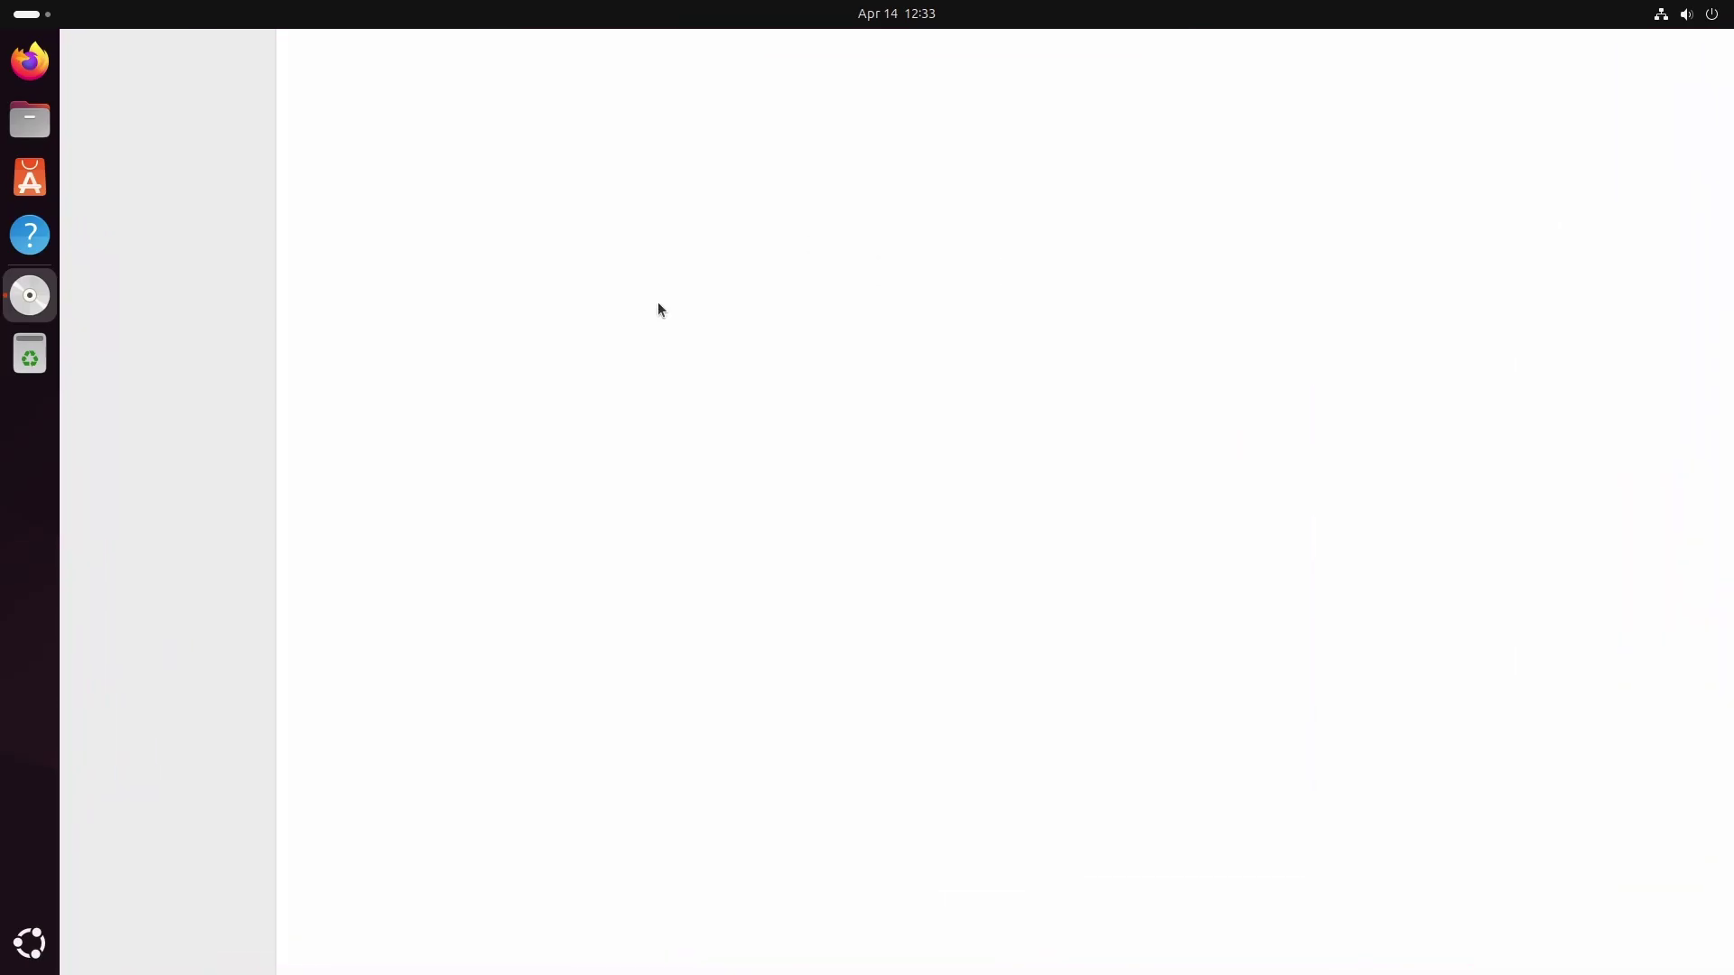
double_click(774, 137)
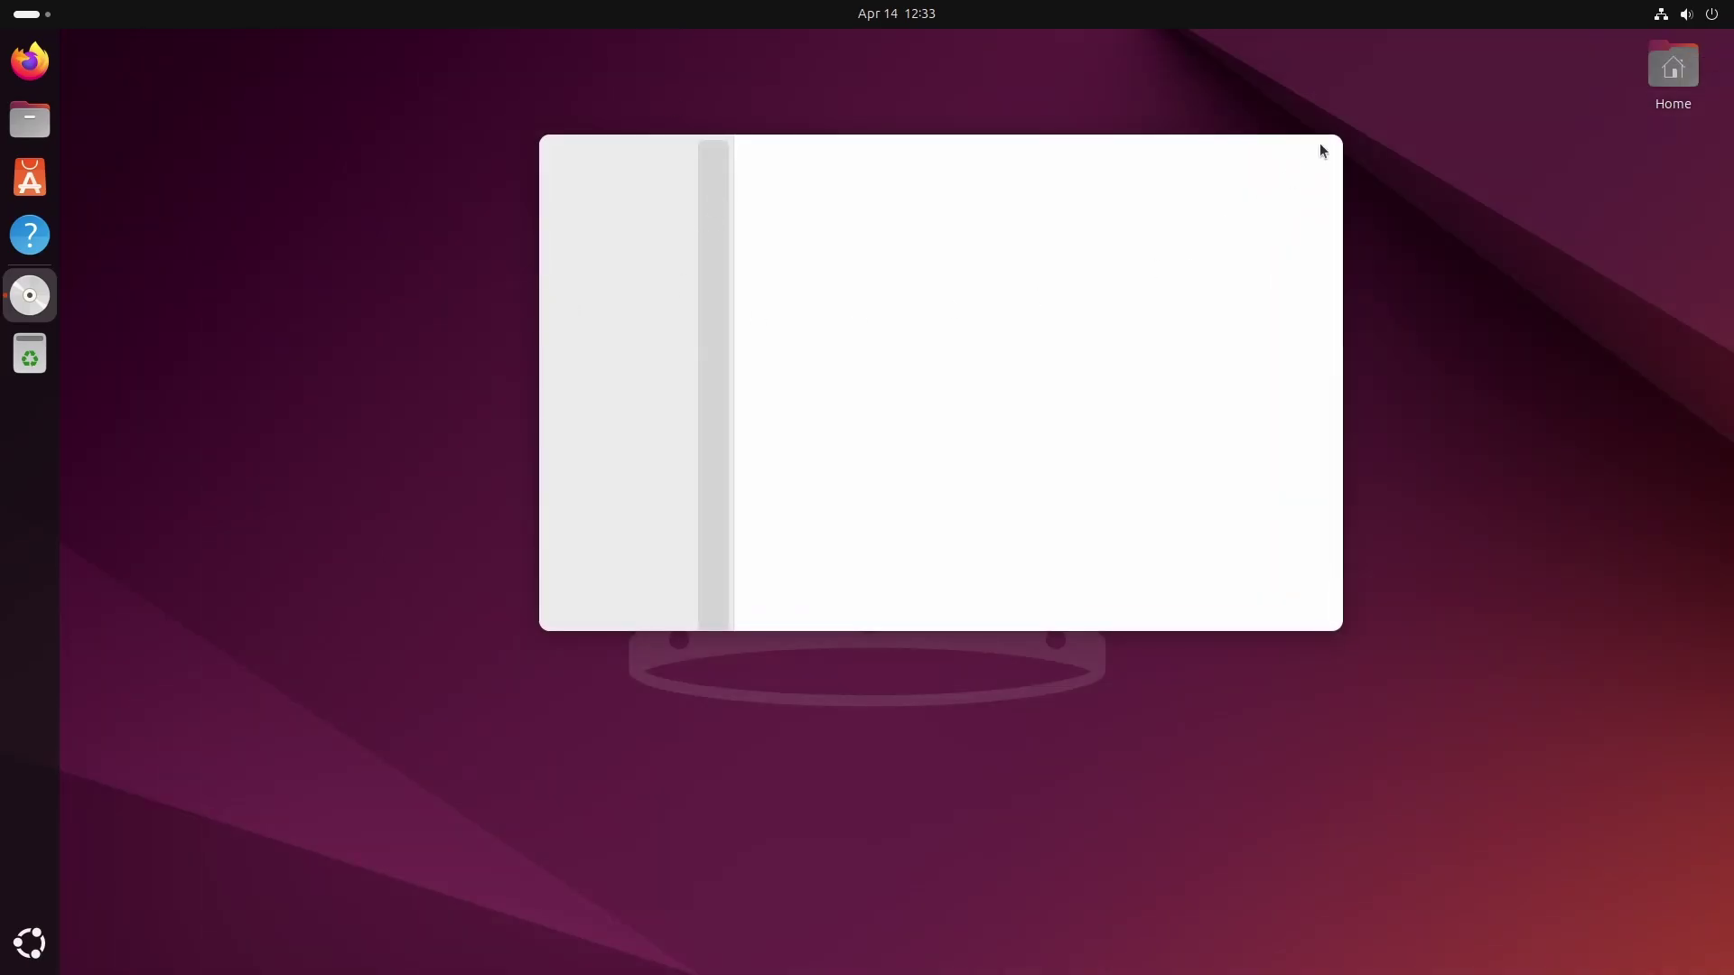
right_click(22, 303)
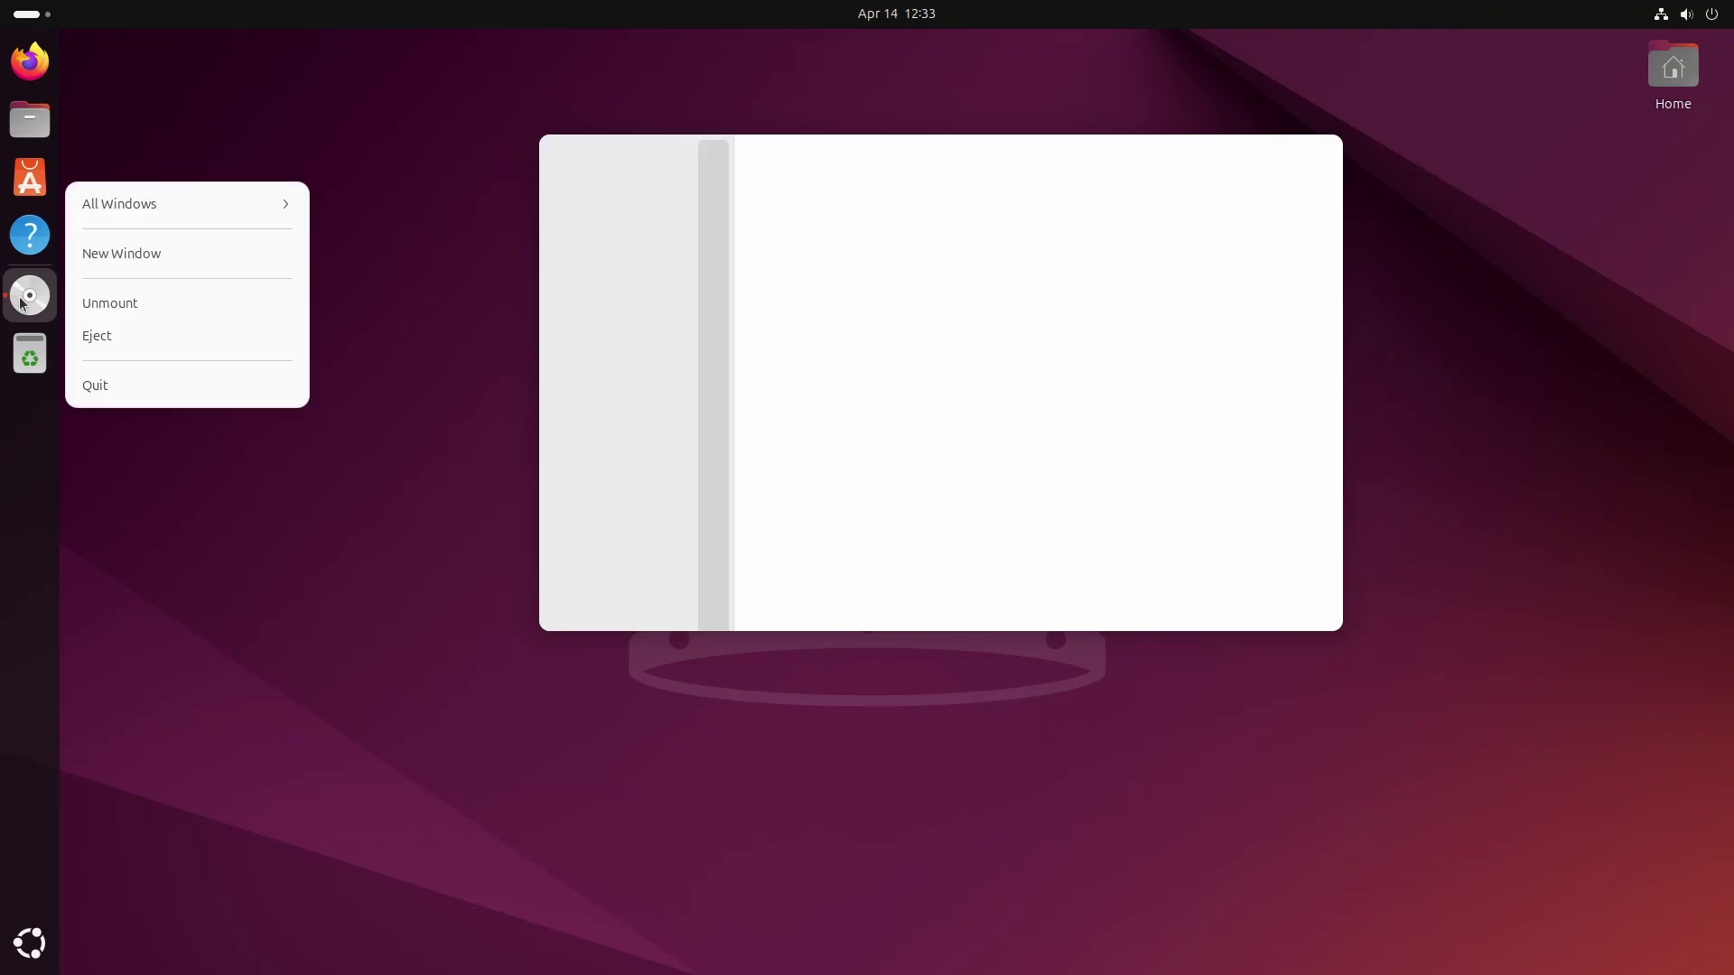
click(95, 383)
Step: Launch Logs from the Utilities folder of the app overview and try to bring its window to the front
click(23, 964)
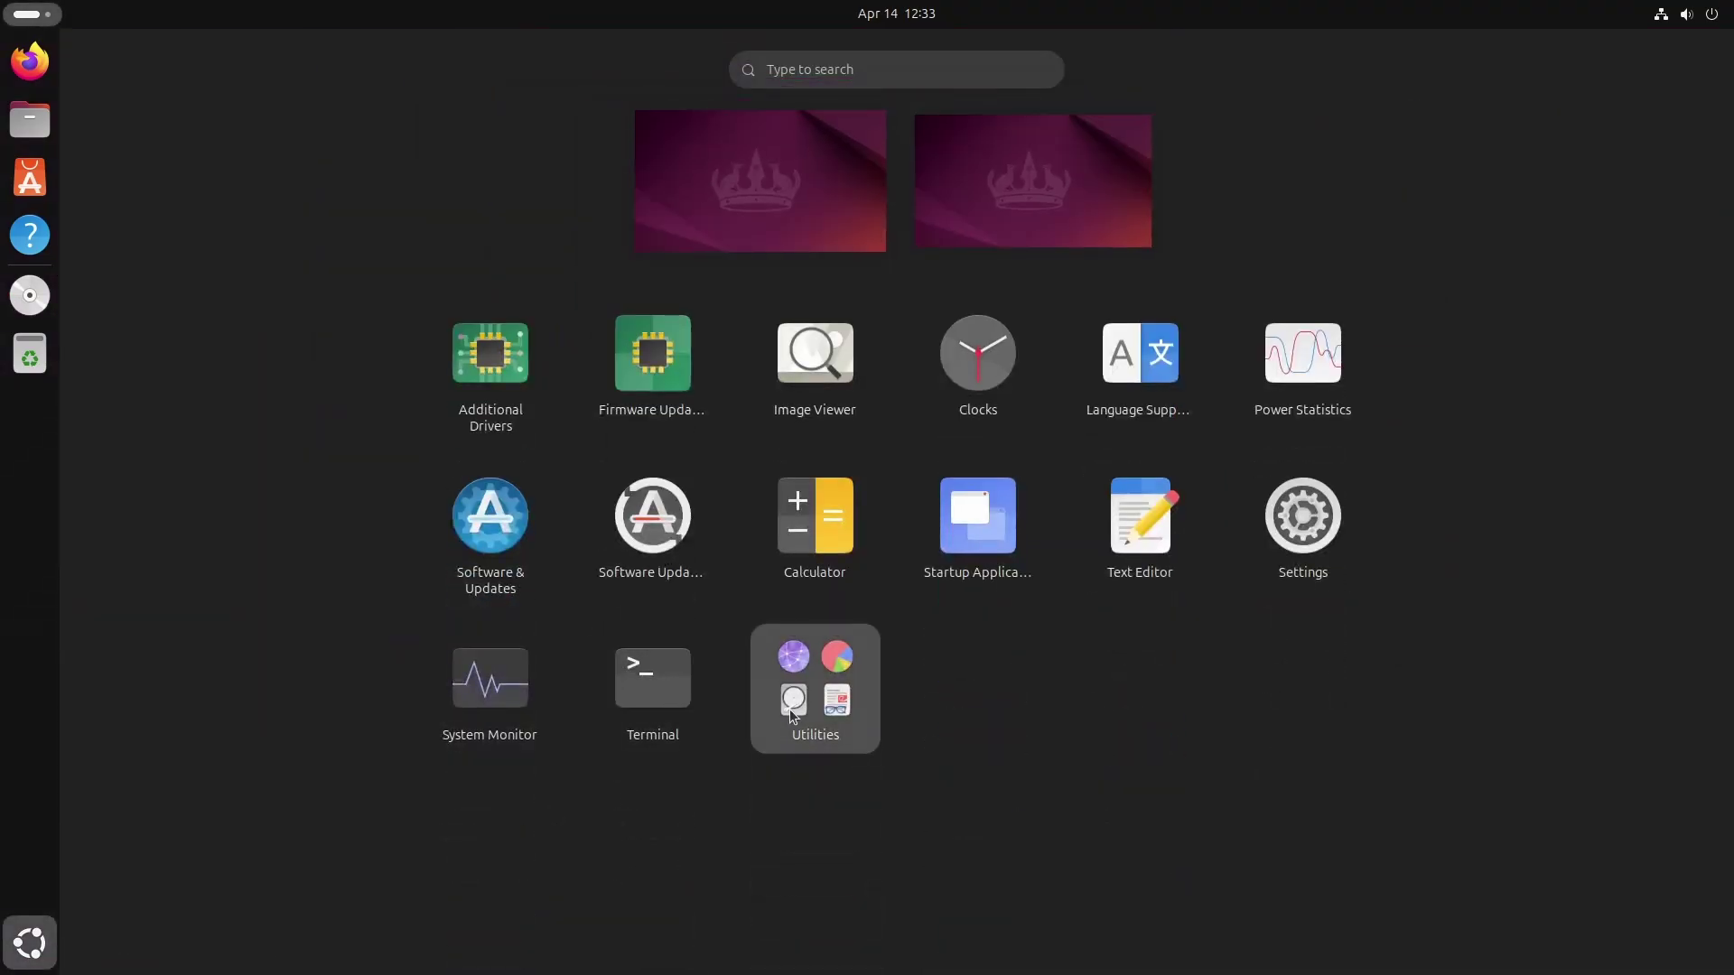
click(789, 708)
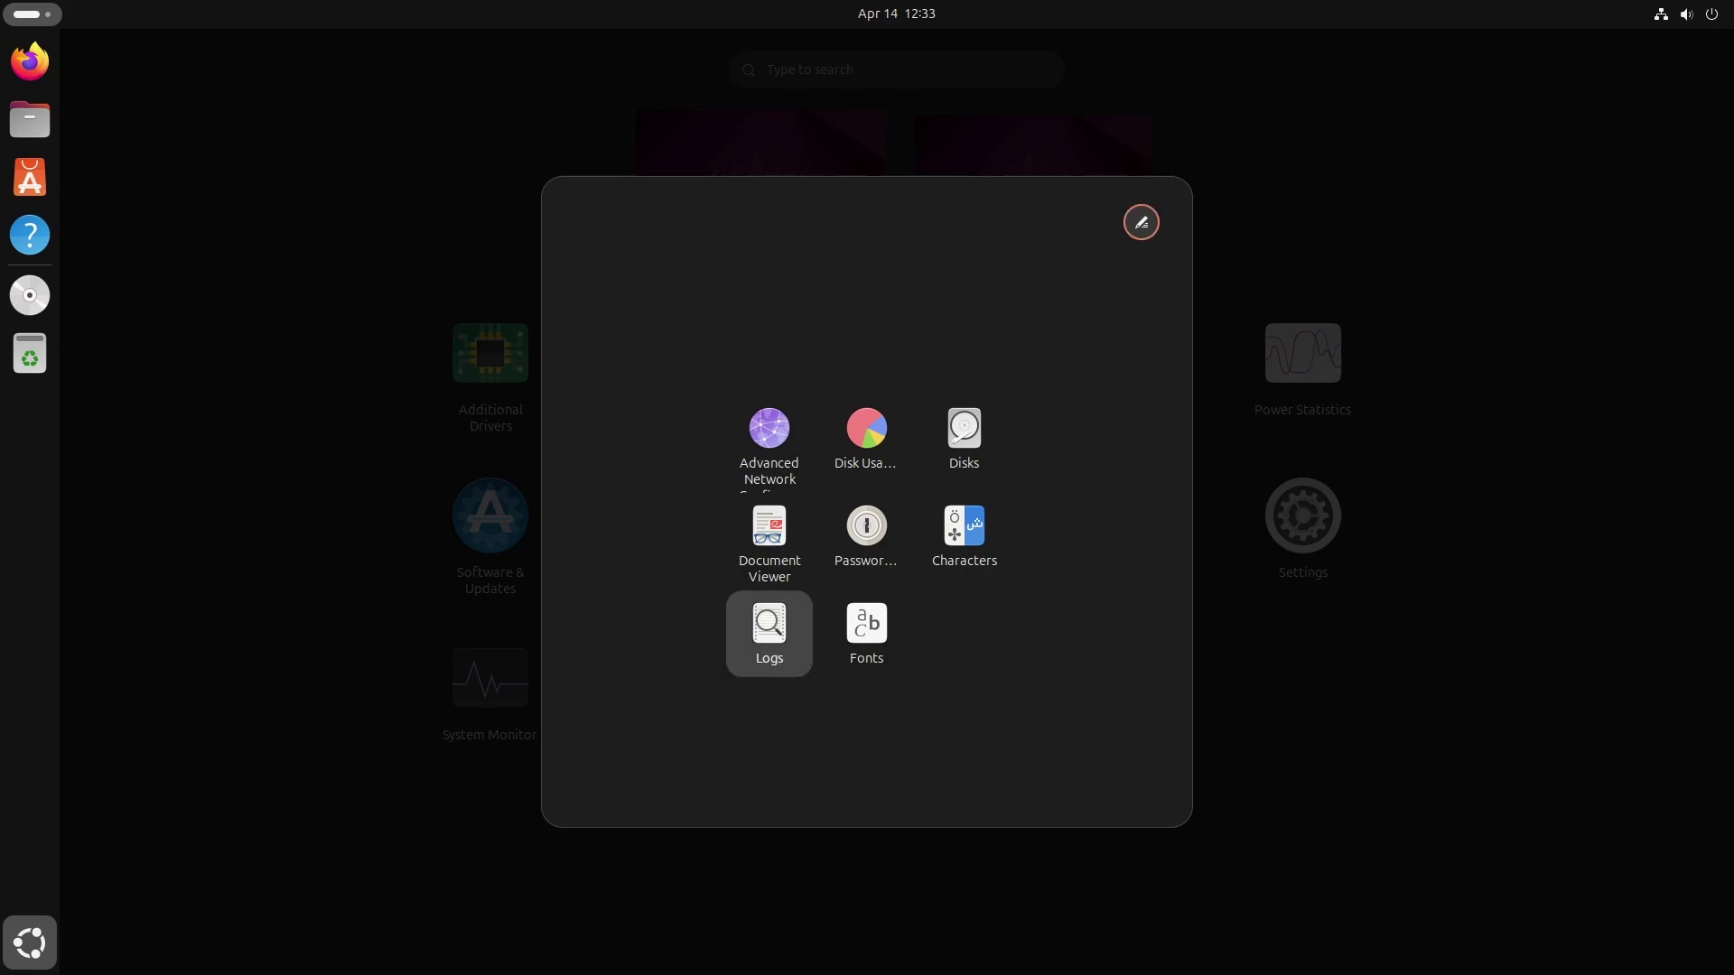
click(770, 632)
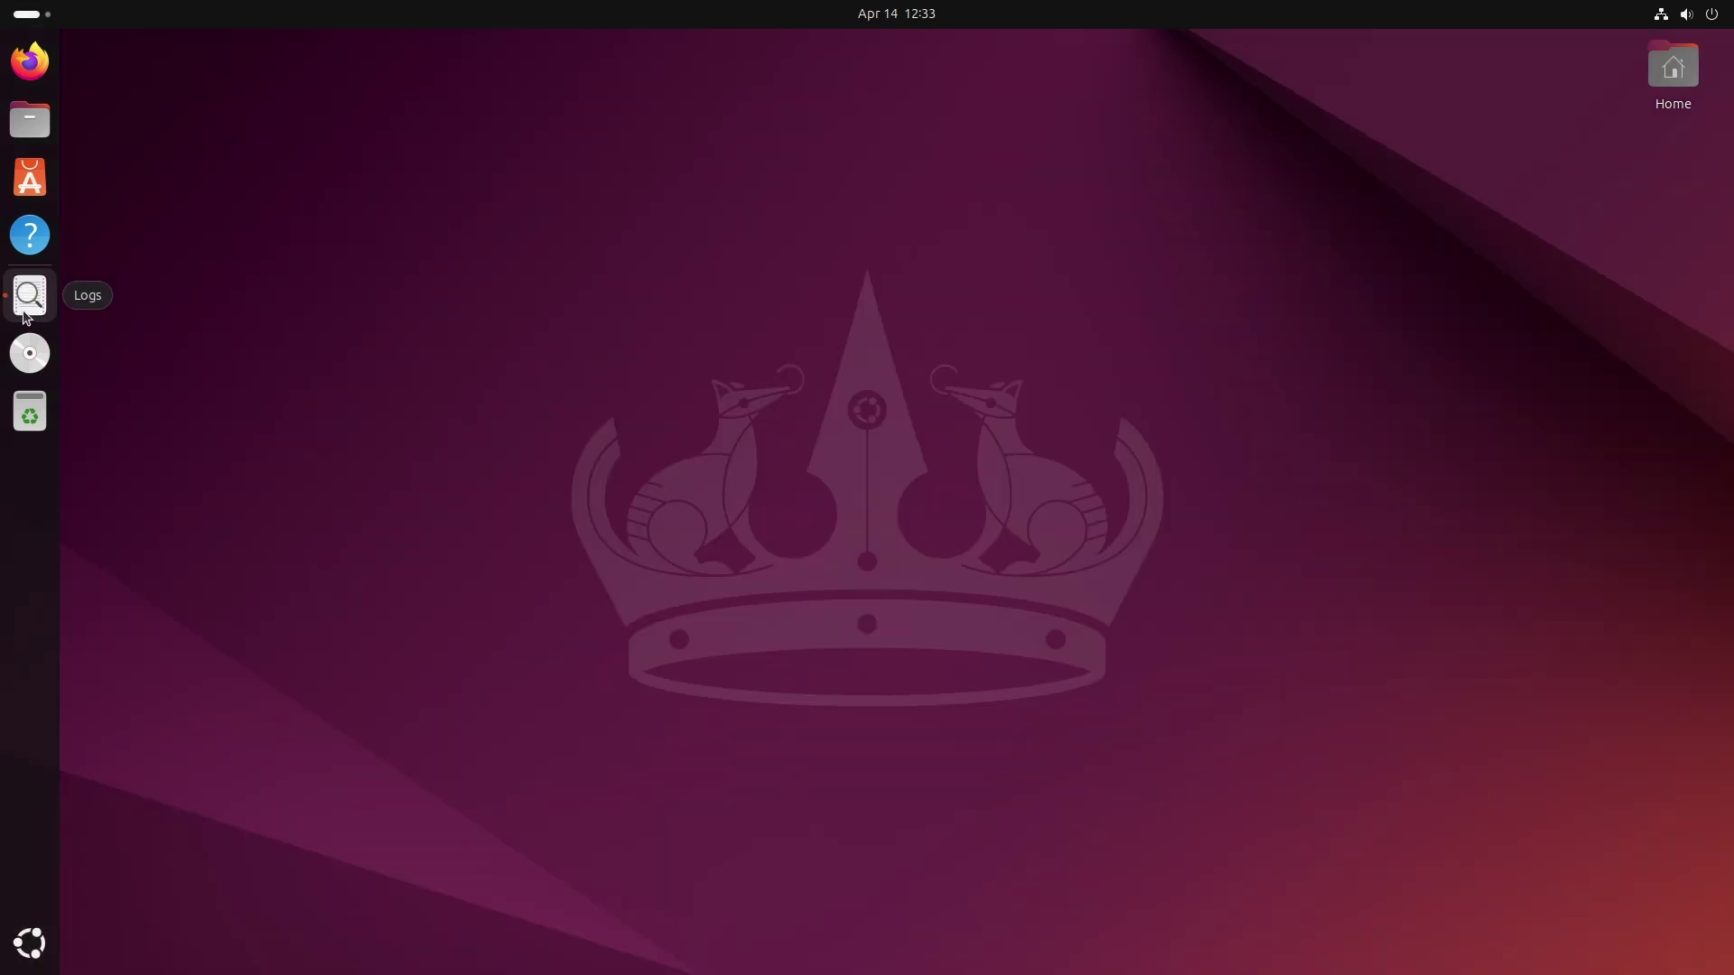
click(27, 316)
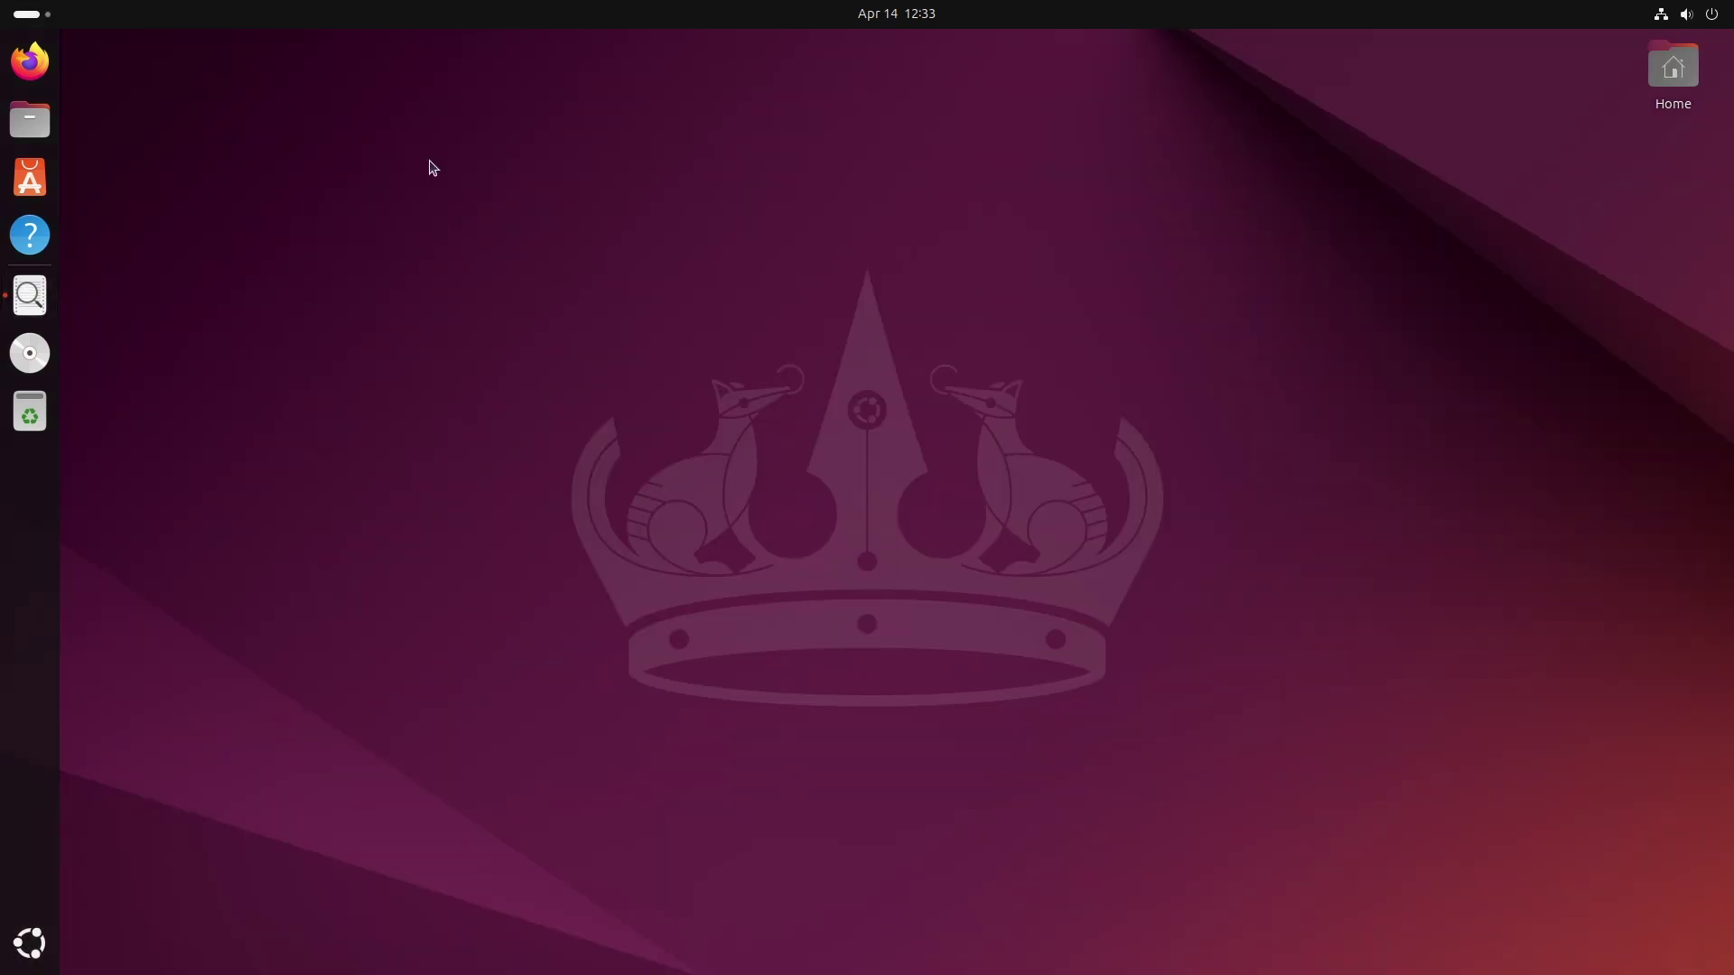
Step: Try to launch Fonts from the Utilities folder, and System Monitor from the app overview
key(super+a)
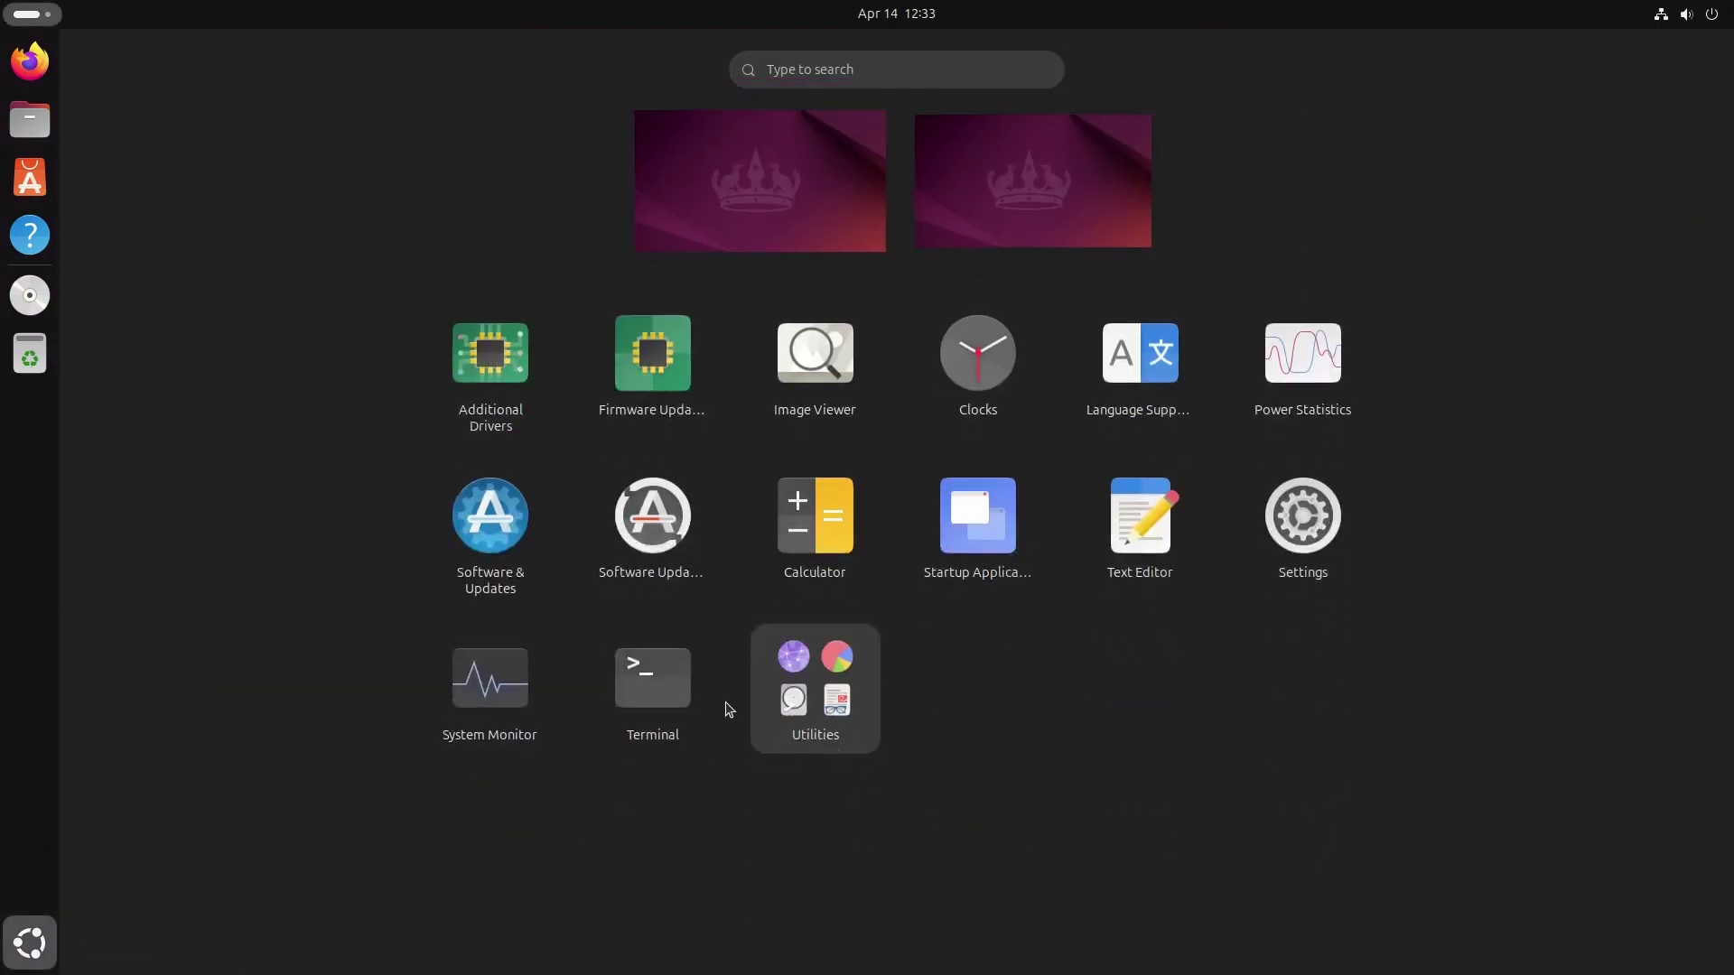
click(811, 700)
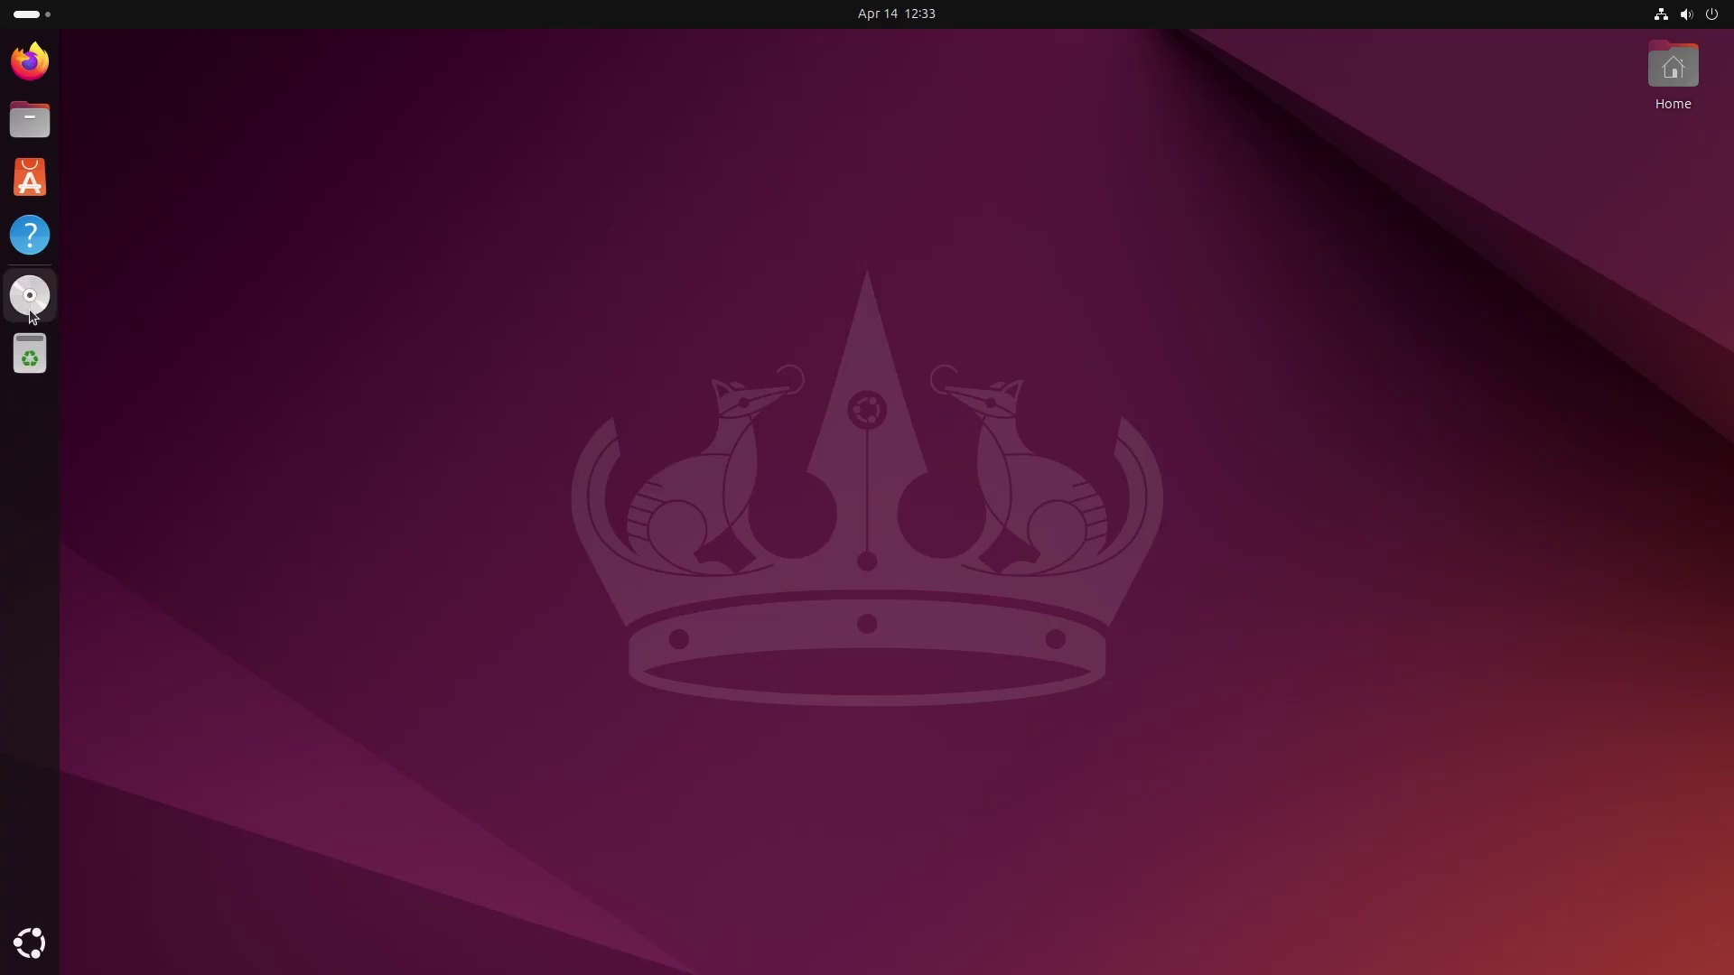
click(30, 942)
click(840, 693)
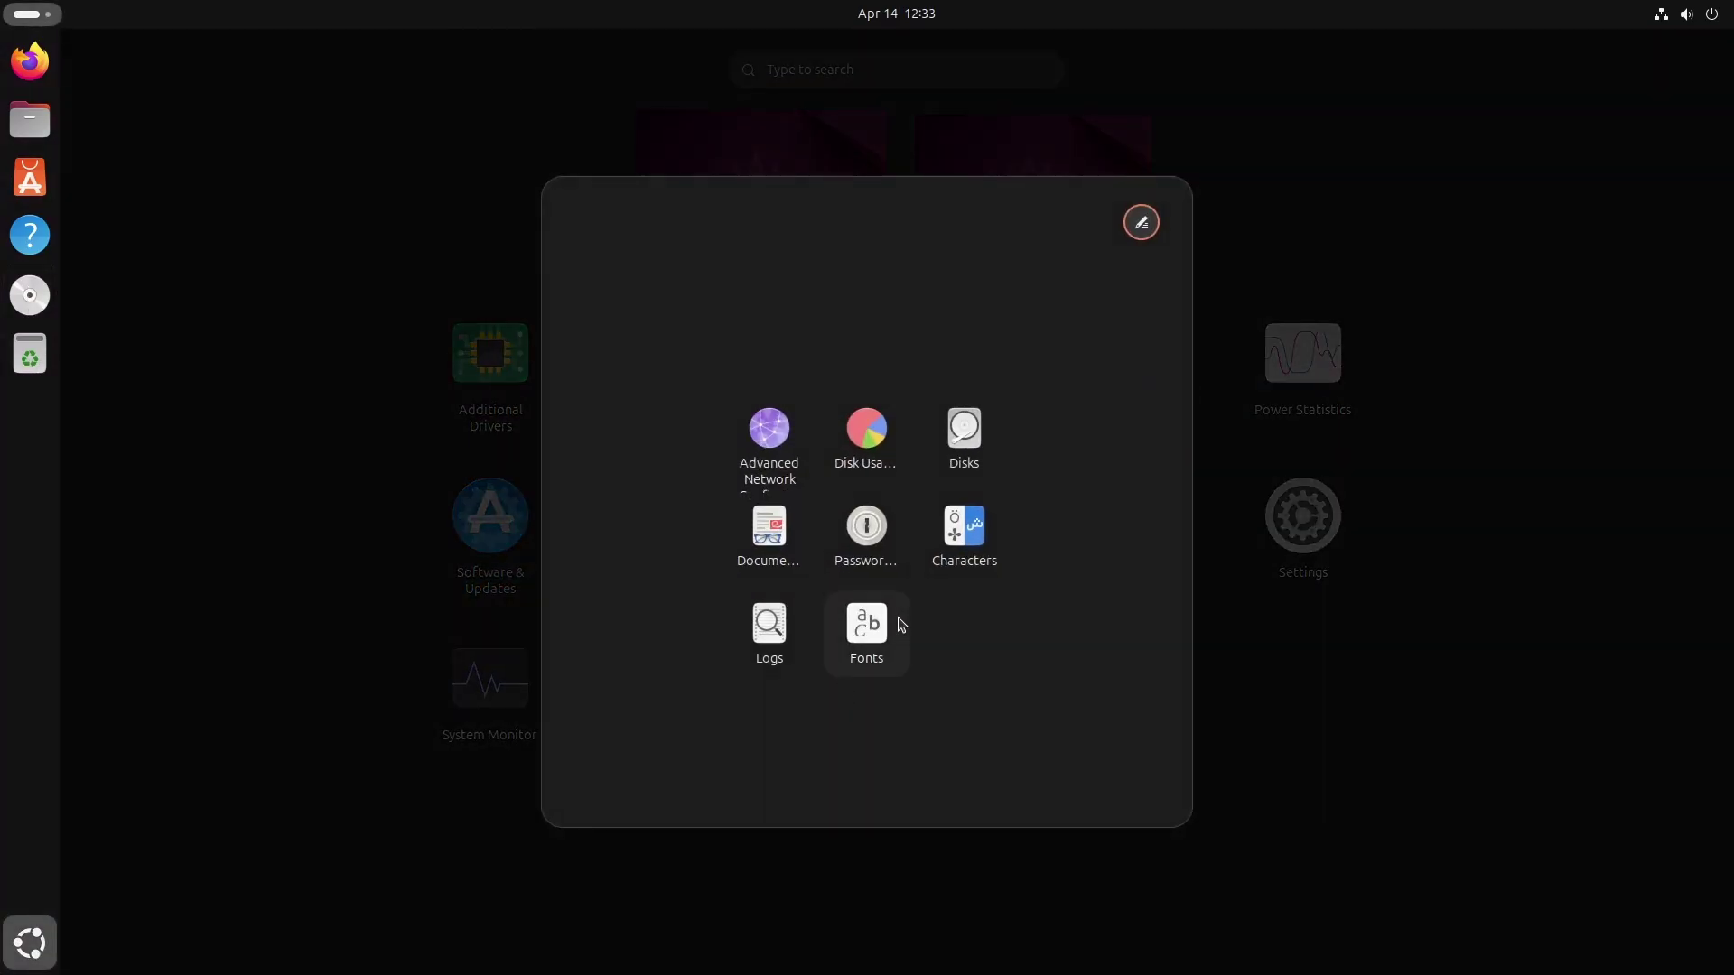
click(900, 614)
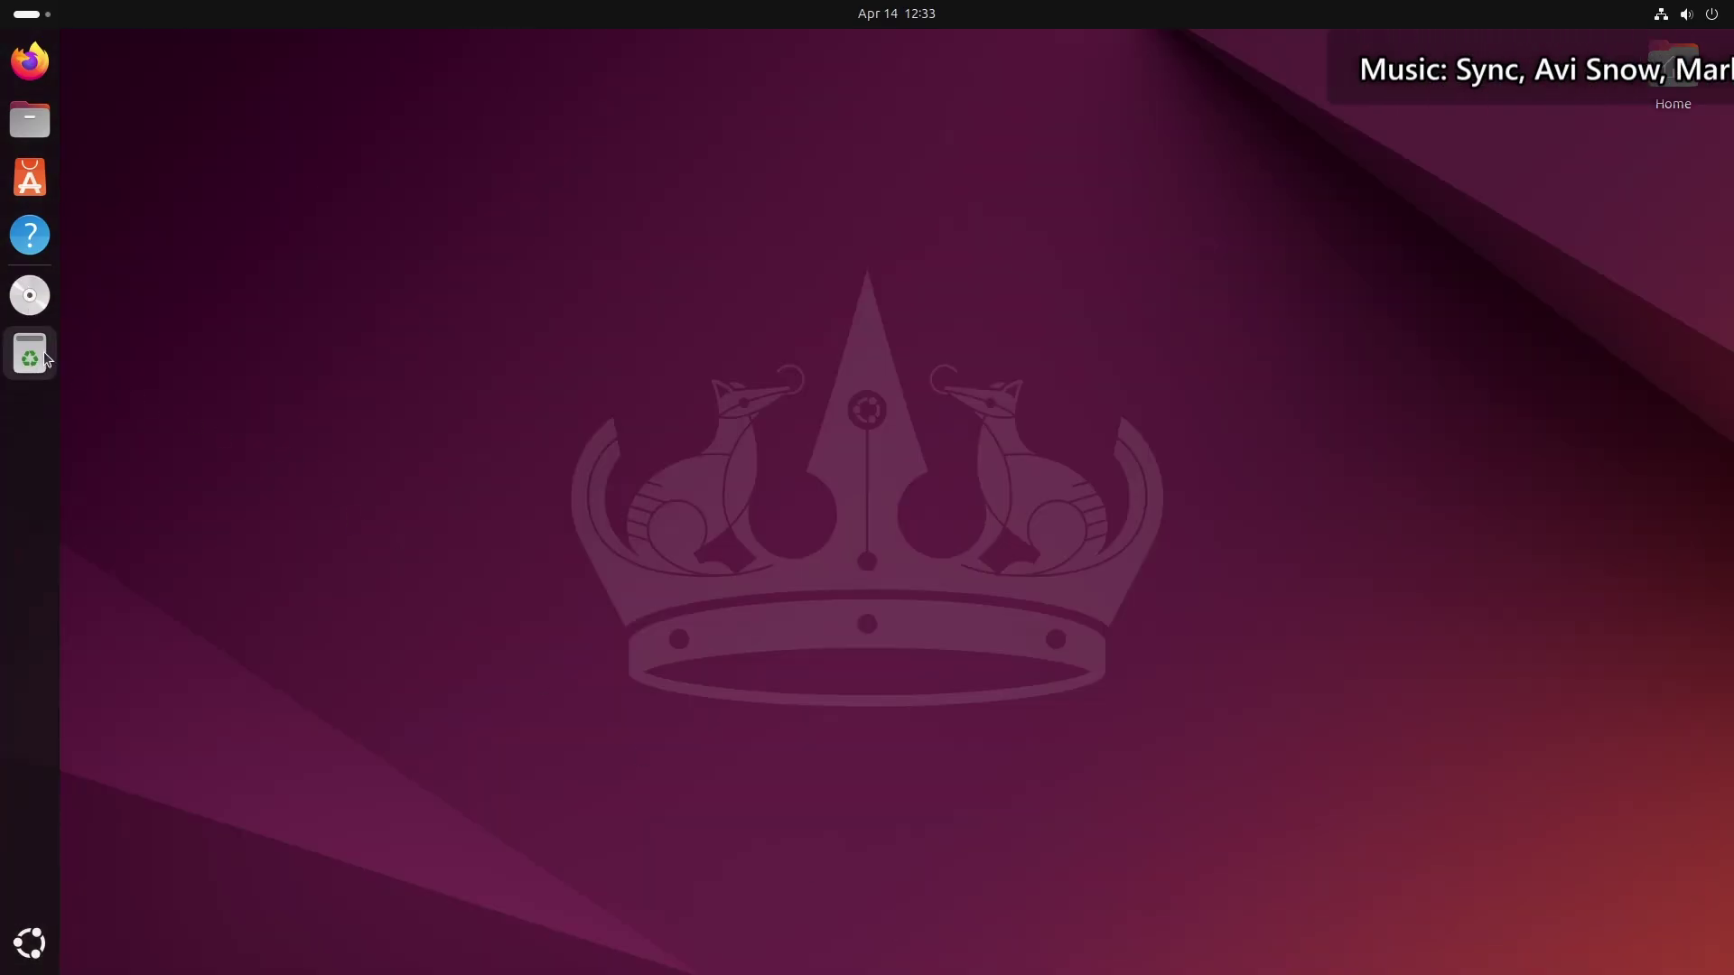
click(29, 942)
click(524, 744)
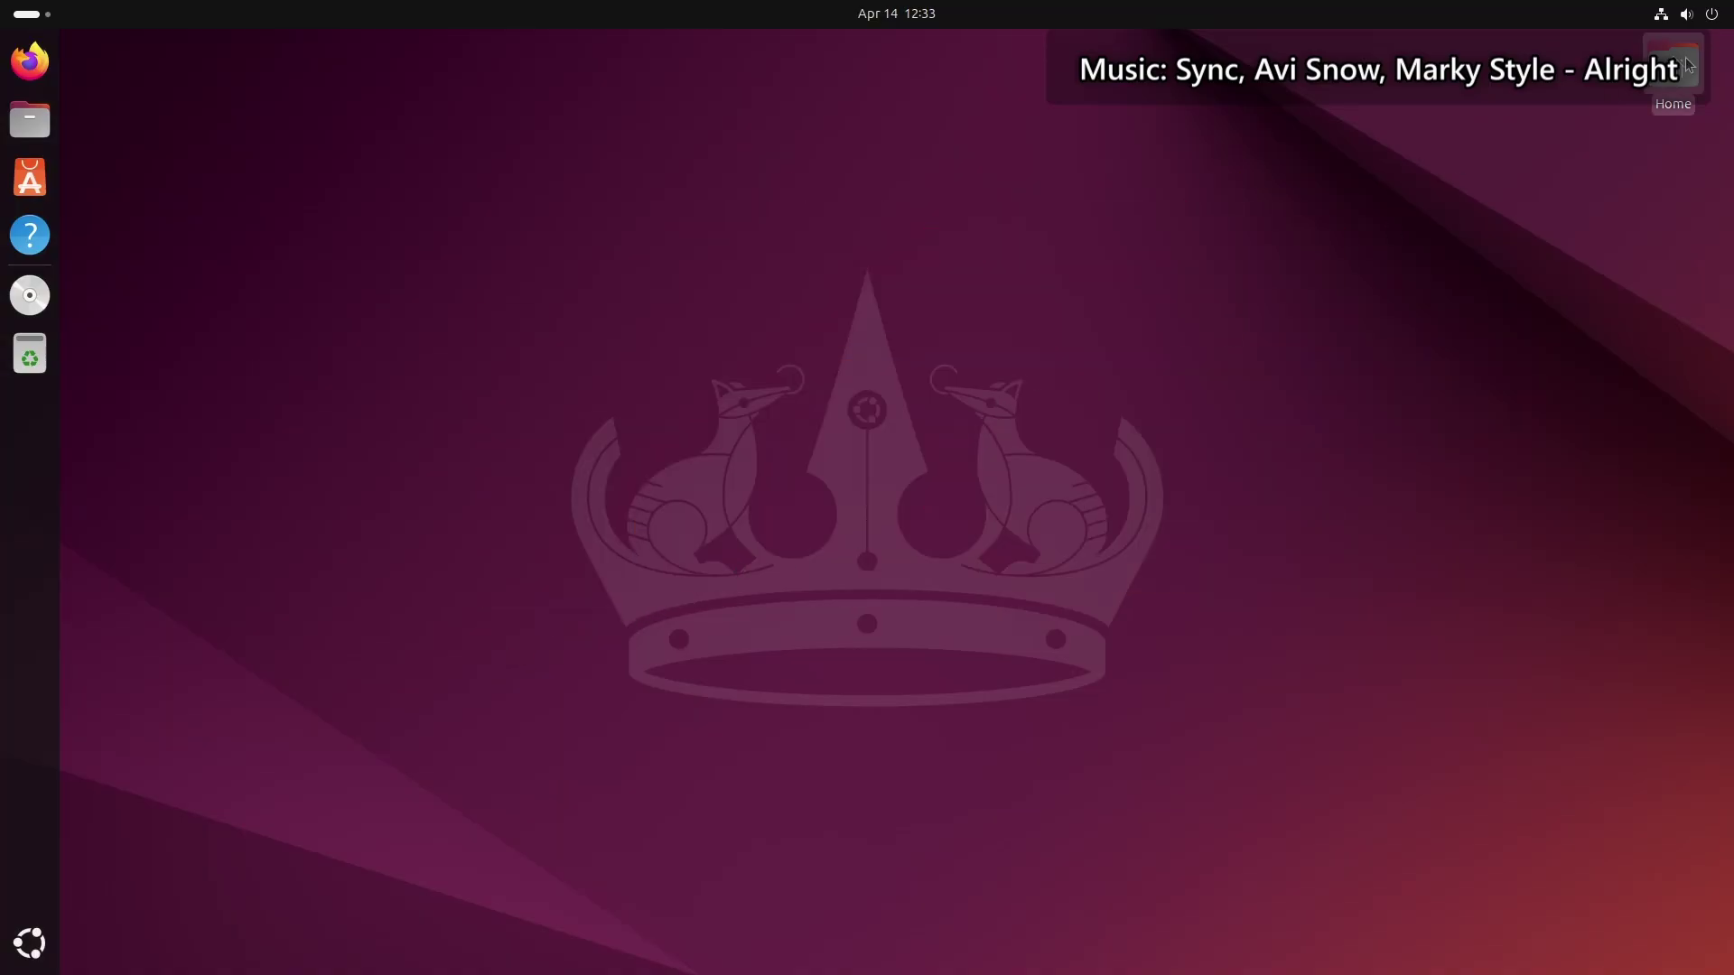
Step: Restart the system from the power options and confirm the restart
click(1714, 20)
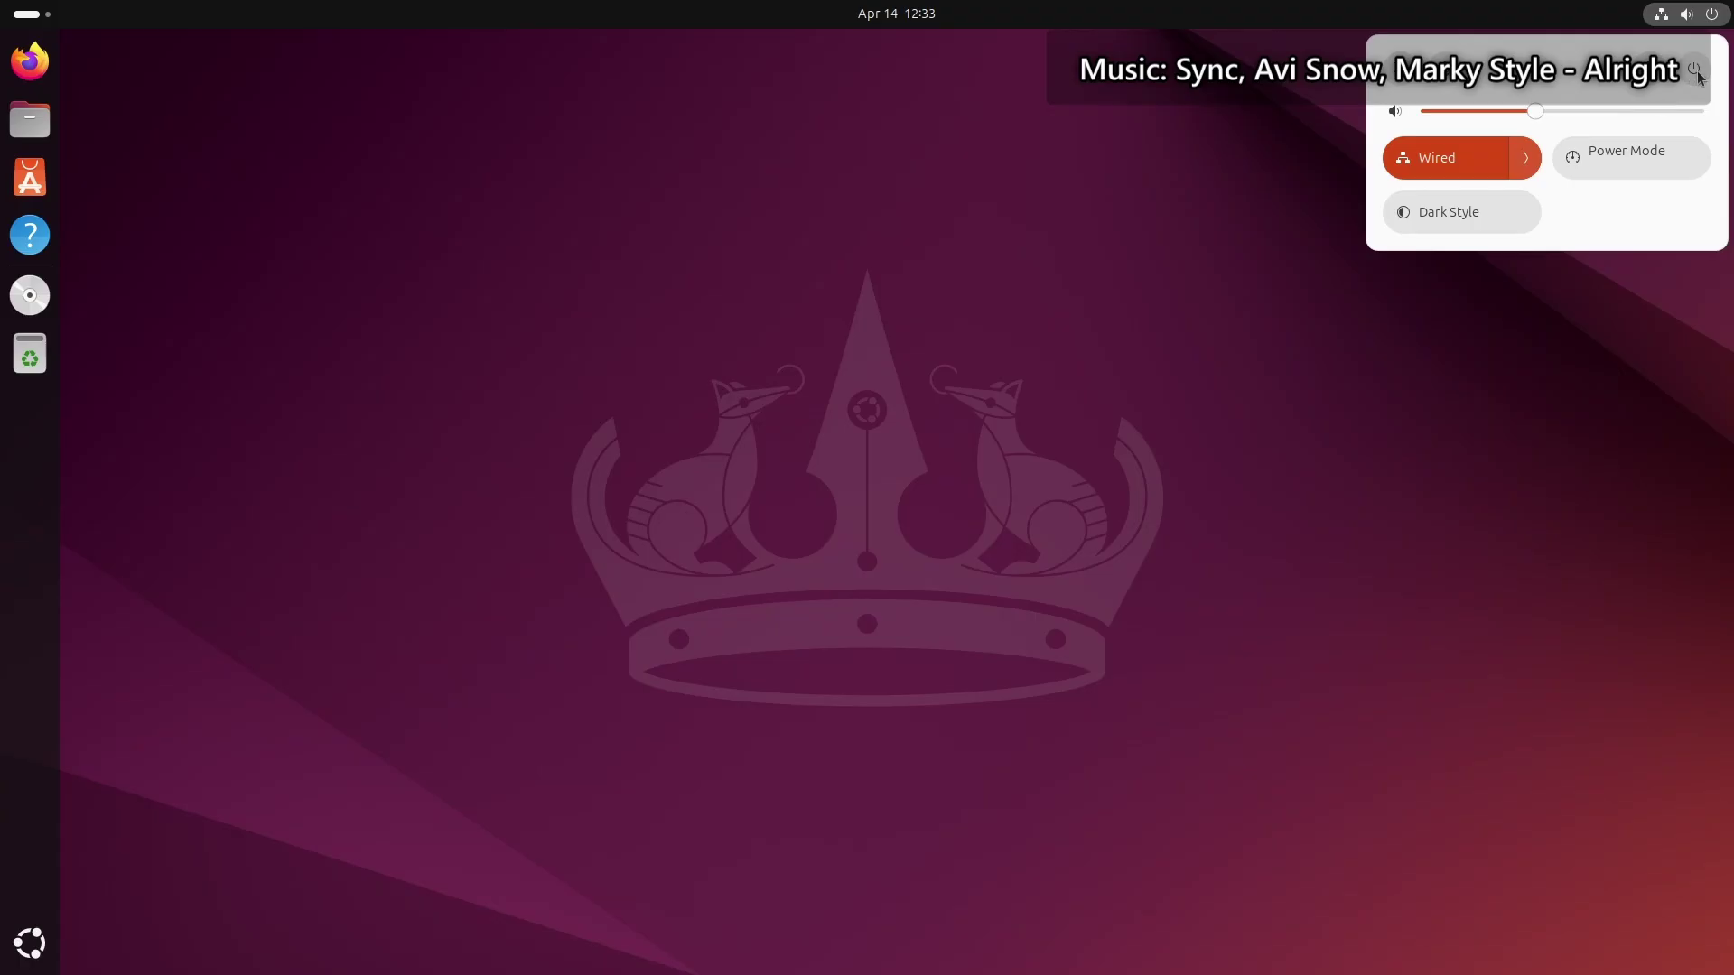
click(1695, 70)
click(1467, 204)
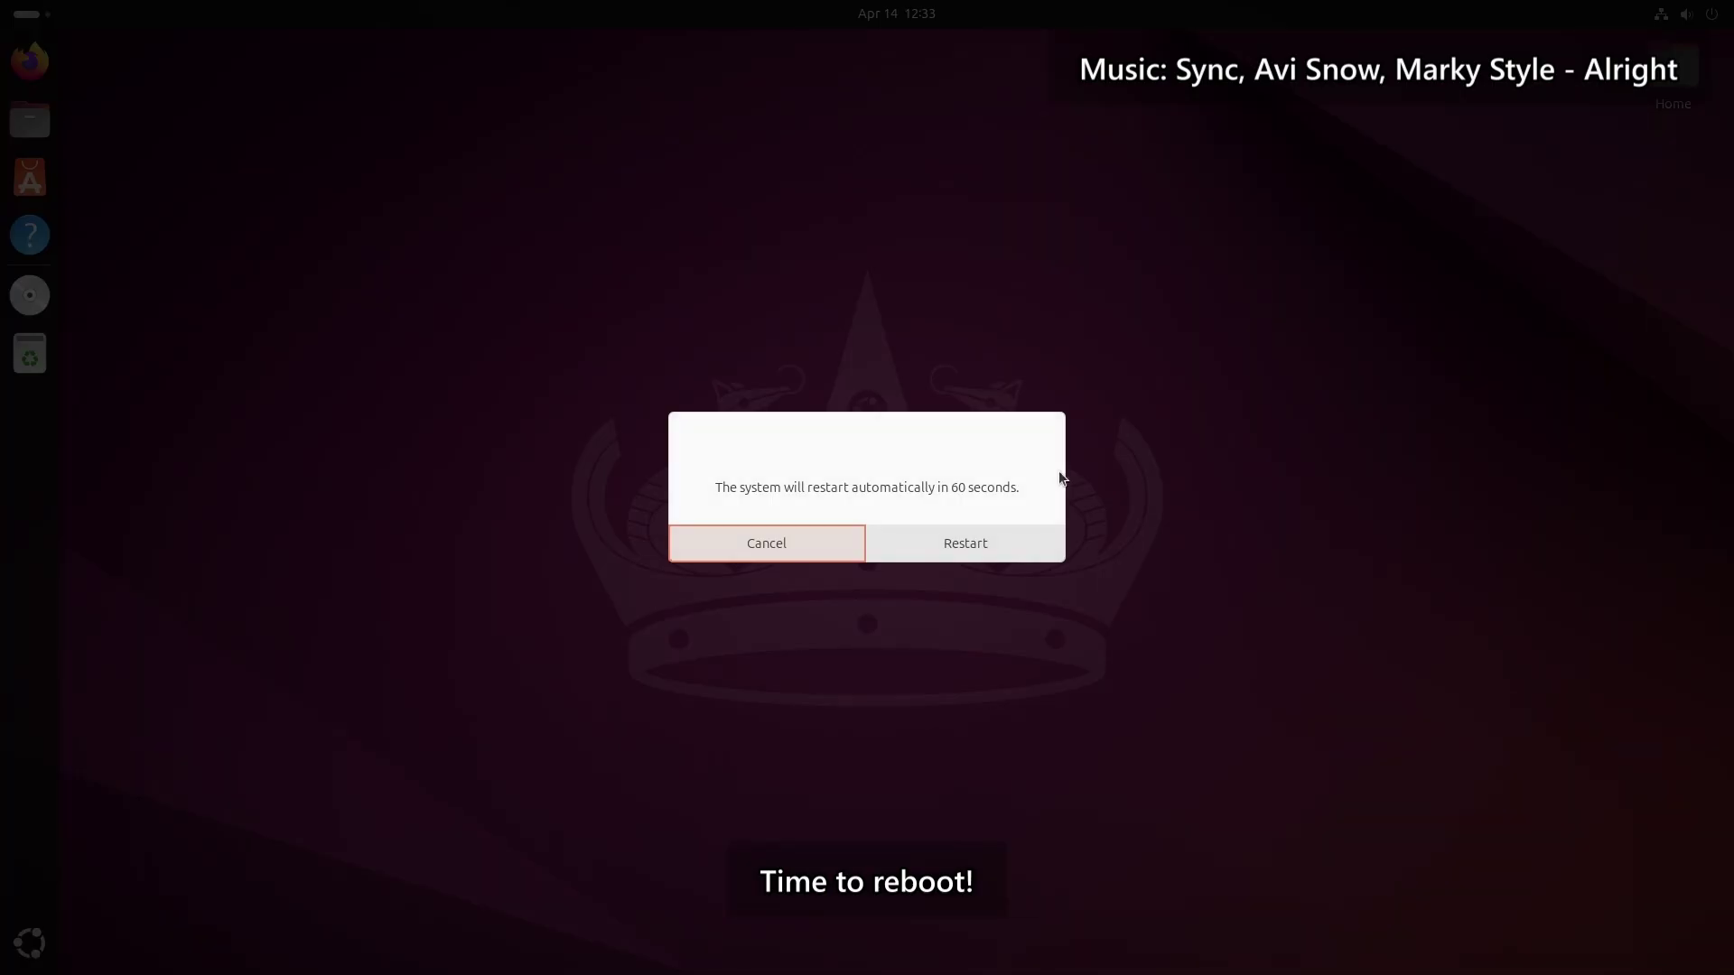
click(980, 545)
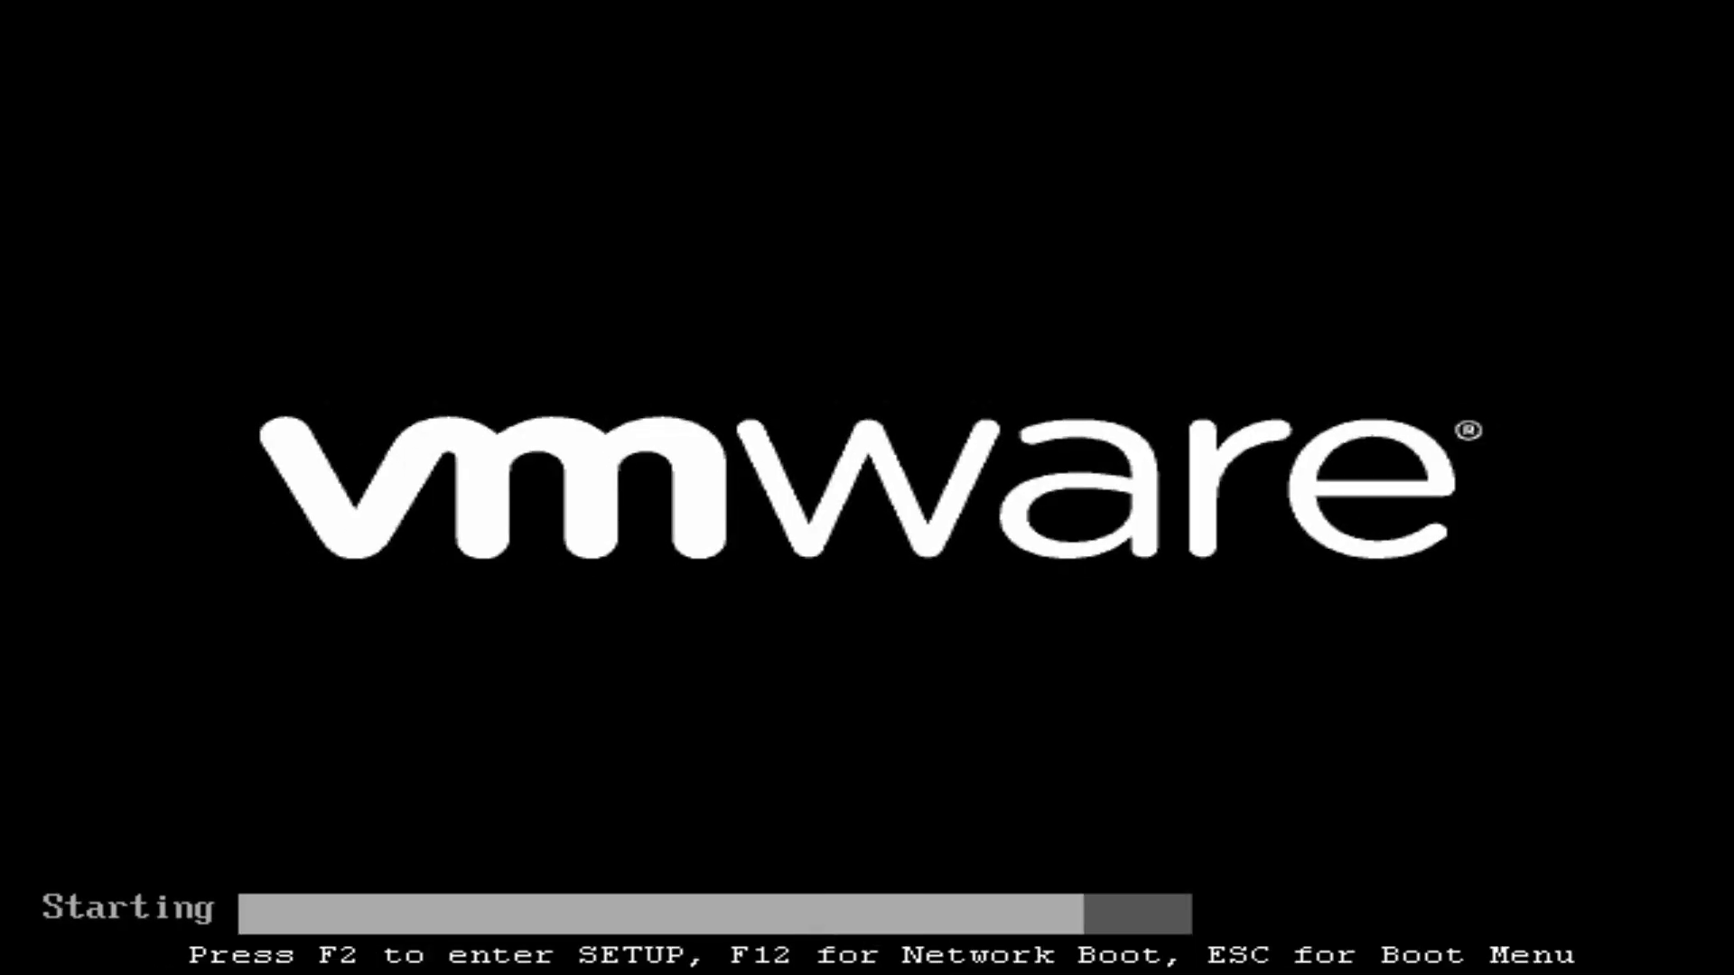
Step: Boot the virtual machine from the CD-ROM drive and start the Try or Install Ubuntu entry
key(Escape)
key(Down)
key(Down)
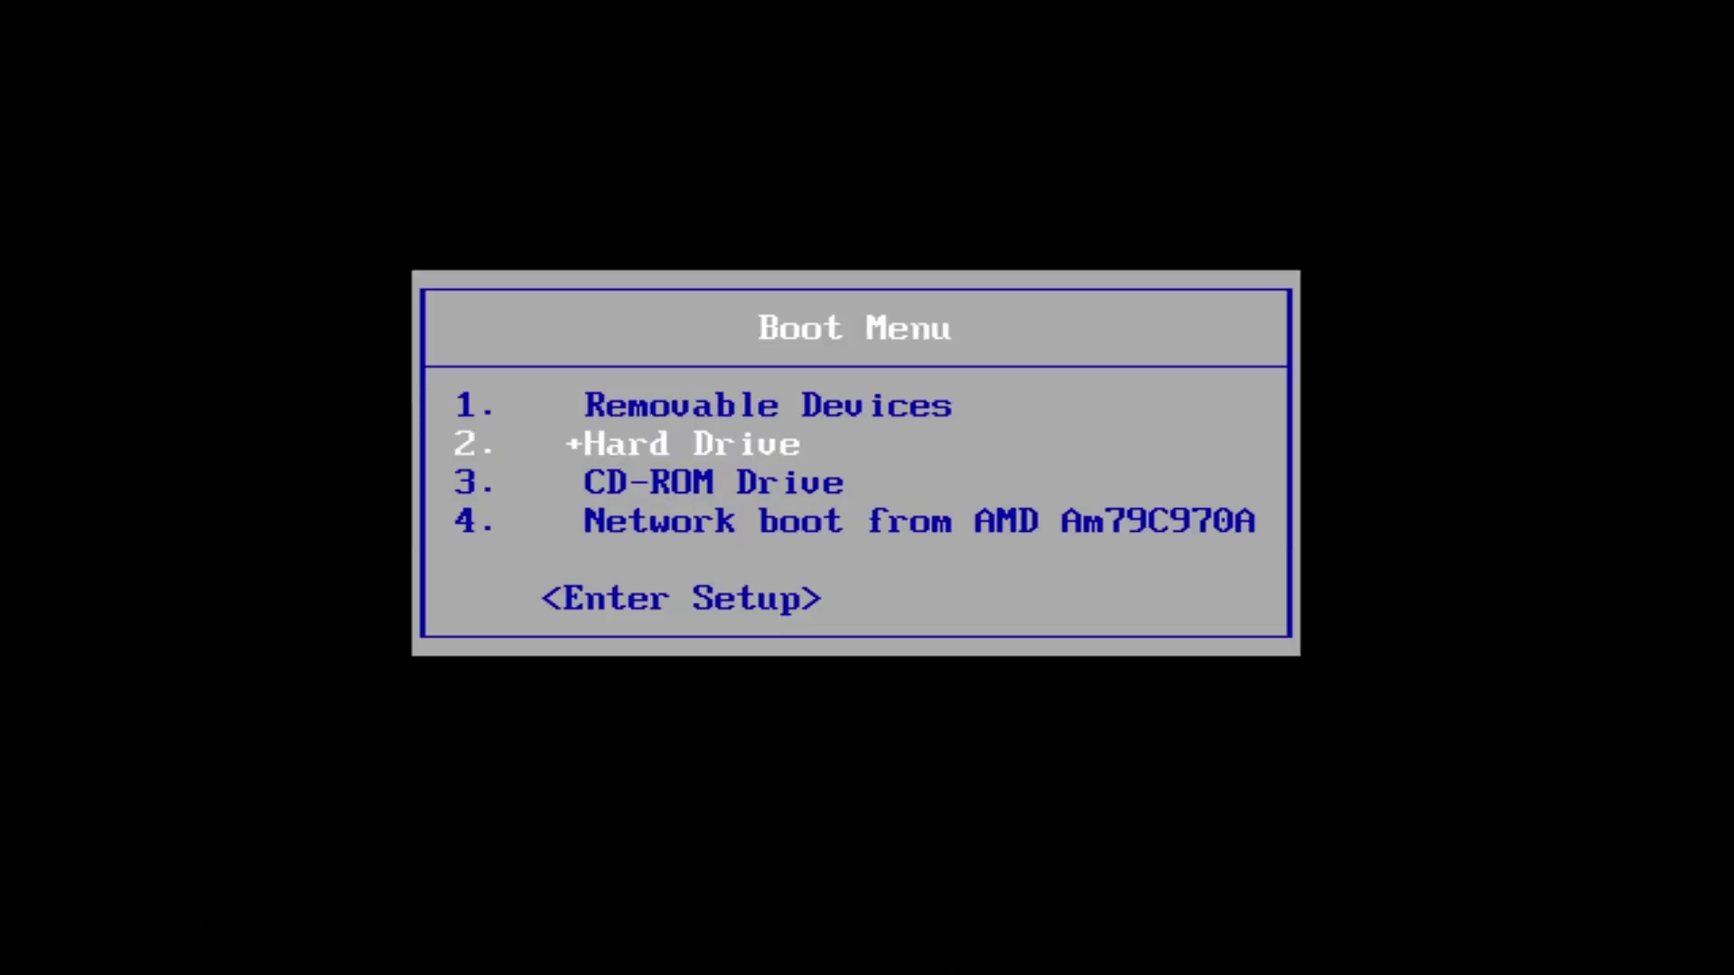
key(Return)
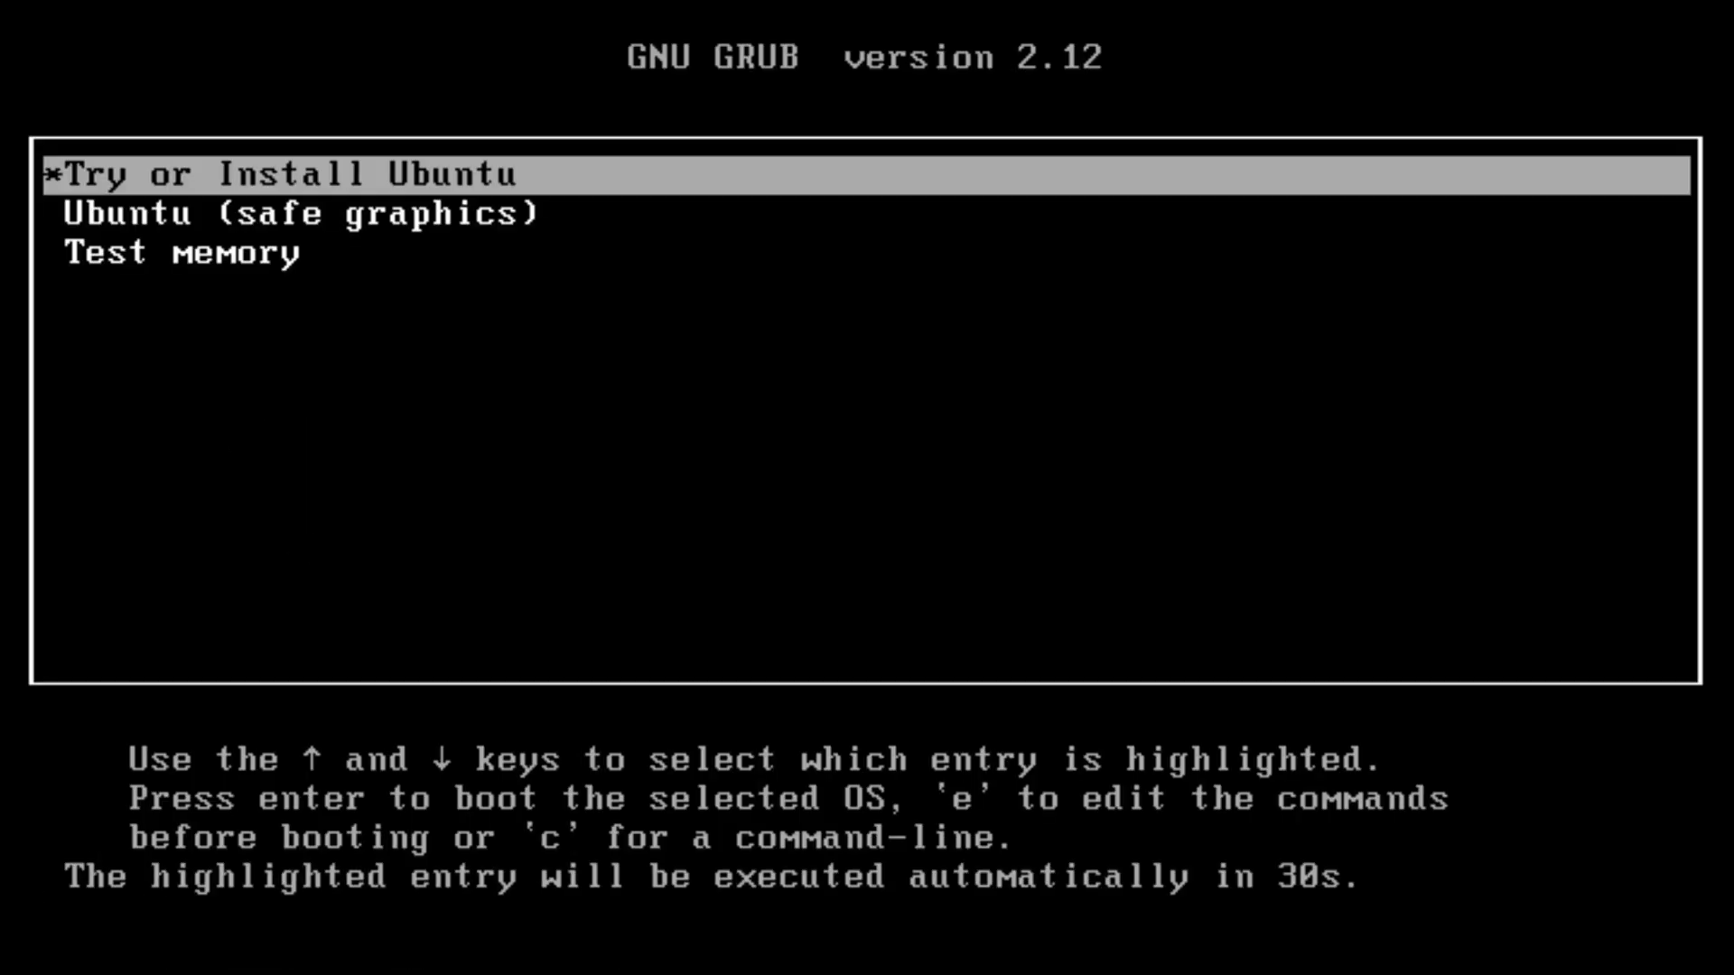
key(Return)
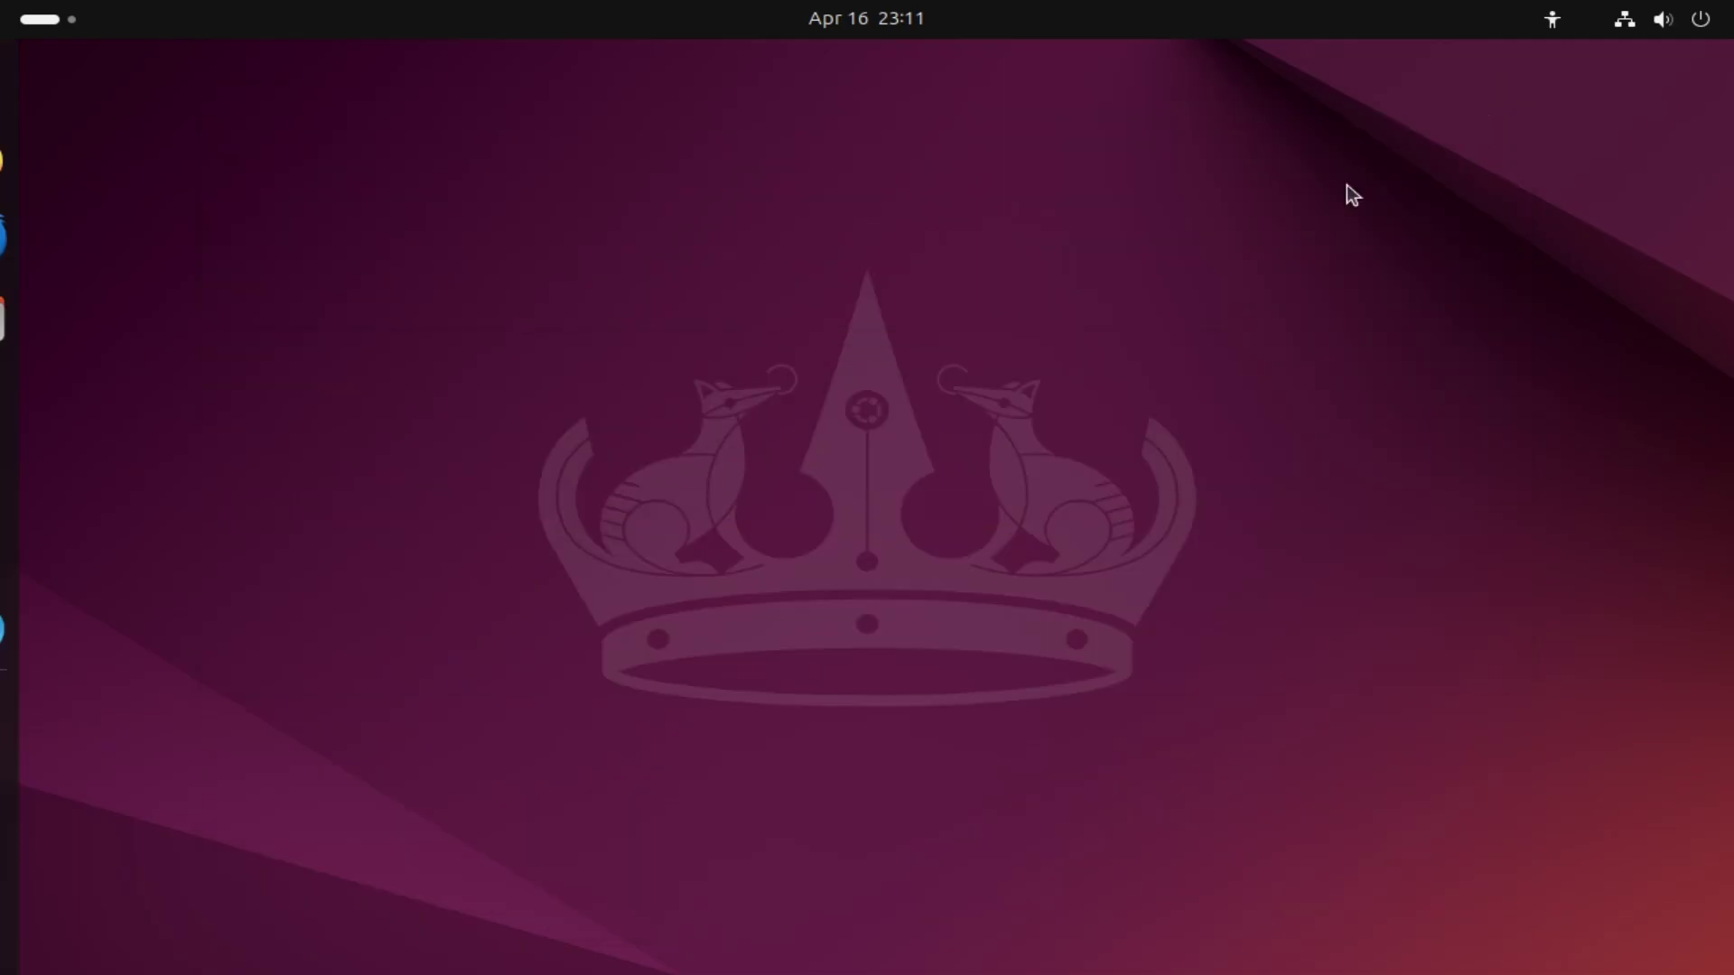
Step: Set the display resolution to 1920 × 1080 (16:9), keep the change, and close Settings
right_click(945, 279)
click(1039, 329)
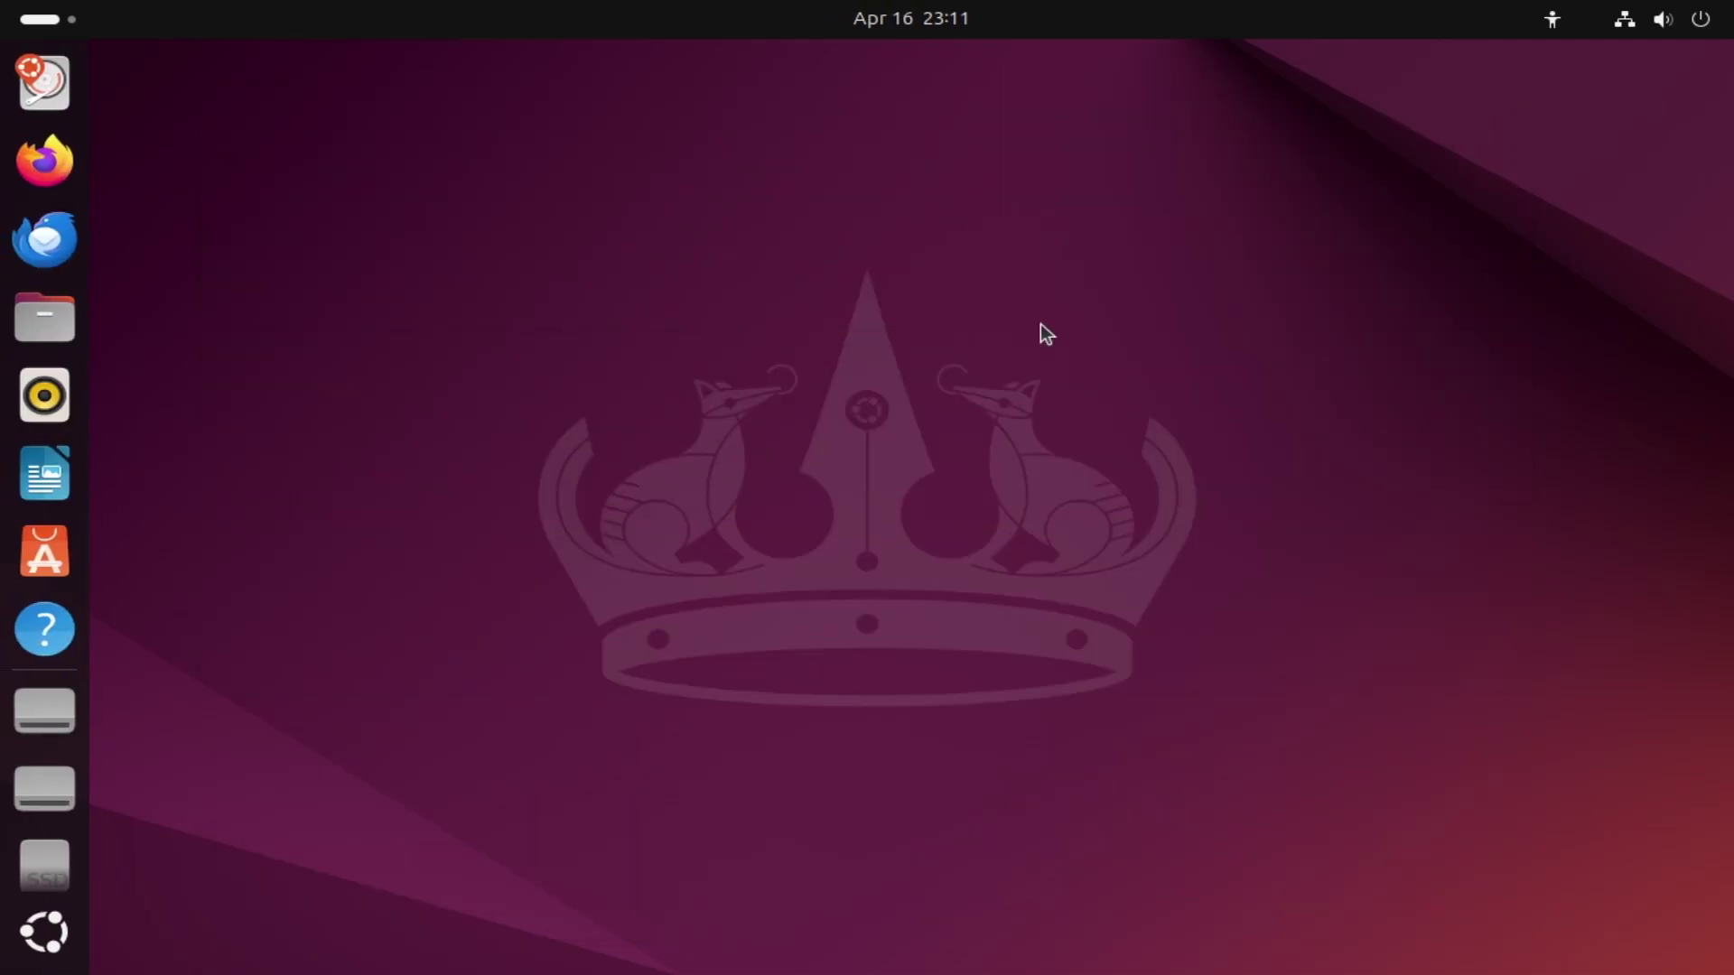
right_click(456, 202)
click(551, 294)
click(1346, 275)
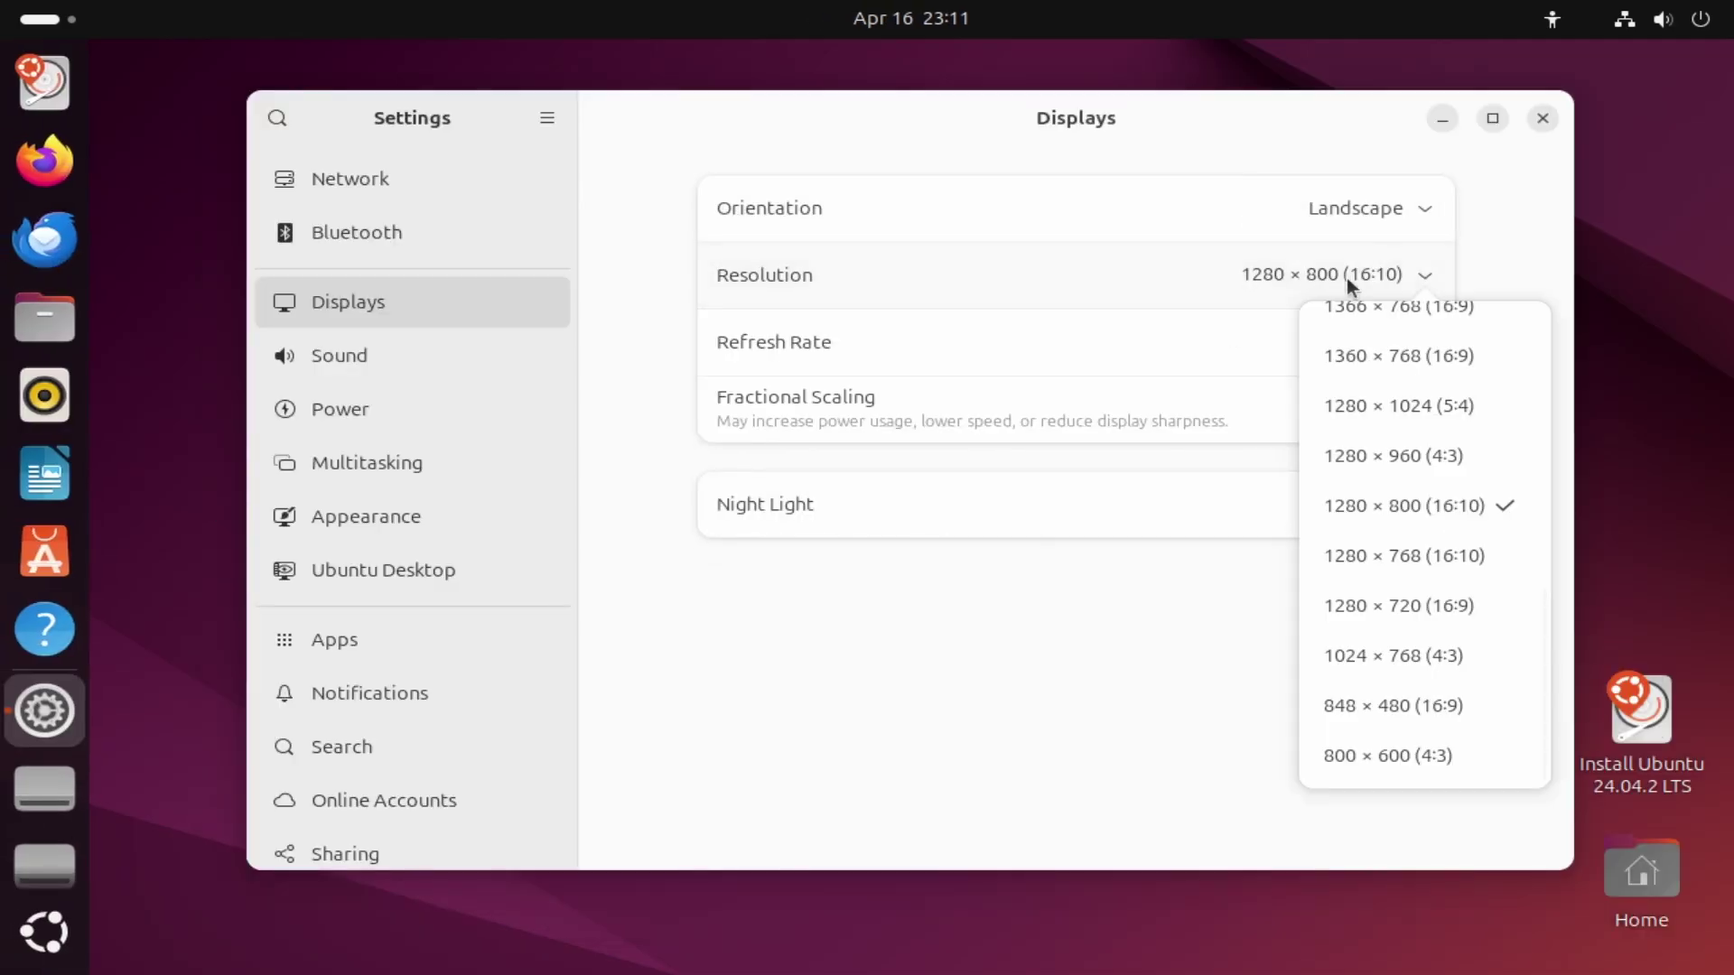
scroll(1513, 464, up, 5)
scroll(1513, 464, up, 3)
click(1481, 408)
click(1509, 117)
click(941, 542)
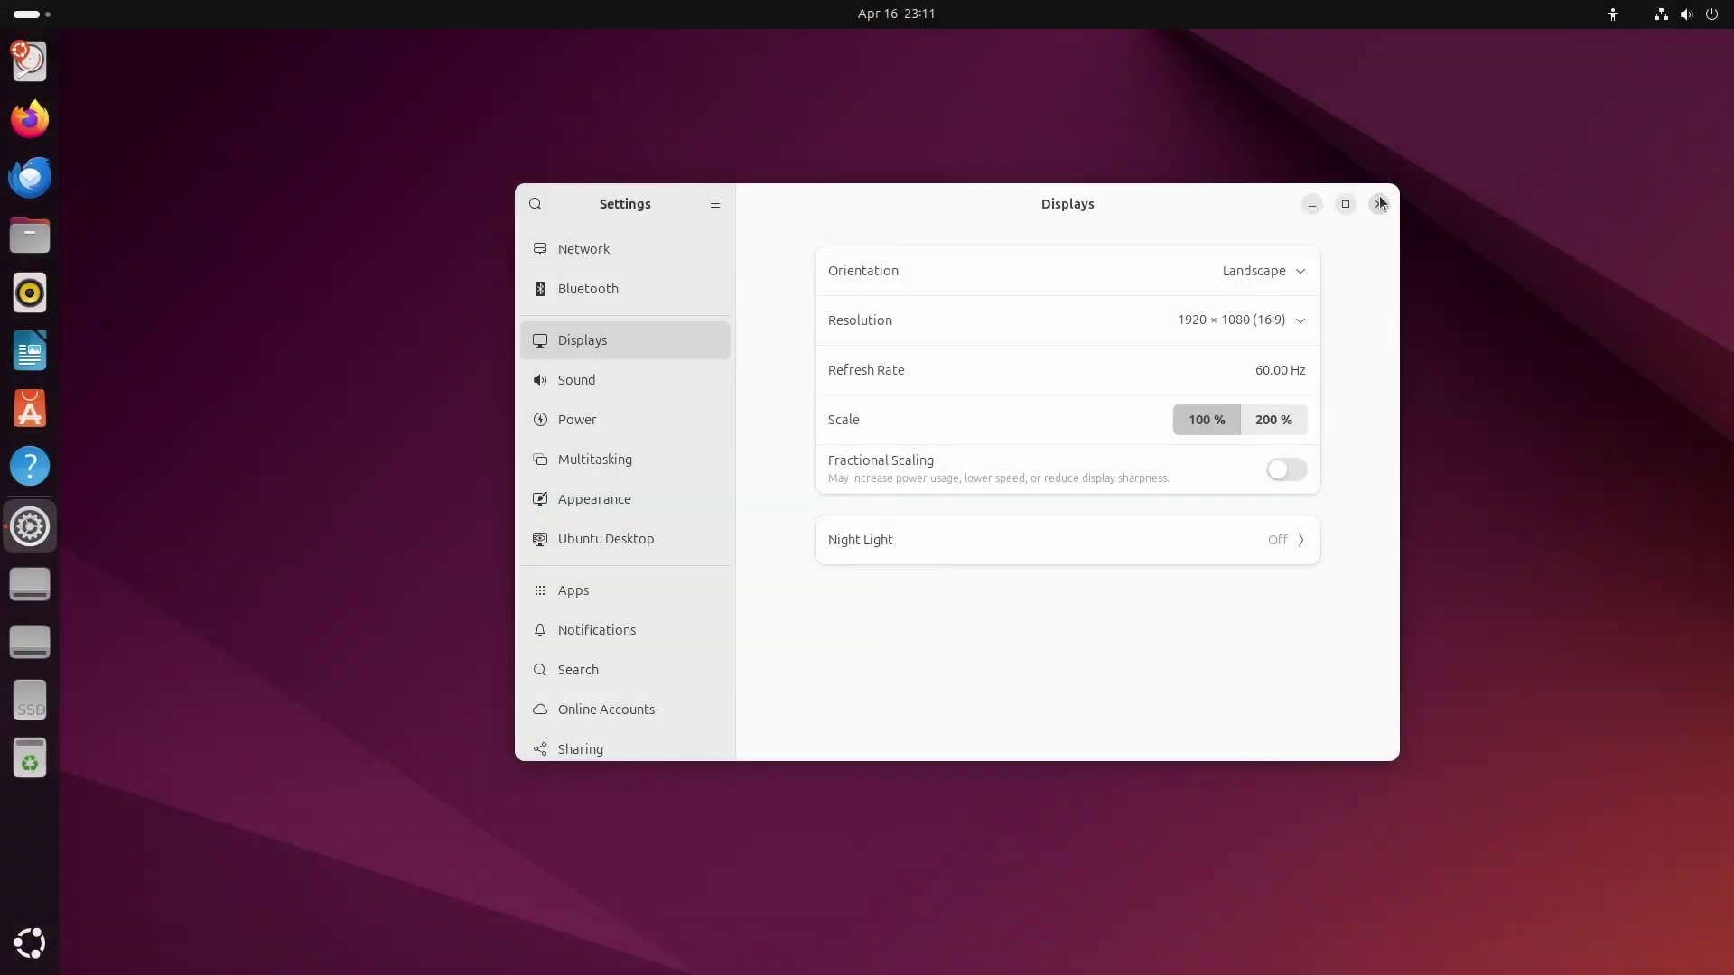
click(1377, 198)
drag(994, 371, 1274, 696)
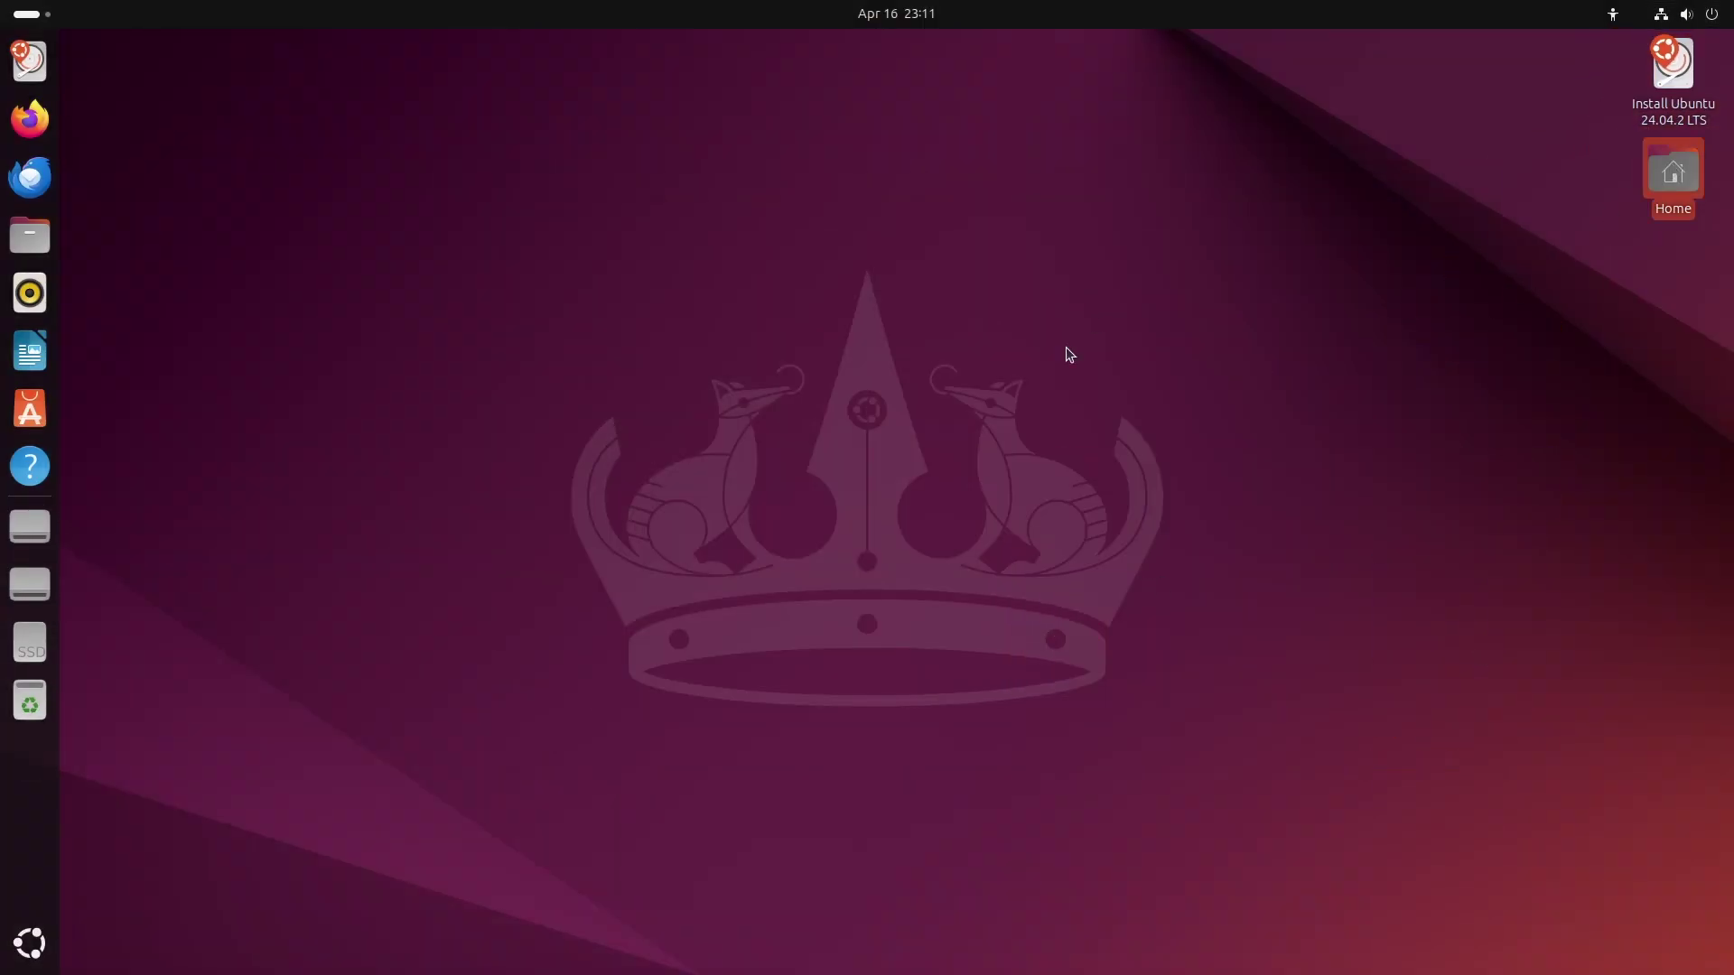
Step: Open the usr/share folder of the live Ubuntu file system in Files, starting from the Home folder
double_click(1672, 172)
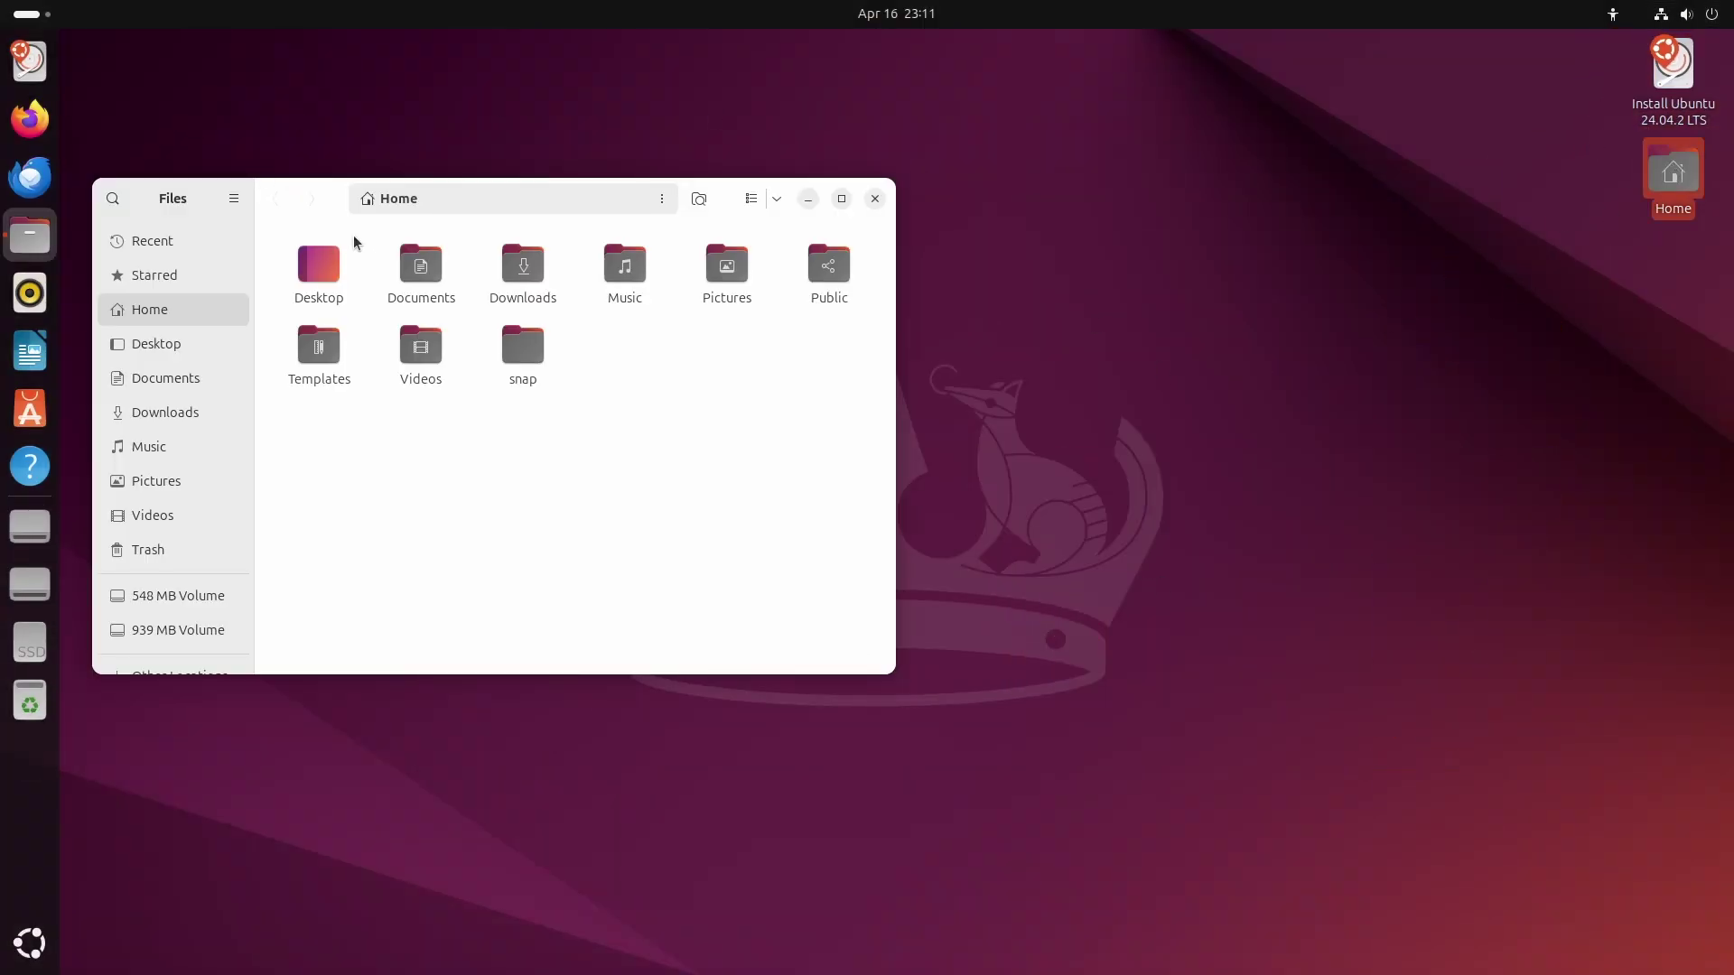
scroll(542, 632, down, 1)
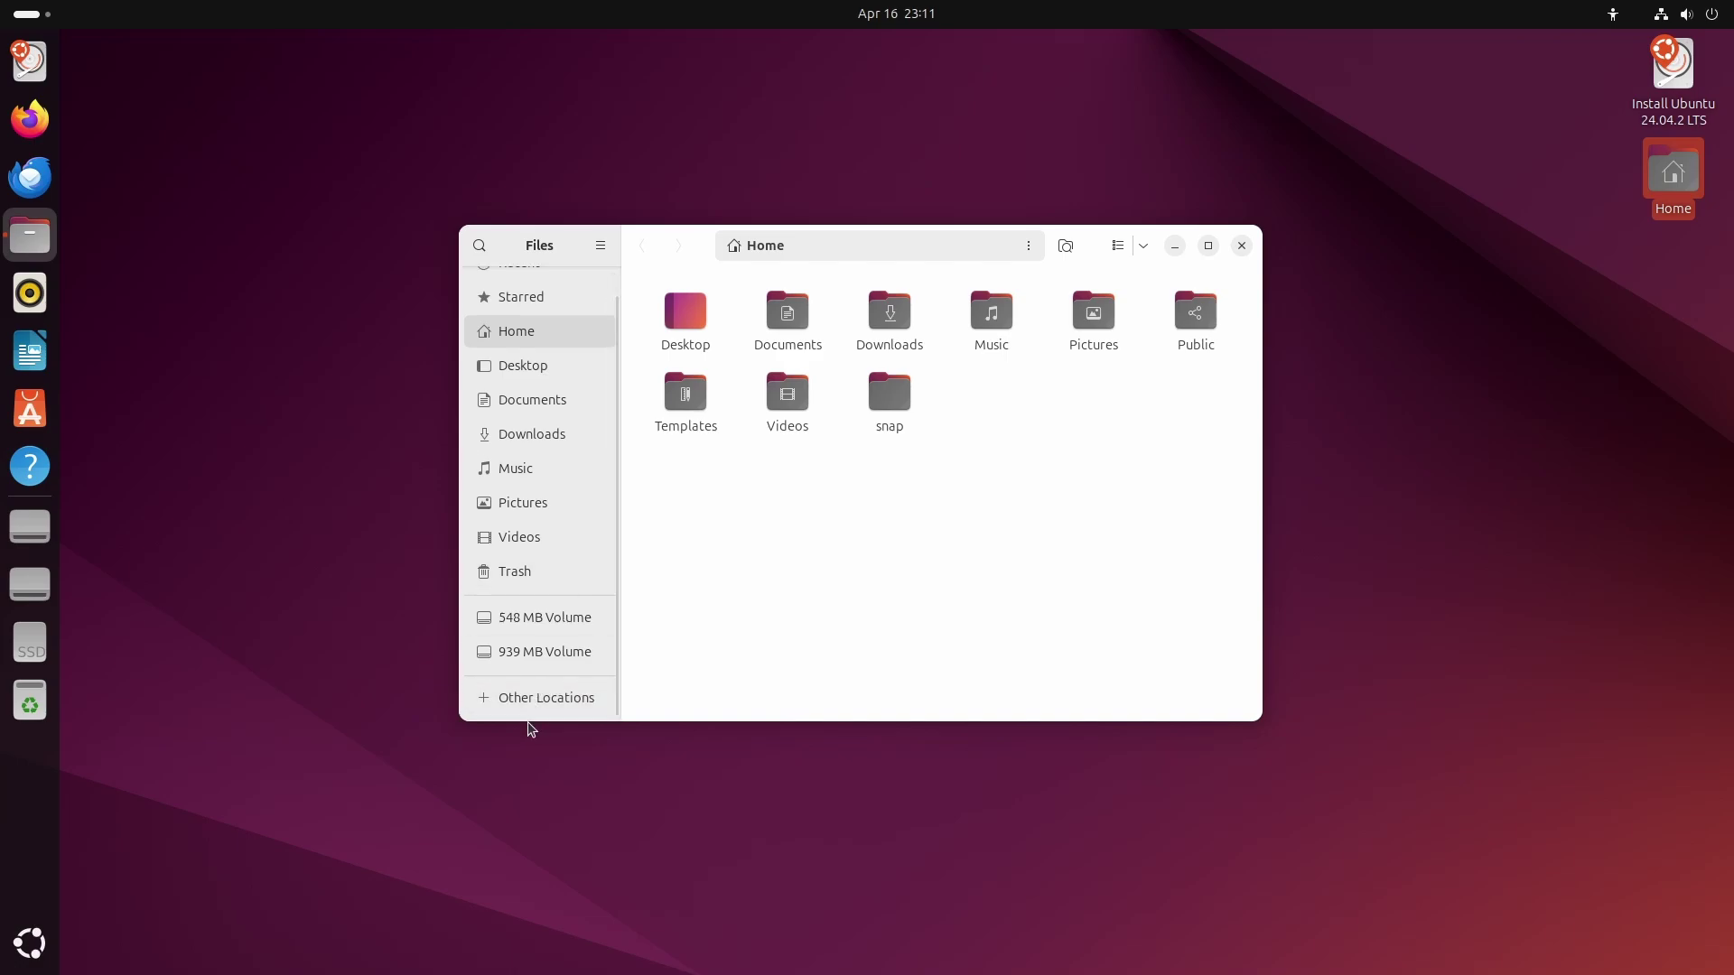
click(533, 699)
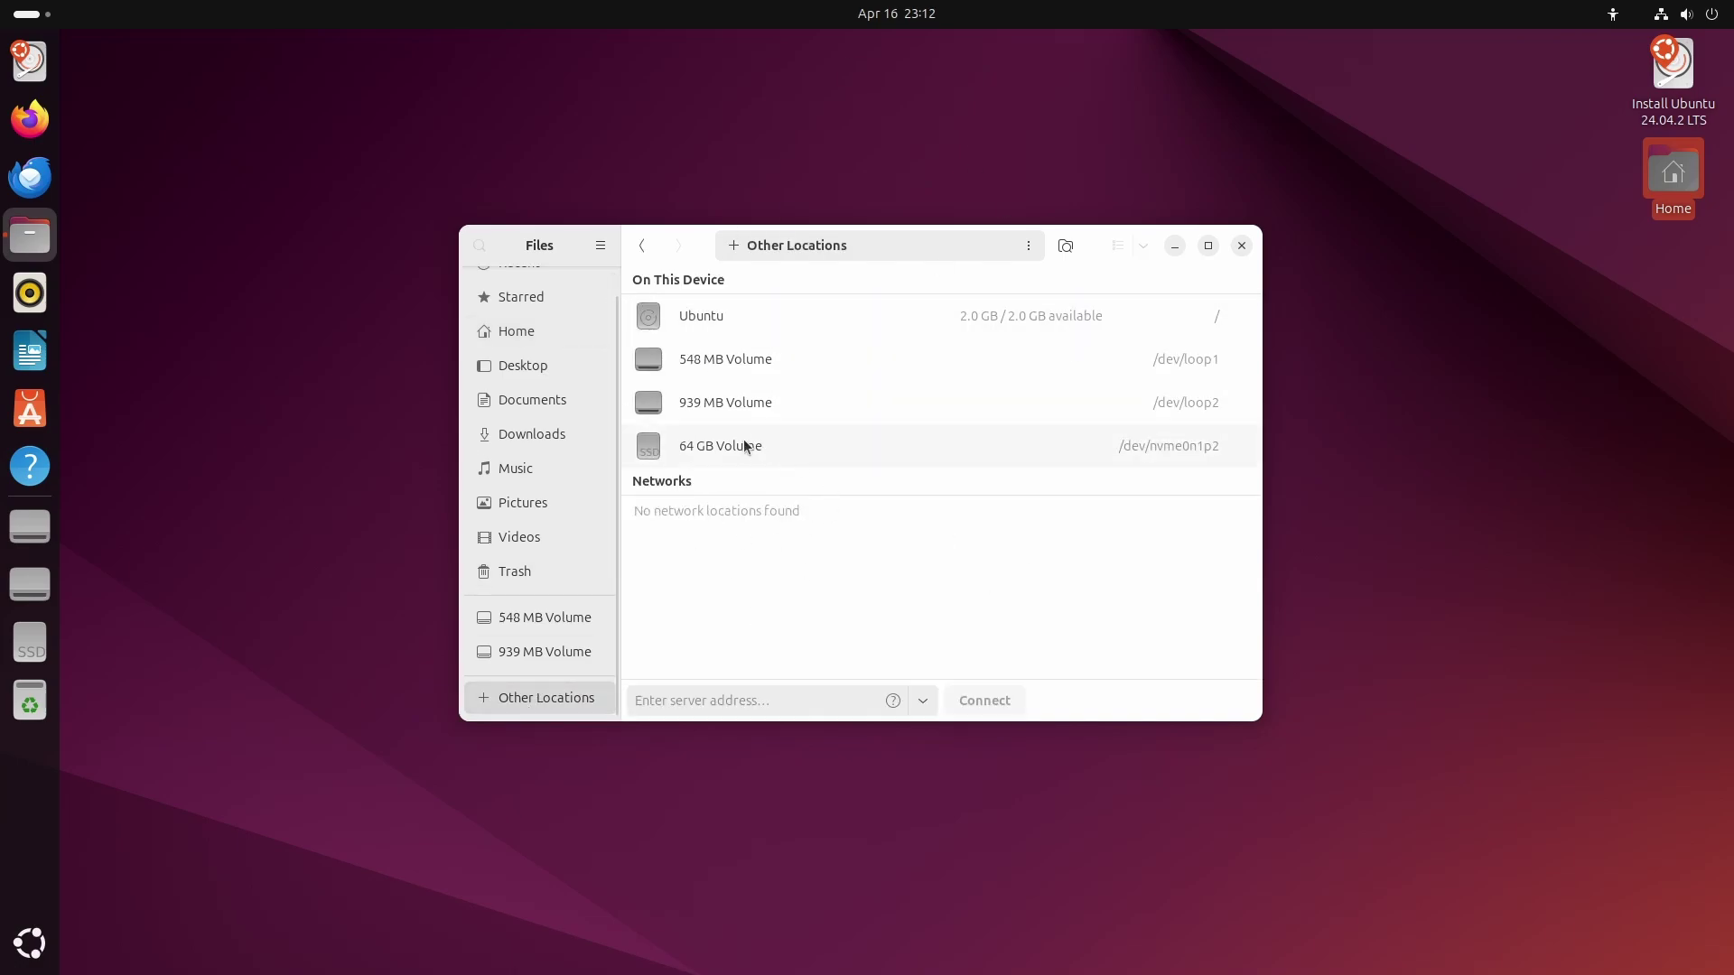
click(701, 317)
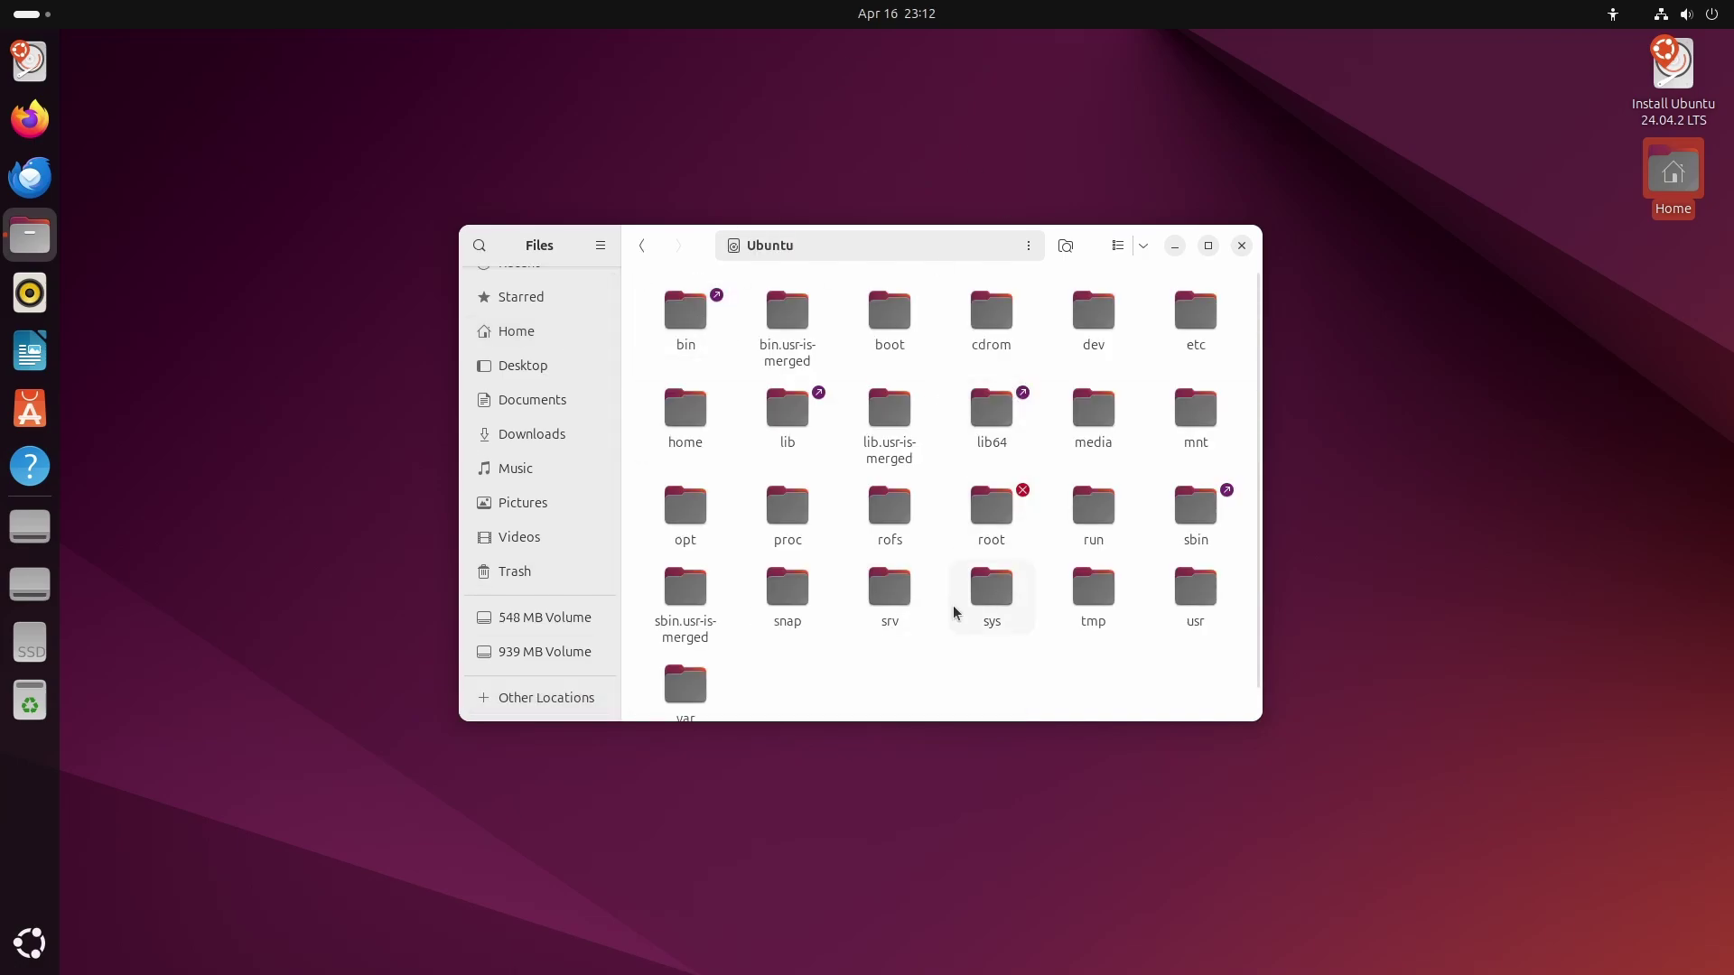
double_click(1194, 589)
double_click(888, 397)
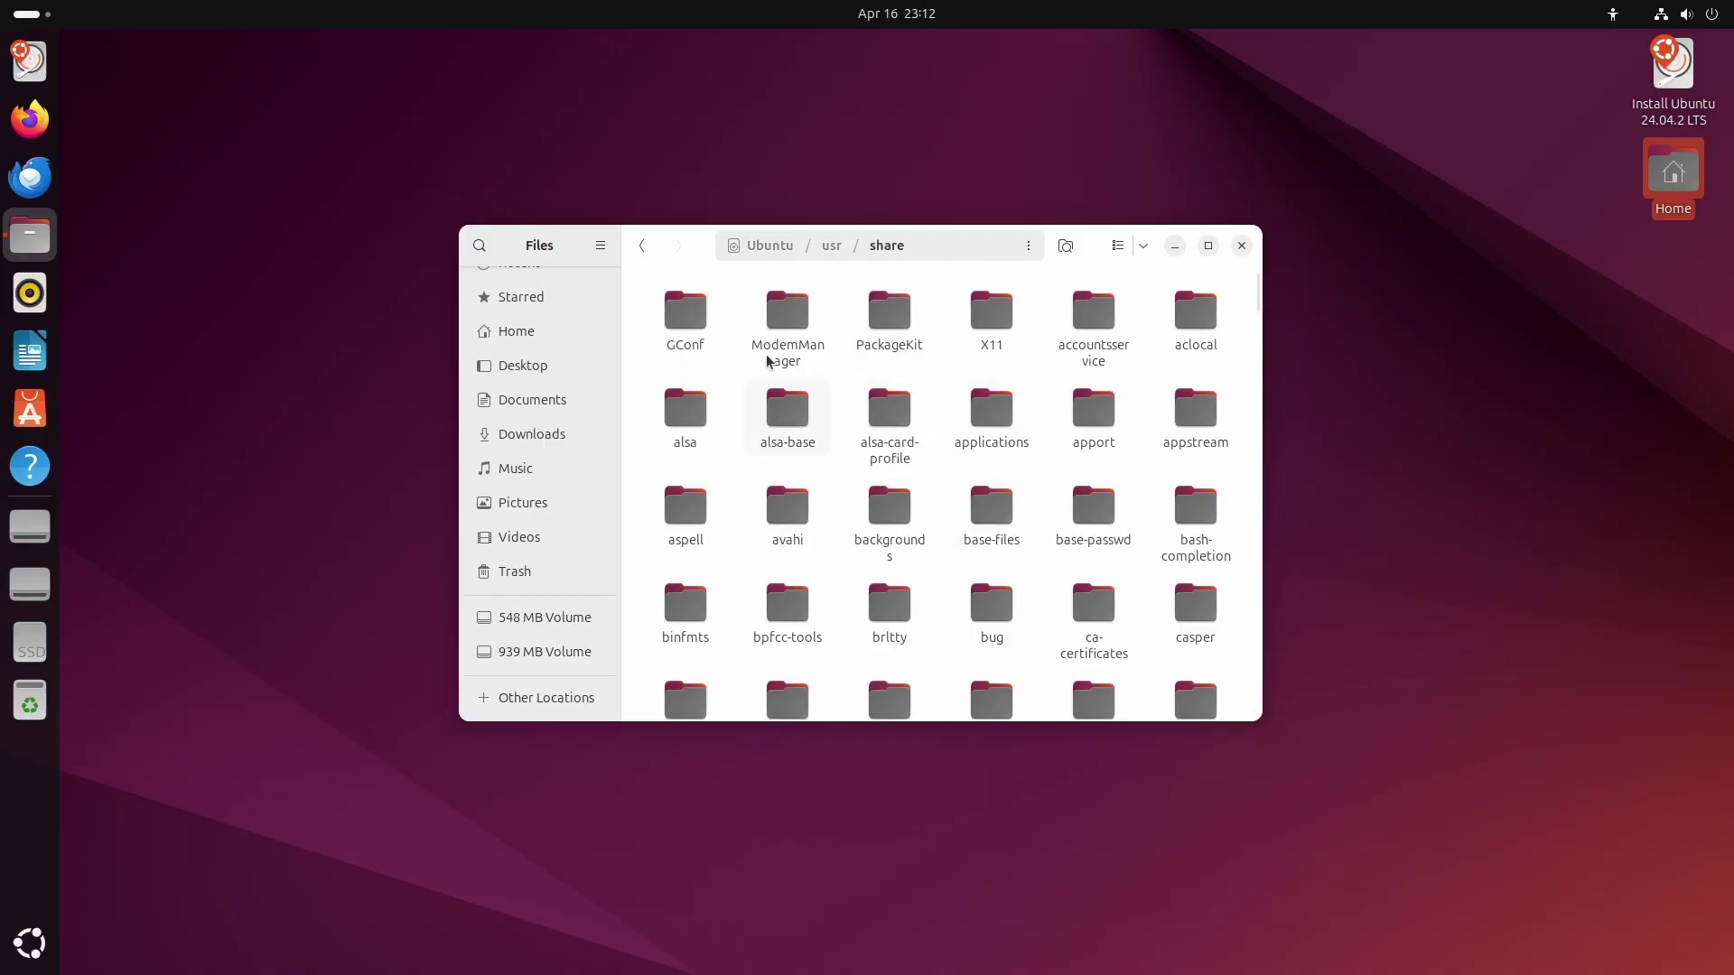
Step: Search usr/share for "f" and copy the fonts folder
text(f)
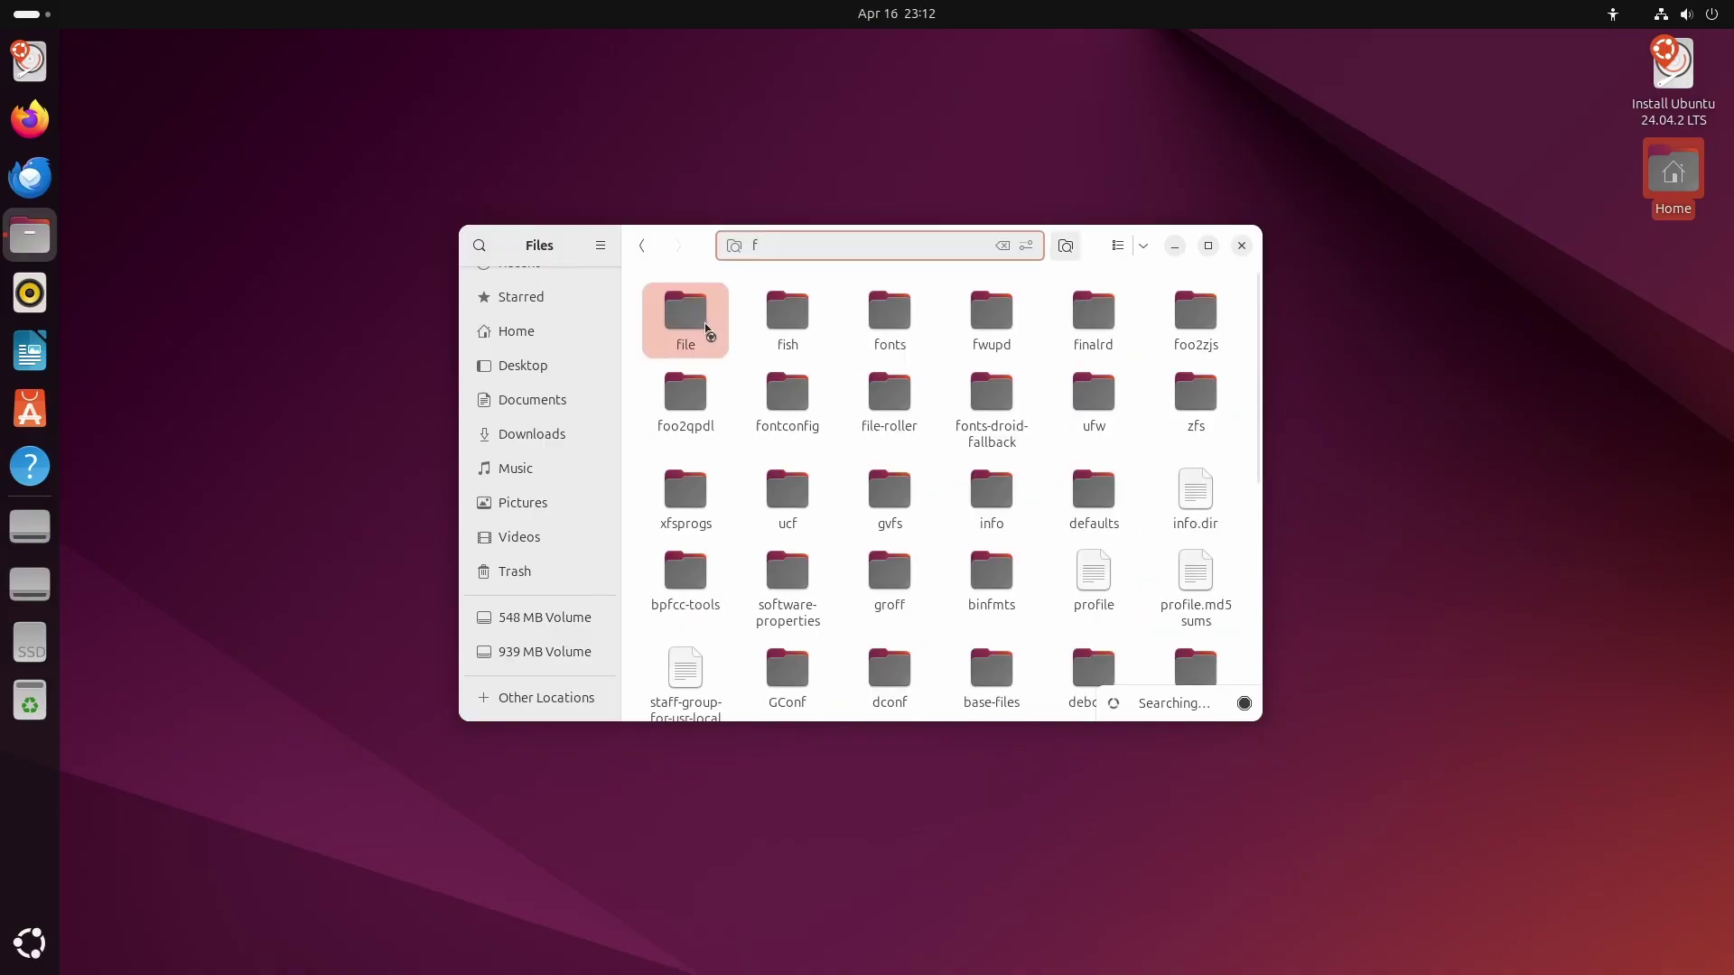
click(881, 322)
right_click(881, 323)
click(917, 442)
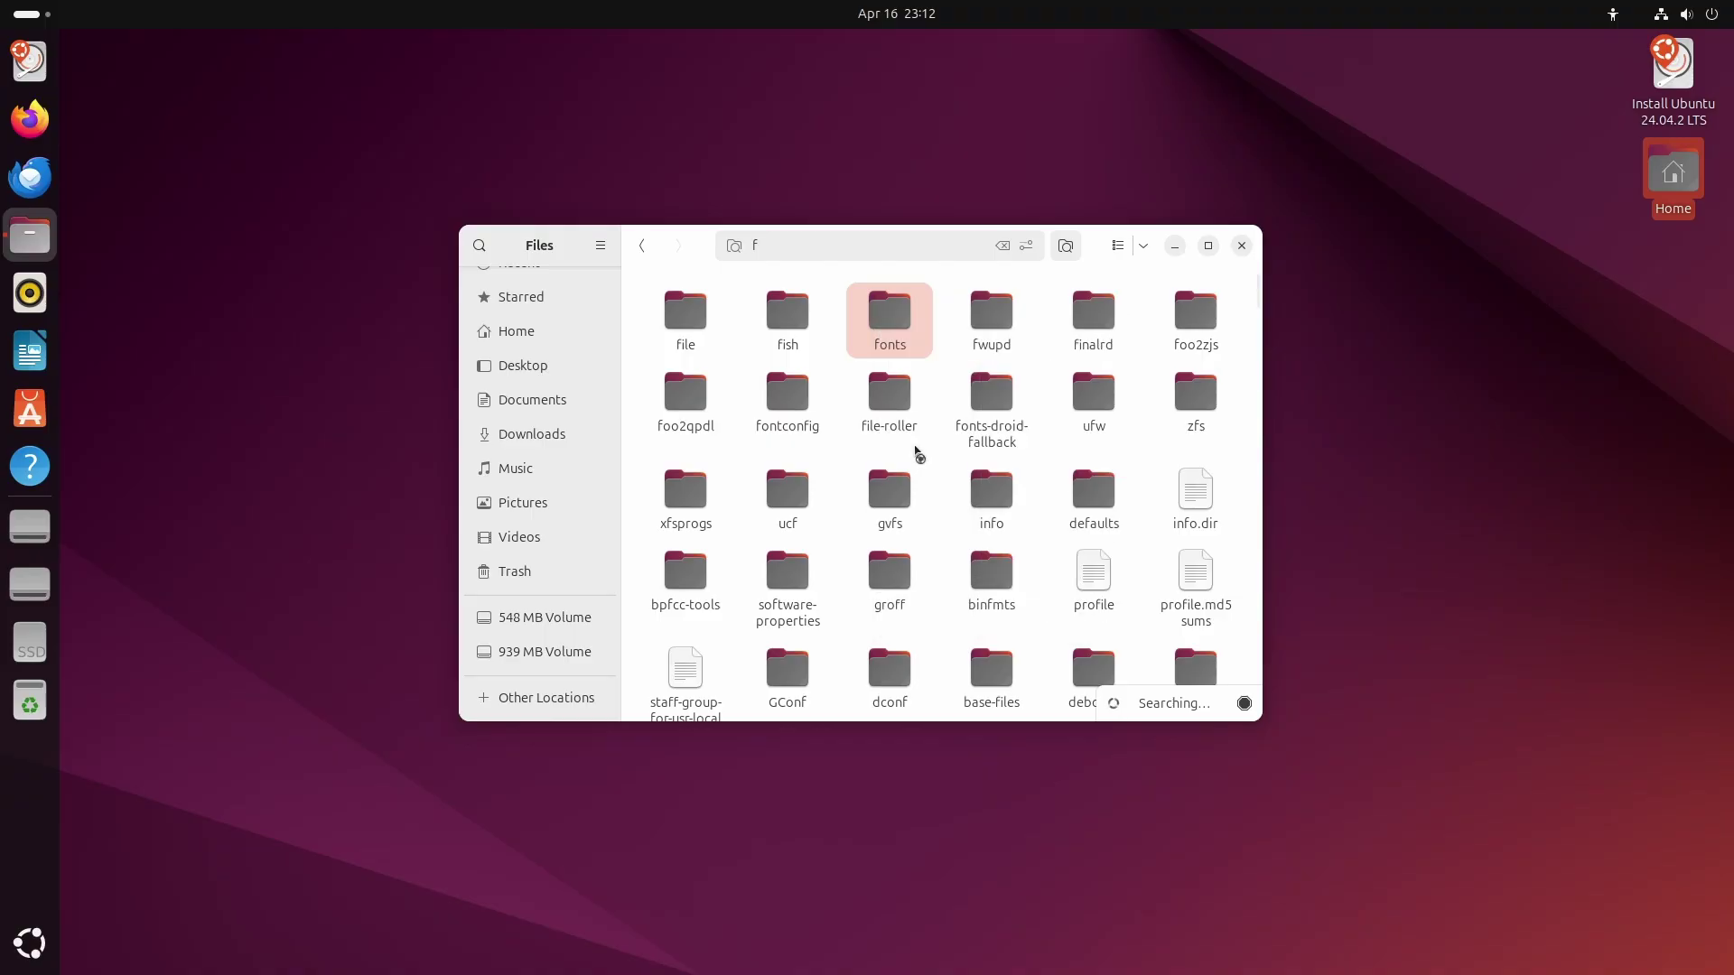
Step: Open usr/share on the 64 GB Volume and try to paste the copied fonts folder there
click(524, 698)
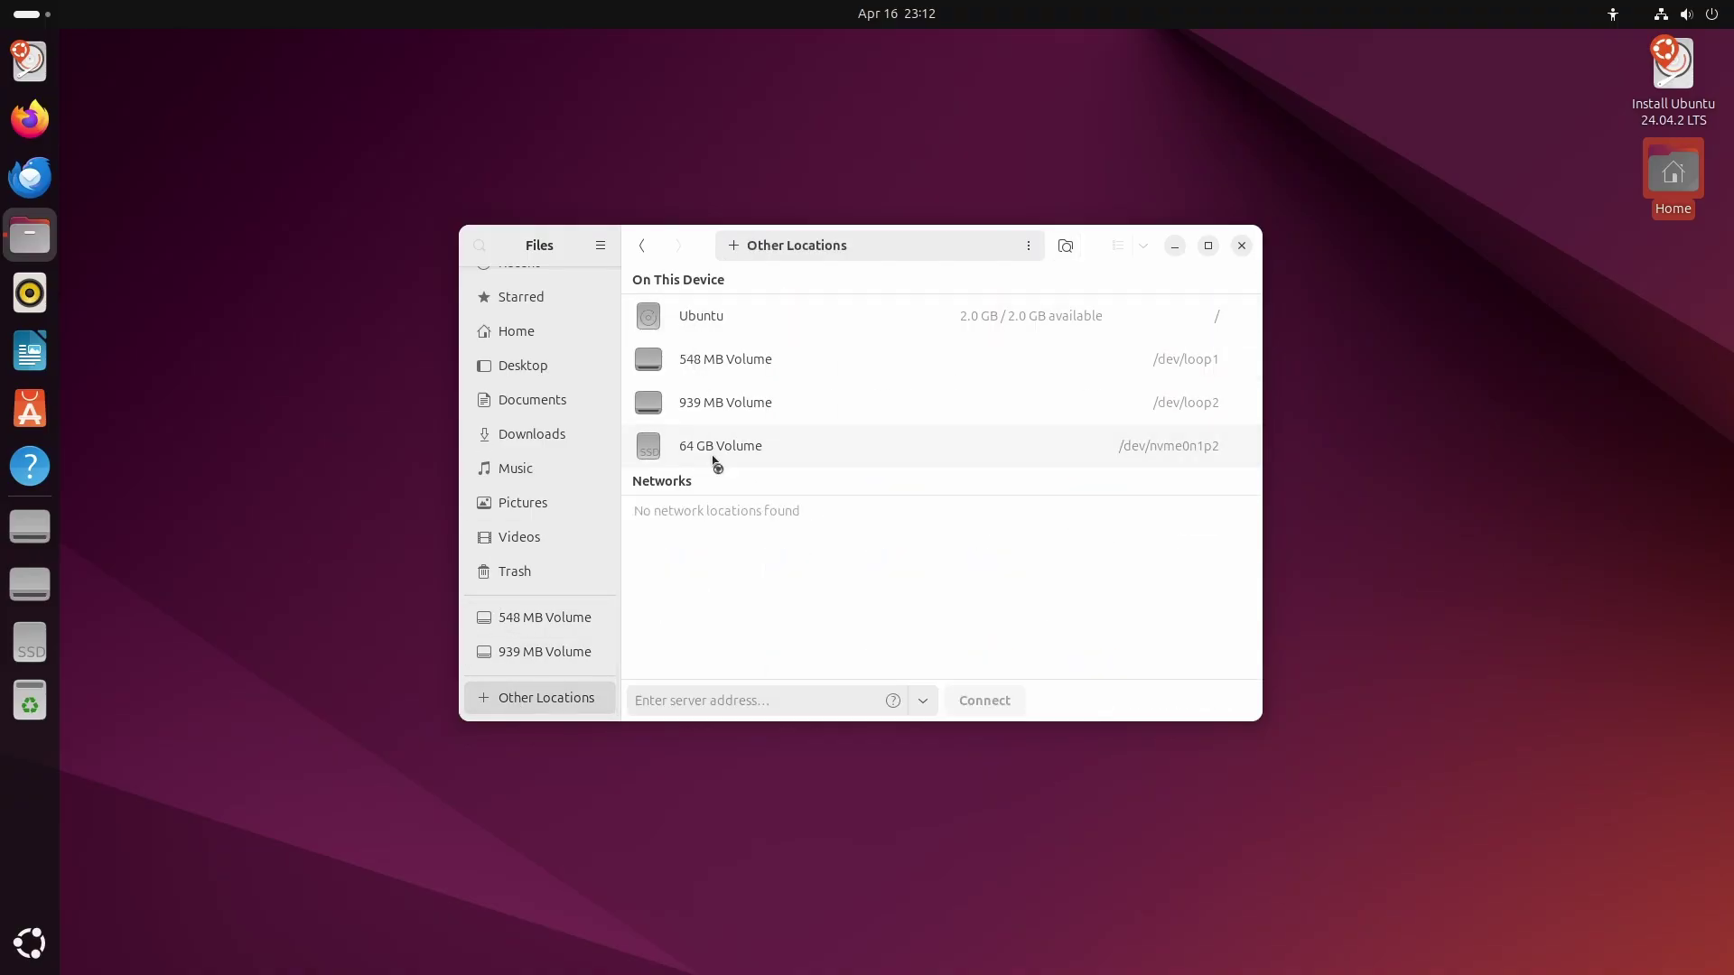
double_click(1125, 614)
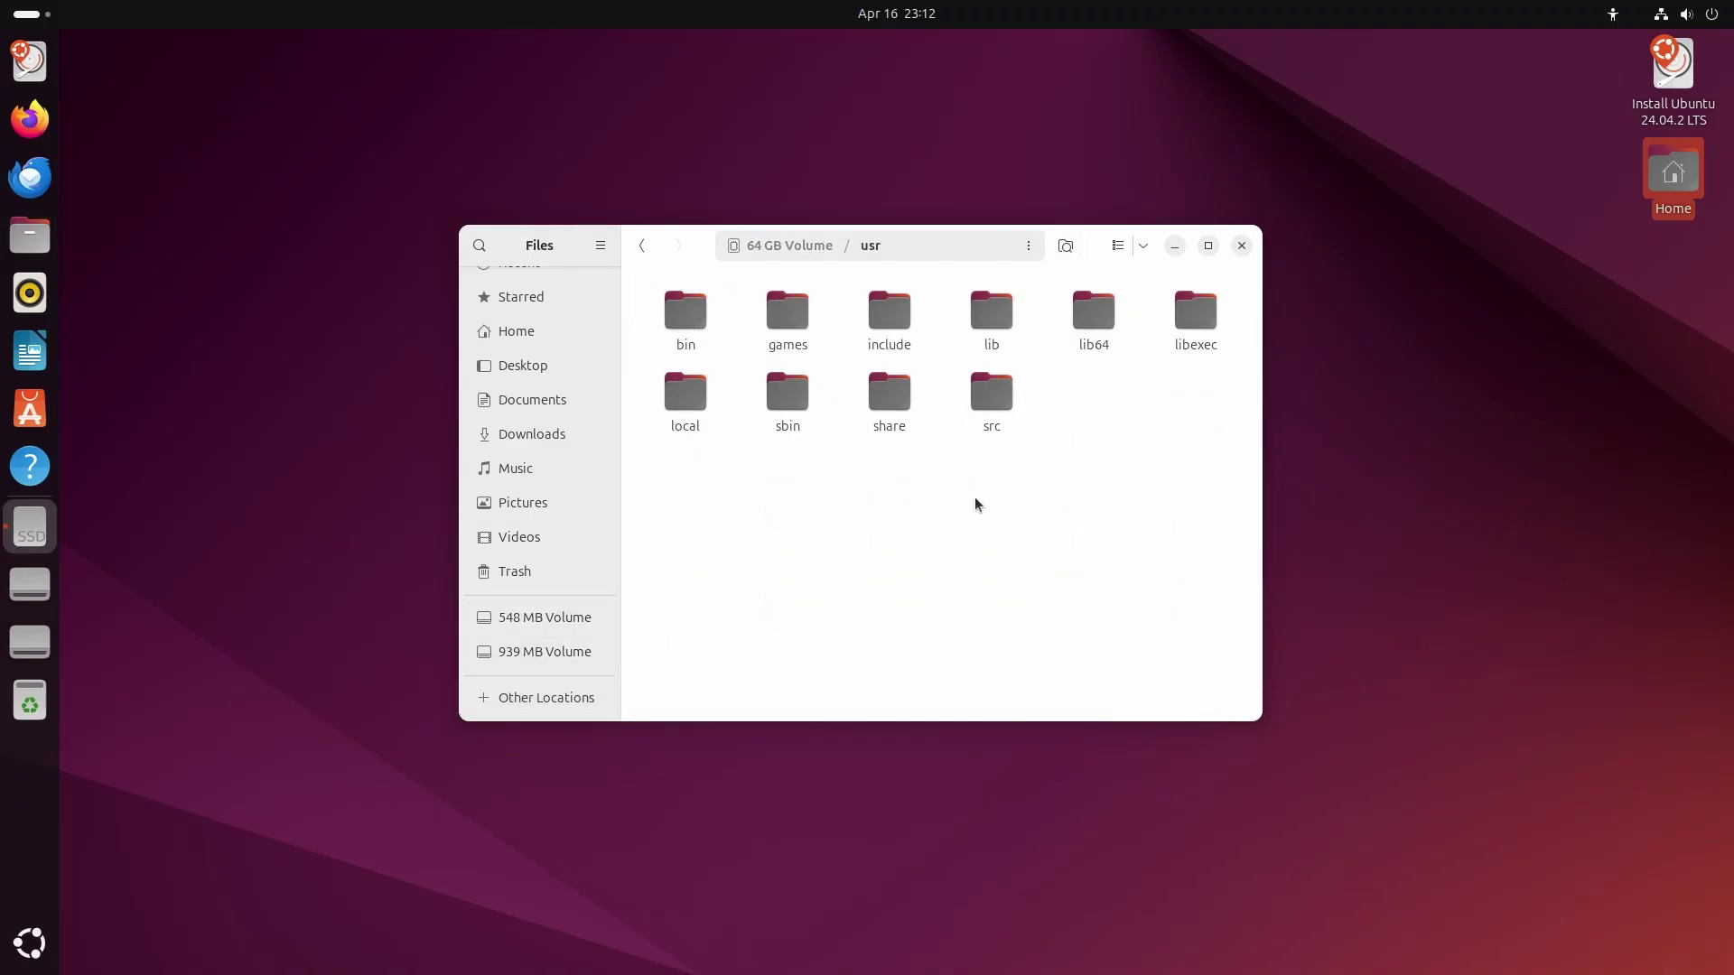
double_click(880, 402)
right_click(630, 327)
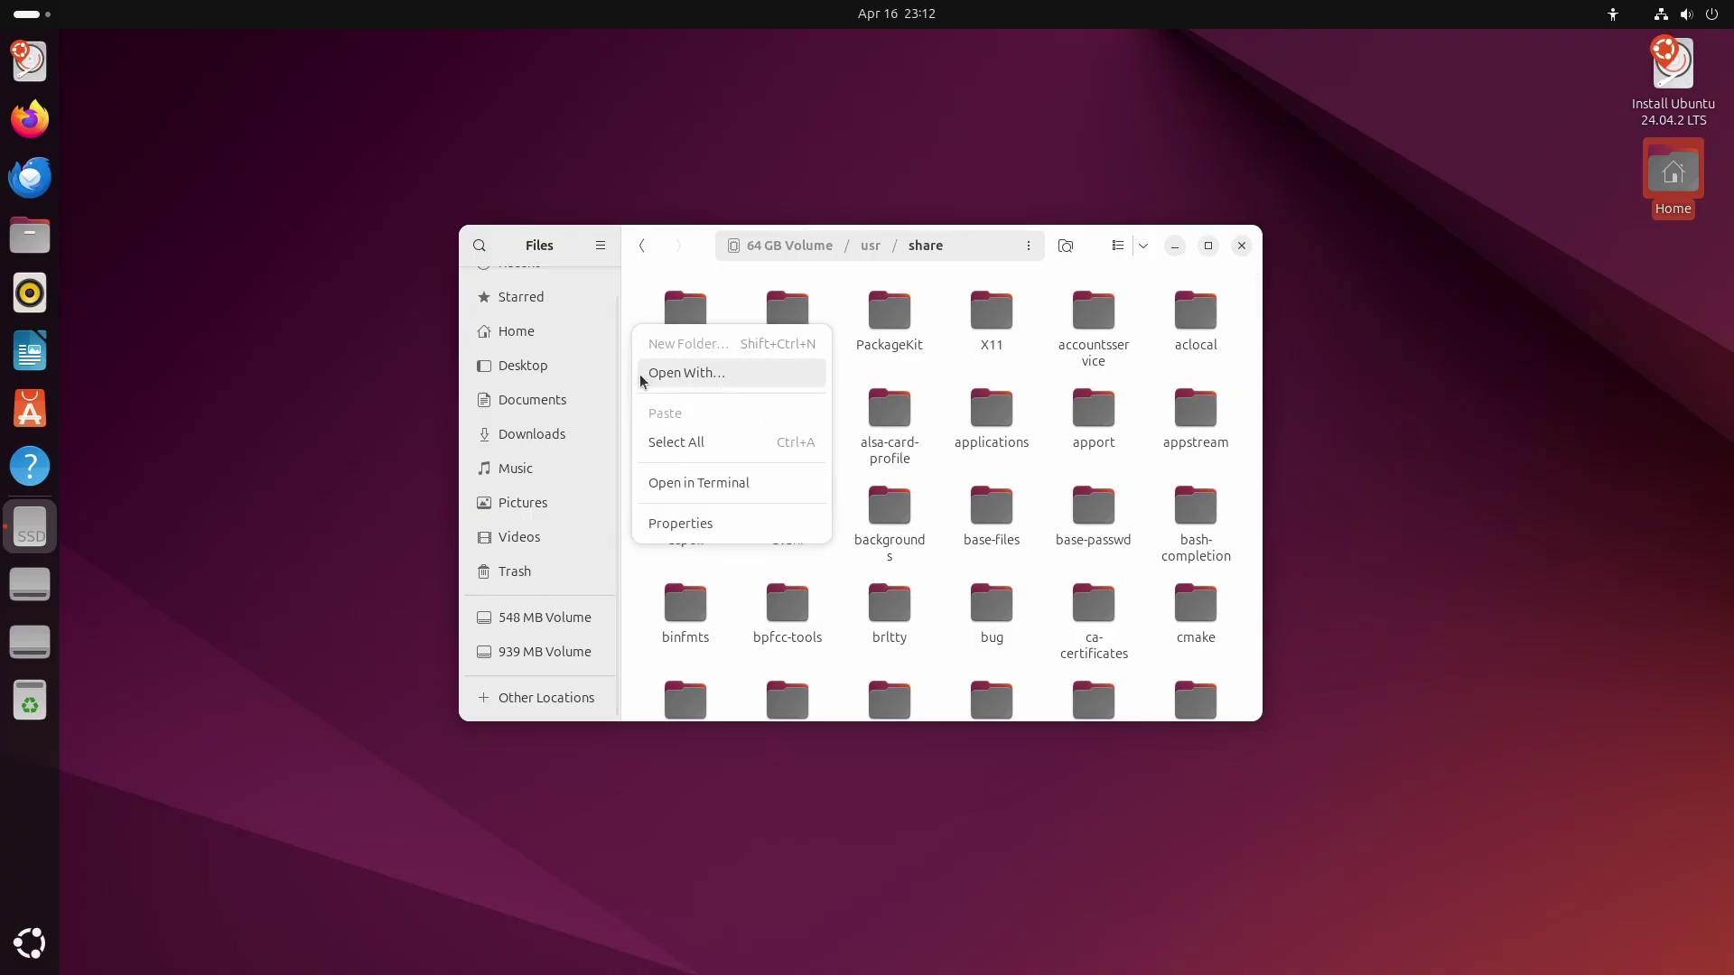
click(649, 415)
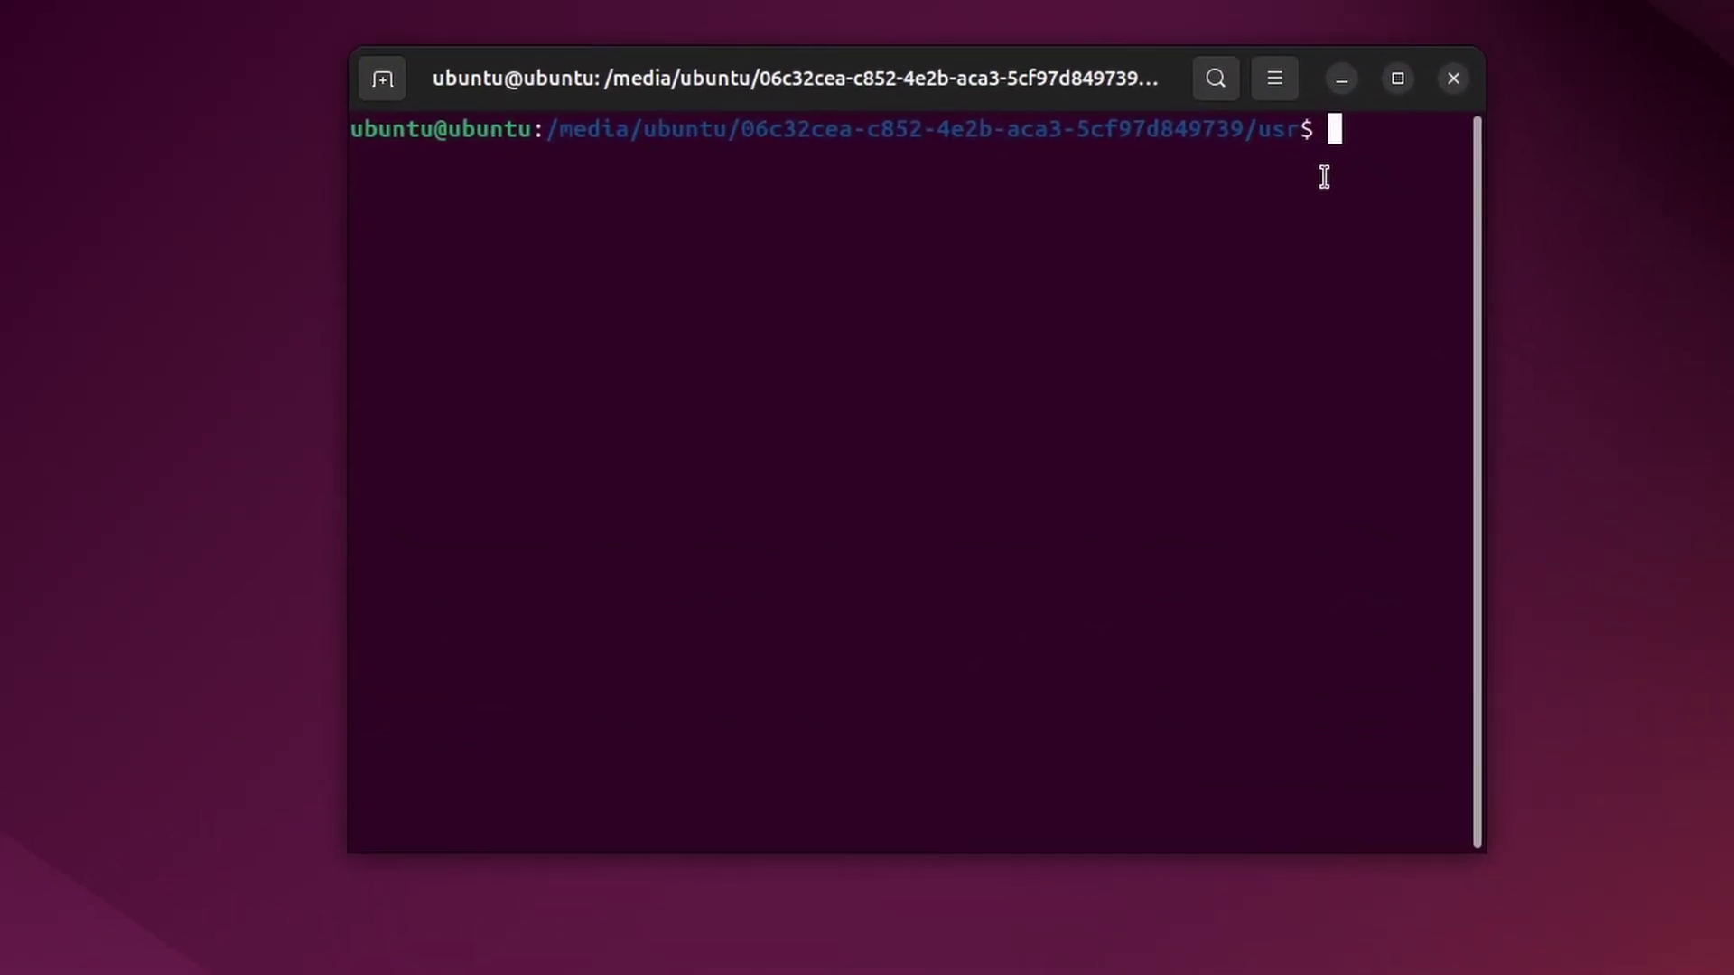
Step: Show the help of the cp command in a terminal opened in the 64 GB Volume's usr folder
text(cp)
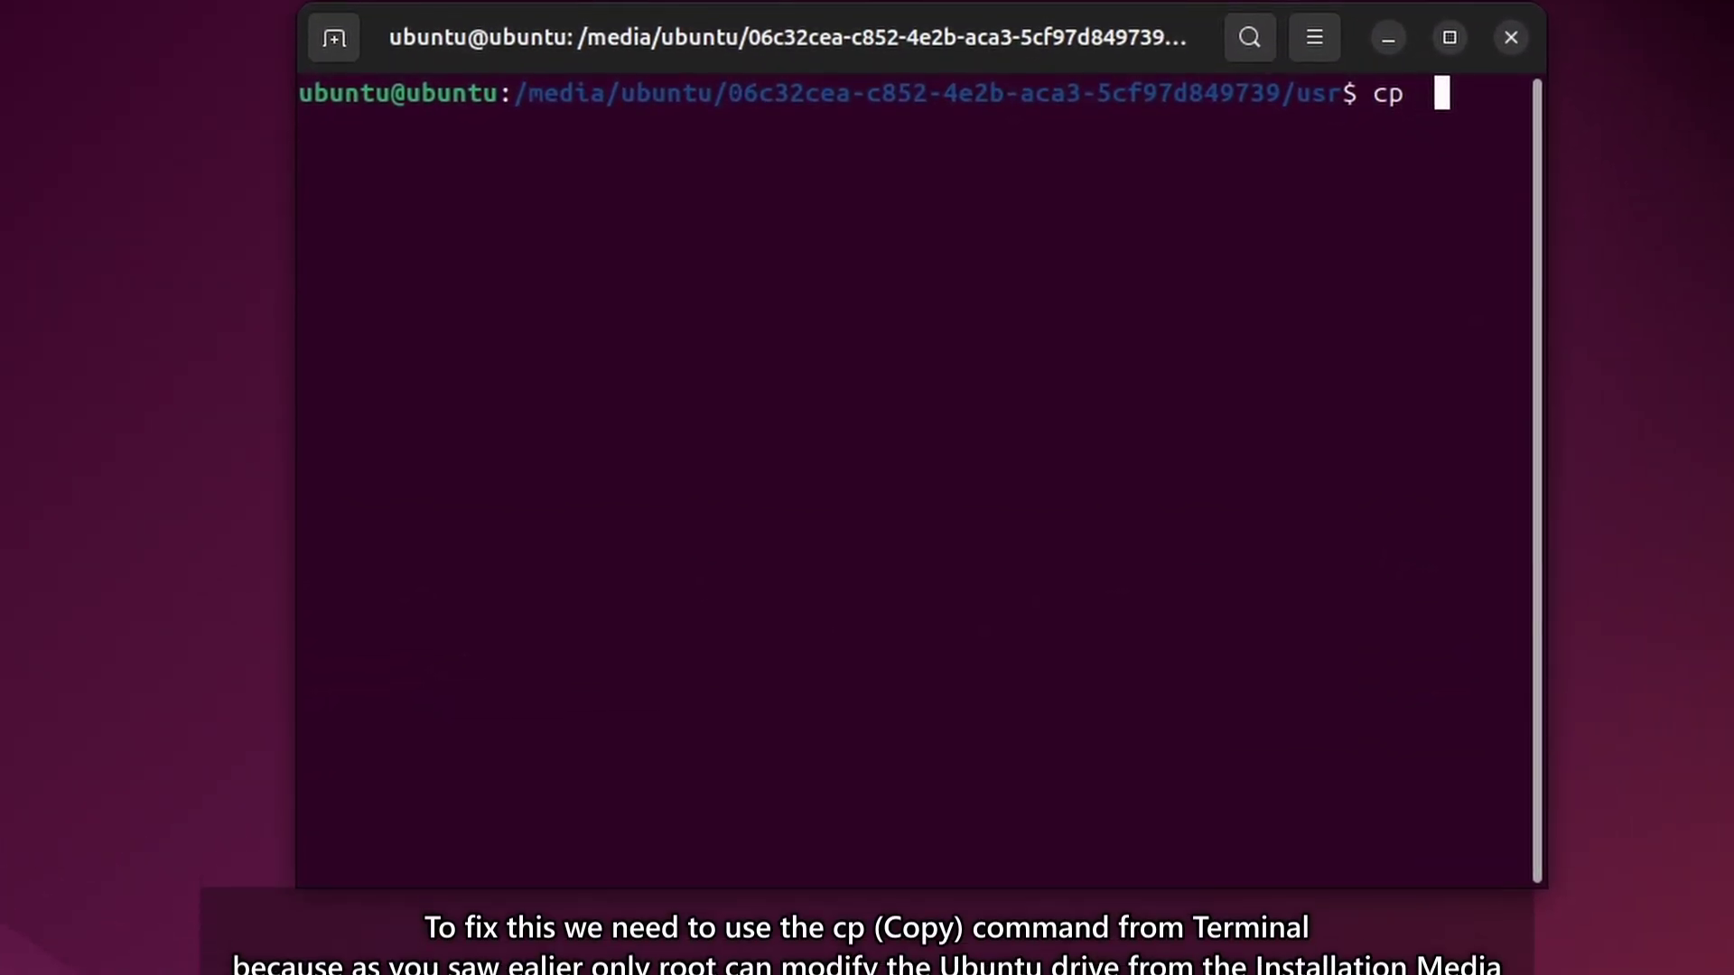
text(  --help)
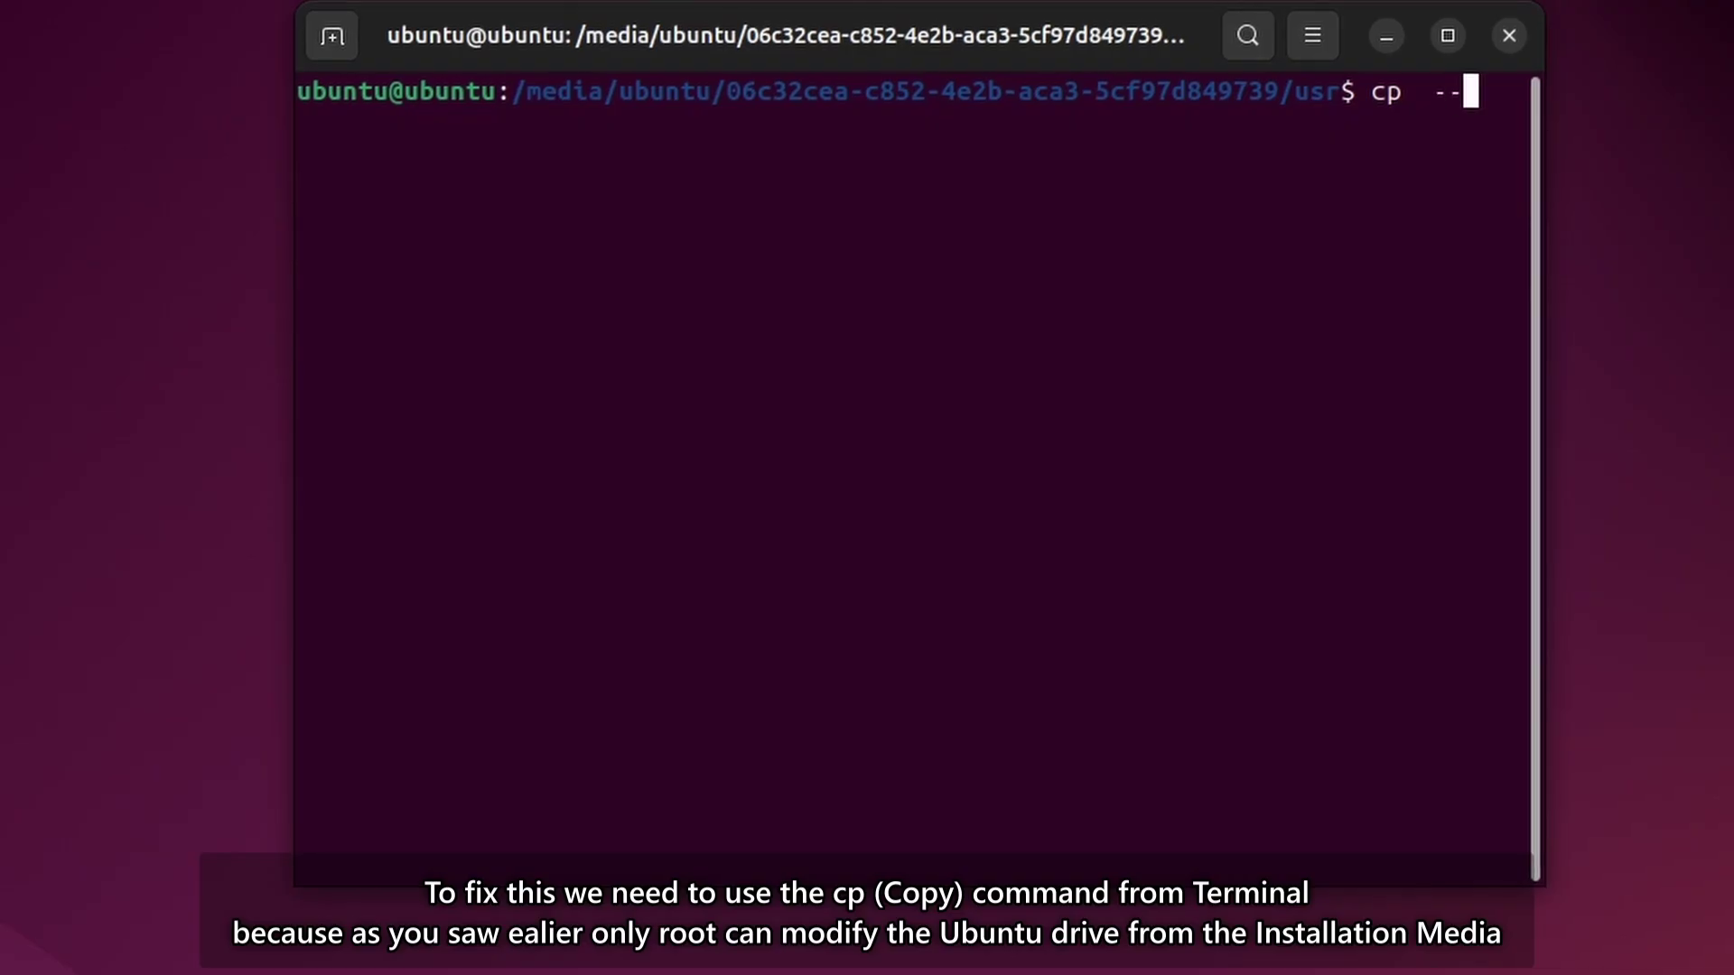
key(Return)
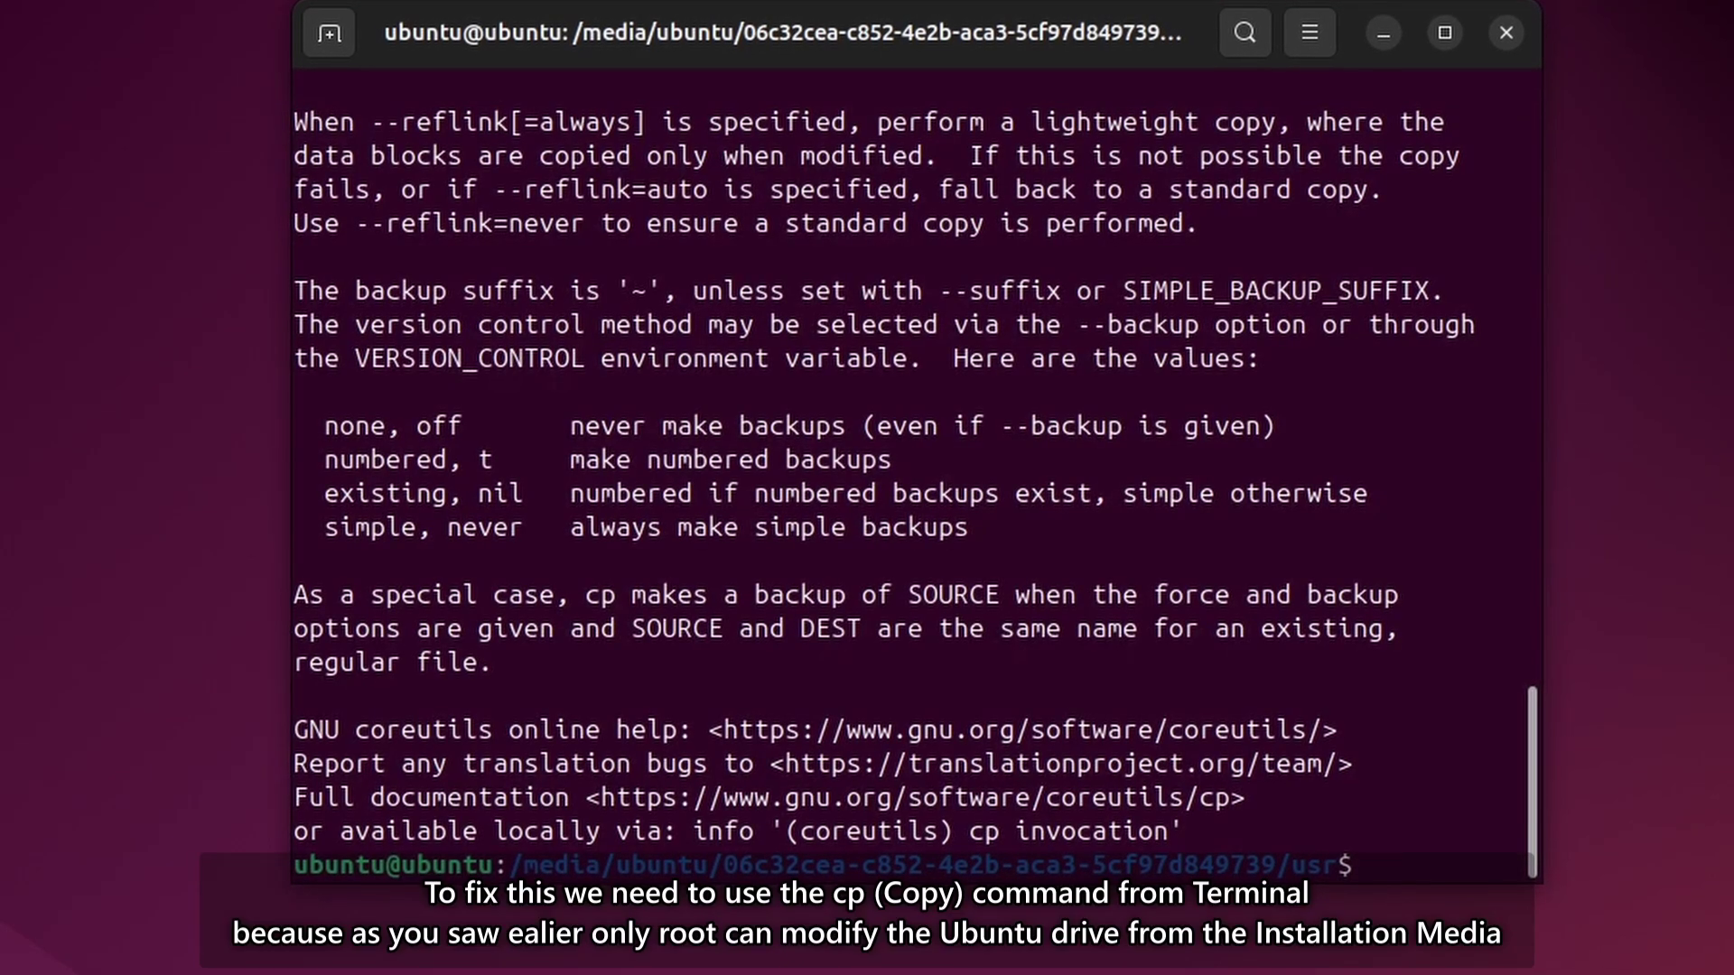
Step: Recall the cp command without its help option and enter /usr/share/fonts as the source, checking the live system's root path in Files
key(Up)
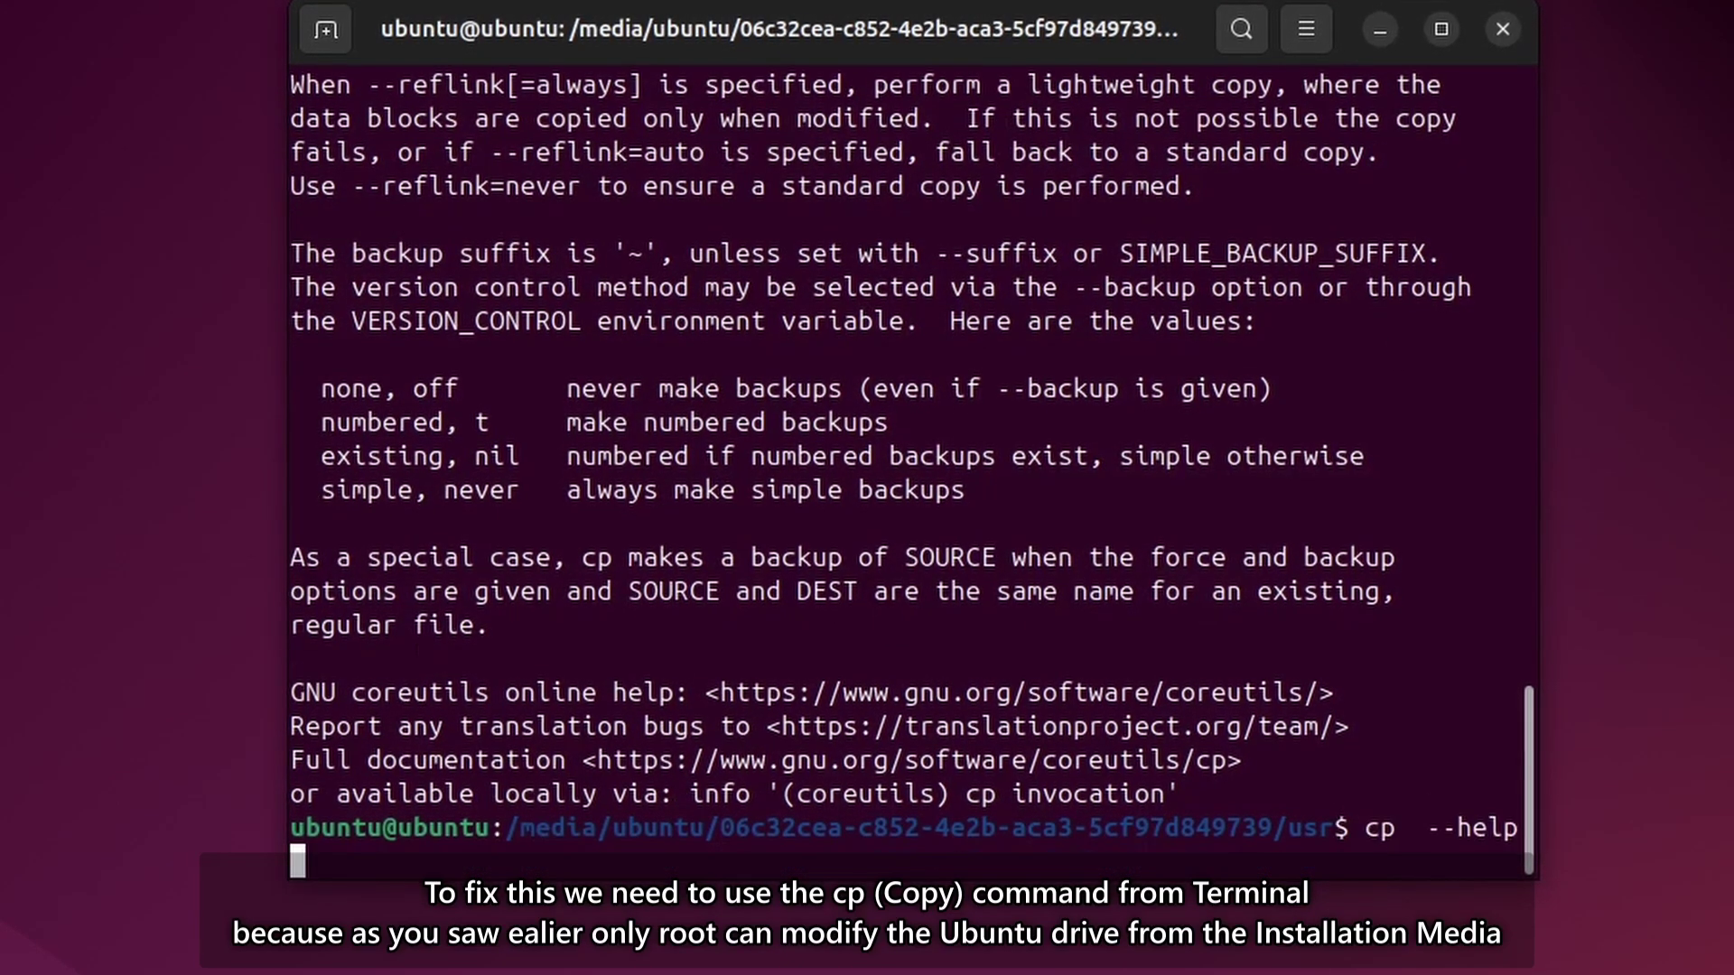
key(BackSpace)
key(BackSpace)
key(BackSpace)
key(BackSpace)
key(BackSpace)
key(BackSpace)
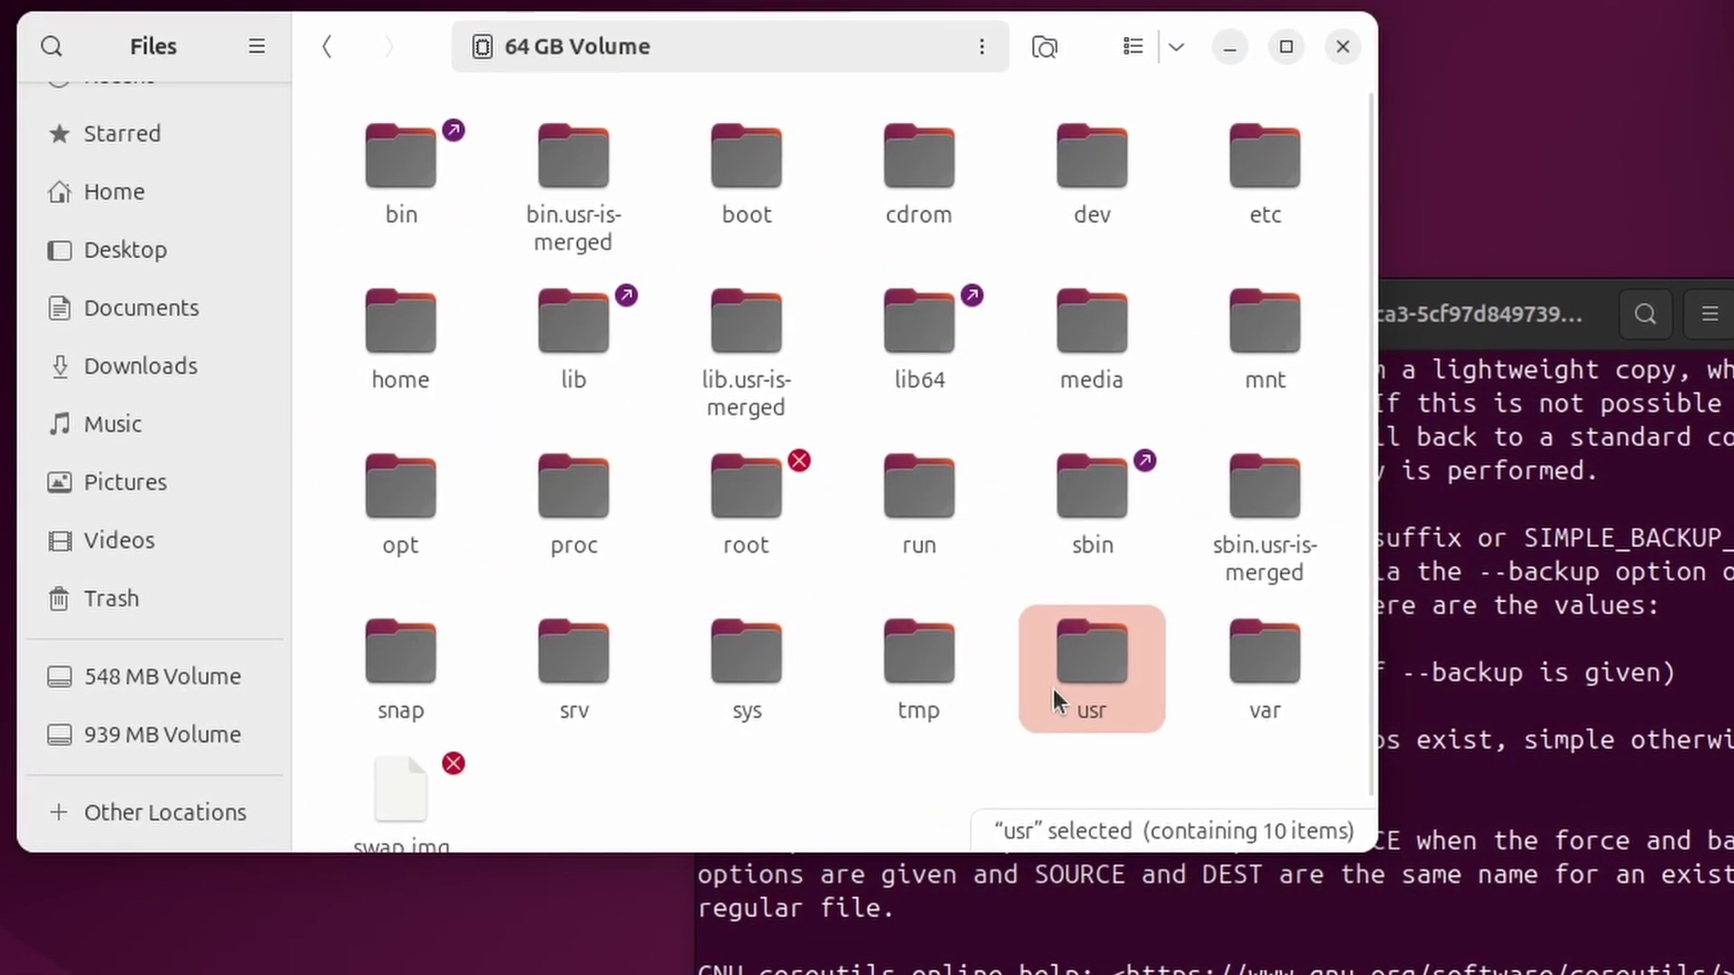
click(197, 795)
click(437, 174)
click(696, 54)
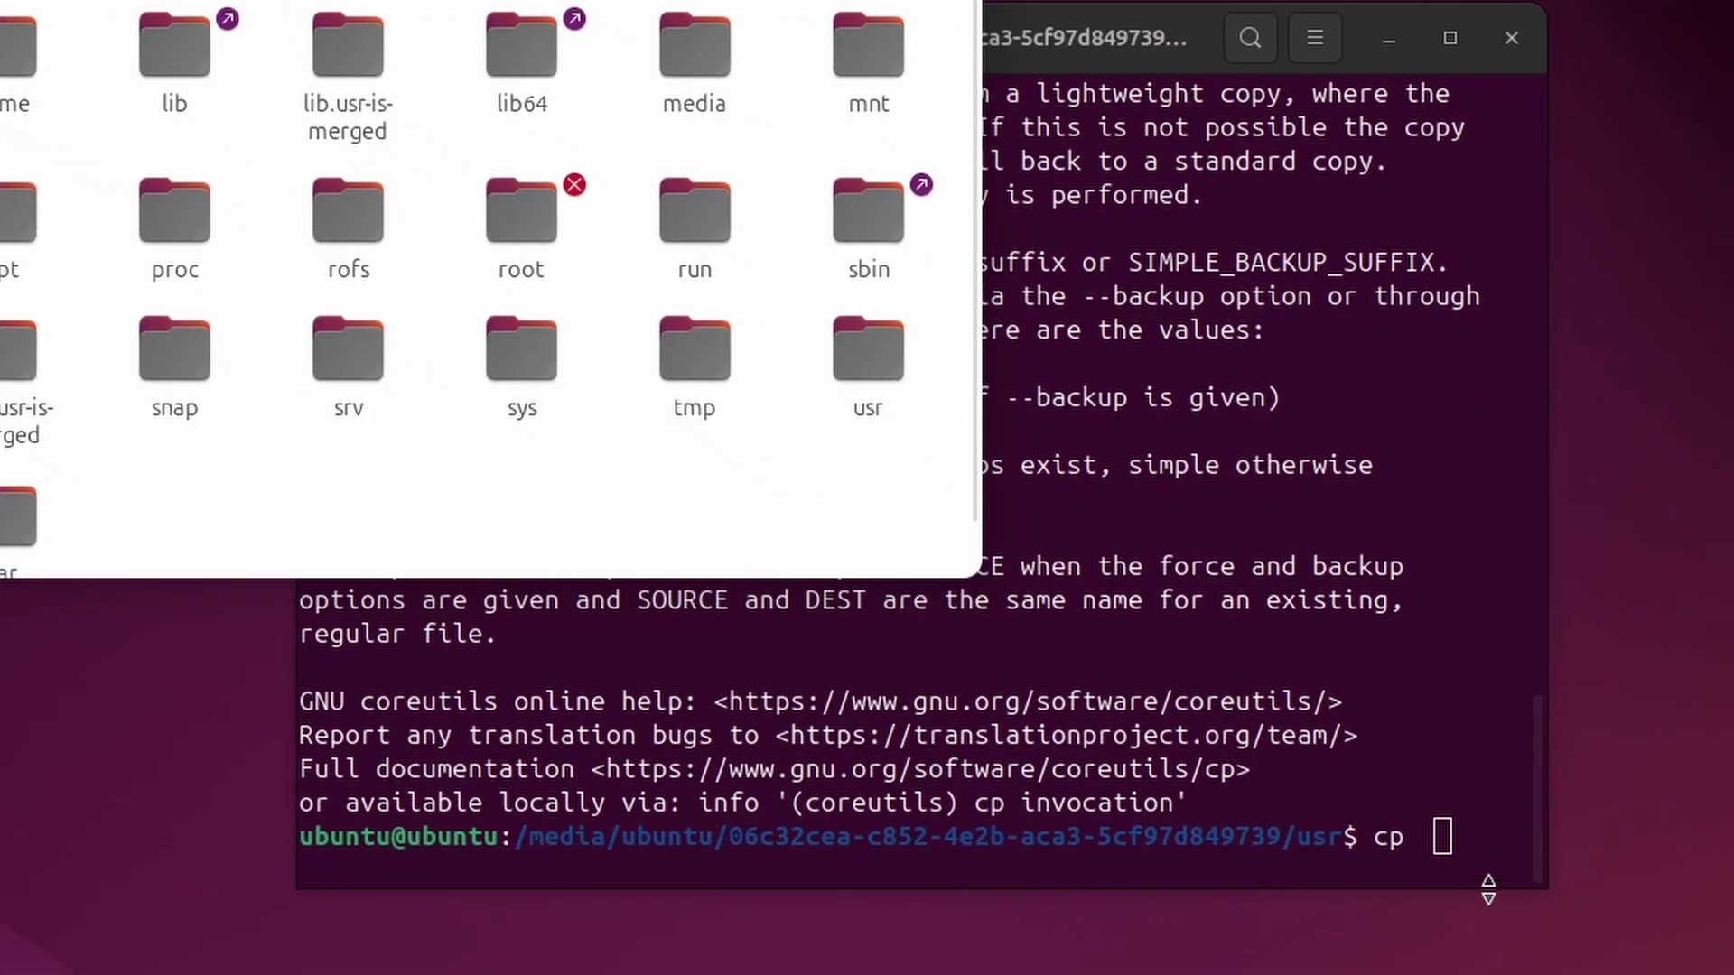
click(1473, 841)
text(/usr/)
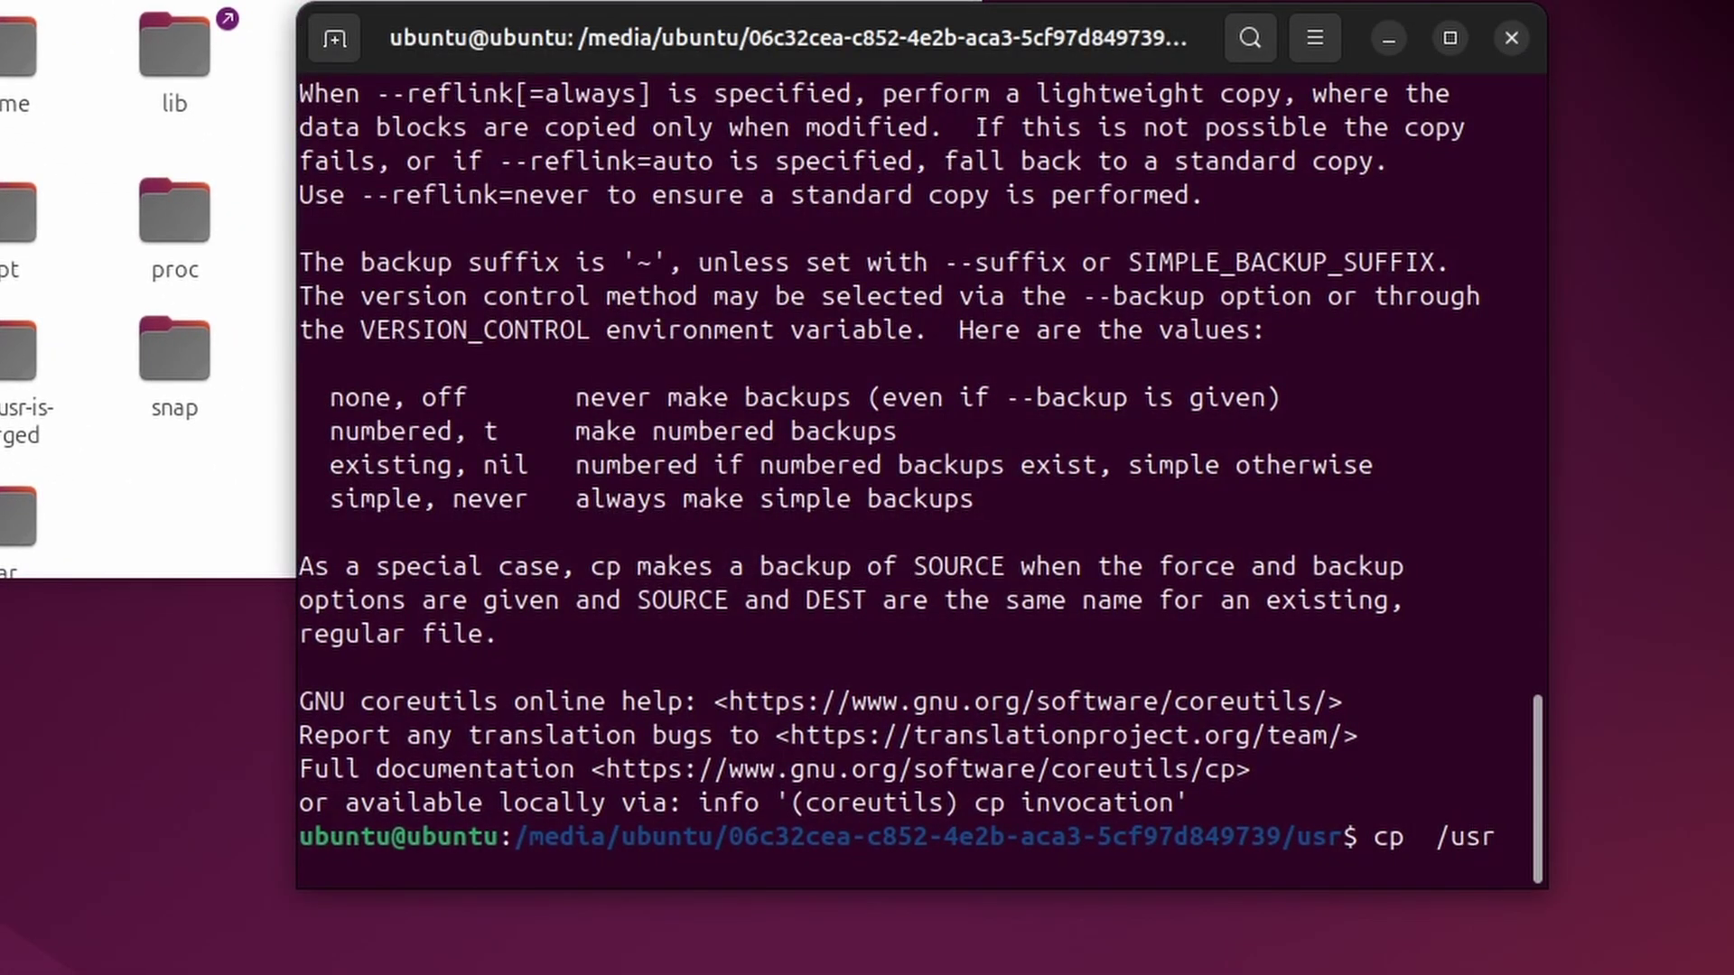
text(share/fonts)
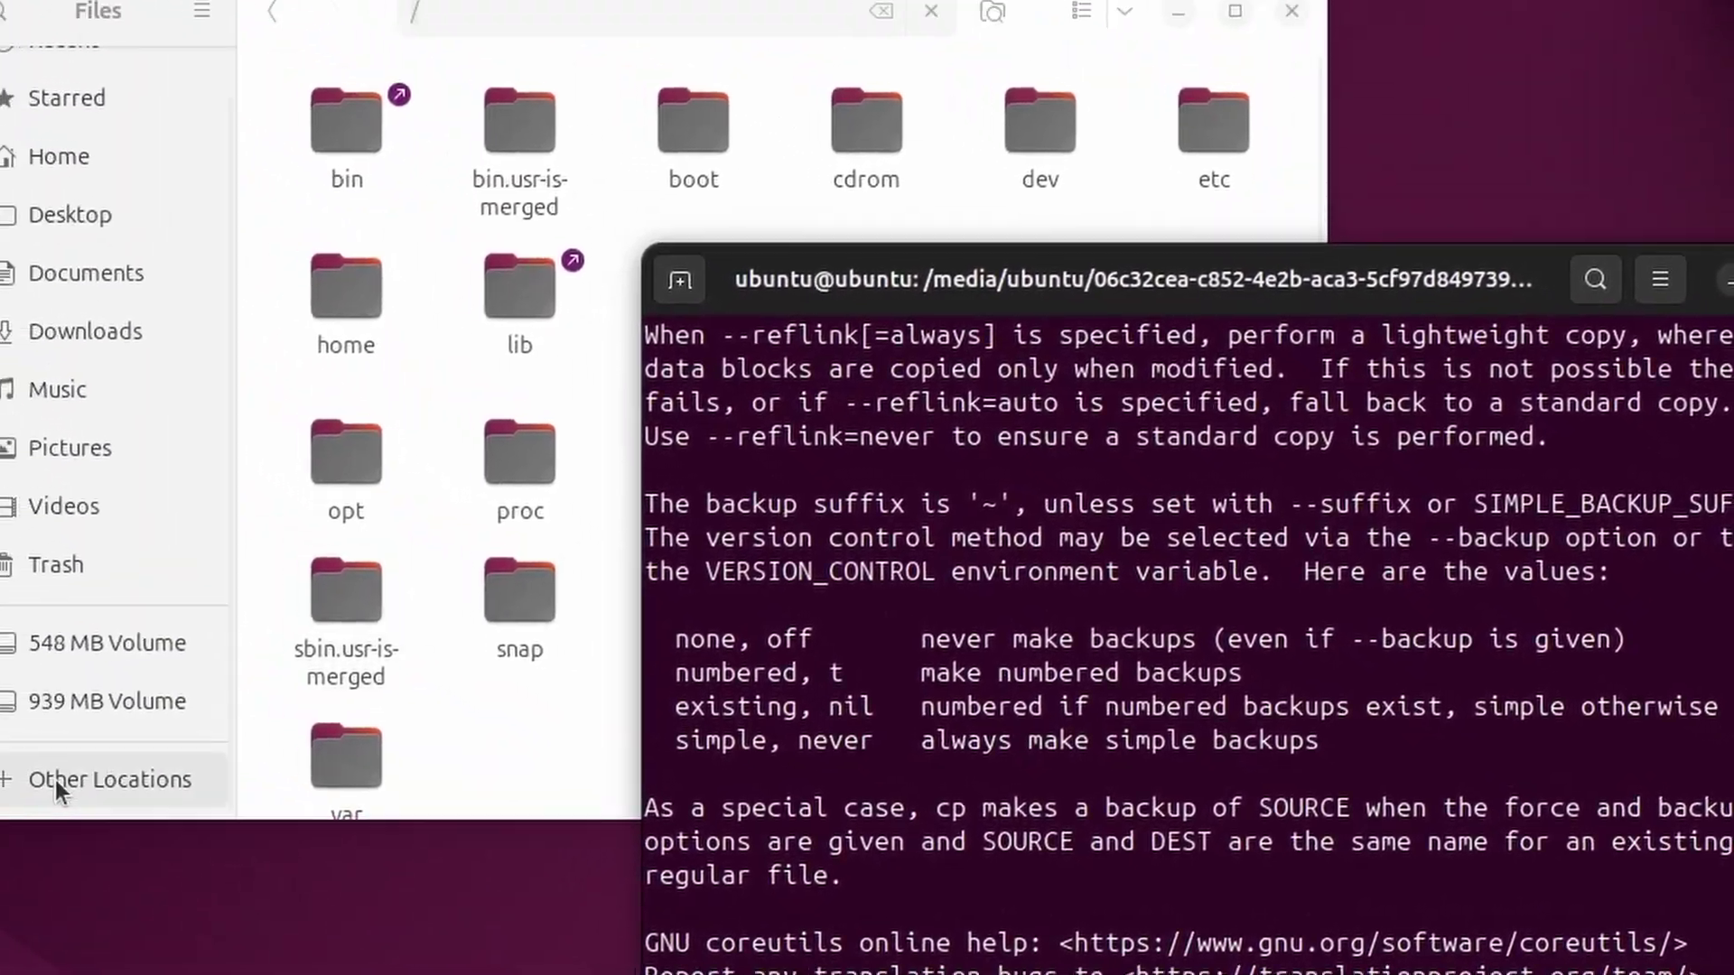
Step: Open usr/share on the 64 GB Volume in Files and copy the folder's full path
click(101, 818)
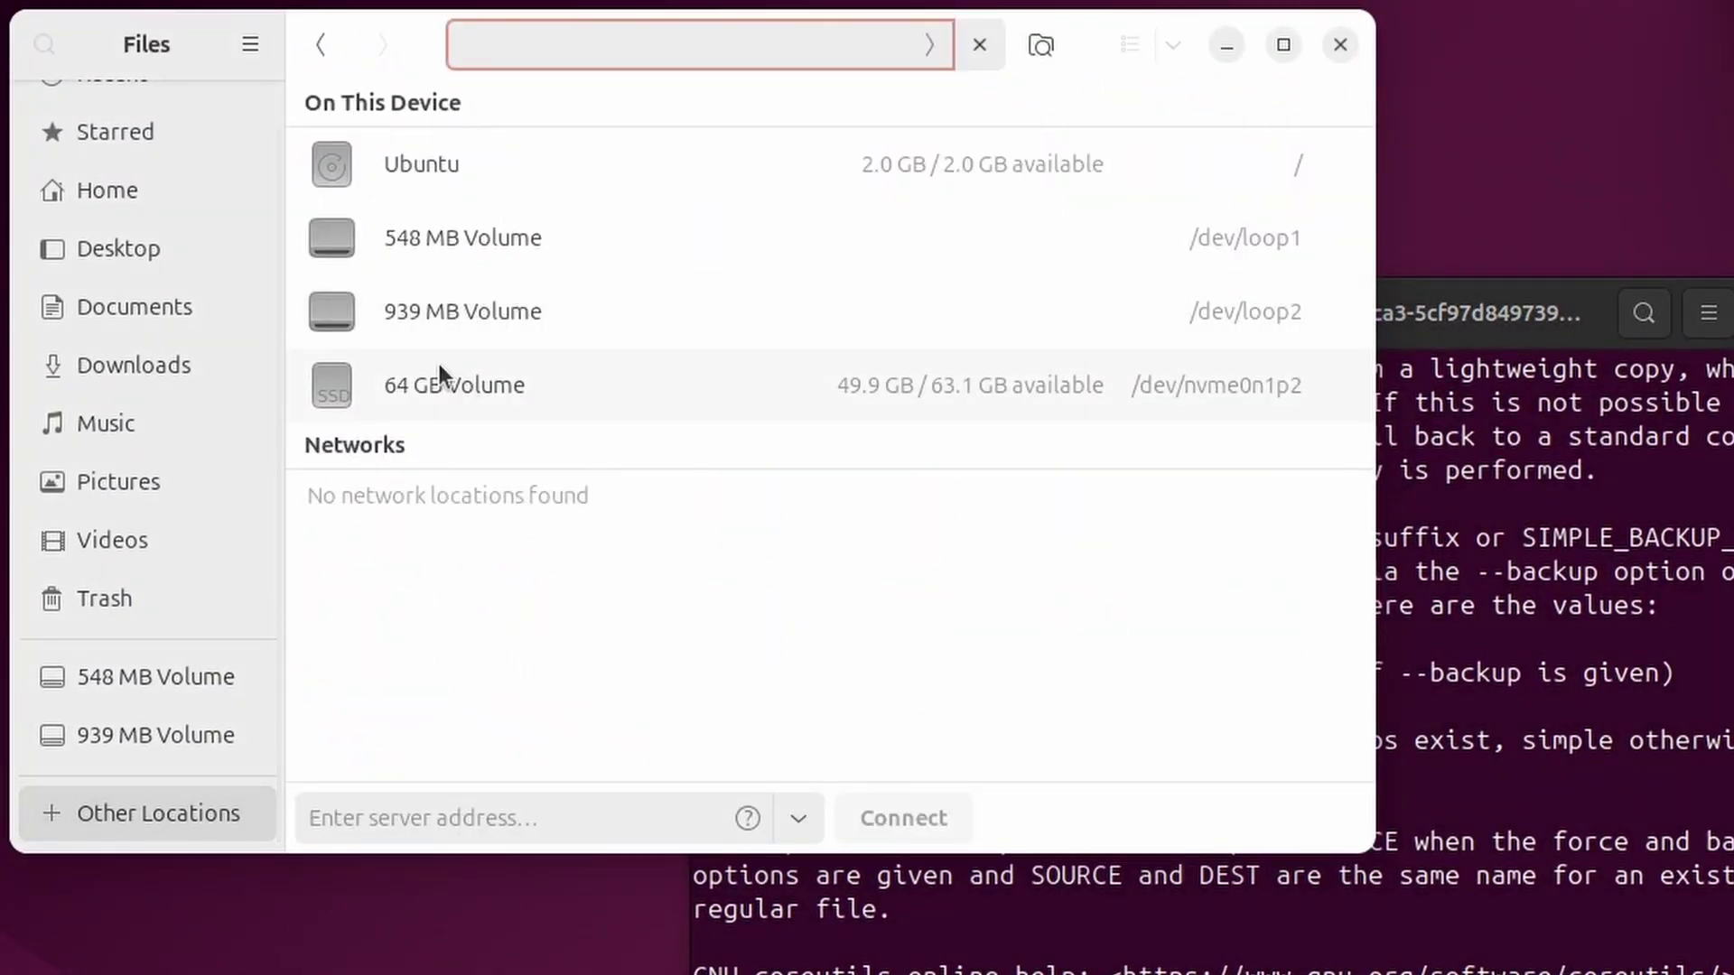
click(454, 385)
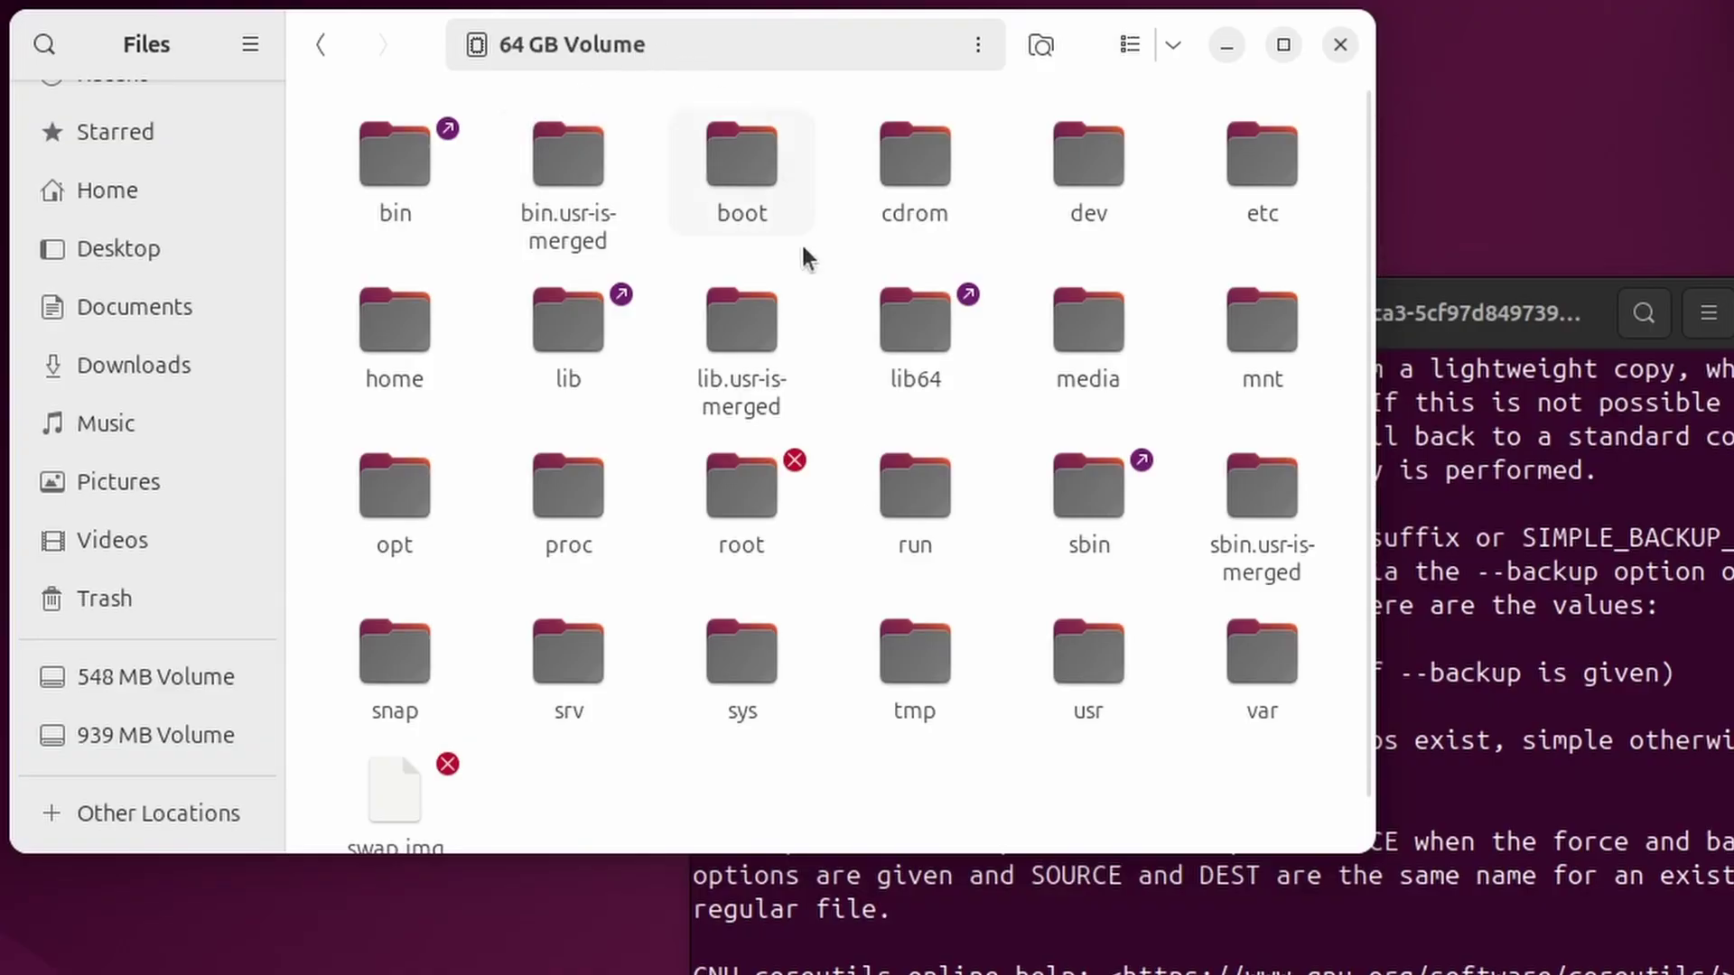
double_click(1065, 679)
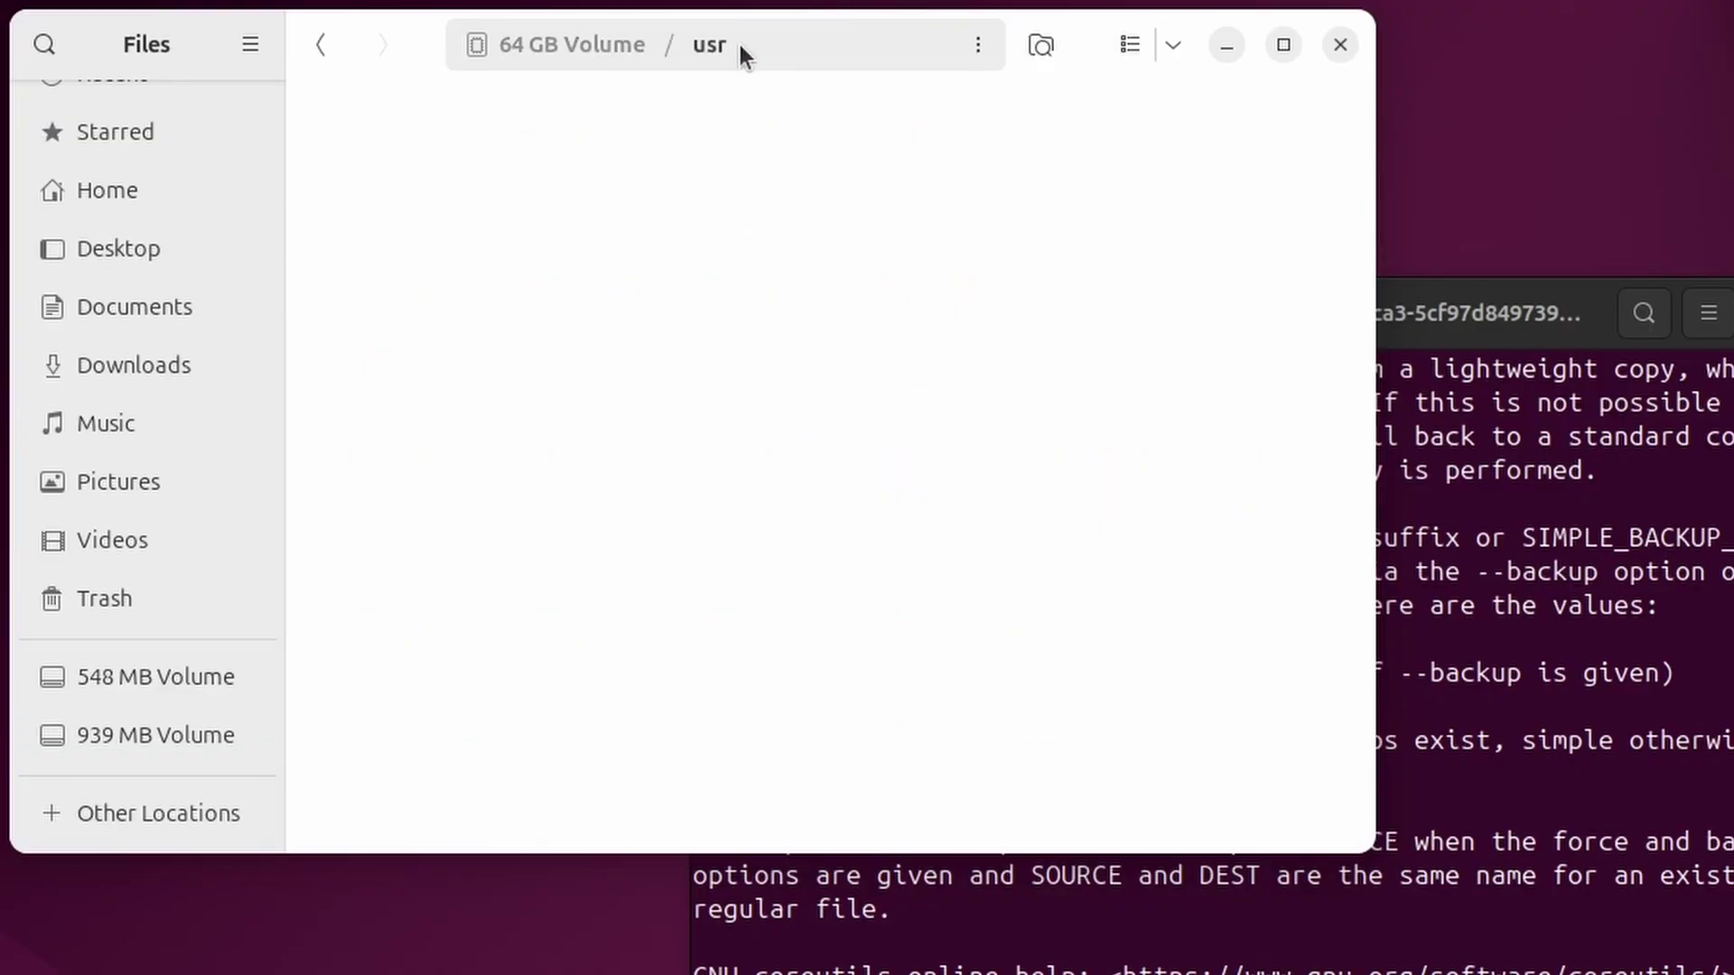
double_click(758, 341)
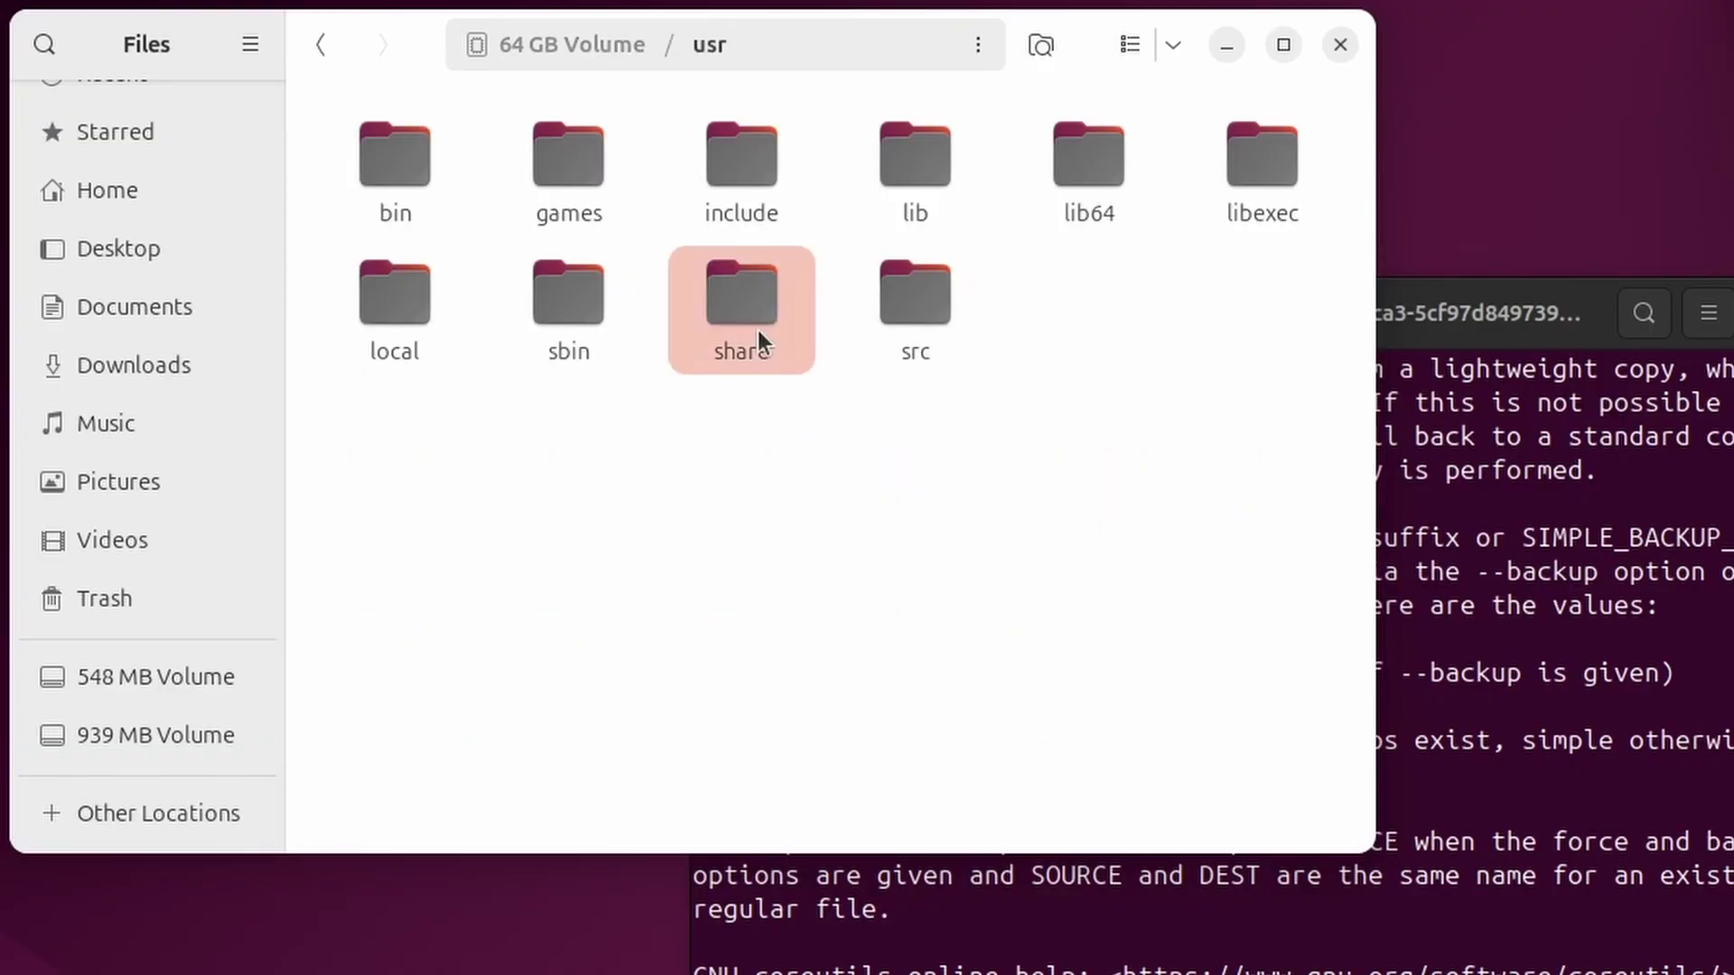
click(853, 40)
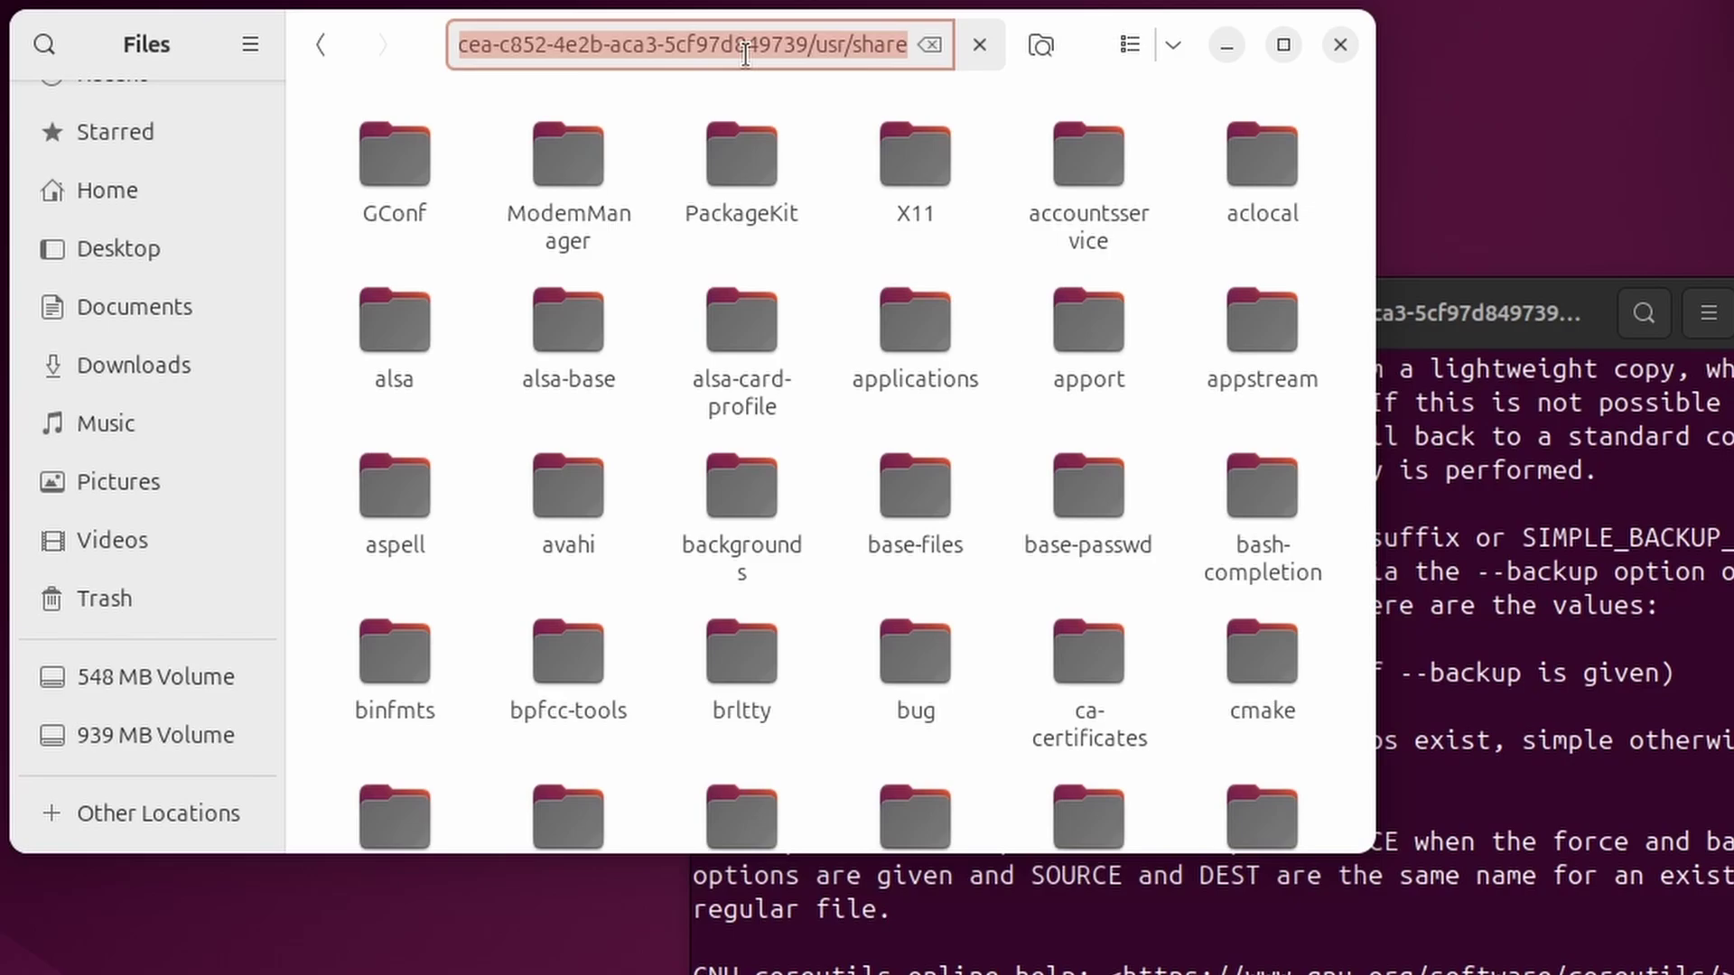
right_click(649, 45)
click(729, 130)
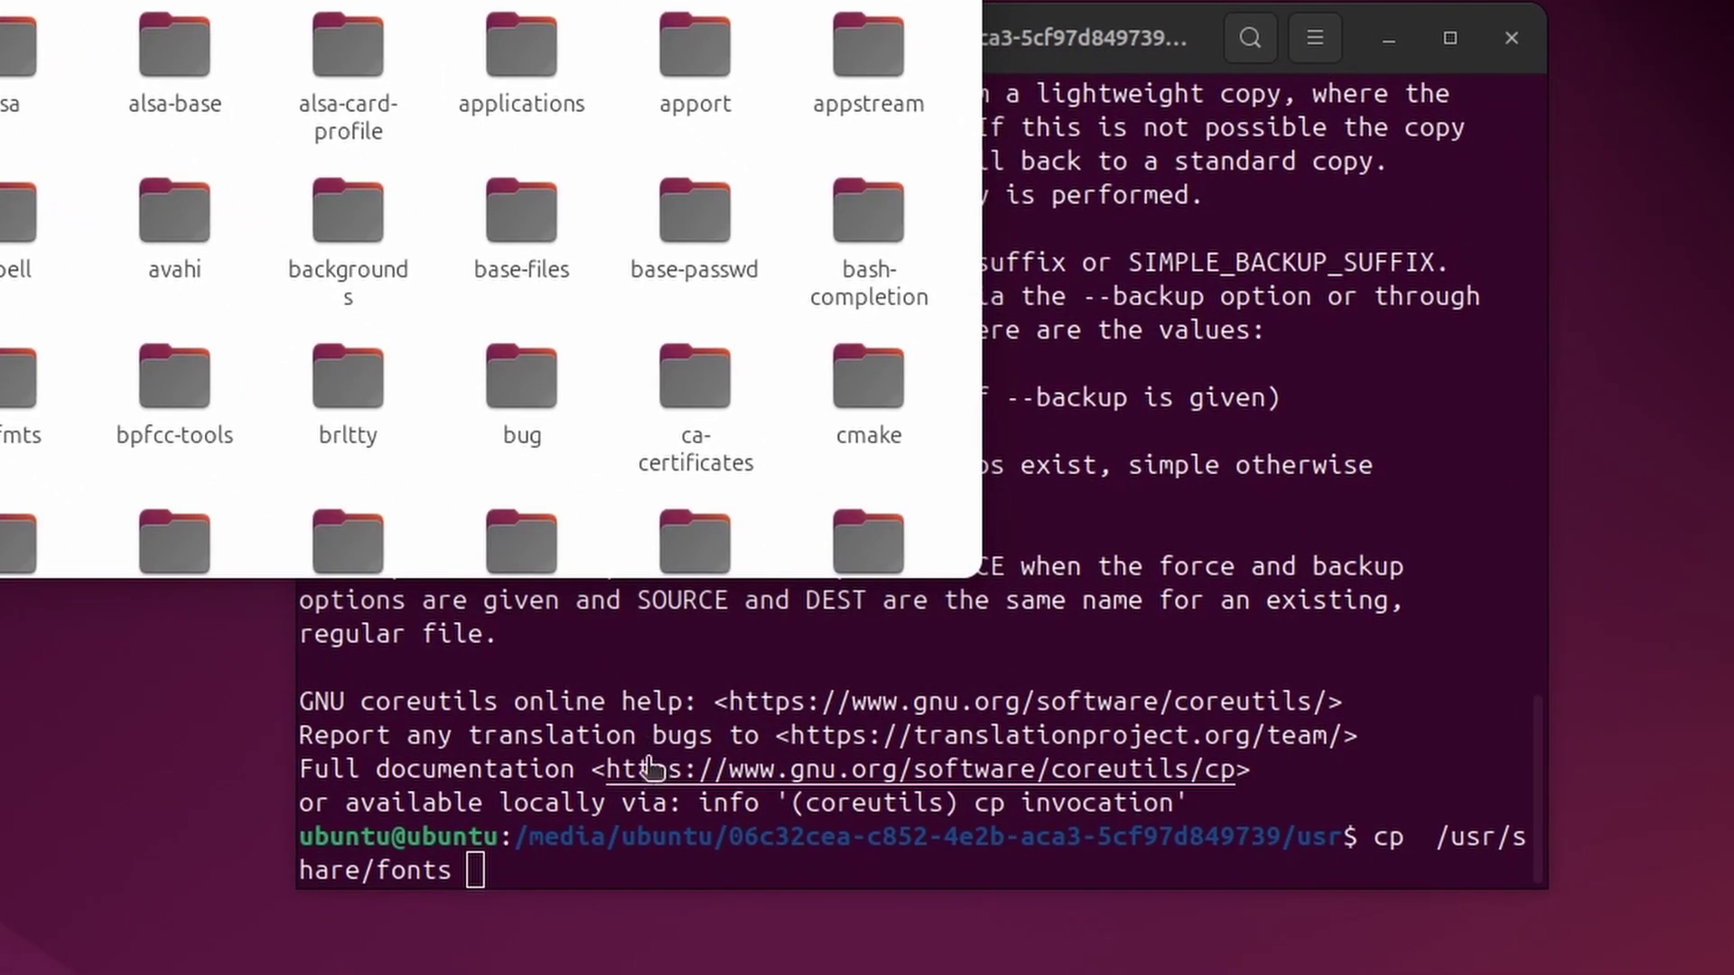
Step: Paste the copied path as the destination of the cp command in the terminal and run it
click(643, 833)
right_click(547, 885)
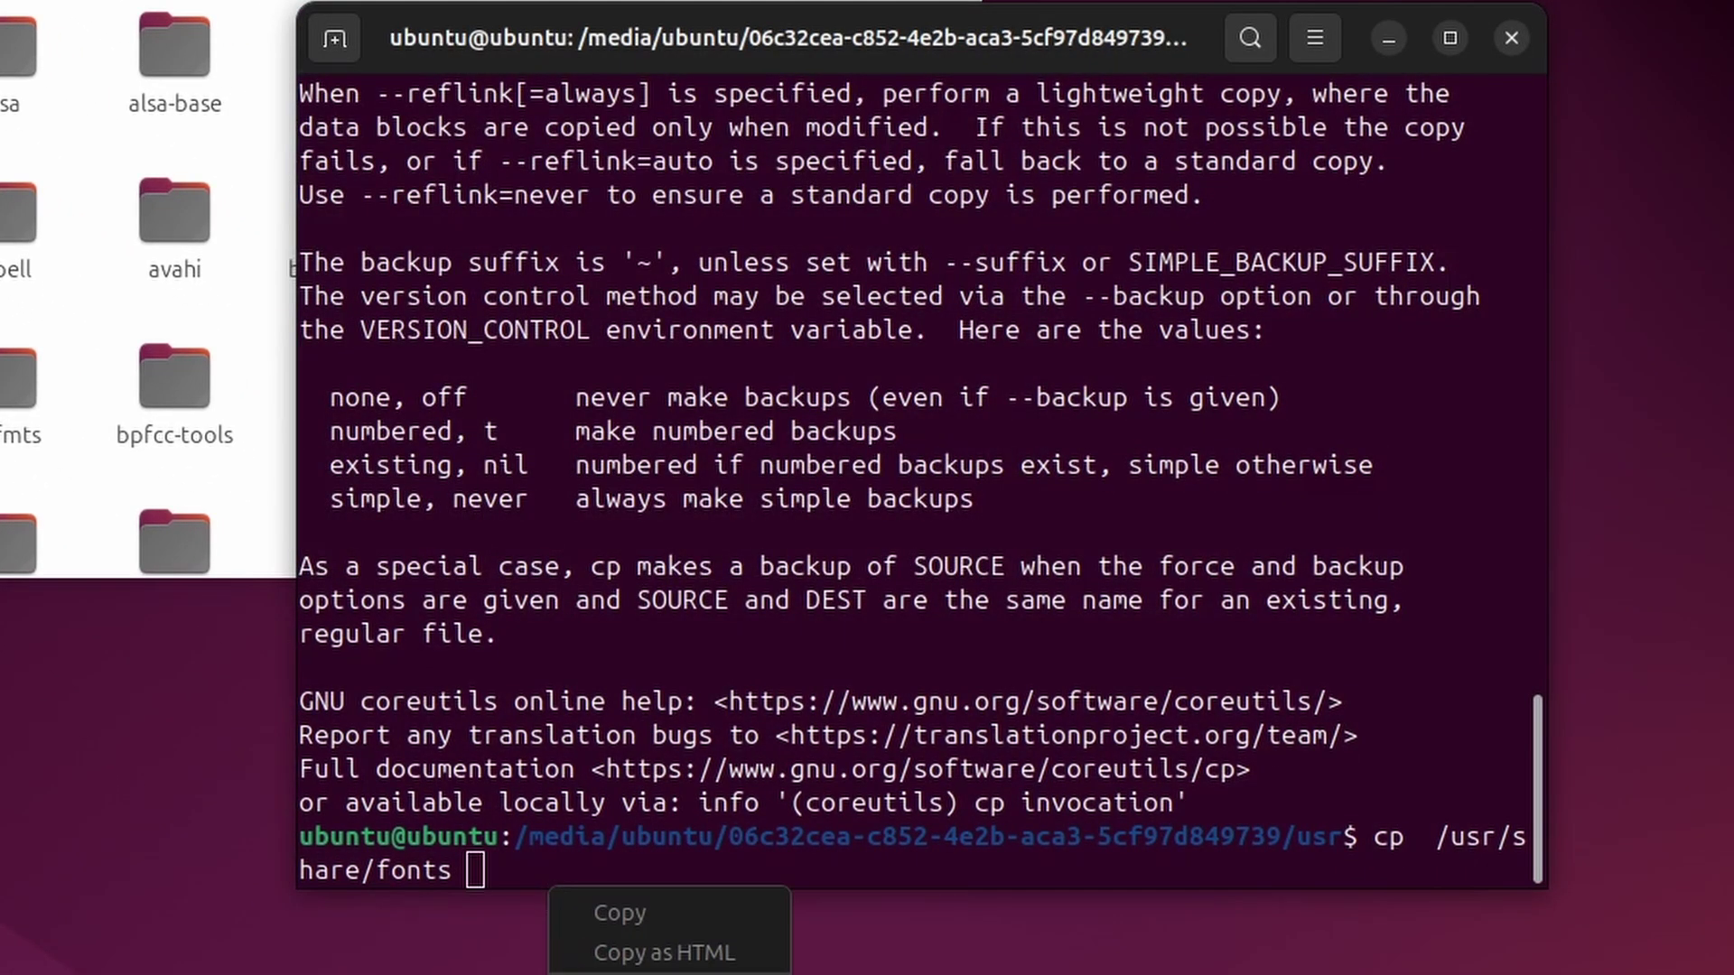
click(636, 974)
key(Return)
Step: Recall the last cp command, add the -r option directly after cp, and run it again
key(Up)
key(Left)
key(Left)
key(Left)
key(Left)
key(Left)
key(Left)
key(Left)
key(Left)
key(Left)
key(Left)
key(Left)
key(Left)
key(Left)
key(Left)
key(Left)
key(Left)
key(Left)
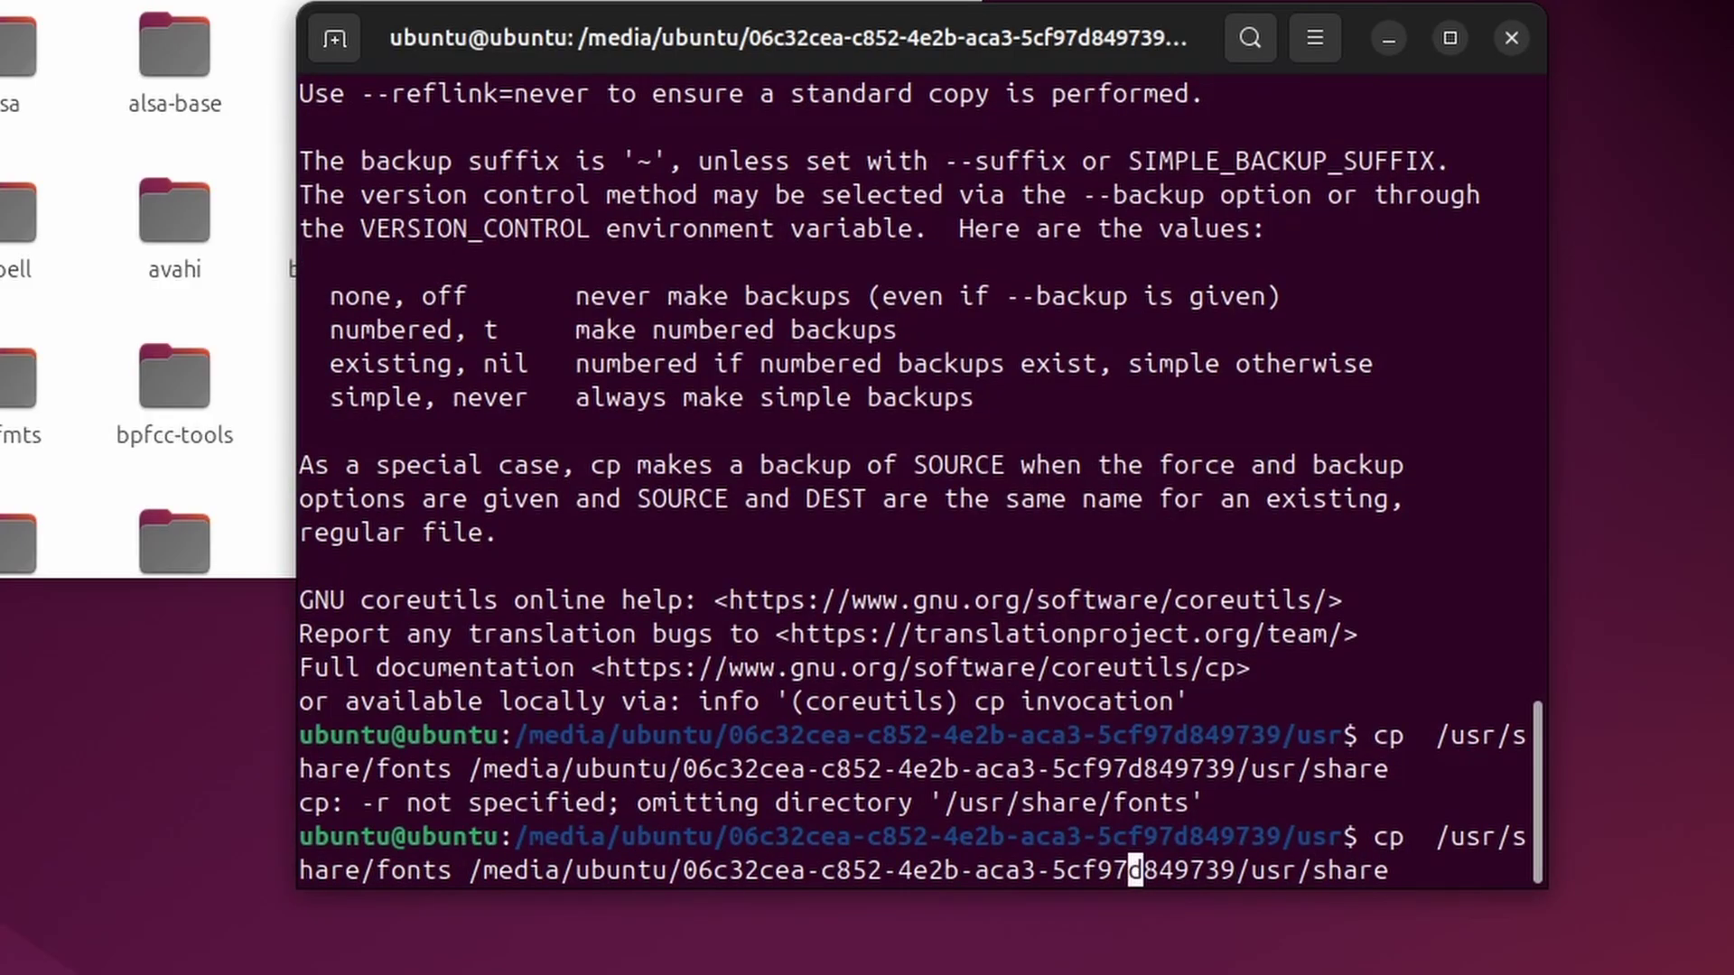
key(Home)
key(Right)
key(Right)
text(-r)
key(Return)
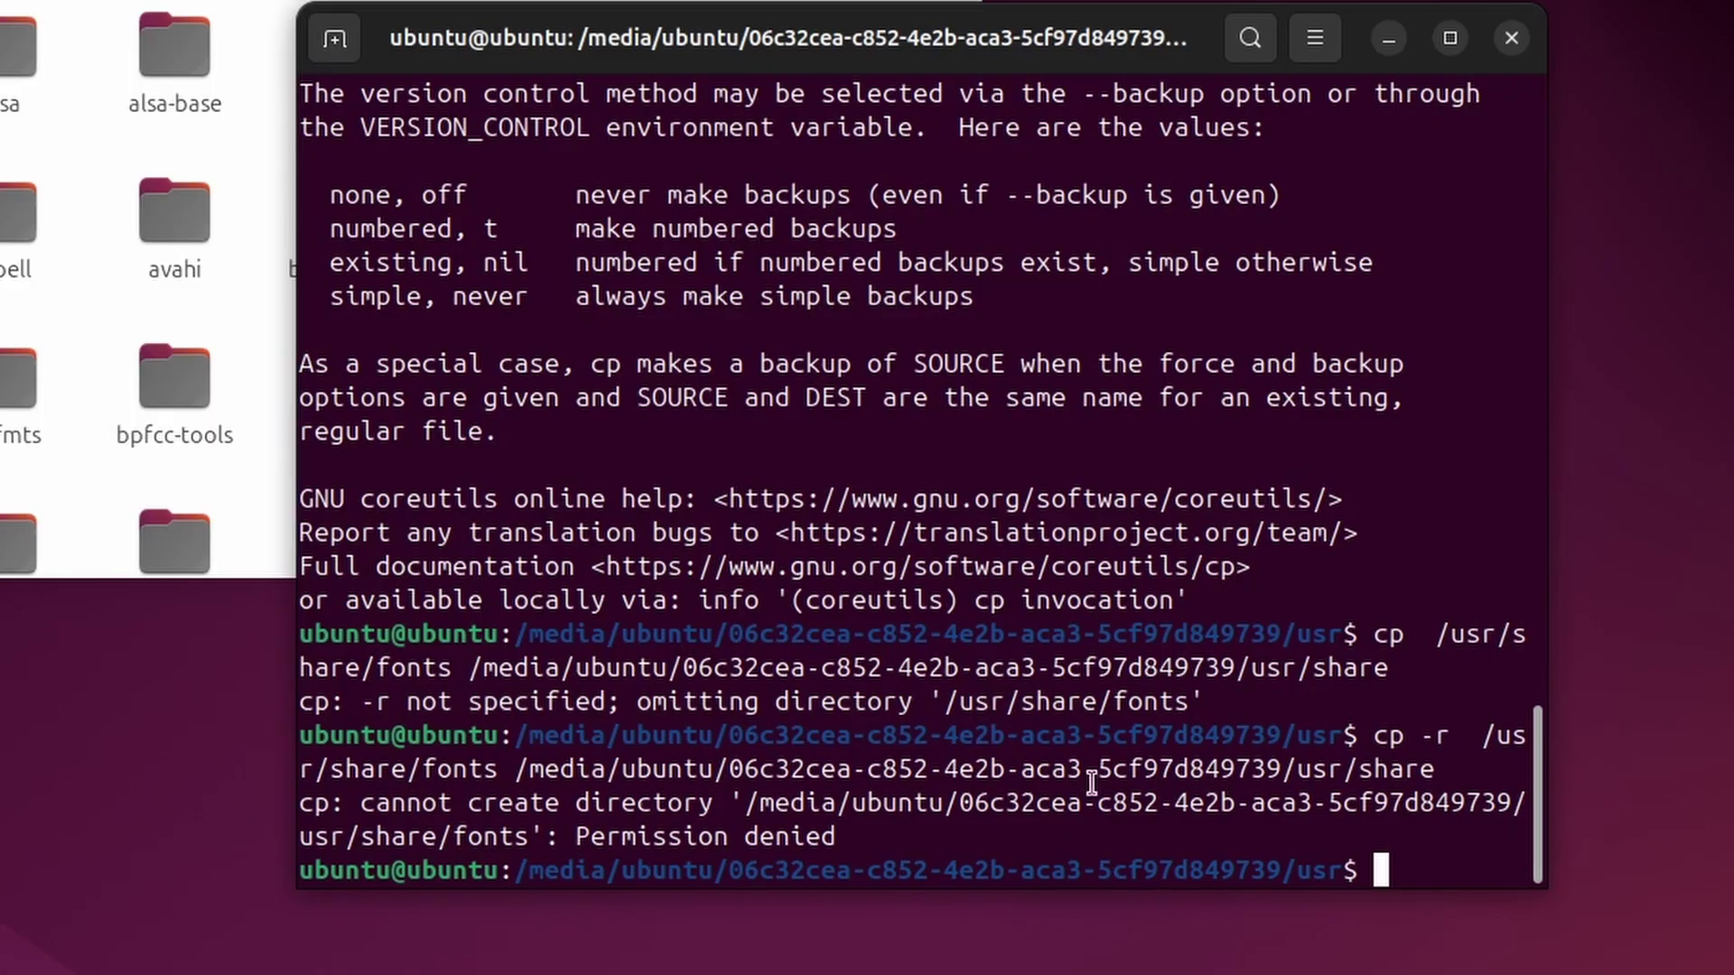
Step: Recall the last cp -r command, put sudo in front of it, and run it with elevated rights
key(Up)
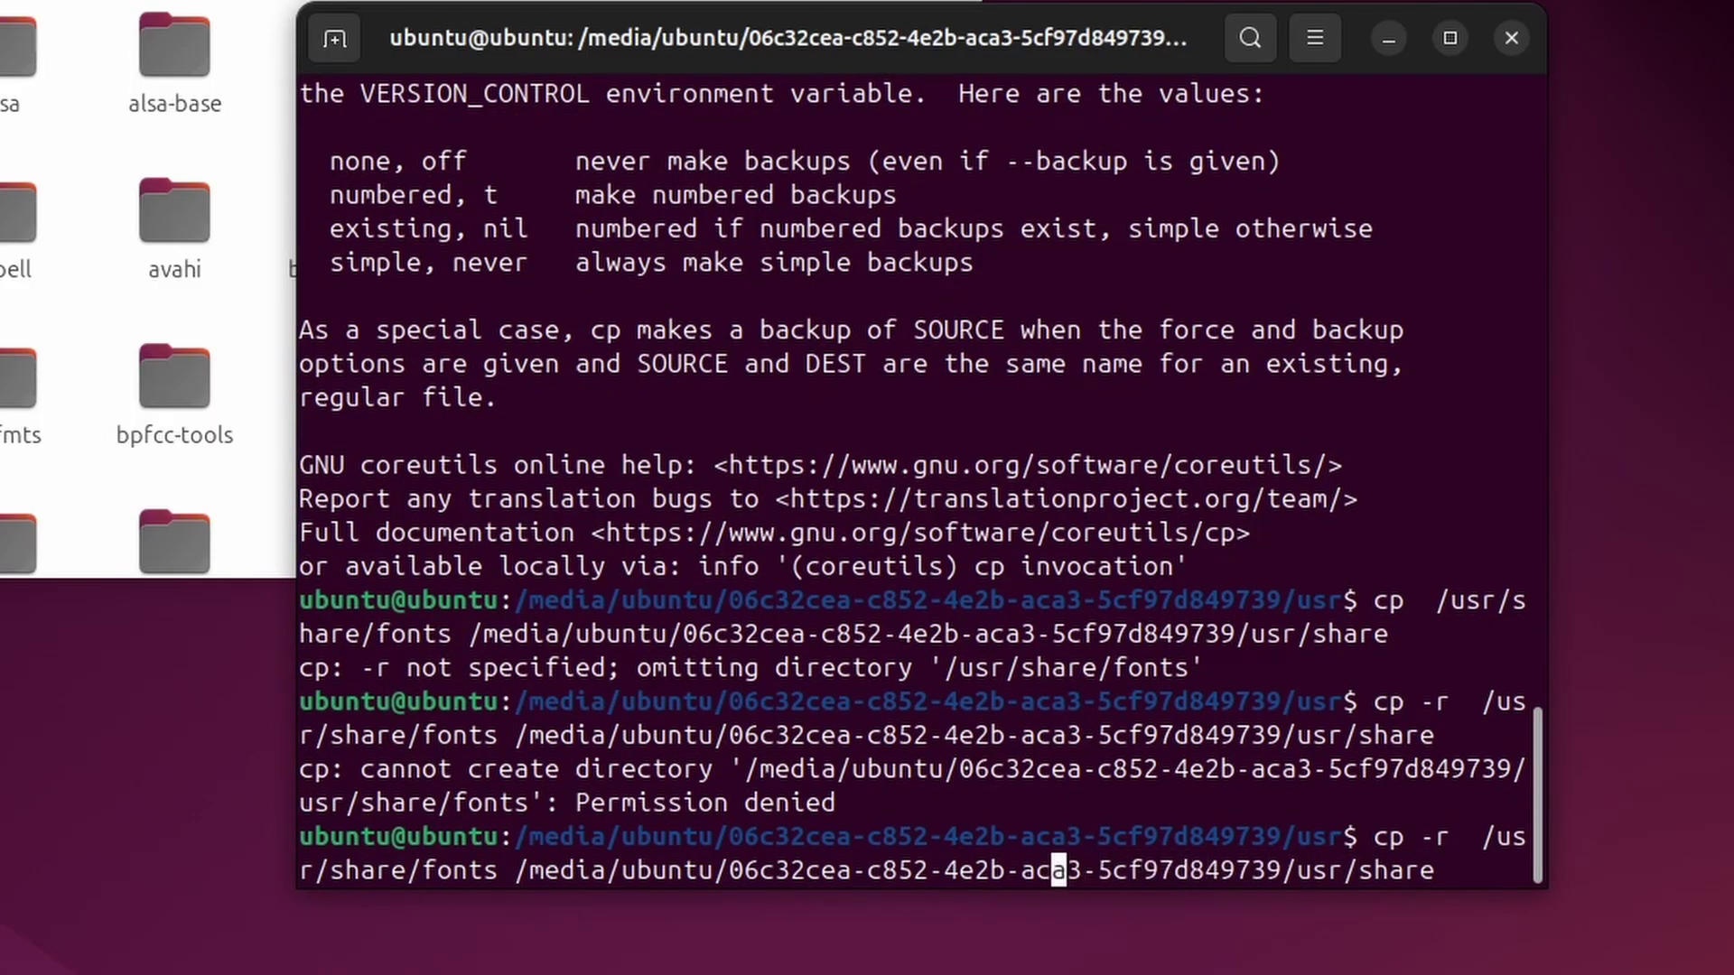
key(Left)
key(Left)
key(Left)
key(Left)
key(Left)
key(Left)
key(Left)
key(Left)
key(Left)
key(Left)
key(Left)
key(Left)
key(Left)
key(Left)
key(Left)
key(Left)
key(Left)
key(Left)
key(Left)
key(Left)
key(Left)
key(Left)
key(Left)
key(Left)
key(Left)
key(Left)
key(Left)
key(Left)
key(Left)
key(Left)
key(Left)
key(Left)
text(sudo)
key(Return)
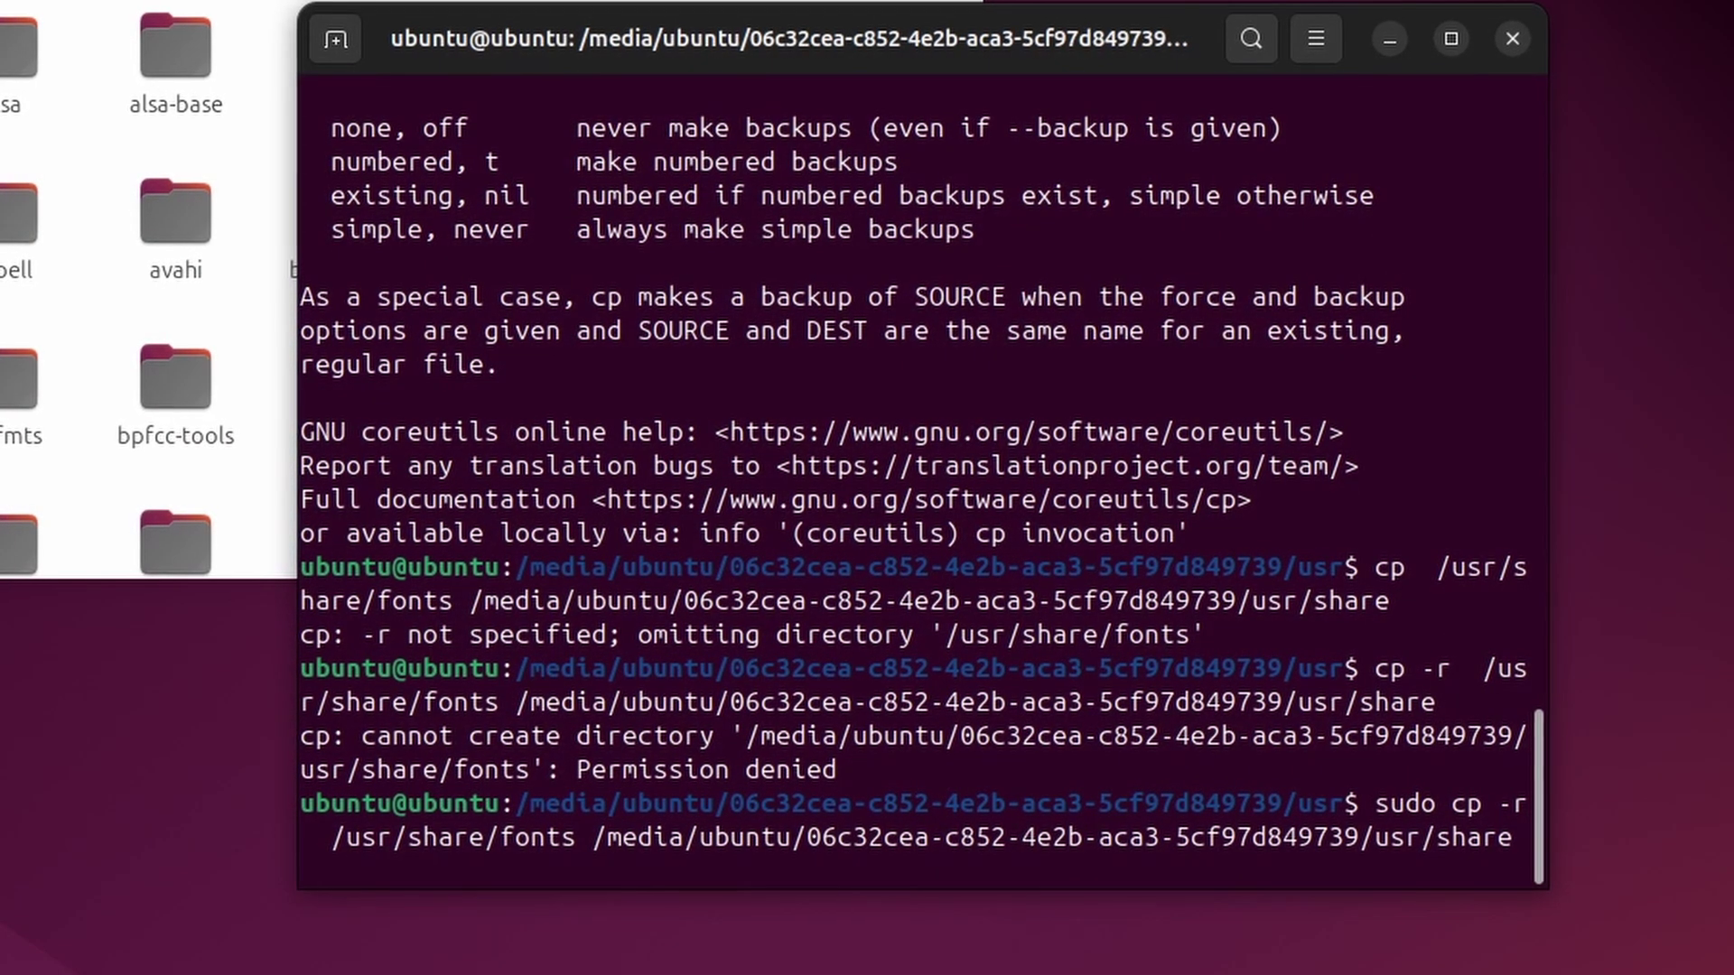
key(Down)
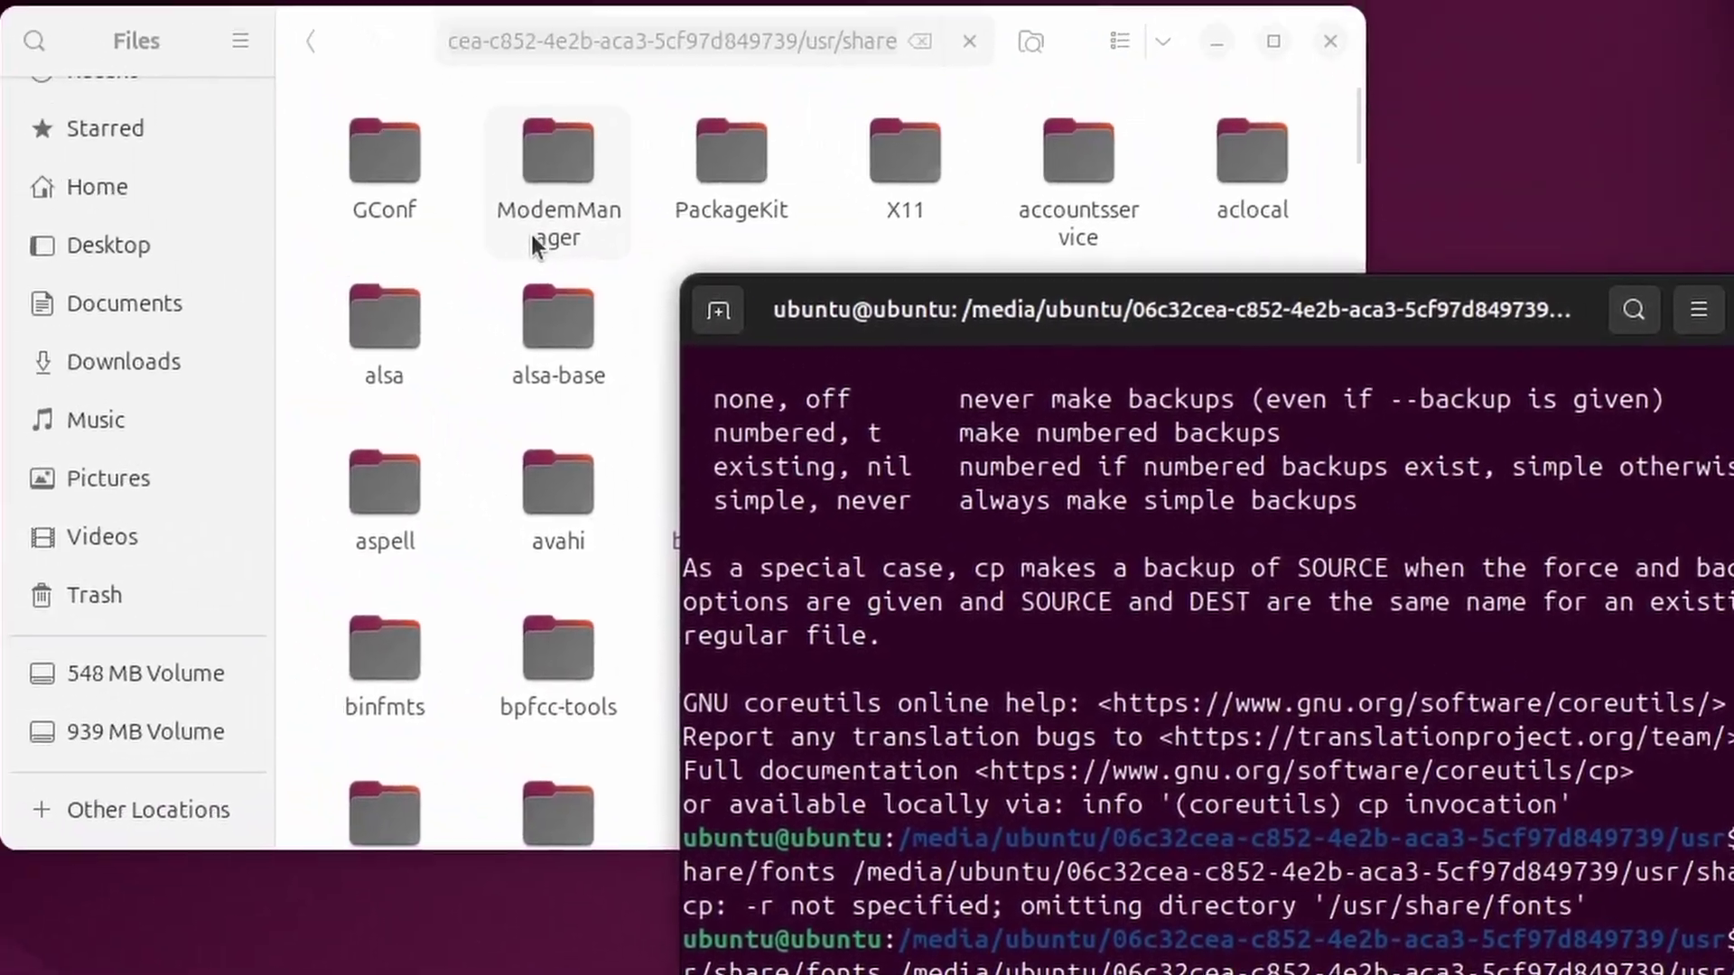
Step: Find the fonts folder in usr/share on the 64 GB Volume in Files and open it to check its contents
click(545, 236)
text(f)
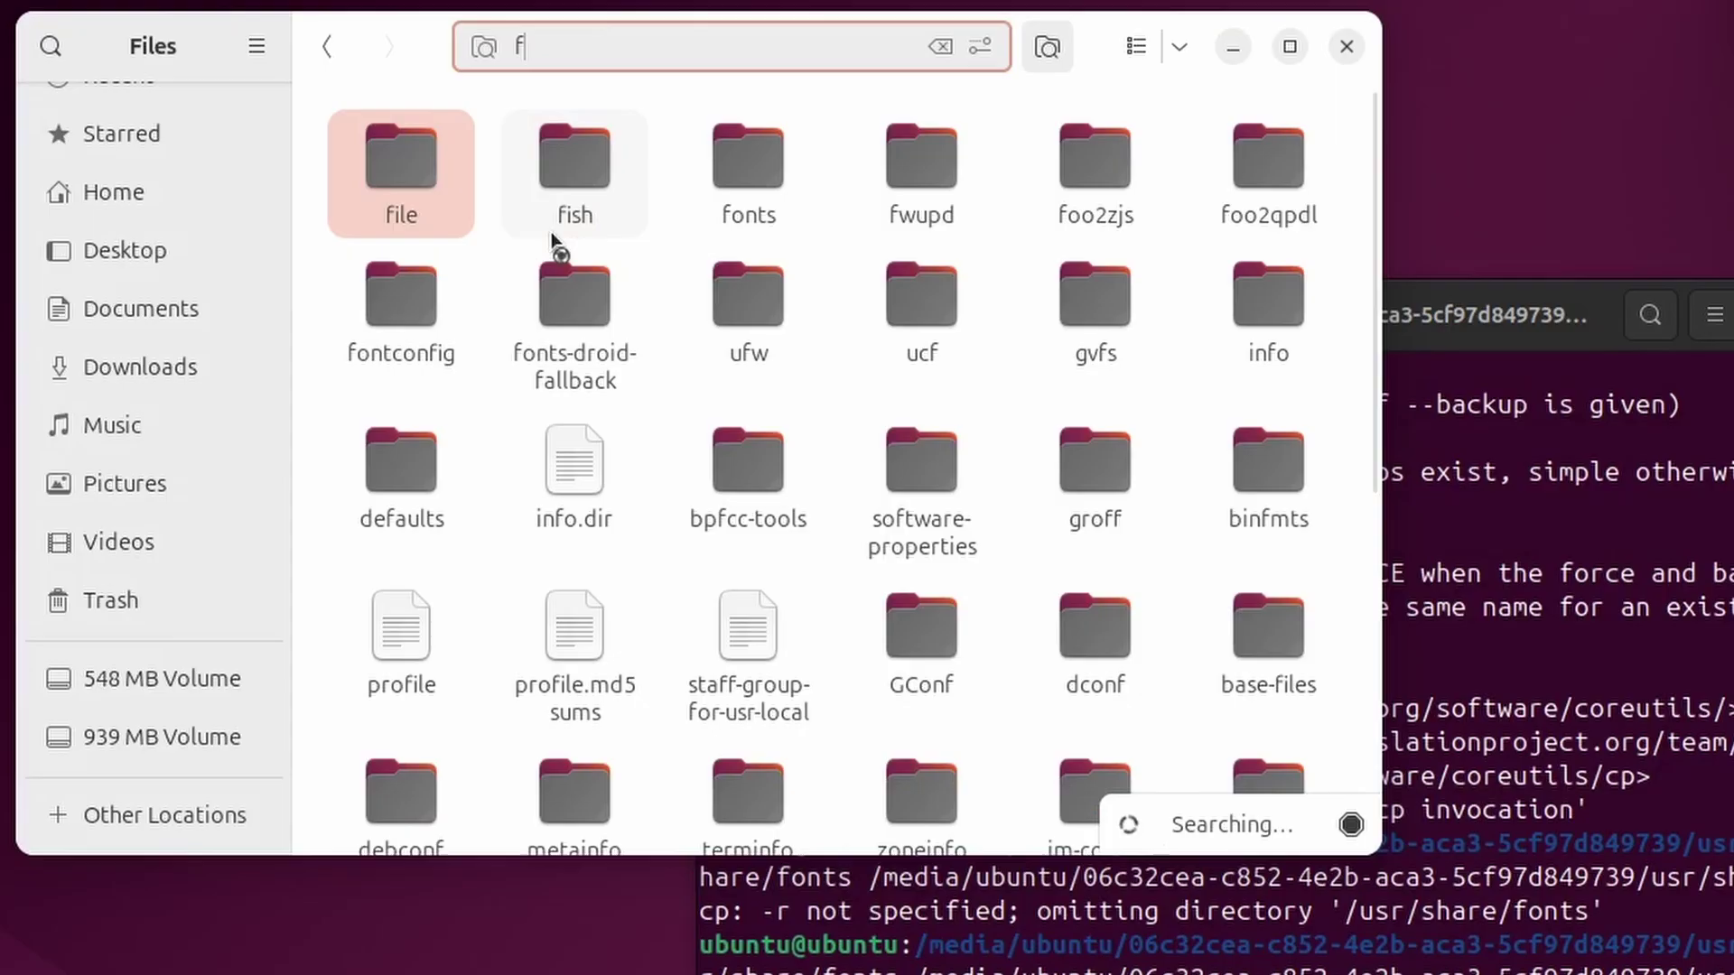
double_click(753, 194)
drag(1302, 466, 321, 19)
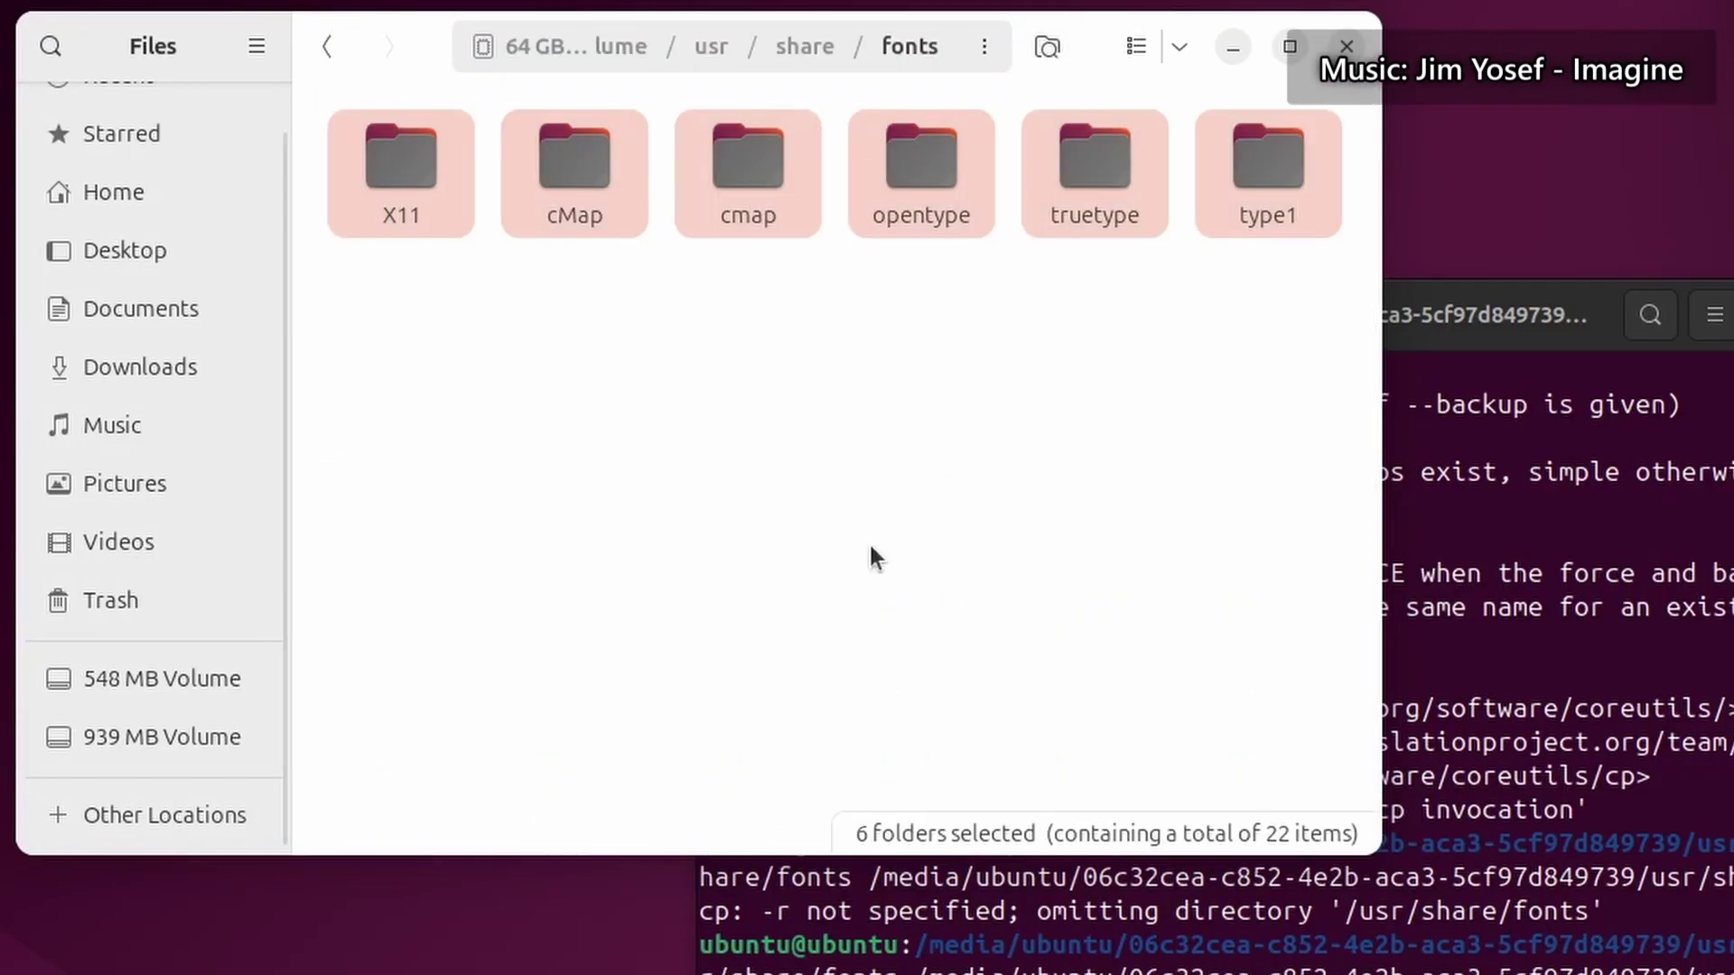
click(801, 569)
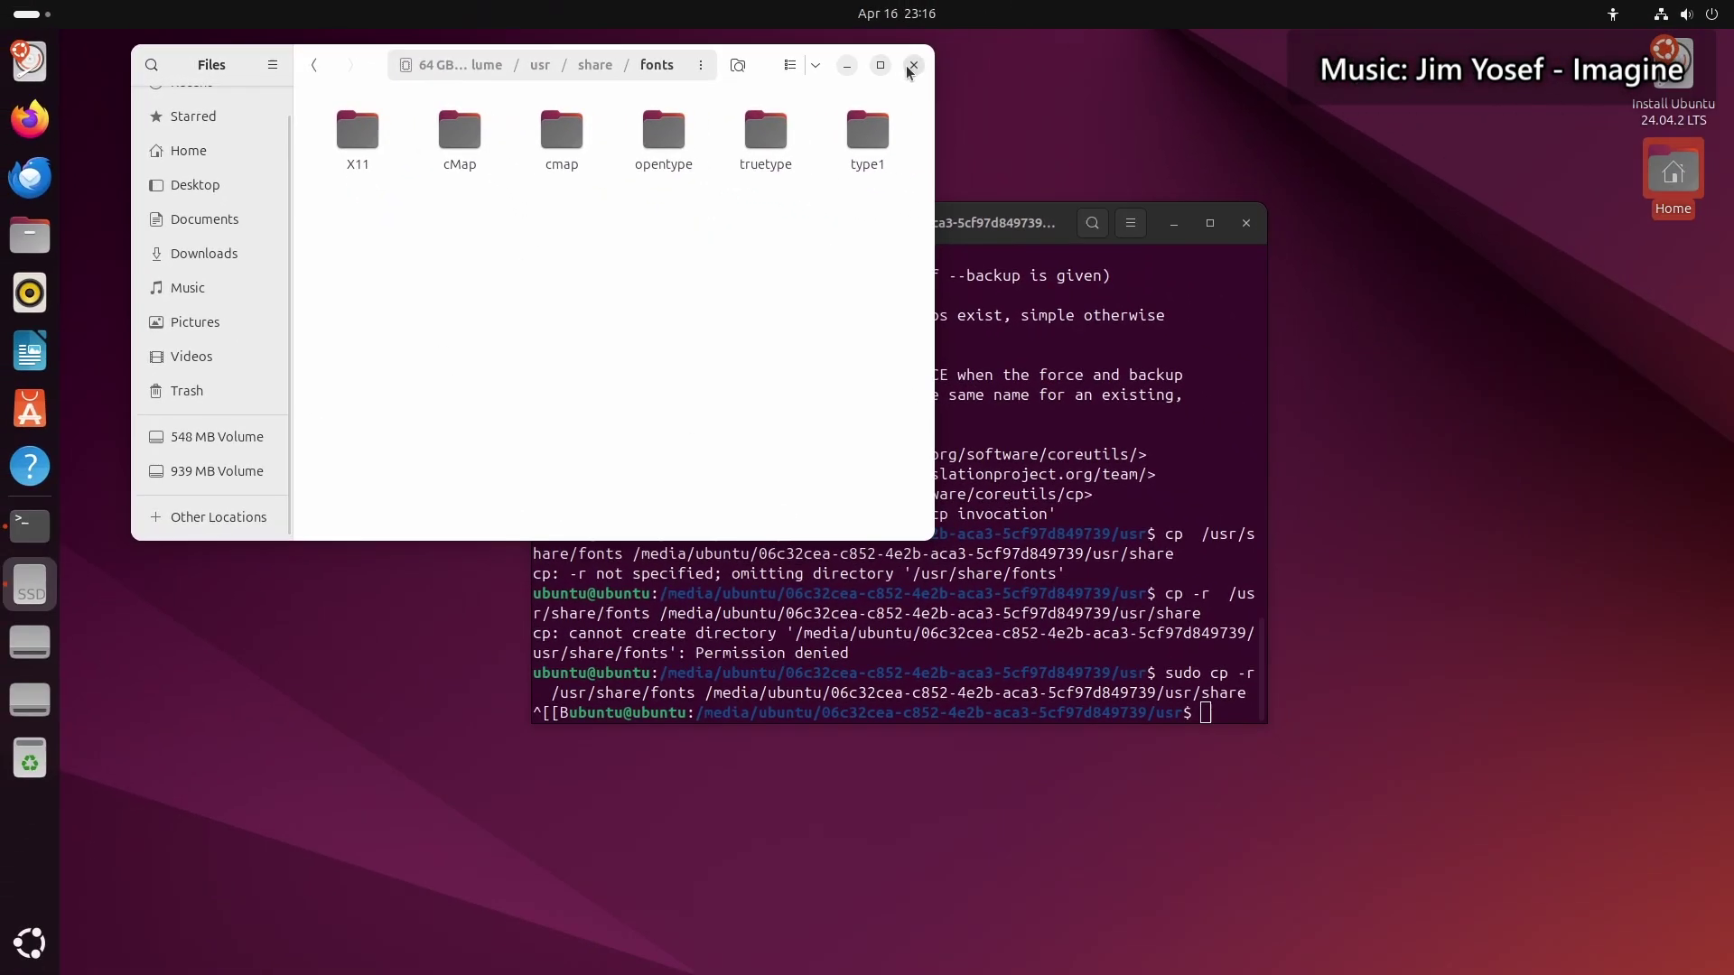
Step: Close the Files and terminal windows and restart the live system, confirming the restart
click(913, 65)
click(1246, 223)
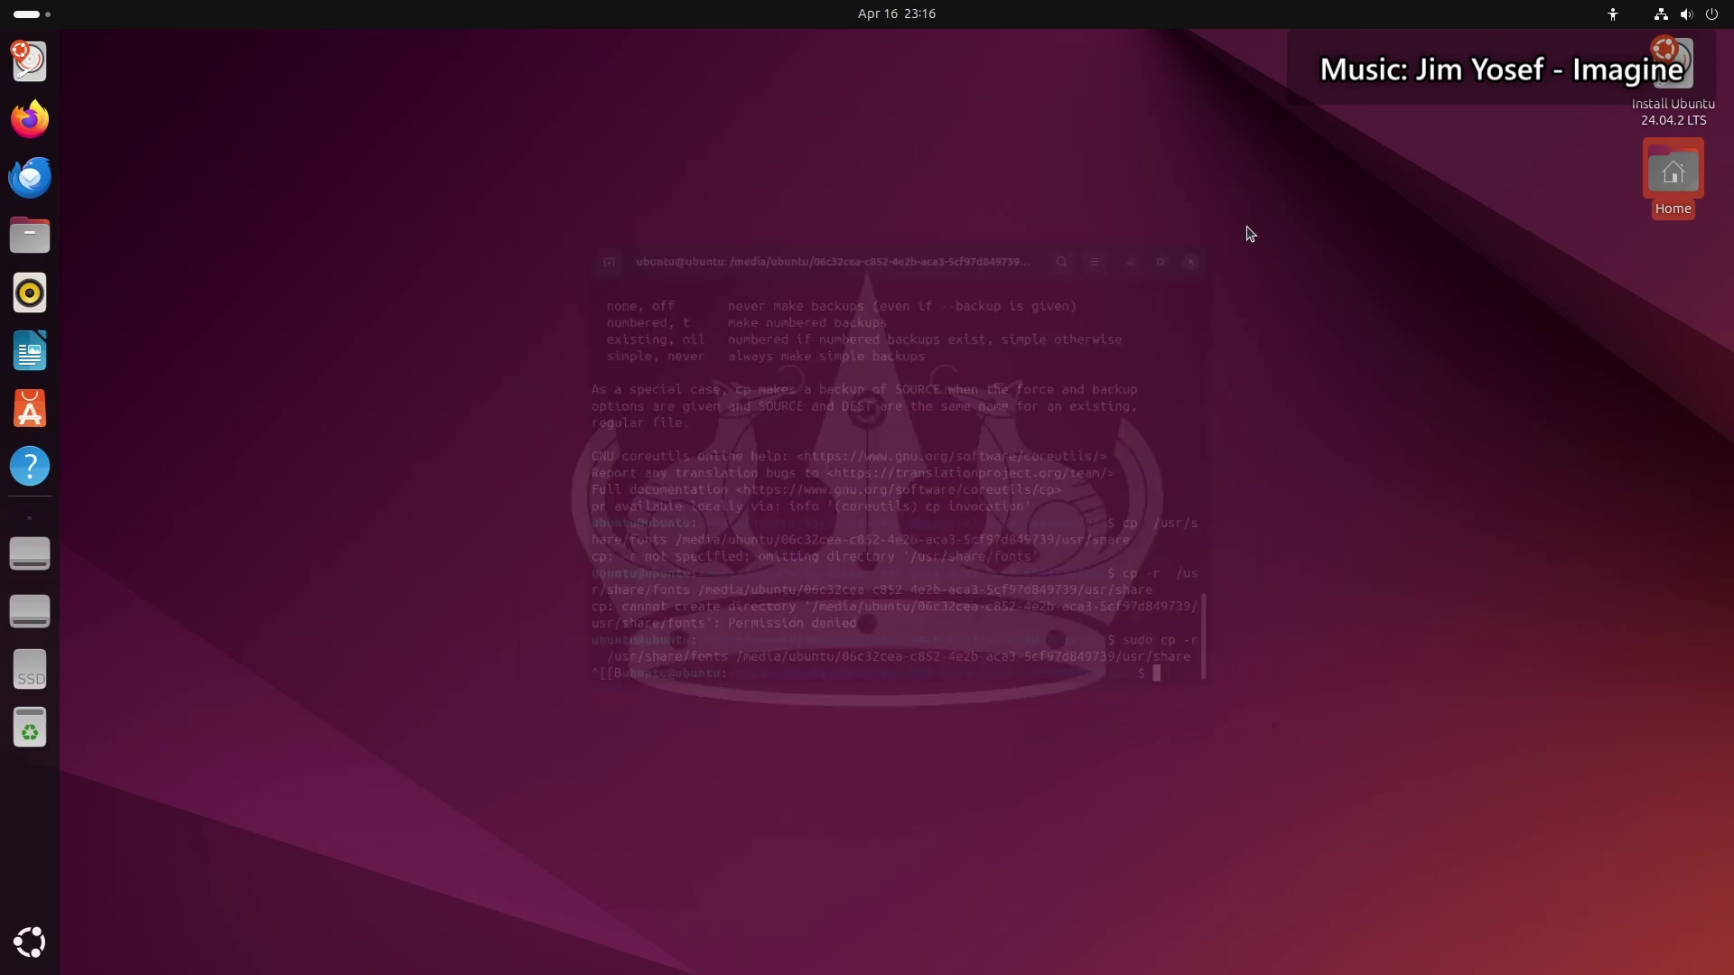
click(1686, 13)
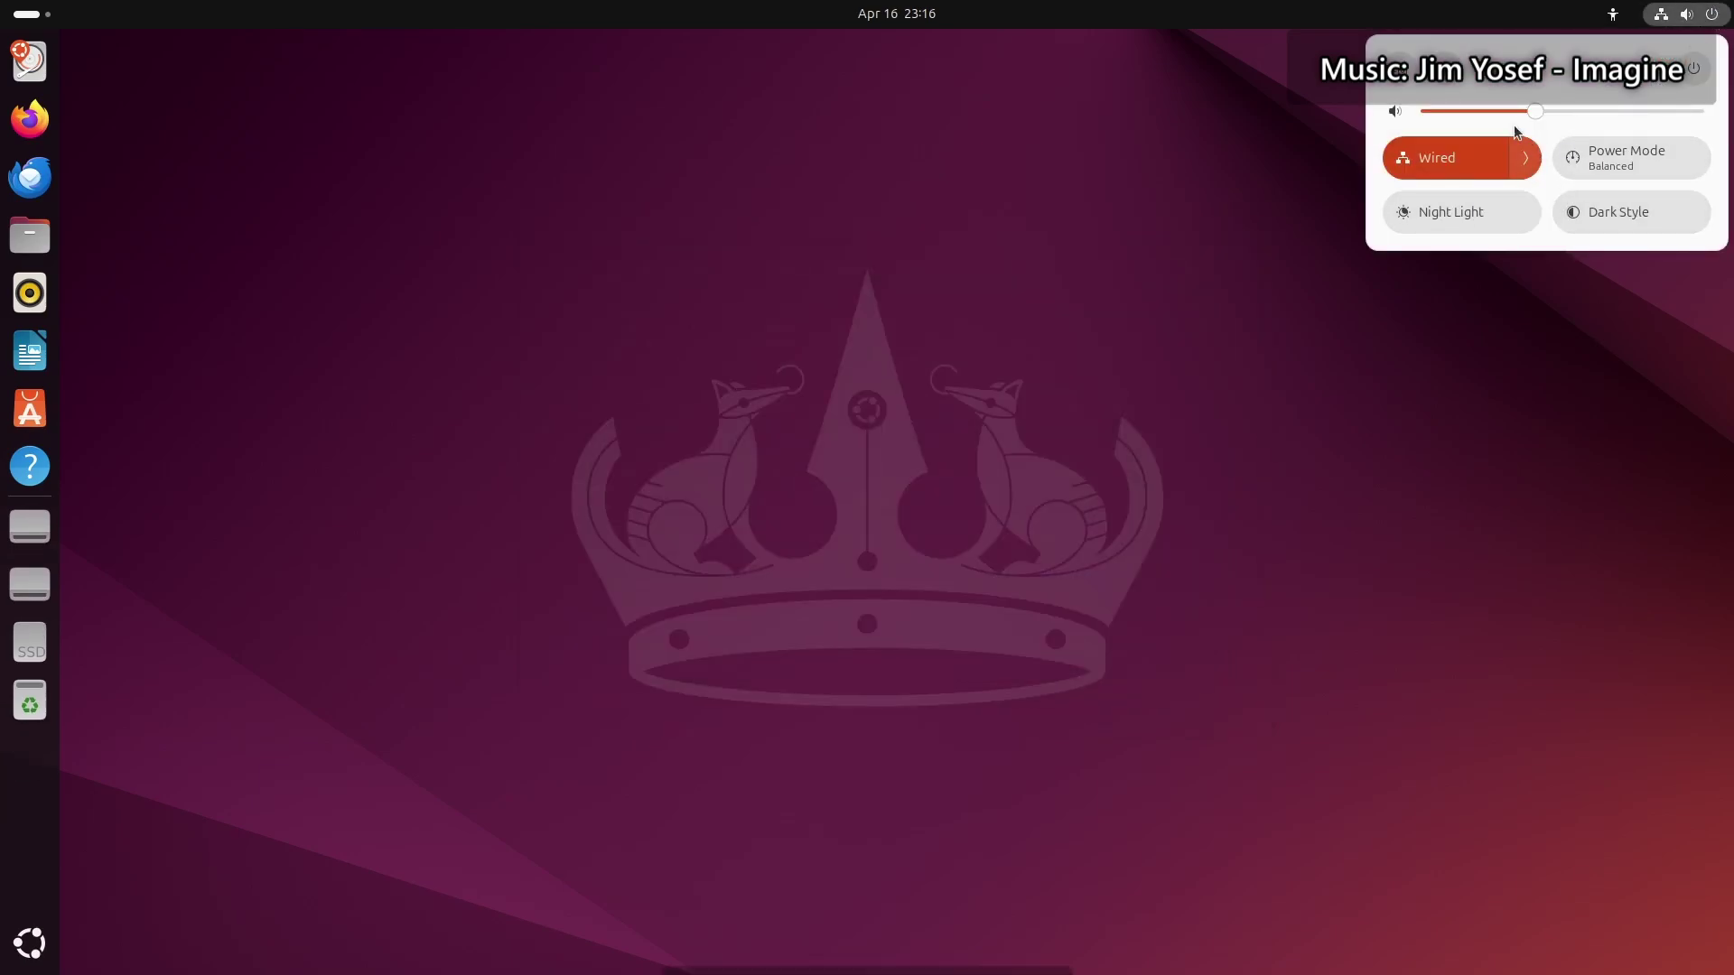
click(1691, 70)
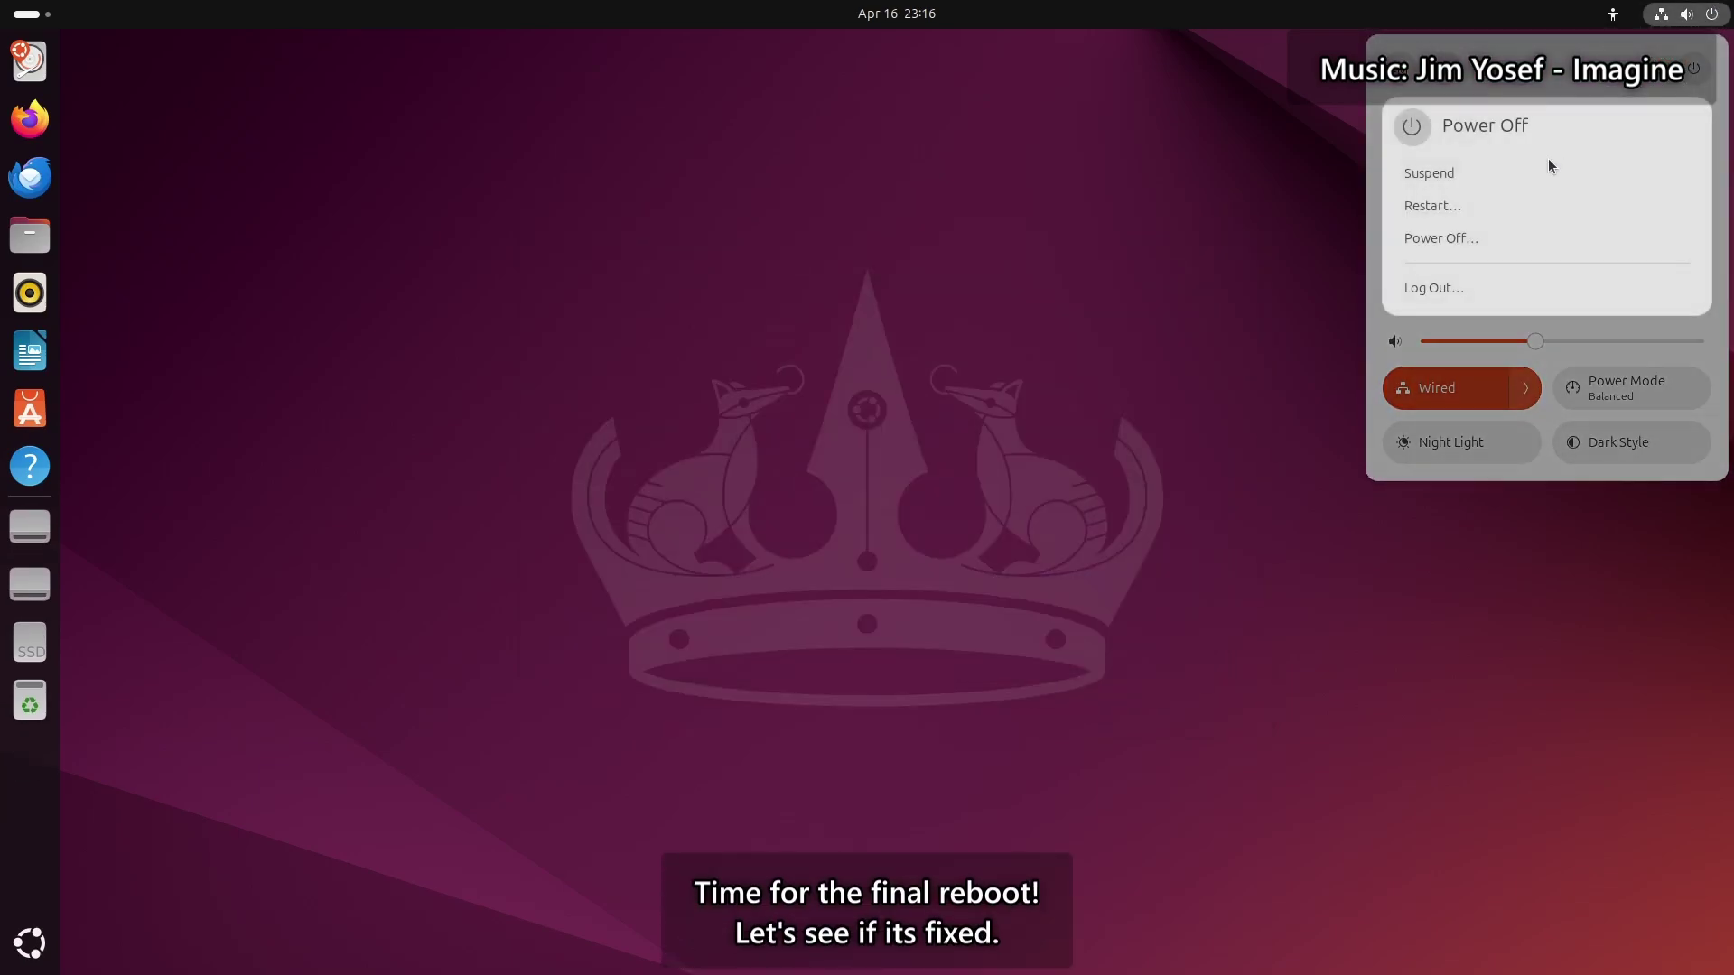
click(1432, 206)
click(966, 540)
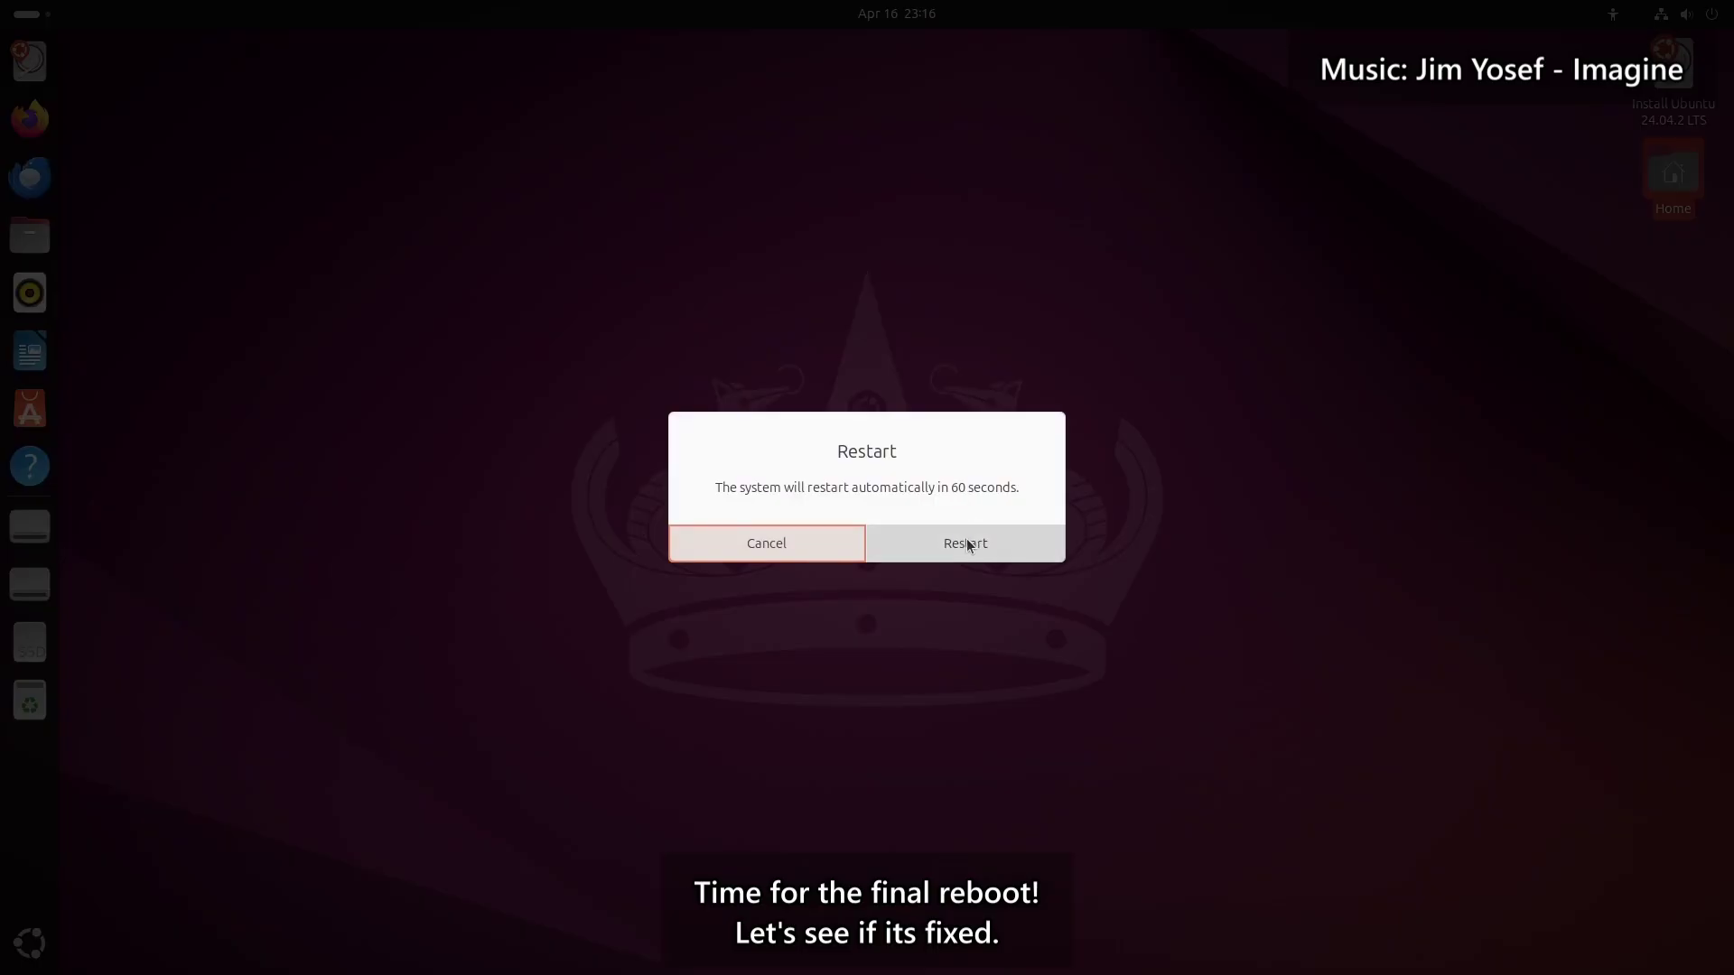